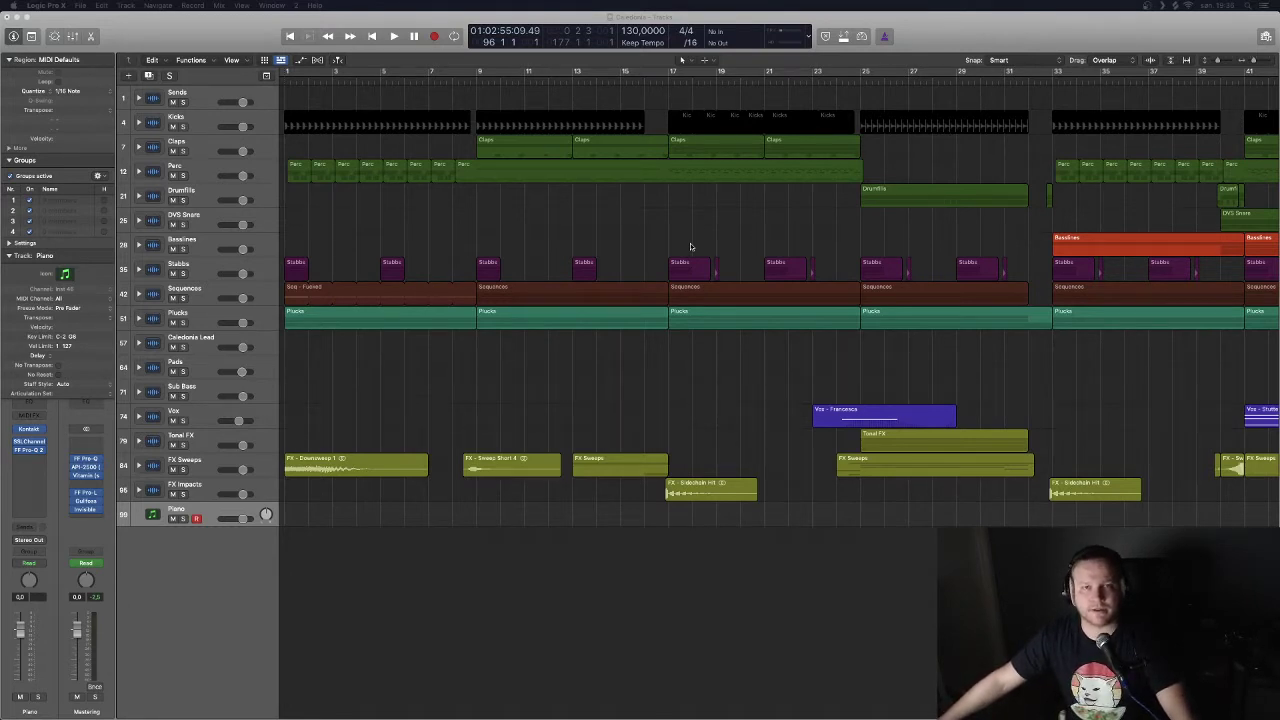
Look through the arrangement from the opening claps and percussion to the breakdown, and fit the whole song in view.
{"action": "left_click", "coordinate": [611, 202]}
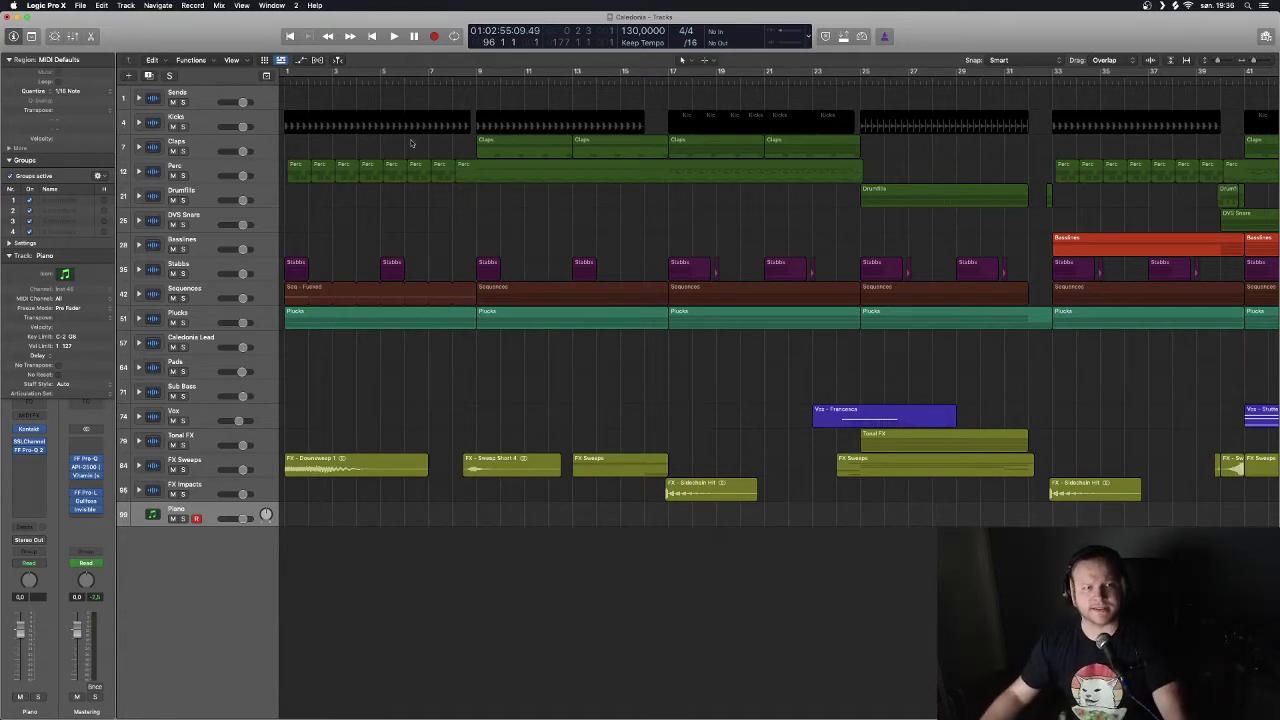
{"action": "left_click_drag", "start_coordinate": [290, 148], "coordinate": [627, 150]}
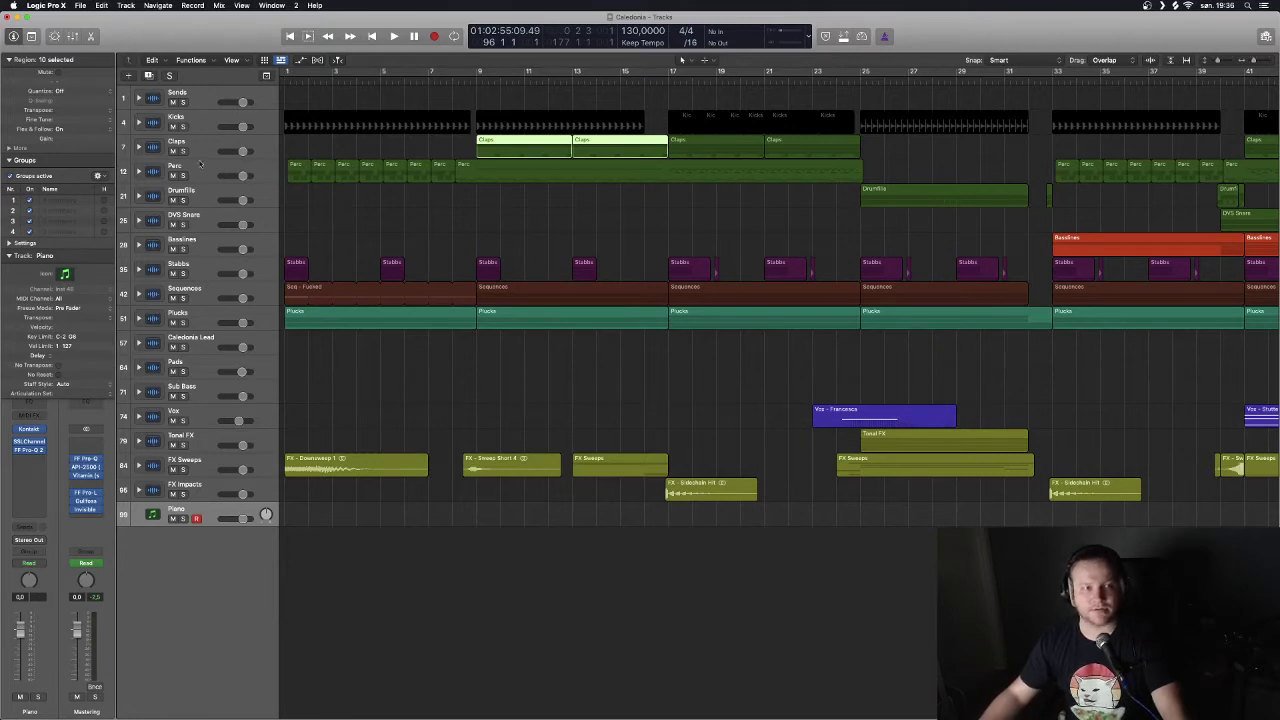
{"action": "left_click_drag", "start_coordinate": [282, 150], "coordinate": [330, 178]}
{"action": "scroll", "coordinate": [450, 214], "scroll_direction": "right", "scroll_amount": 1}
{"action": "scroll", "coordinate": [450, 214], "scroll_direction": "right", "scroll_amount": 10}
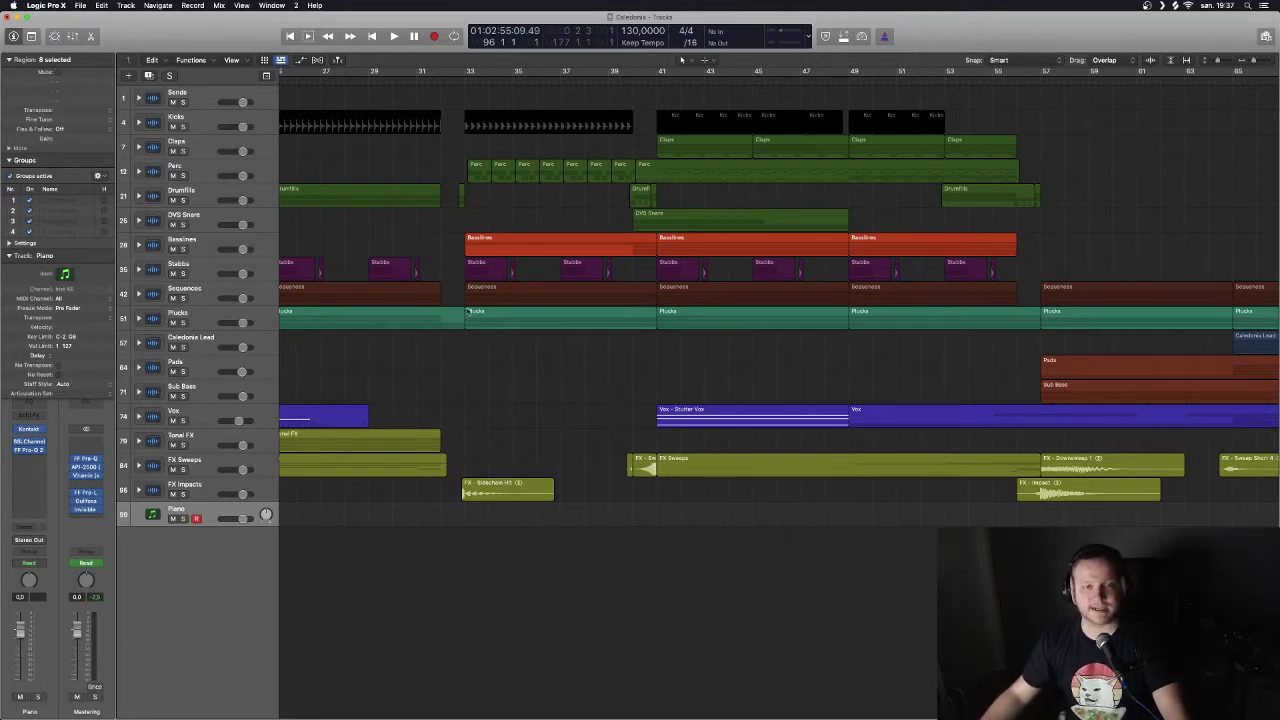
{"action": "scroll", "coordinate": [483, 331], "scroll_direction": "right", "scroll_amount": 10}
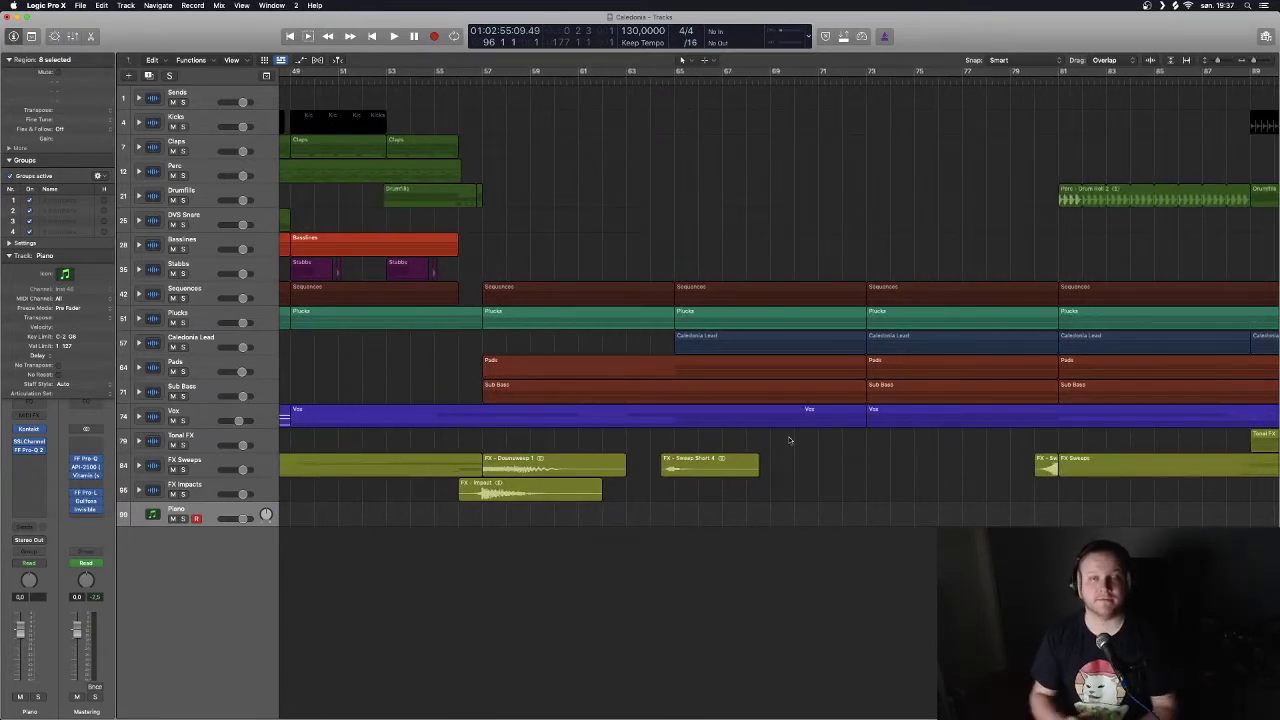
{"action": "left_click", "coordinate": [870, 165]}
{"action": "key", "text": "z"}
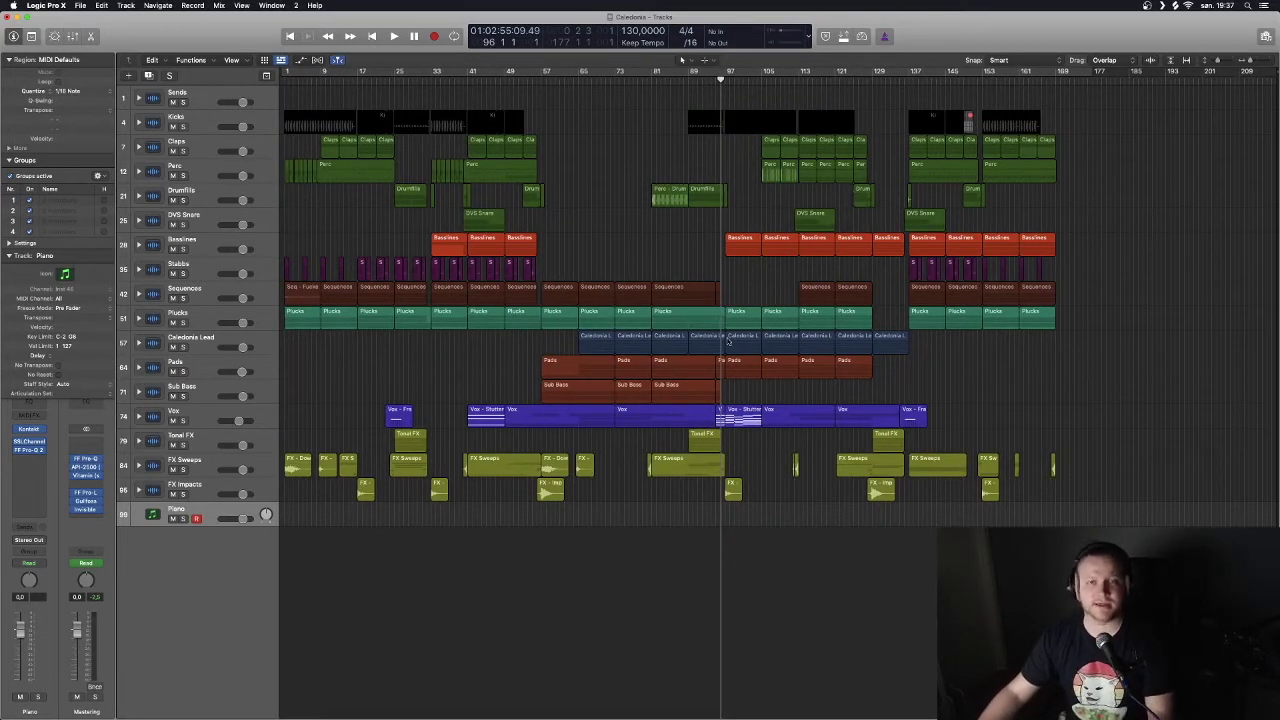
Play the song from bar 96 to bar 112 with all tracks auto-zoomed vertically and horizontally.
{"action": "key", "text": "space"}
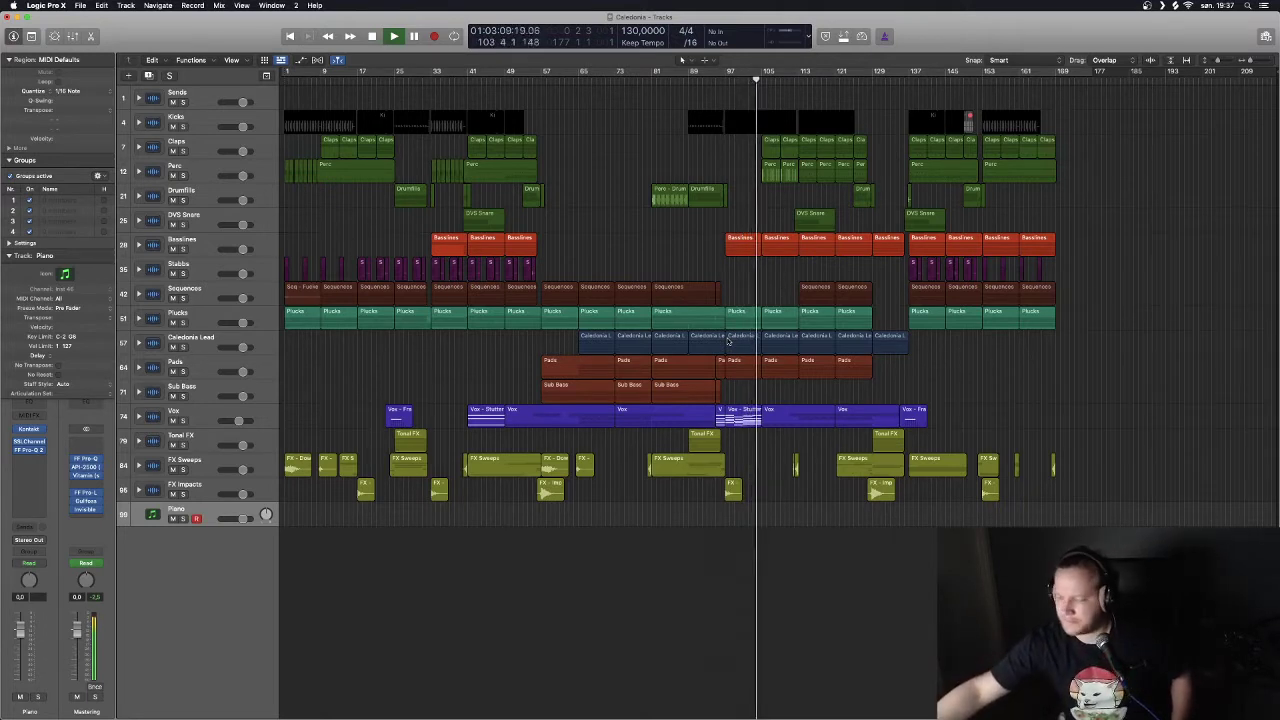
{"action": "left_click", "coordinate": [1186, 61]}
{"action": "left_click", "coordinate": [1171, 62]}
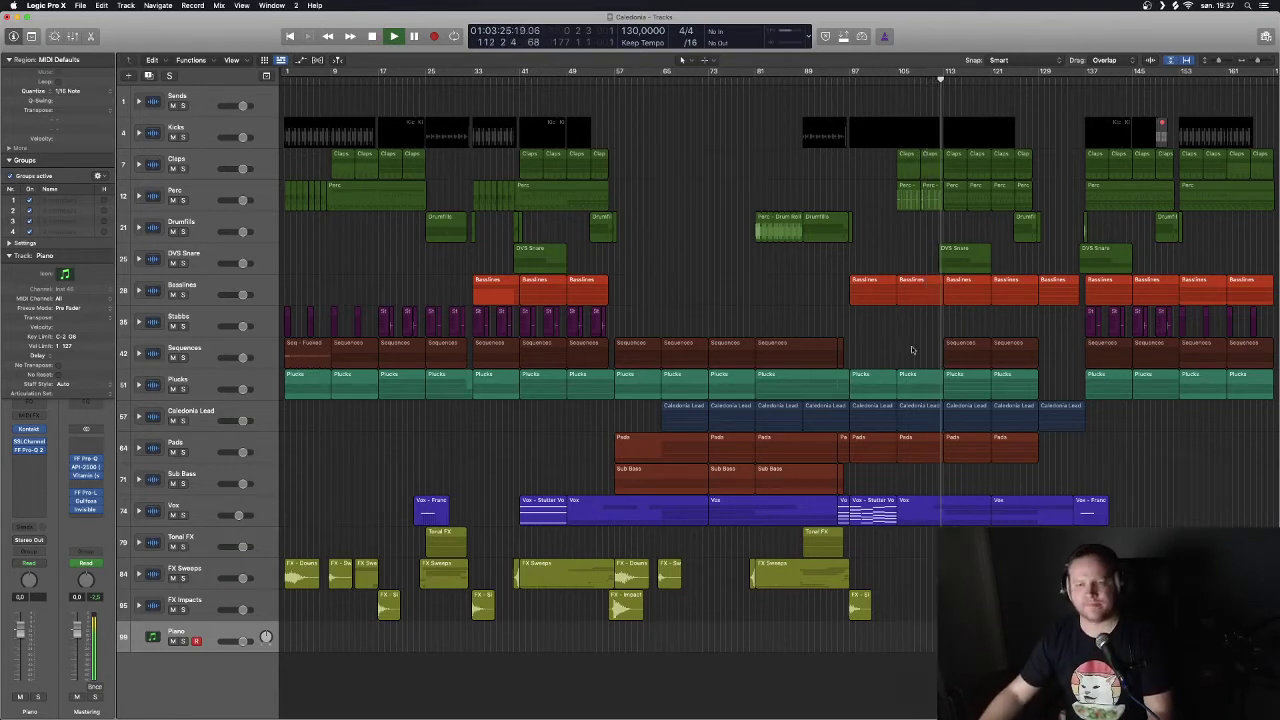
{"action": "key", "text": "space"}
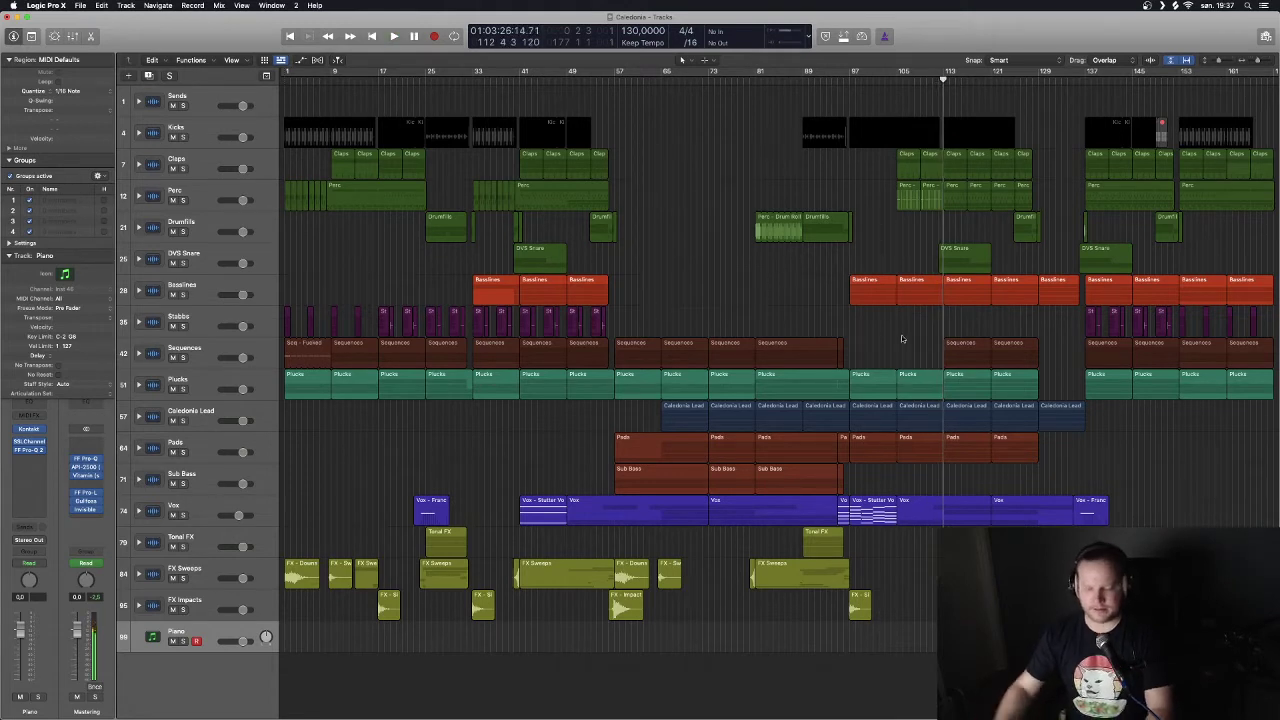
Move the playhead back to the beginning of the song.
{"action": "key", "text": "comma"}
{"action": "key", "text": "comma"}
{"action": "key", "text": "comma"}
{"action": "key", "text": "comma"}
{"action": "key", "text": "comma"}
{"action": "key", "text": "comma"}
{"action": "key", "text": "comma"}
{"action": "key", "text": "comma"}
{"action": "key", "text": "comma"}
{"action": "key", "text": "comma"}
{"action": "key", "text": "comma"}
{"action": "key", "text": "comma"}
{"action": "key", "text": "comma"}
{"action": "key", "text": "comma"}
{"action": "key", "text": "comma"}
{"action": "key", "text": "comma"}
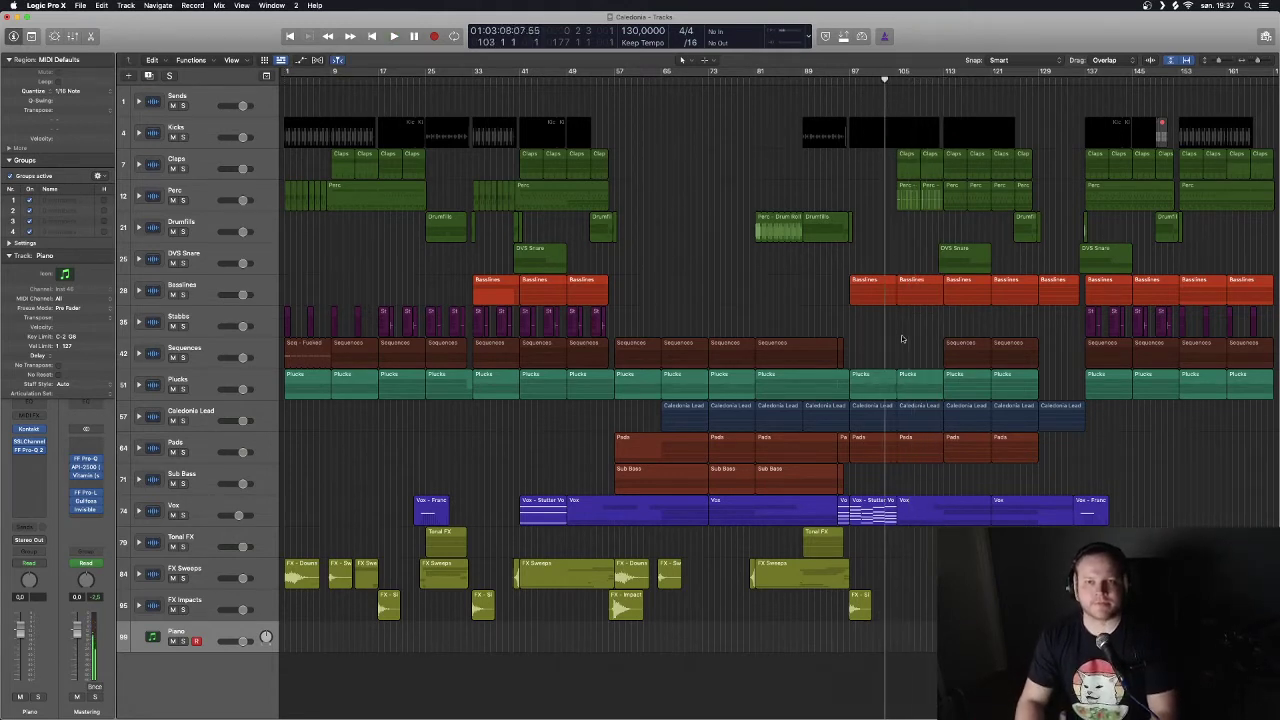
{"action": "key", "text": "Return"}
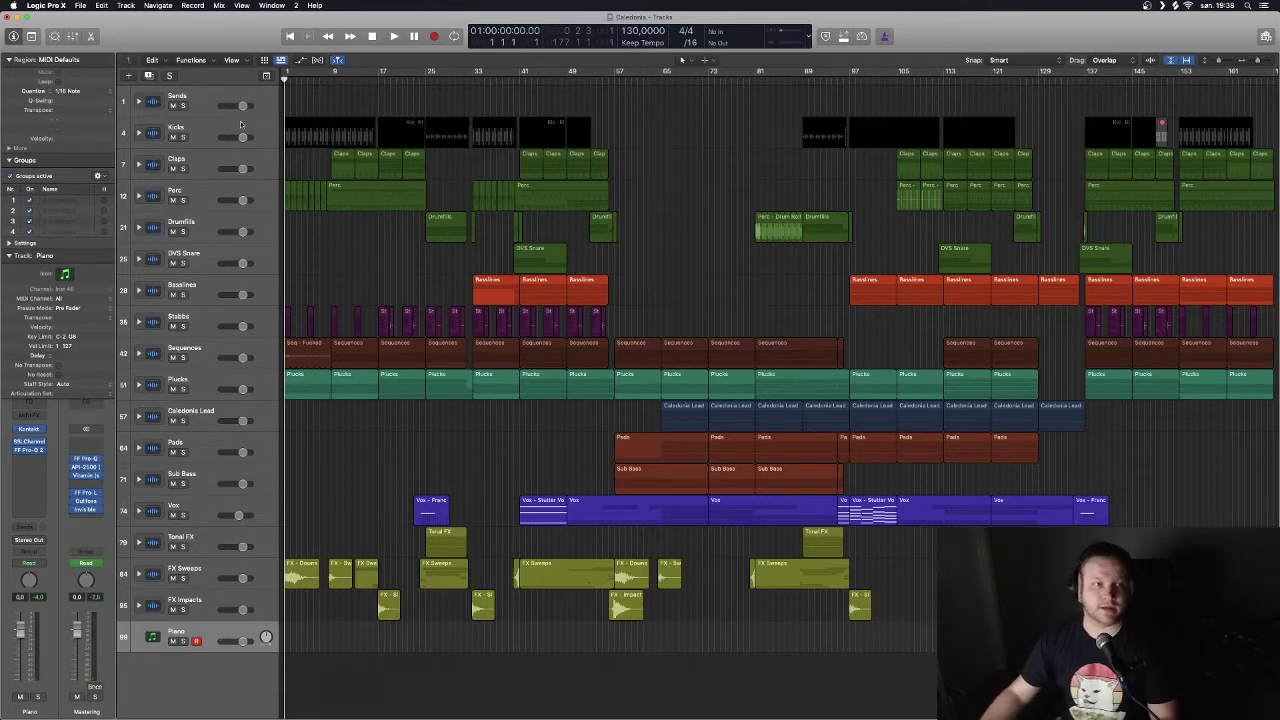
Expand the Kicks track stack and display the Kick - Ride track's channel strip.
{"action": "left_click", "coordinate": [122, 133]}
{"action": "left_click", "coordinate": [139, 133]}
{"action": "key", "text": "super+Up"}
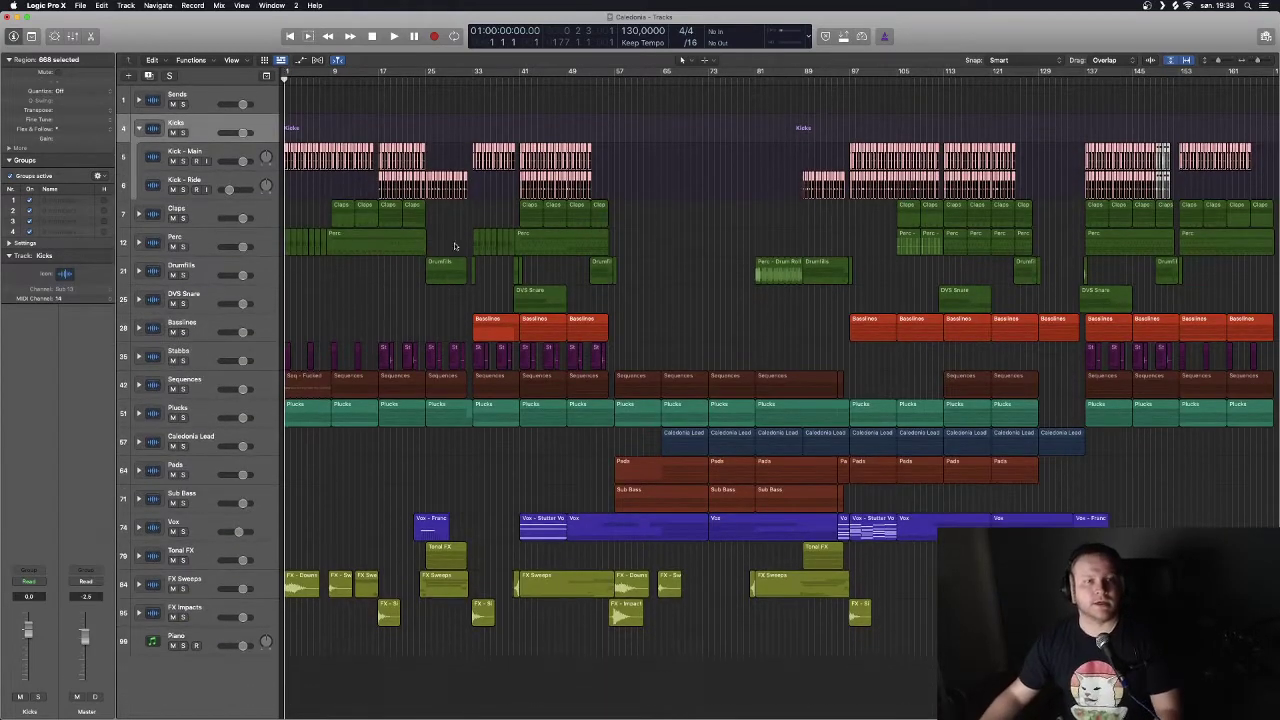
{"action": "left_click", "coordinate": [679, 217]}
{"action": "key", "text": "super+Down"}
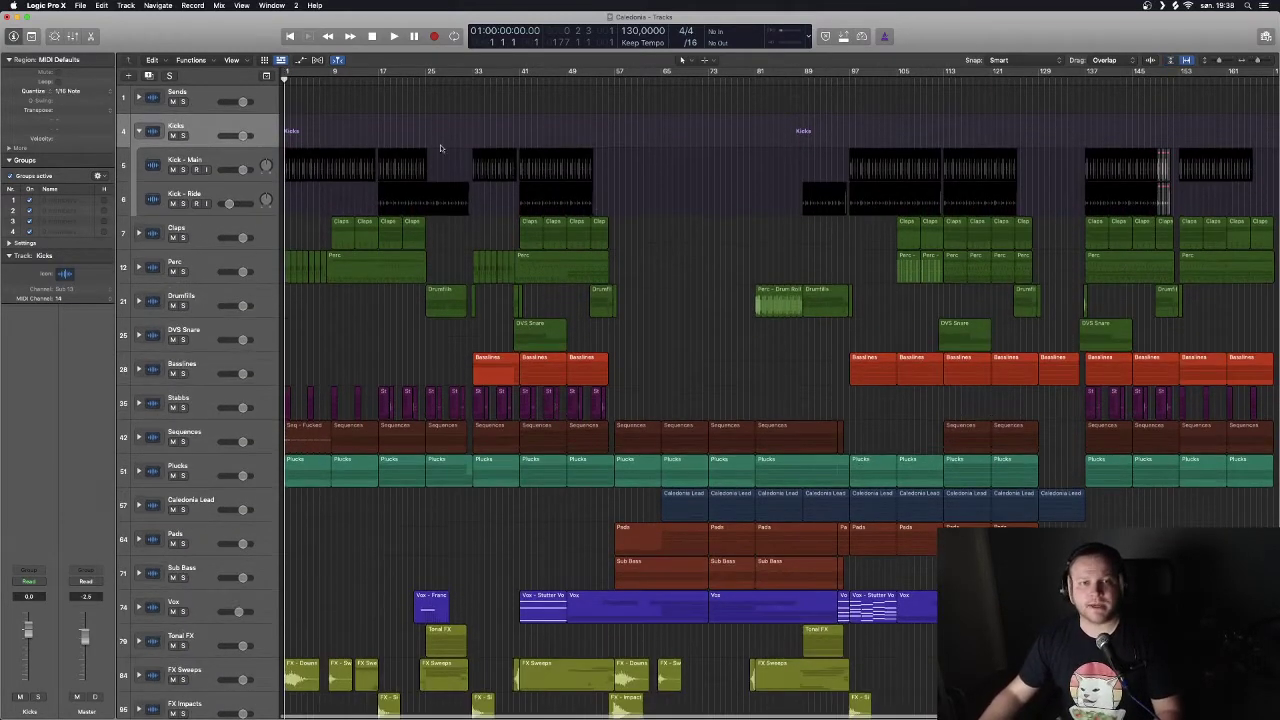
{"action": "left_click", "coordinate": [199, 194]}
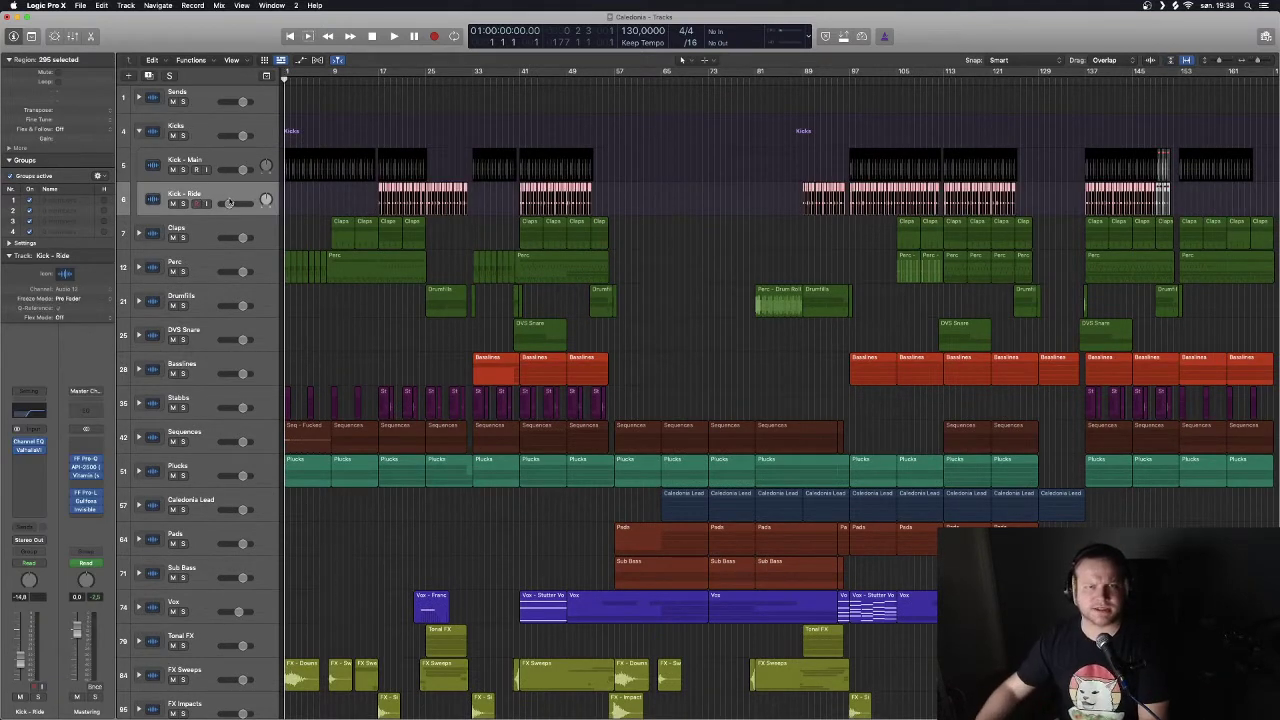
{"action": "left_click", "coordinate": [622, 204]}
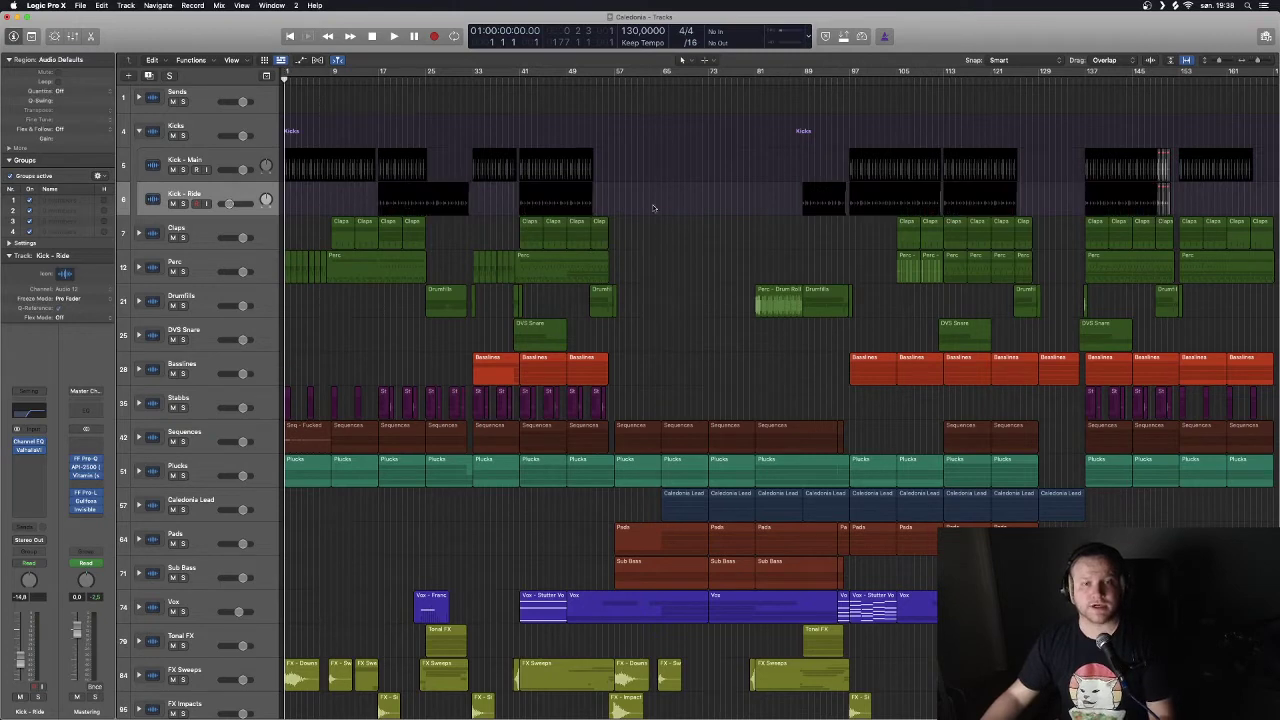
{"action": "key", "text": "super+Down"}
Bypass the insert plug-ins on the Kick - Main track and play it soloed from bar 33.
{"action": "left_click", "coordinate": [197, 160]}
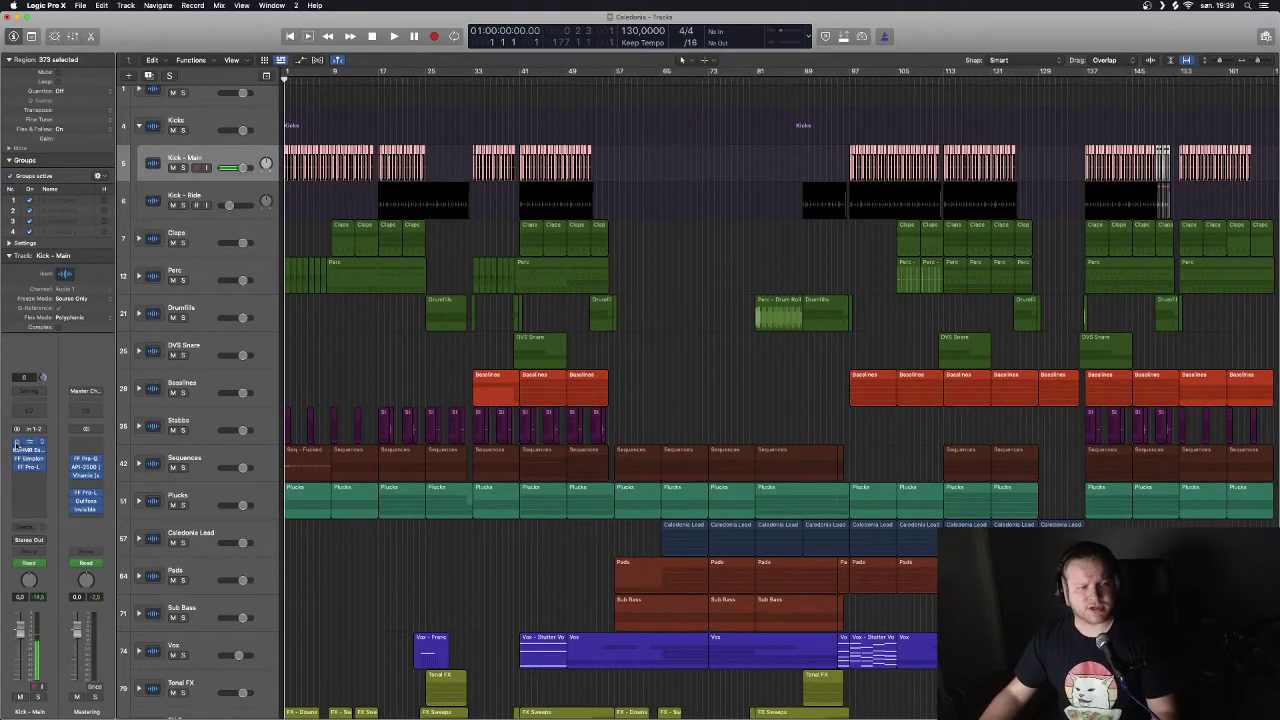
{"action": "left_click", "coordinate": [16, 446]}
{"action": "left_click", "coordinate": [16, 446]}
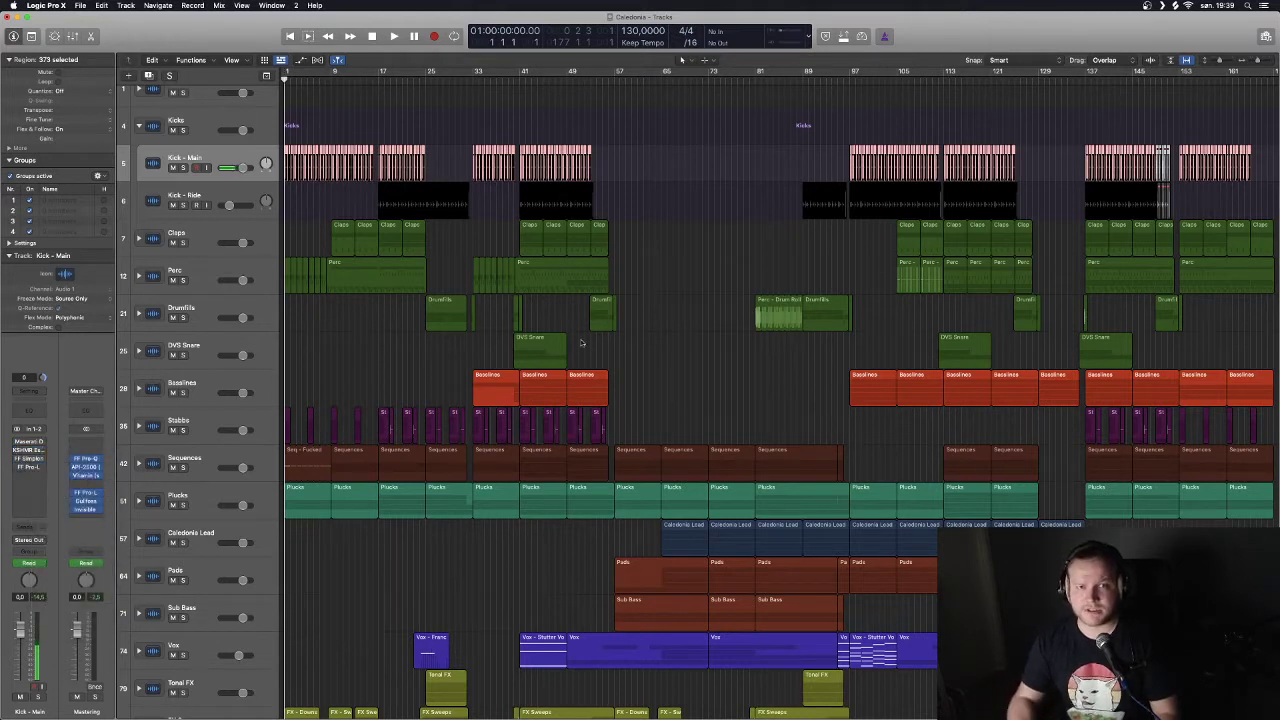
{"action": "key", "text": "space"}
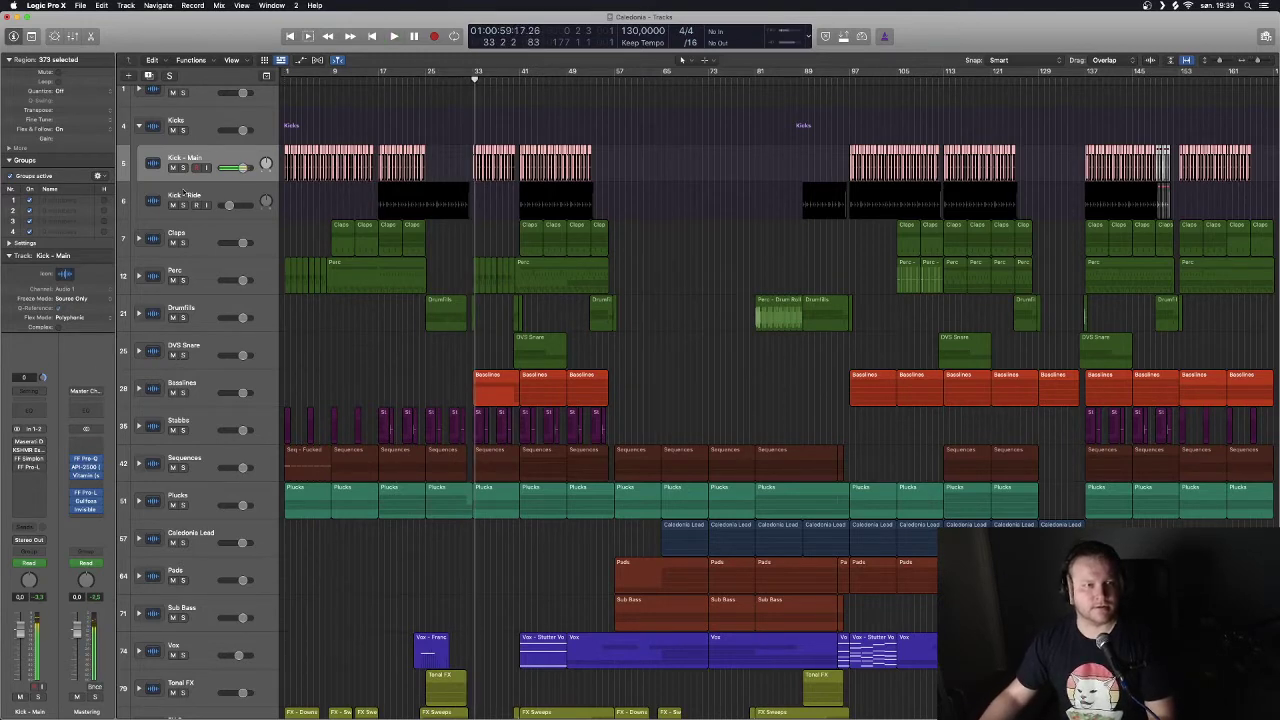
{"action": "left_click", "coordinate": [182, 167]}
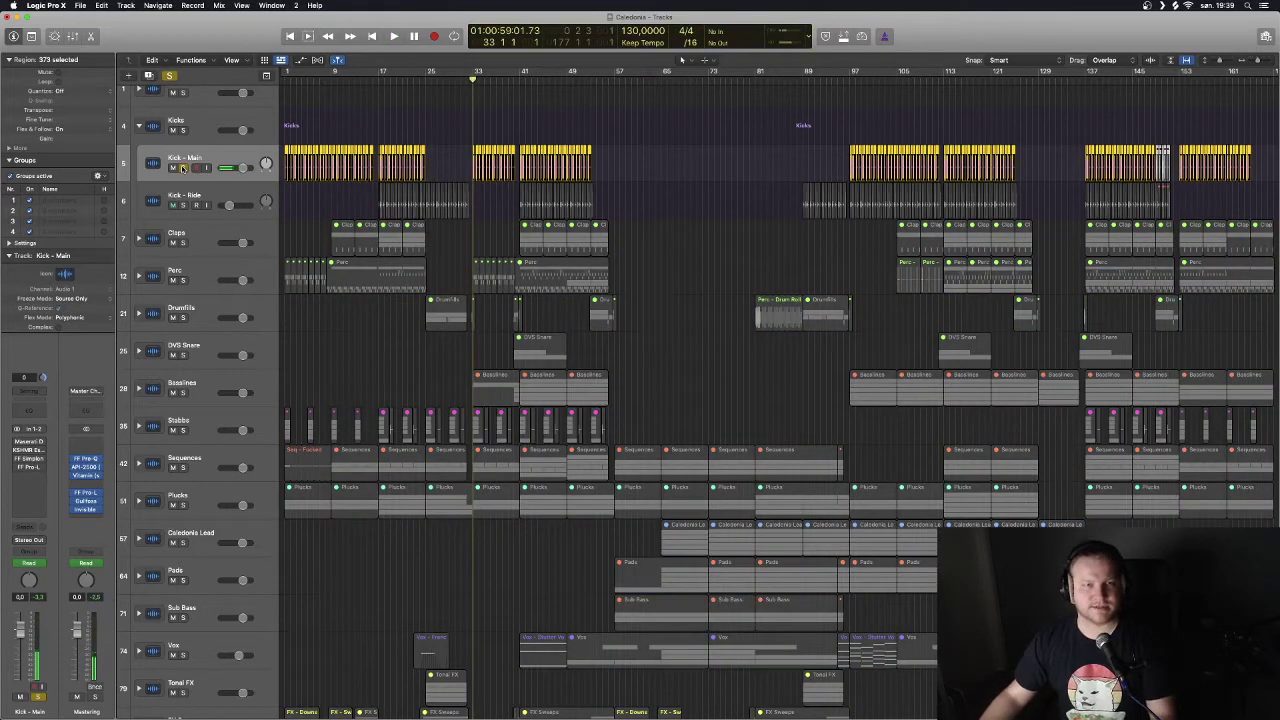
{"action": "key", "text": "space"}
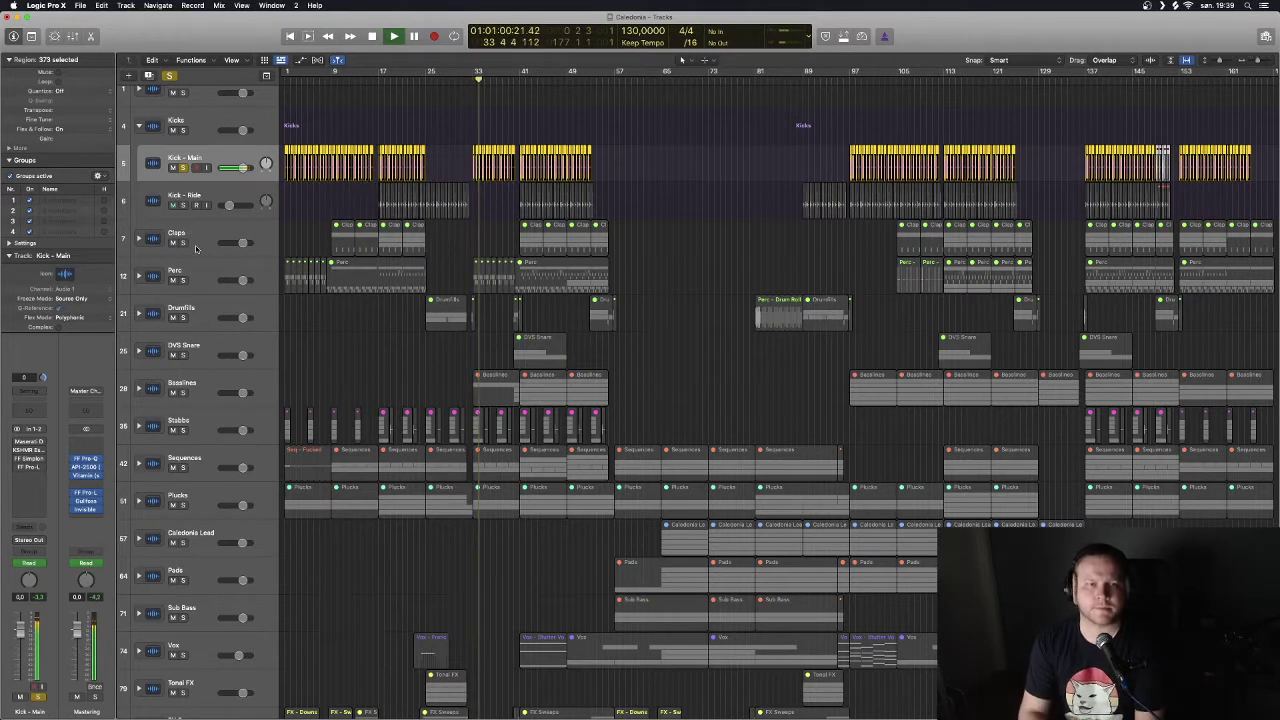
Re-enable Kick - Main's plug-ins and replay it from bar 33, adding Kick - Ride to the solo.
{"action": "key", "text": "space"}
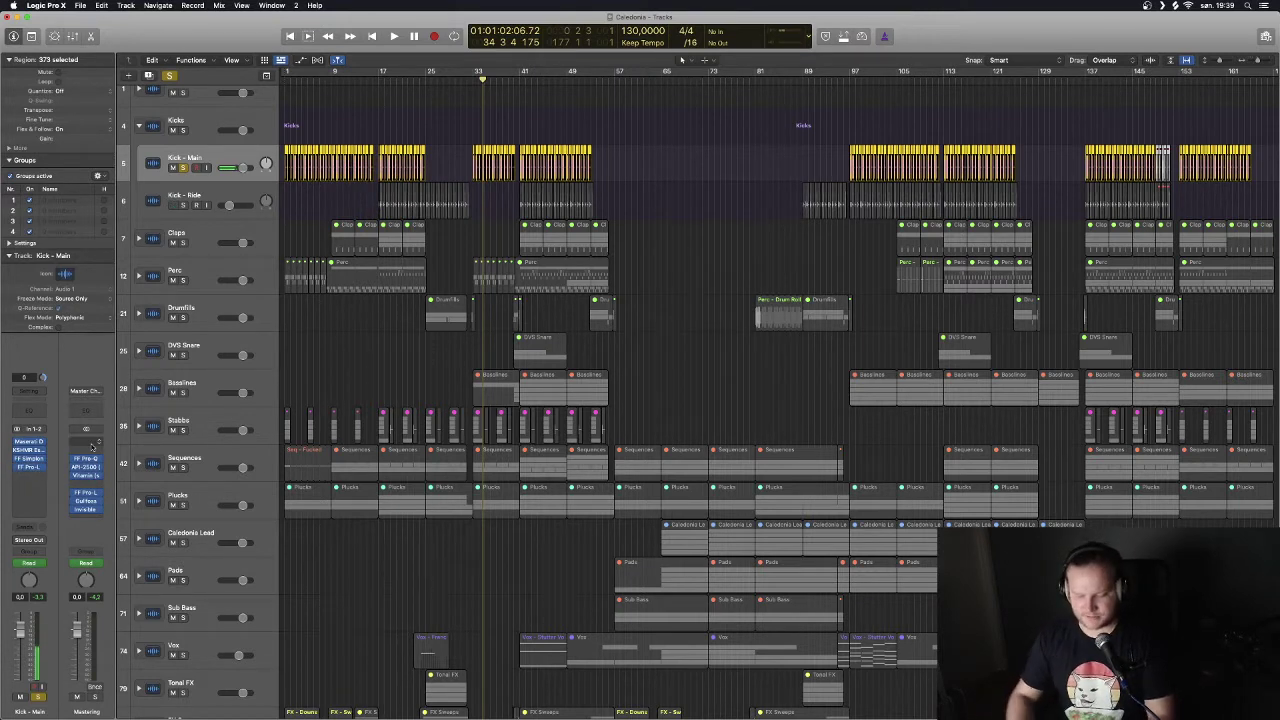
{"action": "key", "text": "comma"}
{"action": "key", "text": "comma"}
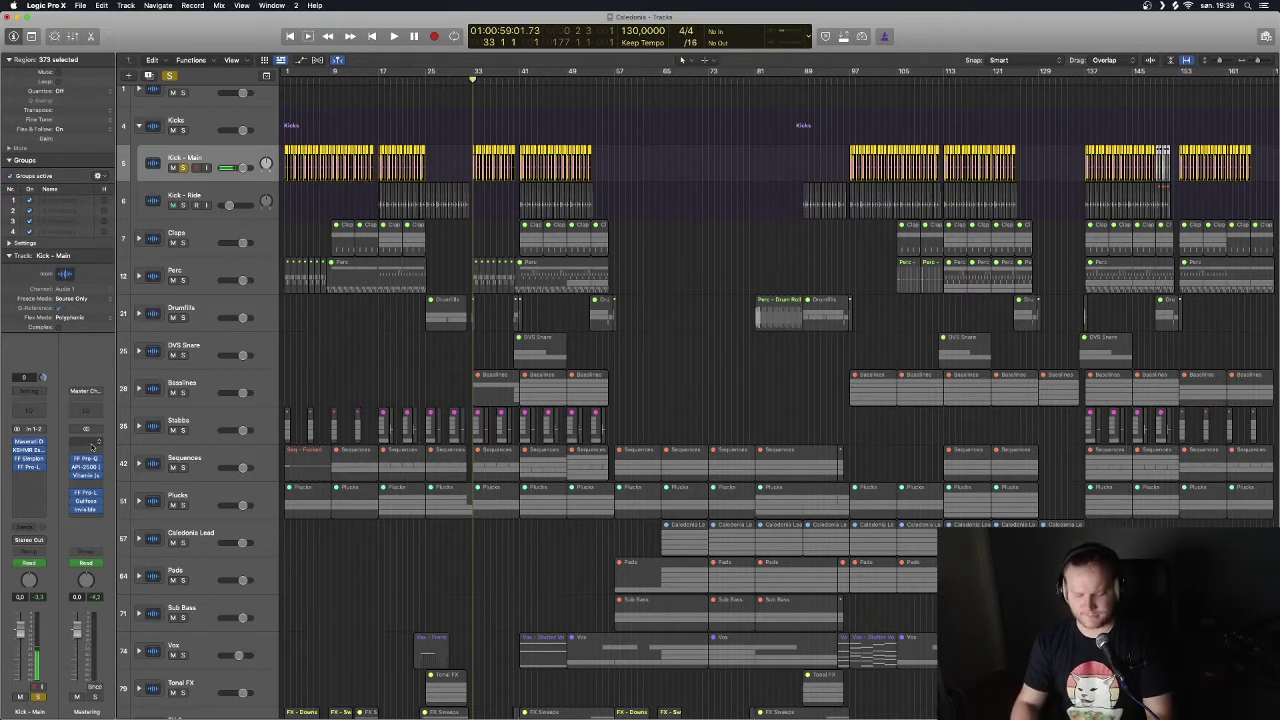
{"action": "key", "text": "space"}
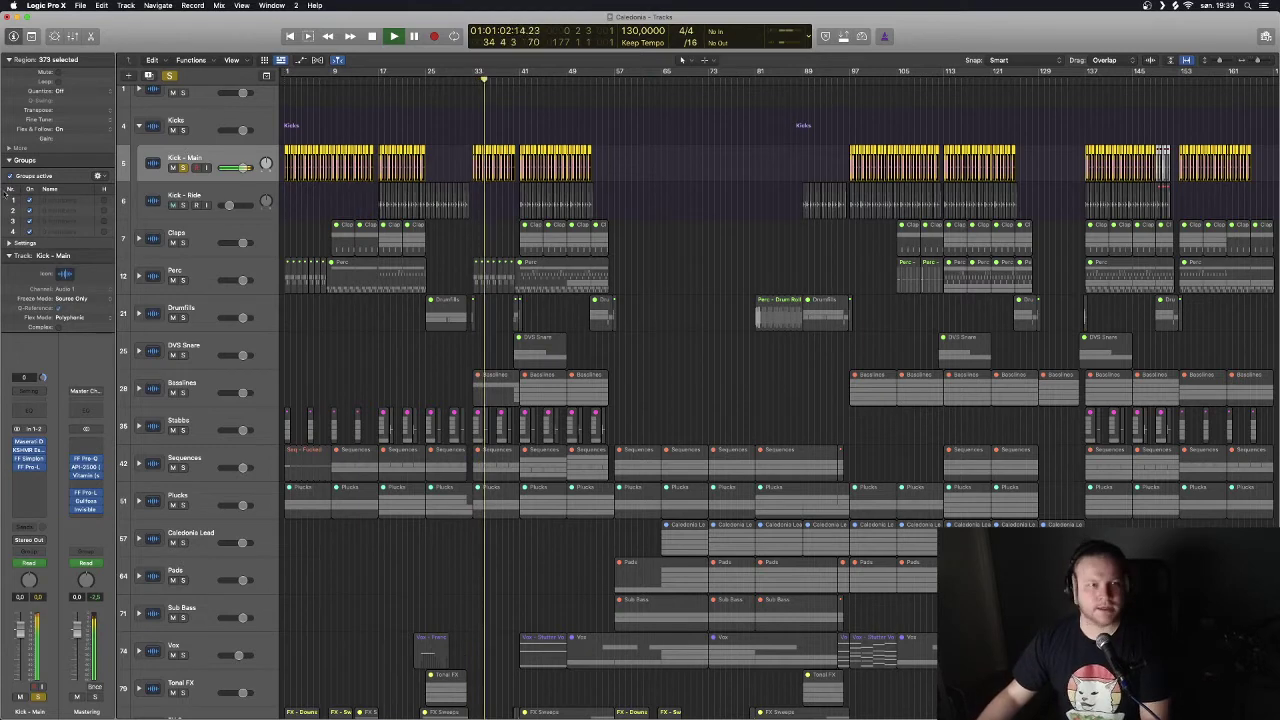
{"action": "left_click", "coordinate": [187, 210]}
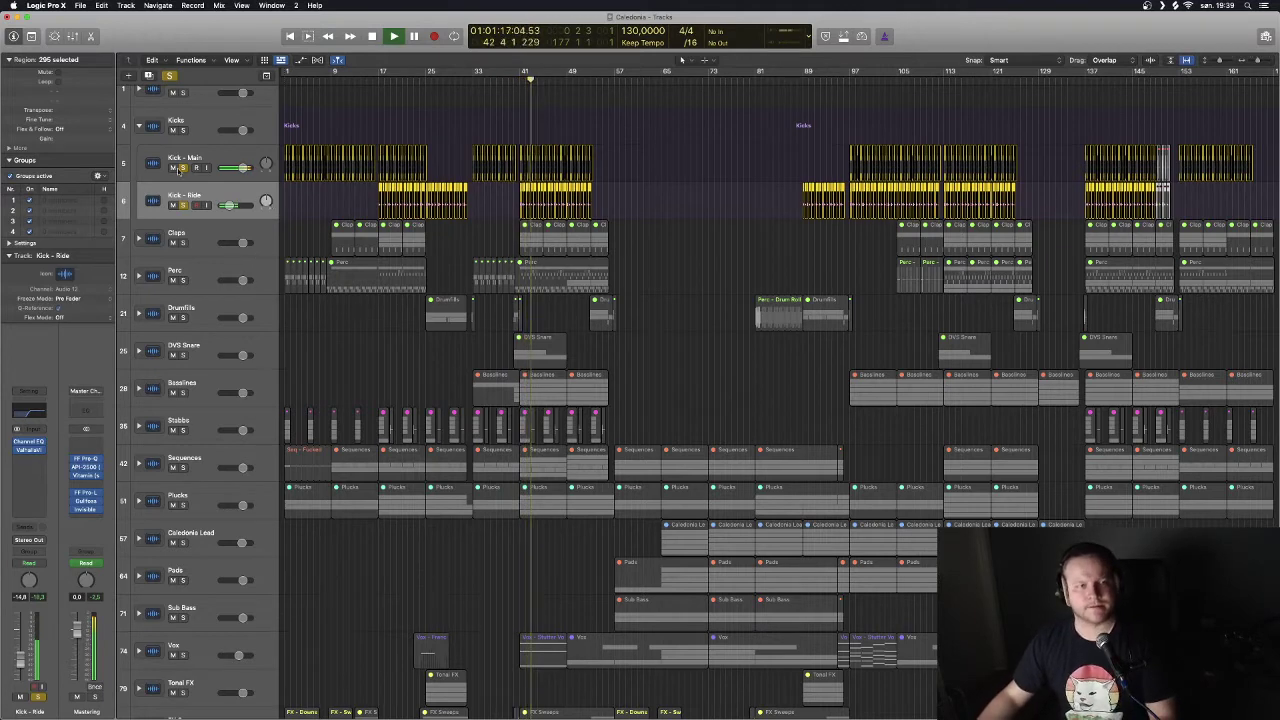
Collapse the Kicks stack with all solos cleared, and expand the Claps track stack.
{"action": "left_click", "coordinate": [138, 125]}
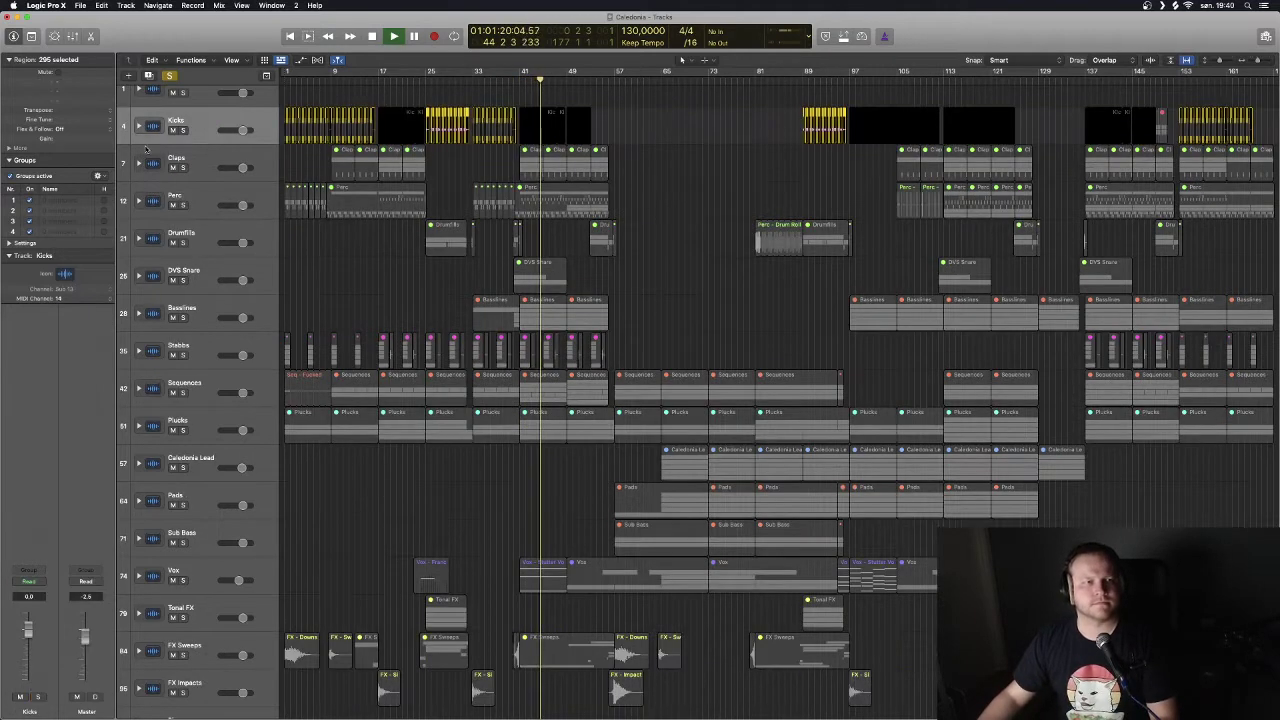
{"action": "left_click", "coordinate": [170, 76]}
{"action": "left_click", "coordinate": [138, 163]}
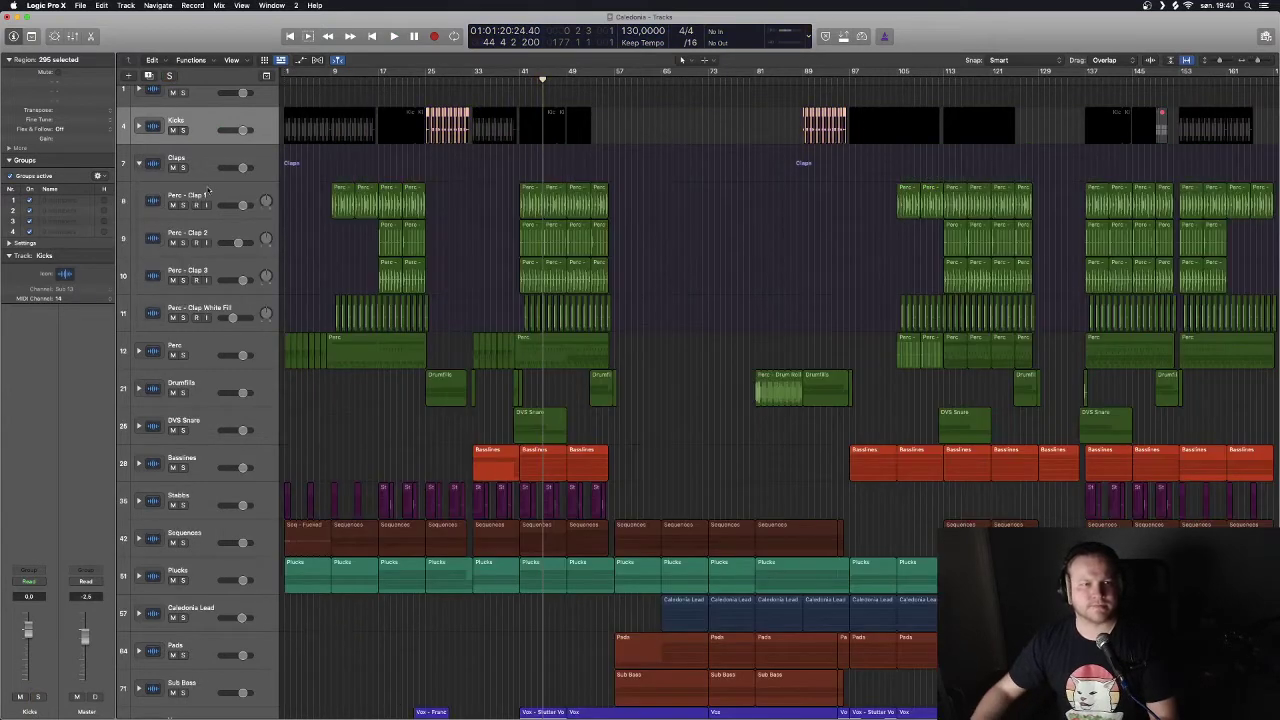
Solo Perc - Clap 1, 2 and 3, and narrow the solo down to Perc - Clap 1.
{"action": "left_click", "coordinate": [196, 195]}
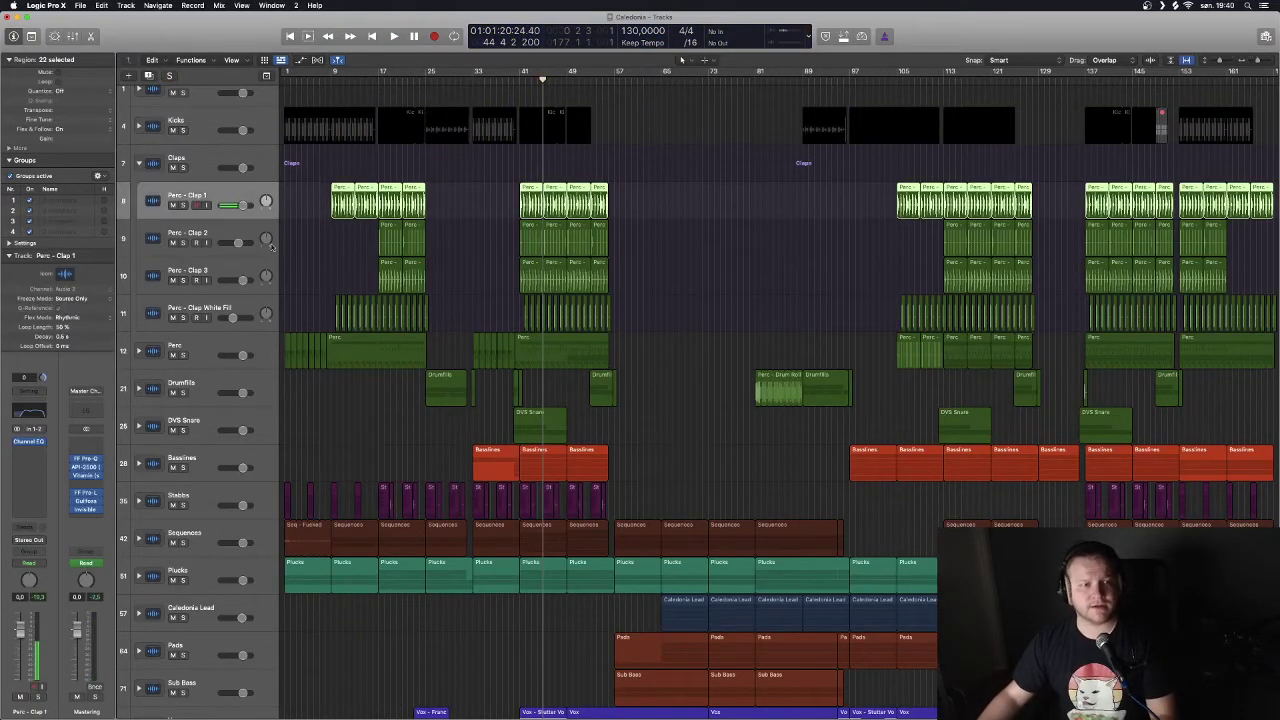
{"action": "left_click_drag", "start_coordinate": [184, 206], "coordinate": [184, 279]}
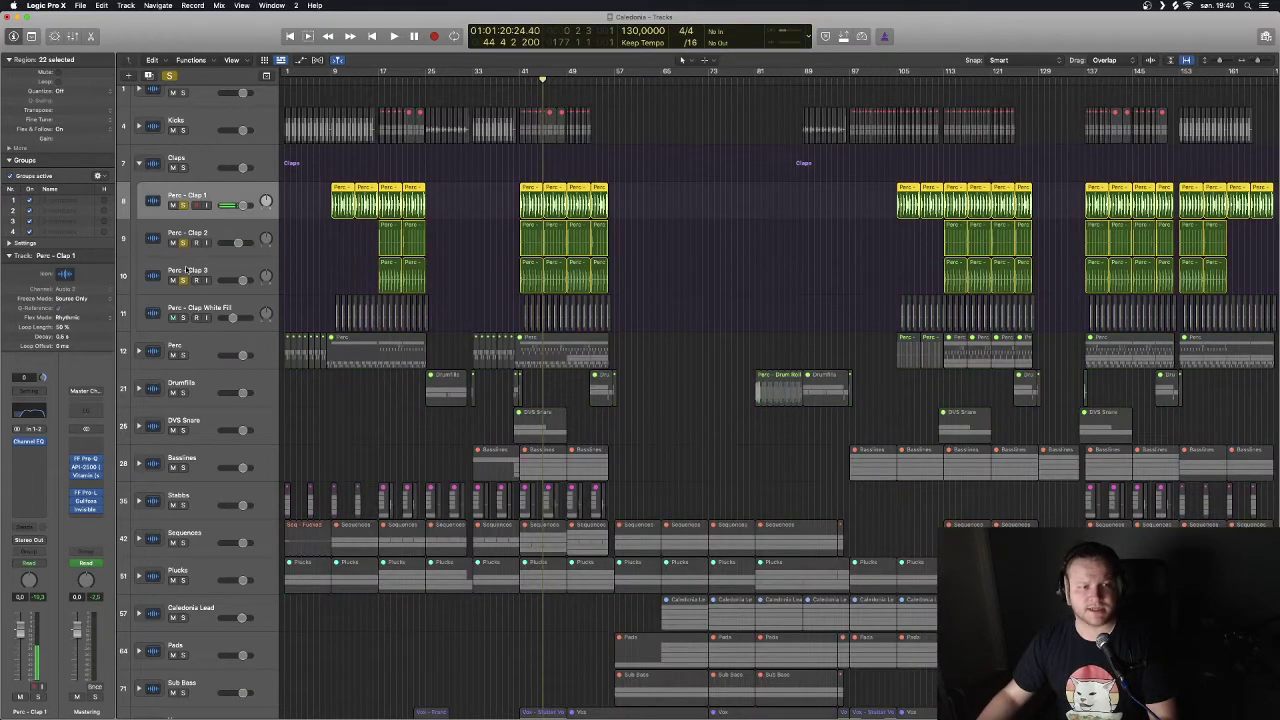
{"action": "left_click", "coordinate": [183, 270]}
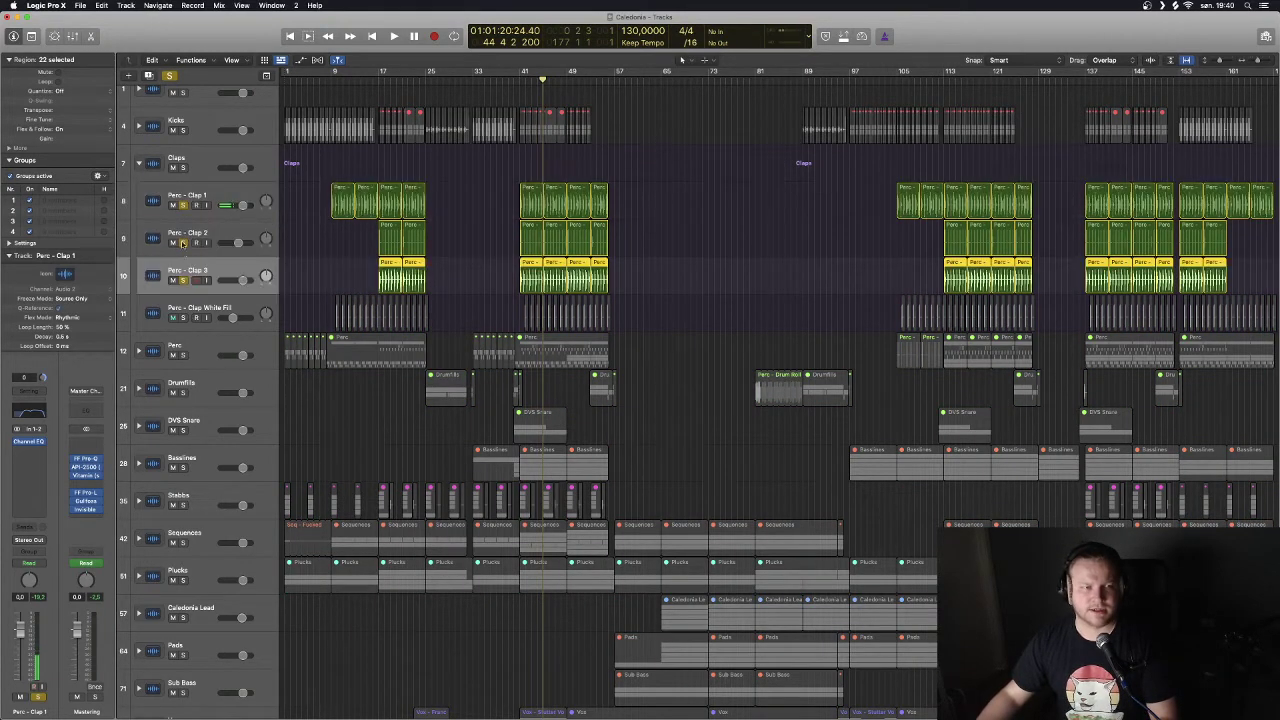
{"action": "left_click_drag", "start_coordinate": [182, 281], "coordinate": [182, 252]}
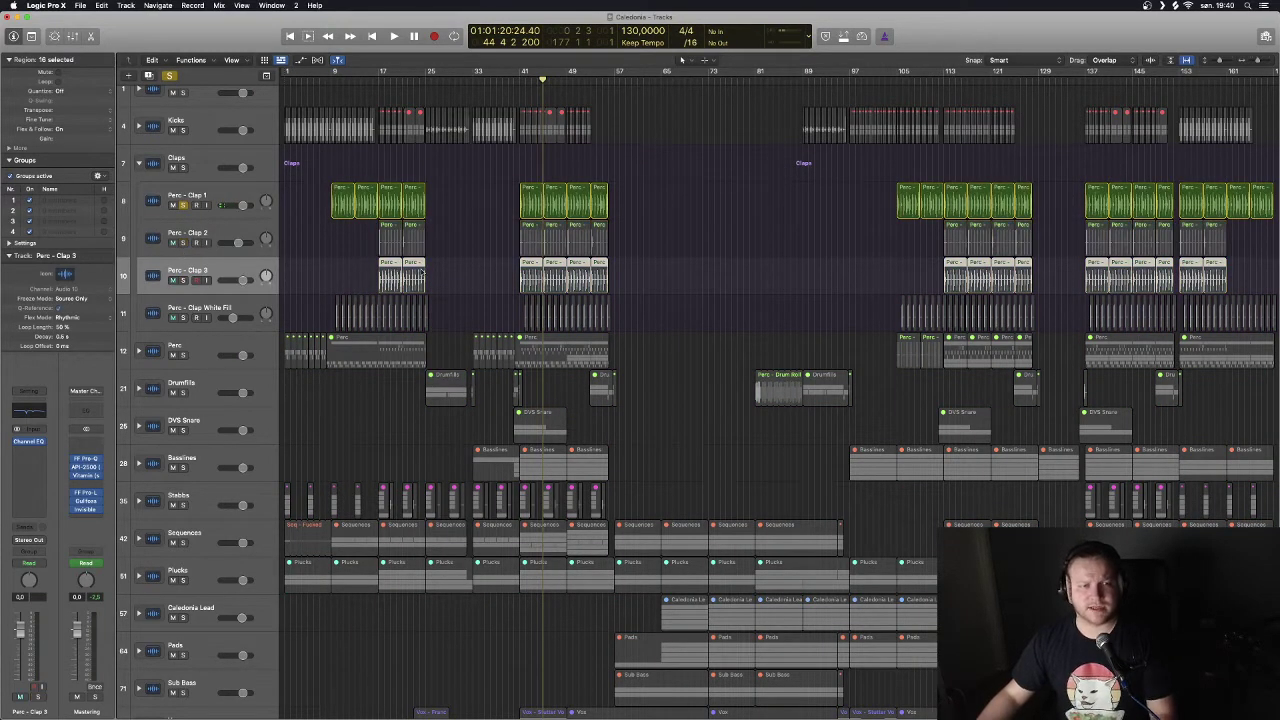
Play the soloed Perc - Clap 1 track from bar 41 to bar 44.
{"action": "key", "text": "super+Down"}
{"action": "key", "text": "super+Right"}
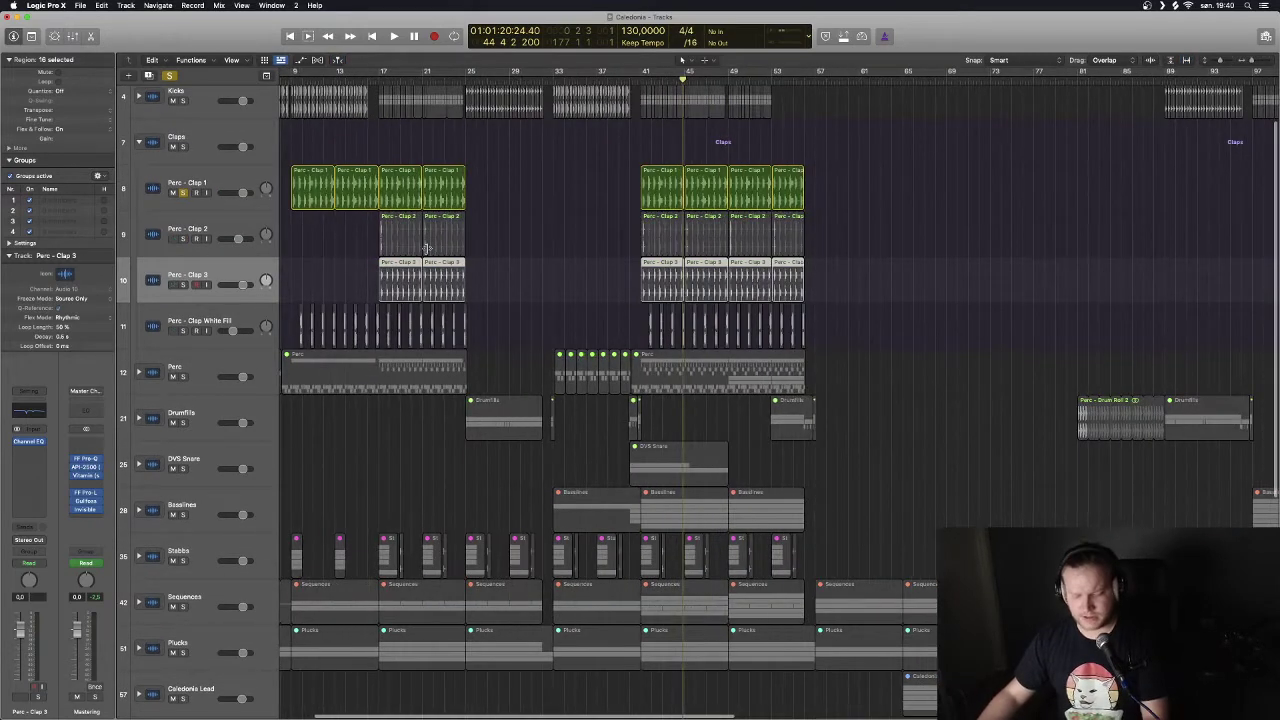
{"action": "key", "text": "comma"}
{"action": "key", "text": "comma"}
{"action": "key", "text": "comma"}
{"action": "key", "text": "comma"}
{"action": "scroll", "coordinate": [506, 240], "scroll_direction": "right", "scroll_amount": 3}
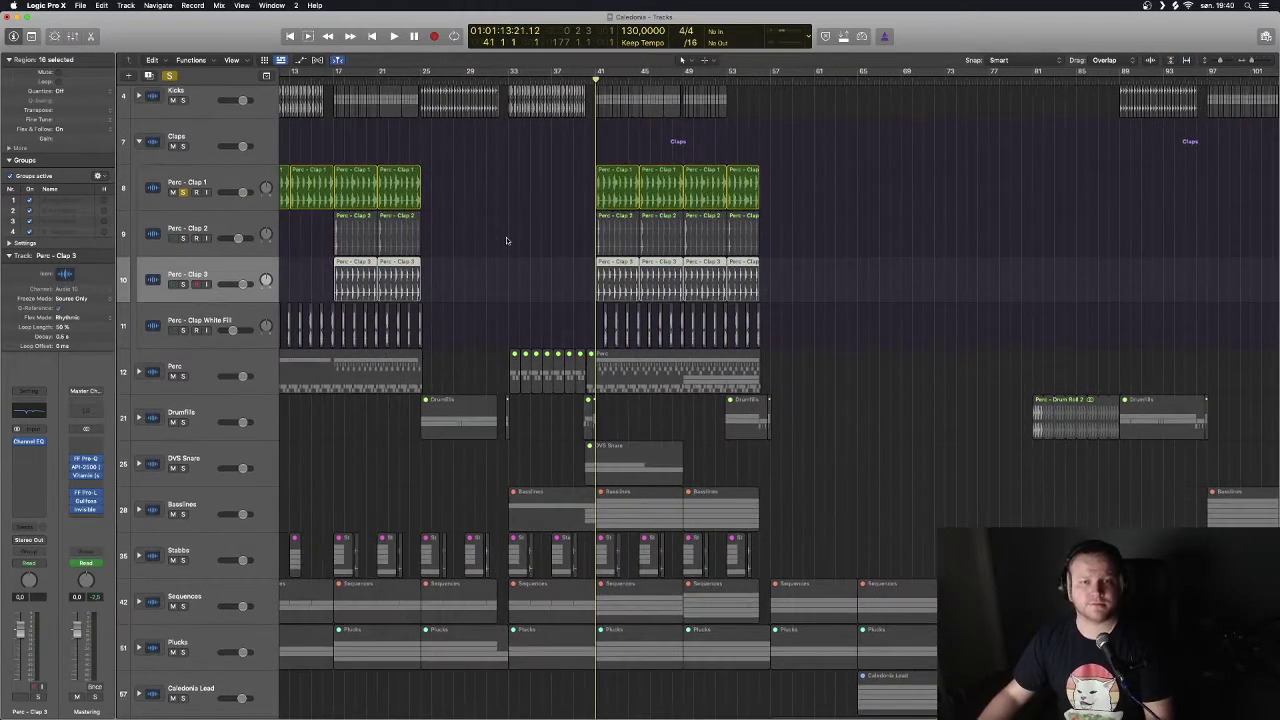
{"action": "key", "text": "space"}
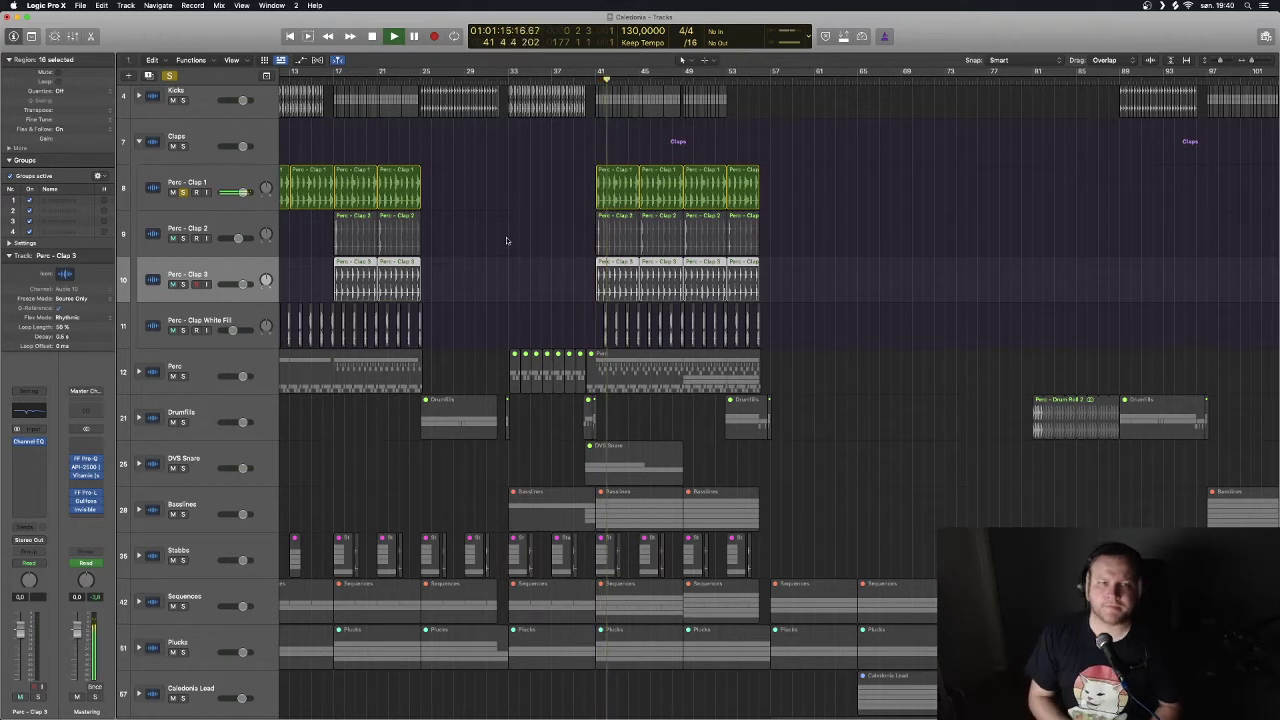
{"action": "left_click", "coordinate": [222, 186]}
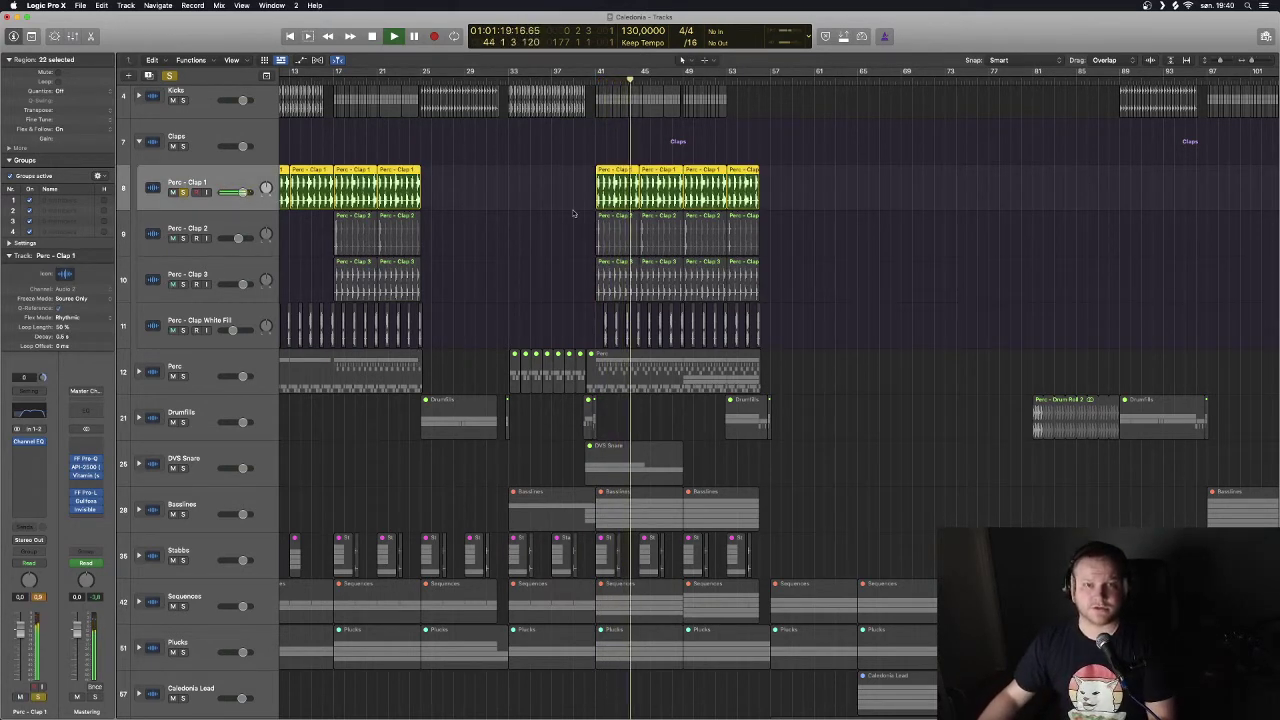
{"action": "key", "text": "space"}
Switch the solo from Perc - Clap 1 to Perc - Clap 2 and play it from bar 41.
{"action": "left_click", "coordinate": [183, 238]}
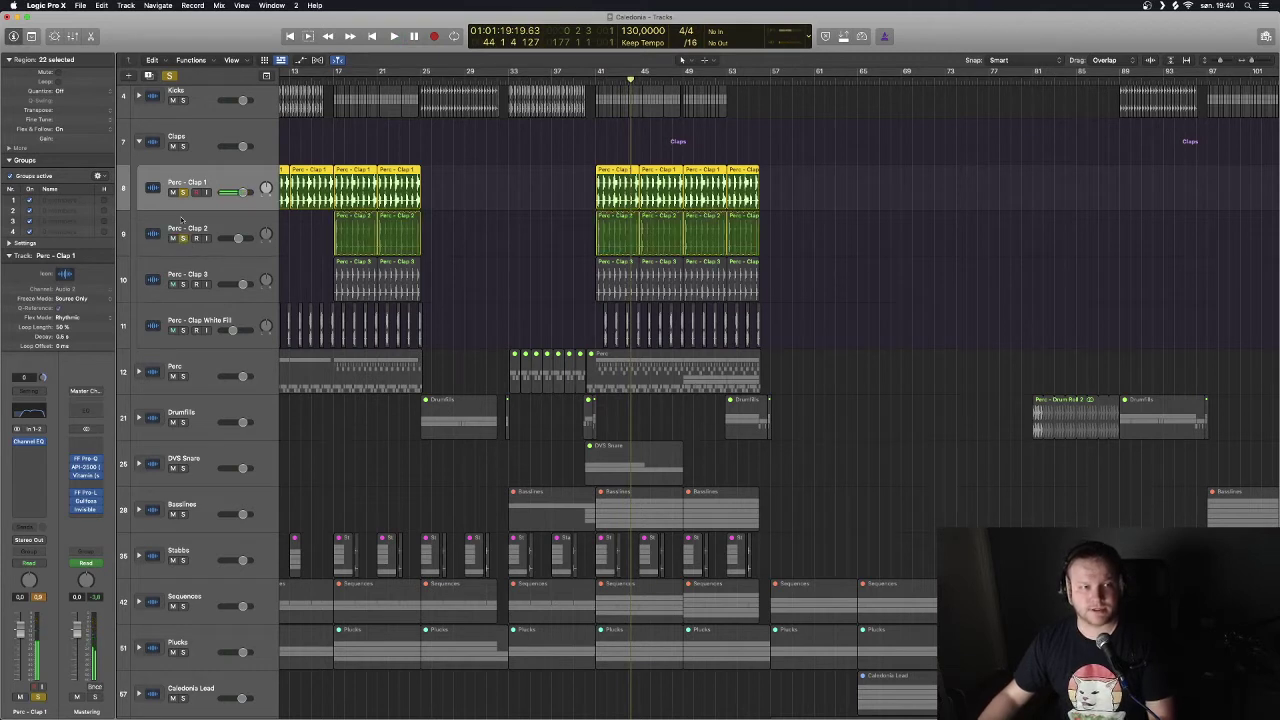
{"action": "left_click", "coordinate": [183, 192]}
{"action": "key", "text": "space"}
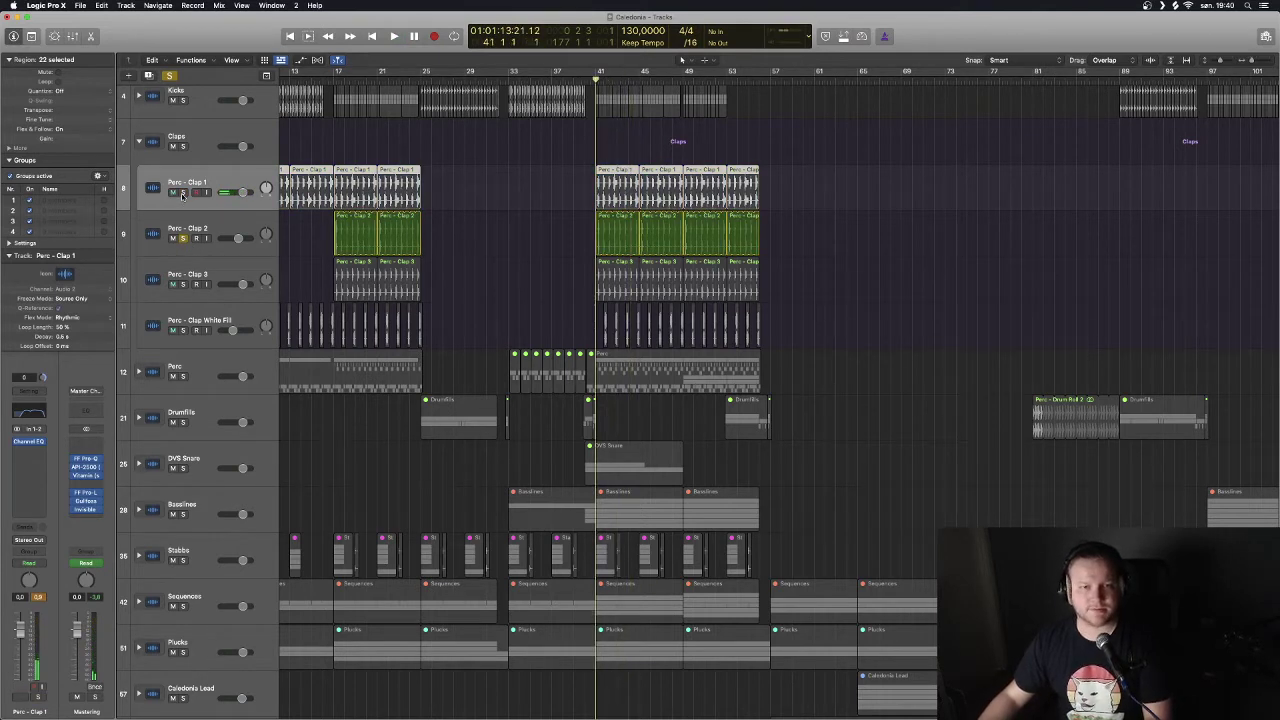
Play the soloed Perc - Clap 2 track from bar 41 to bar 44 and select that track.
{"action": "key", "text": "space"}
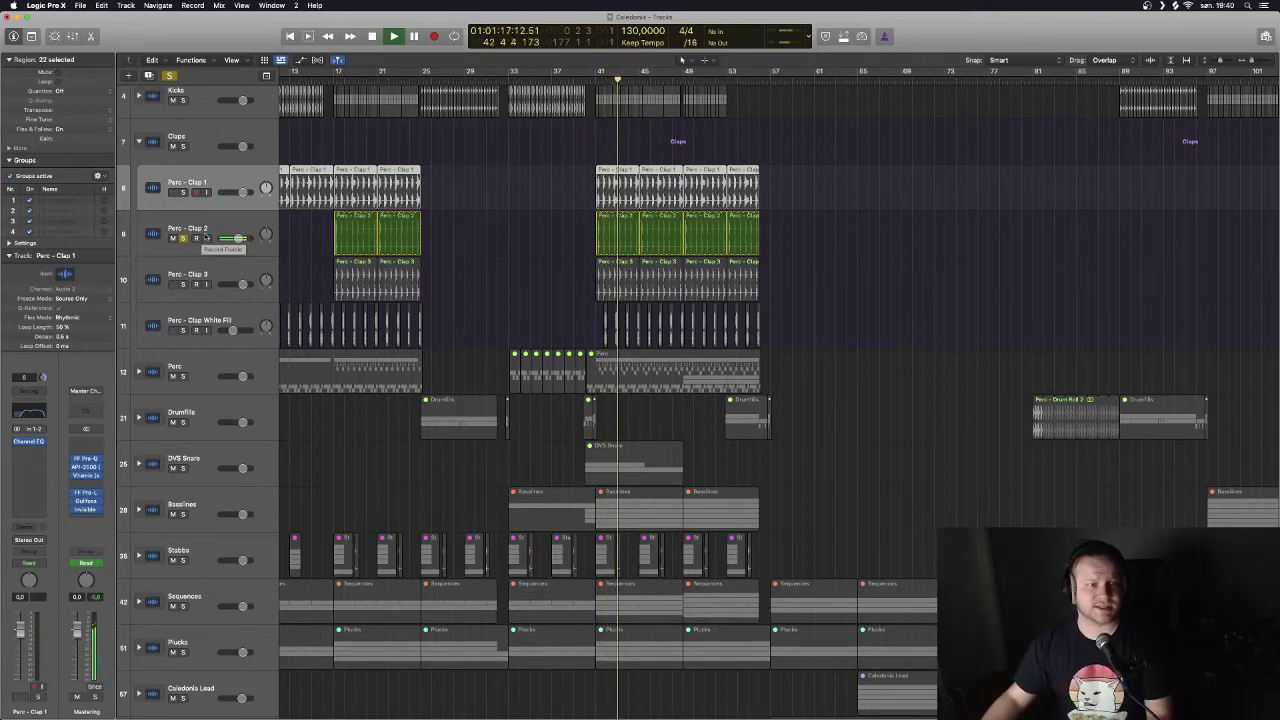
{"action": "left_click", "coordinate": [185, 230]}
{"action": "key", "text": "space"}
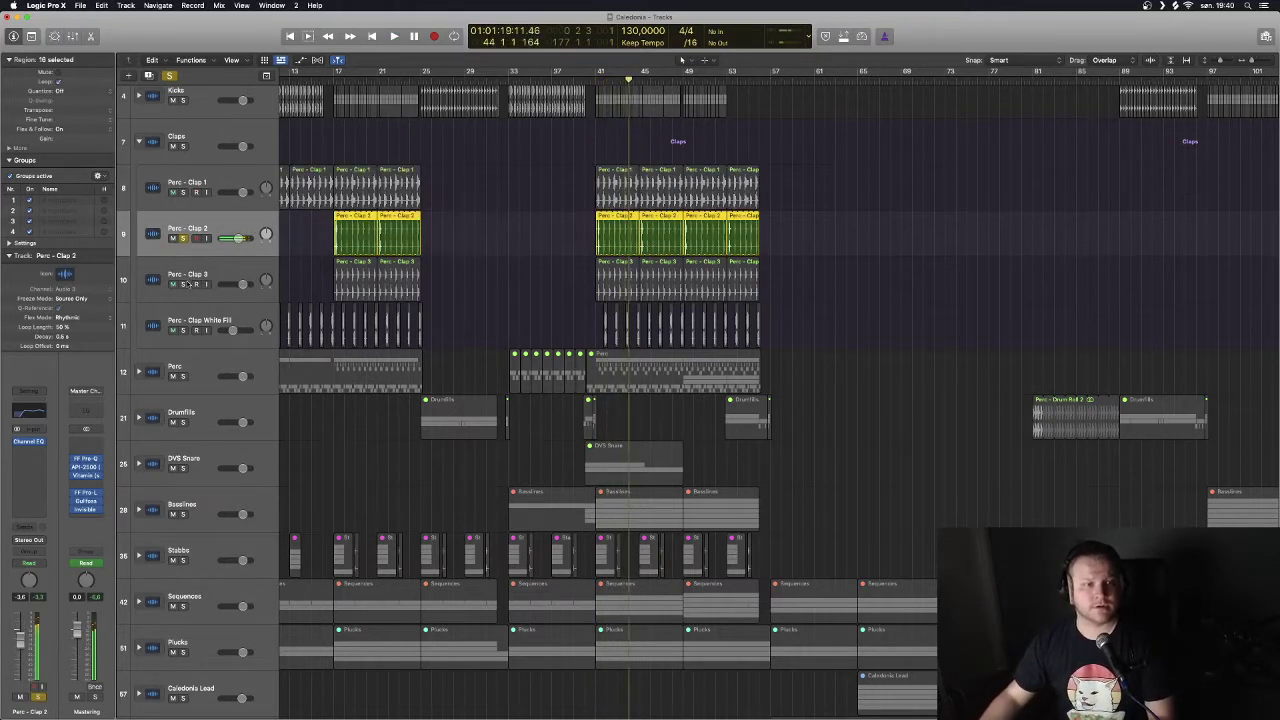
Switch the solo to Perc - Clap 3, play it from bar 41 and select that track.
{"action": "left_click", "coordinate": [183, 284]}
{"action": "key", "text": "space"}
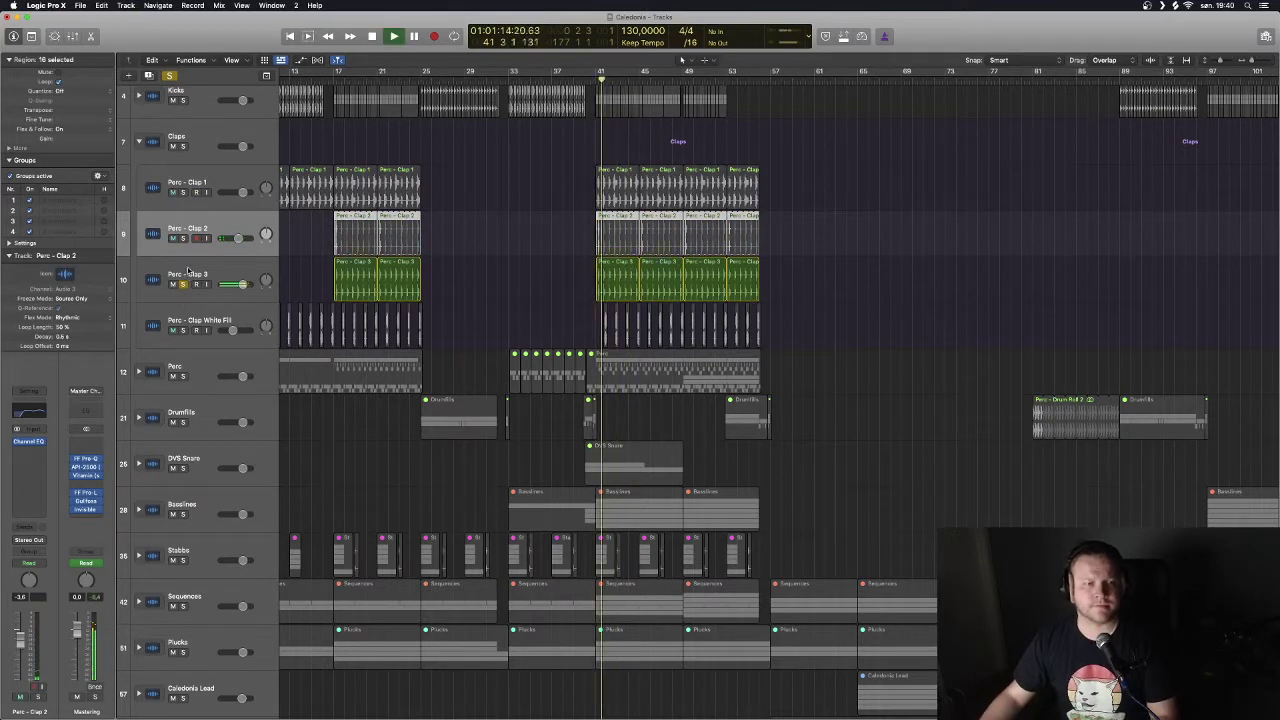
{"action": "left_click", "coordinate": [187, 269]}
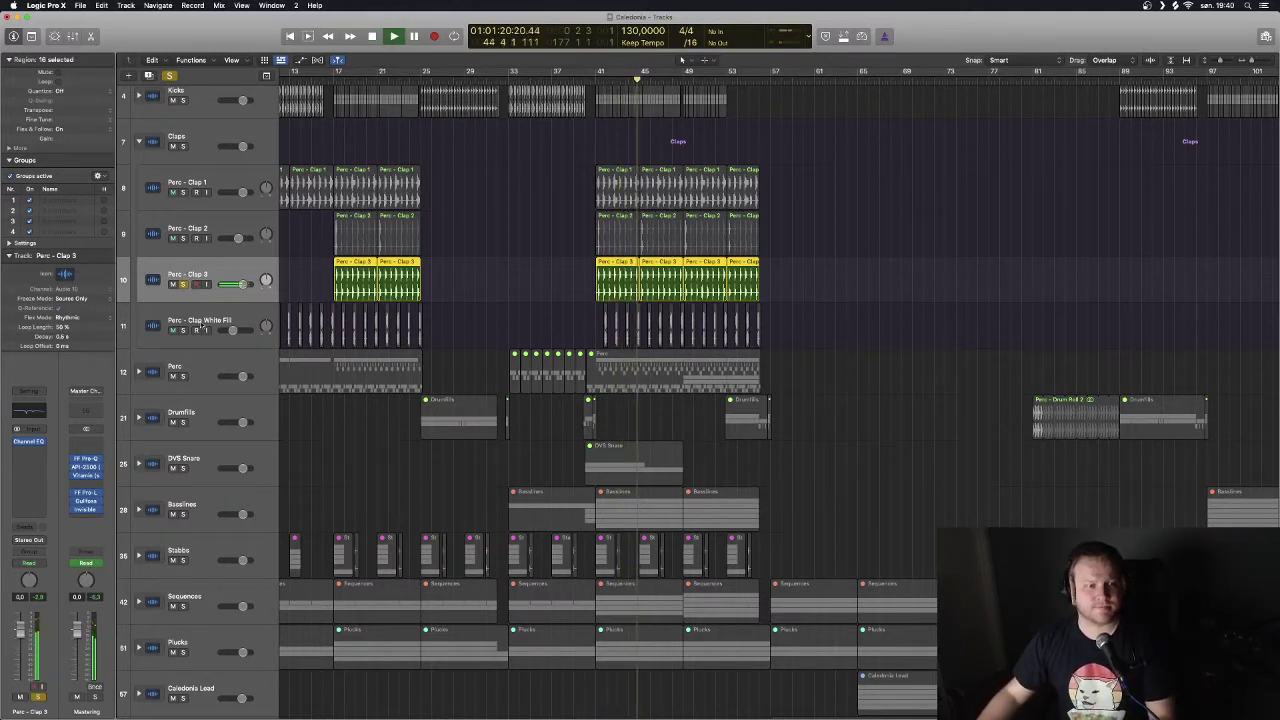
Solo Perc - Clap White Fill, add Perc - Clap 1, 2 and 3 to the solo, and play all the clap layers together.
{"action": "left_click", "coordinate": [183, 330]}
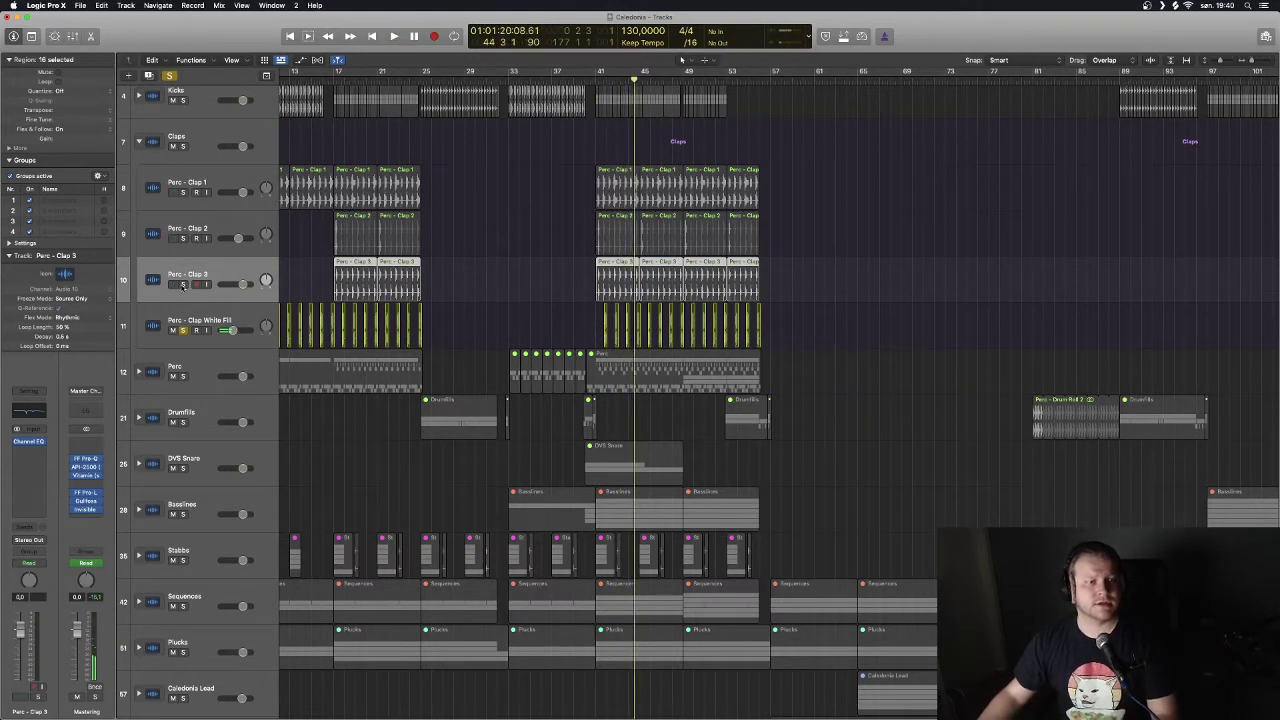
{"action": "left_click", "coordinate": [183, 238]}
{"action": "left_click", "coordinate": [183, 192]}
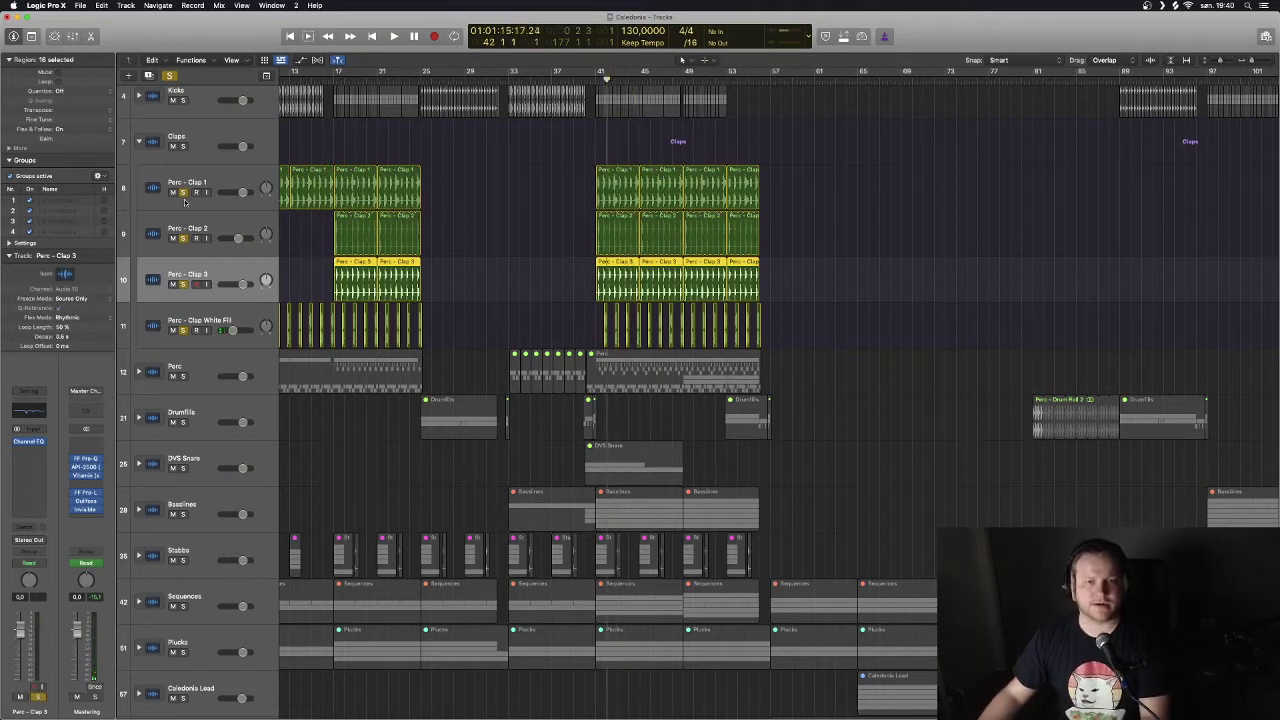
{"action": "key", "text": "space"}
{"action": "key", "text": "space"}
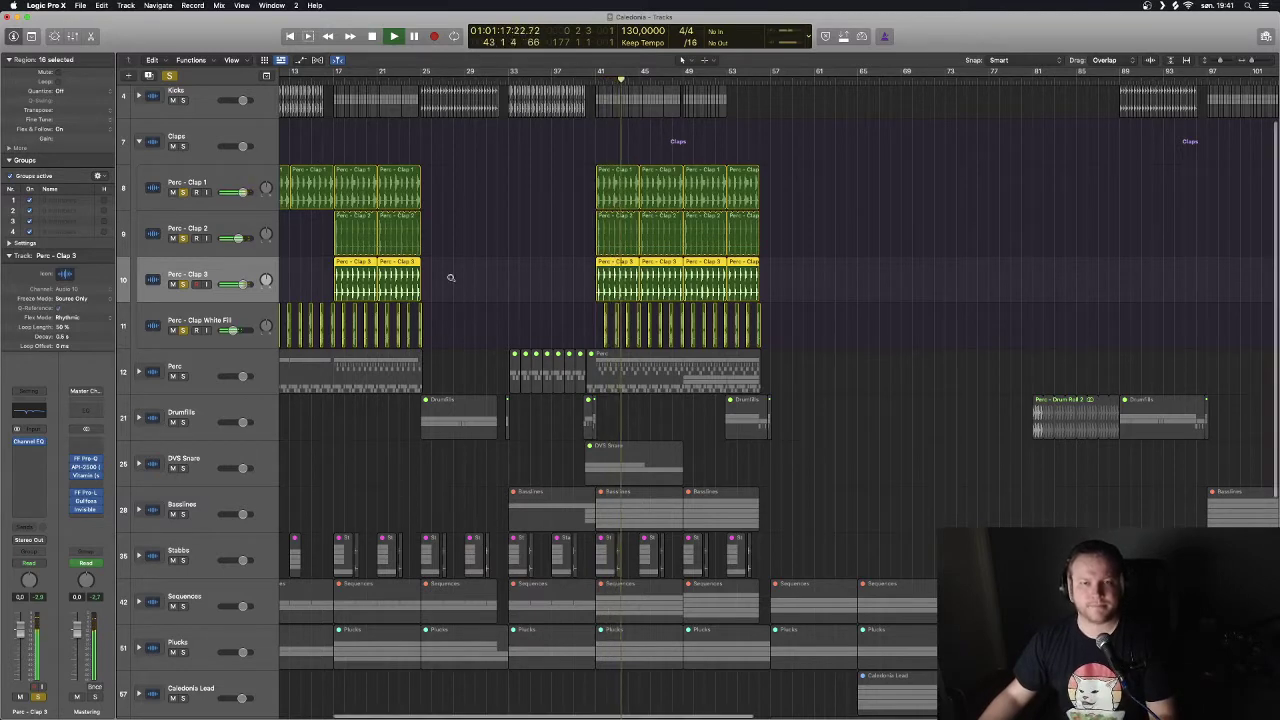
Add the Kicks stack to the solo and play it together with the clap layers until bar 48.
{"action": "scroll", "coordinate": [450, 280], "scroll_direction": "up", "scroll_amount": 5}
{"action": "scroll", "coordinate": [295, 117], "scroll_direction": "up", "scroll_amount": 2}
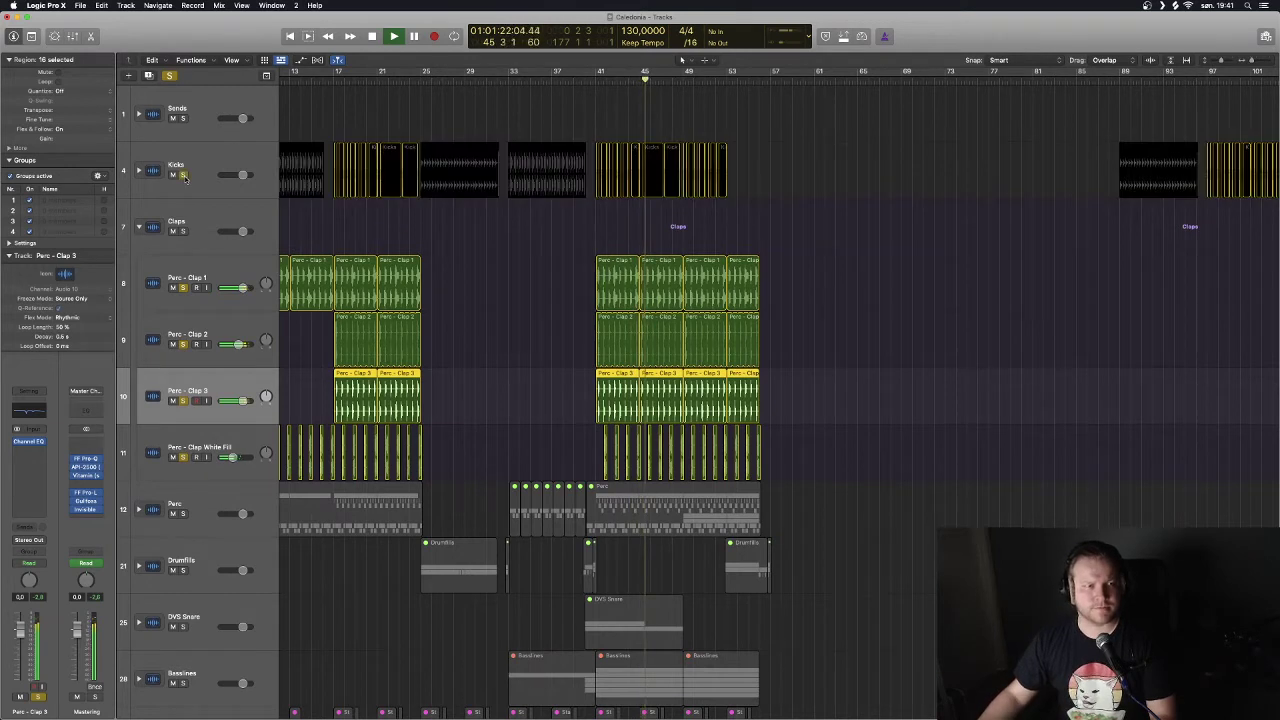
{"action": "left_click", "coordinate": [183, 175]}
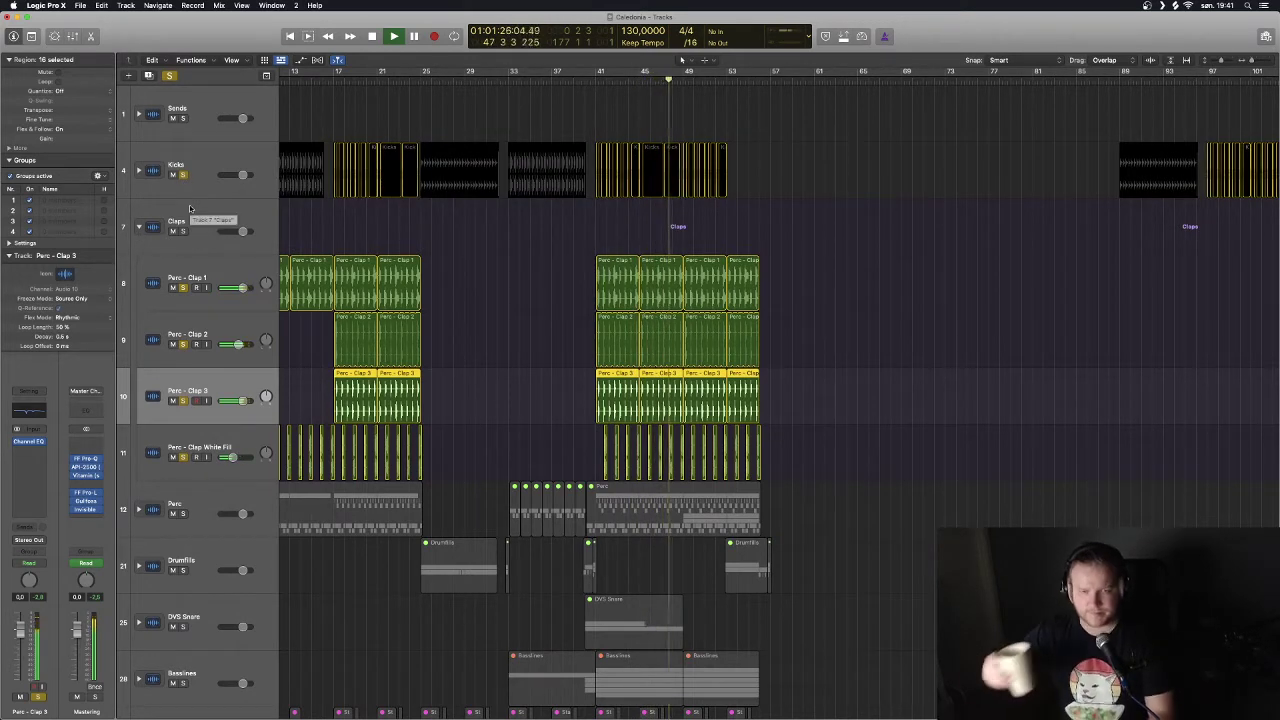
{"action": "key", "text": "space"}
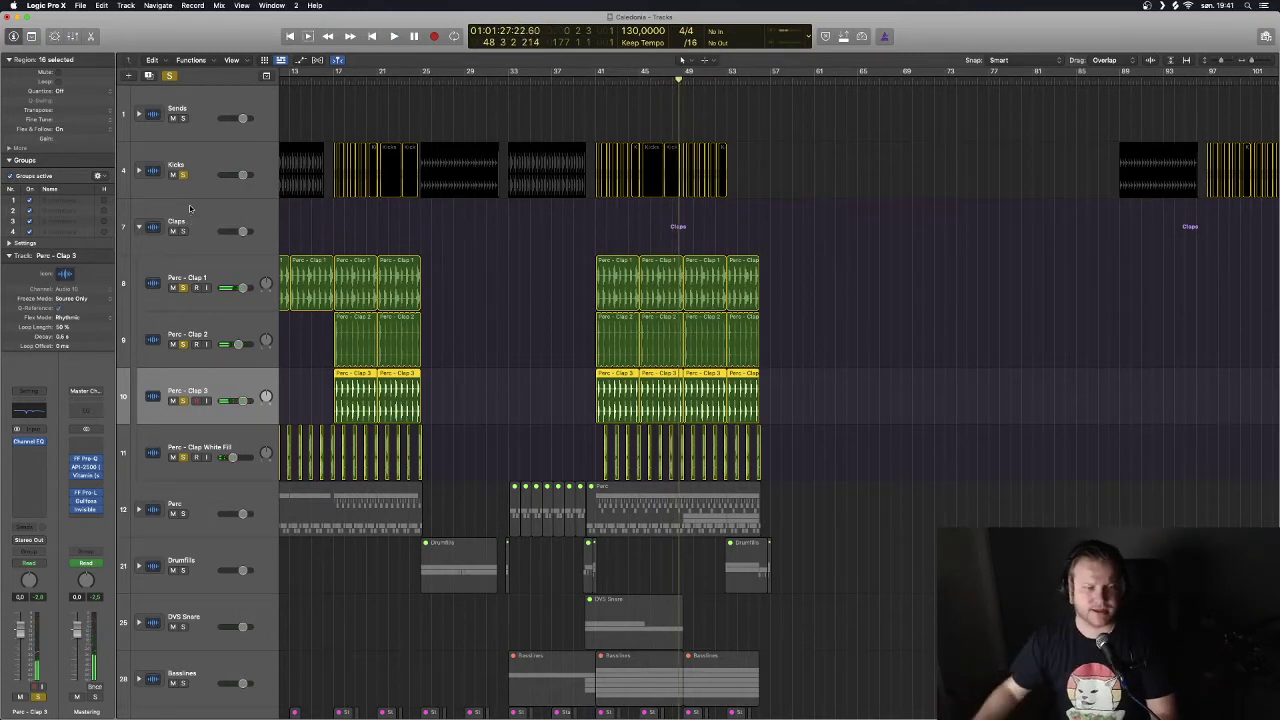
Clear all solos, collapse the Claps stack and expand the Perc track stack.
{"action": "left_click", "coordinate": [169, 76]}
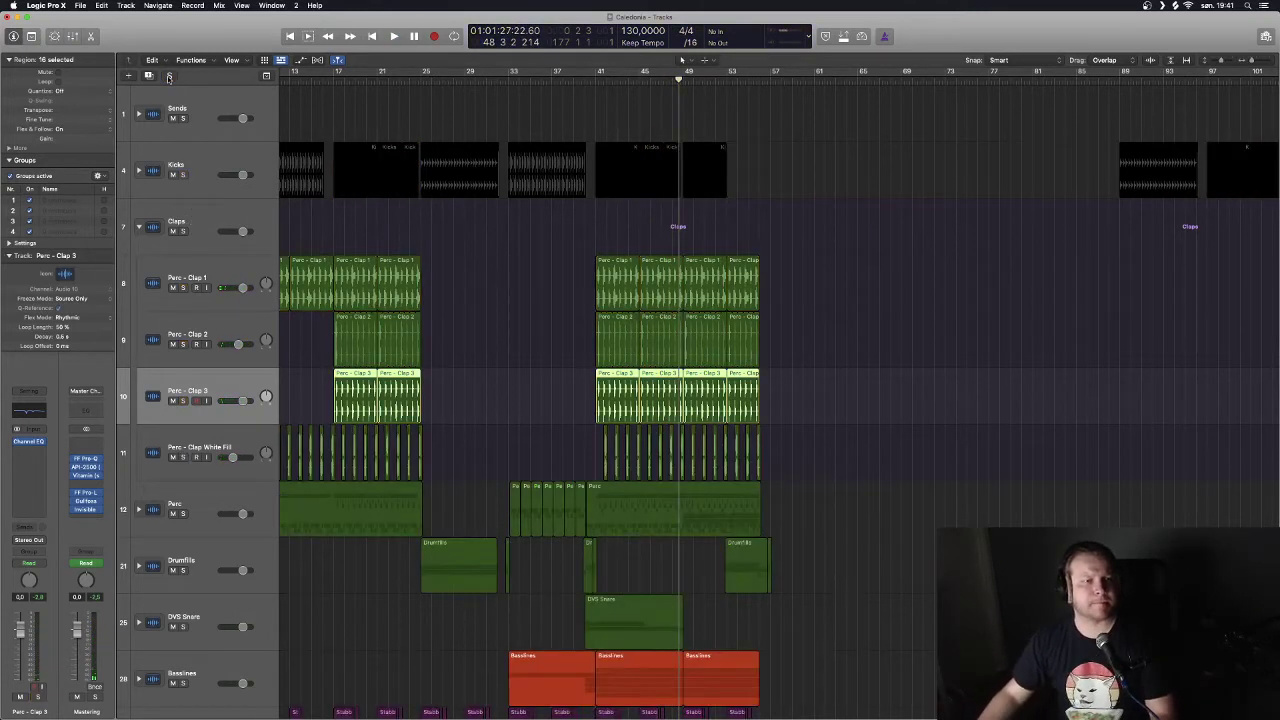
{"action": "left_click", "coordinate": [139, 228]}
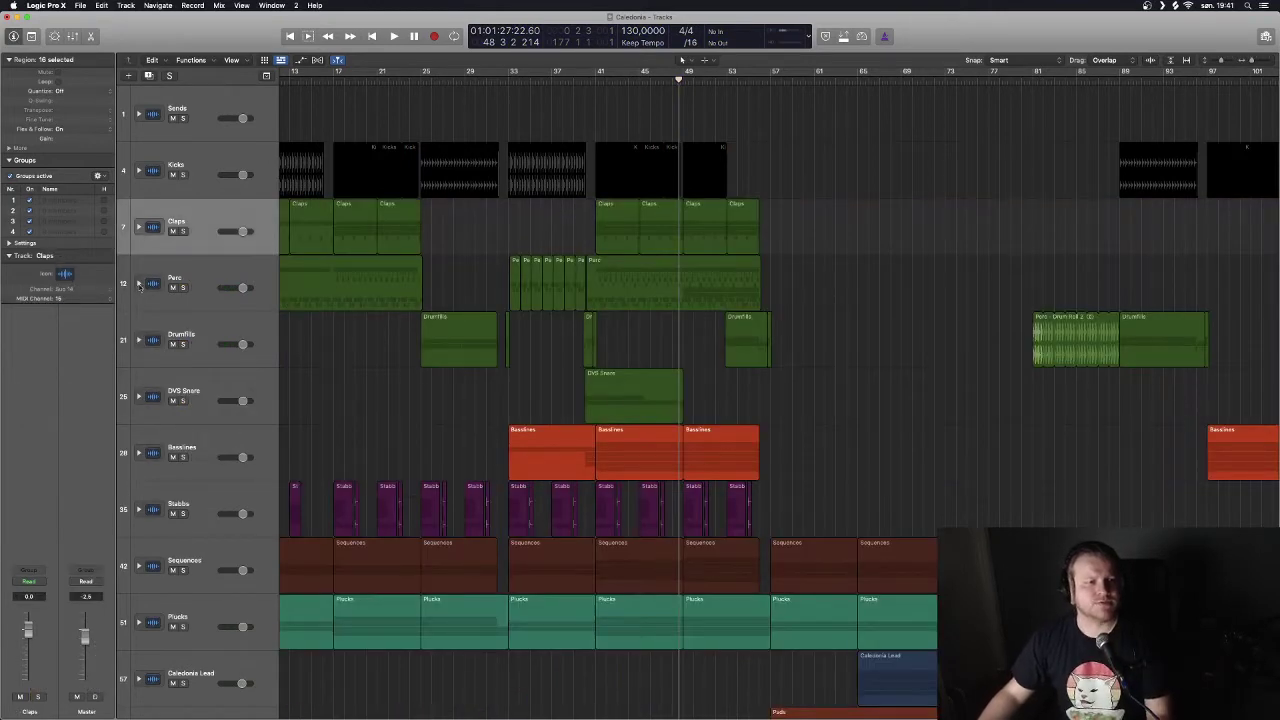
{"action": "left_click", "coordinate": [139, 284]}
{"action": "scroll", "coordinate": [539, 370], "scroll_direction": "down", "scroll_amount": 5}
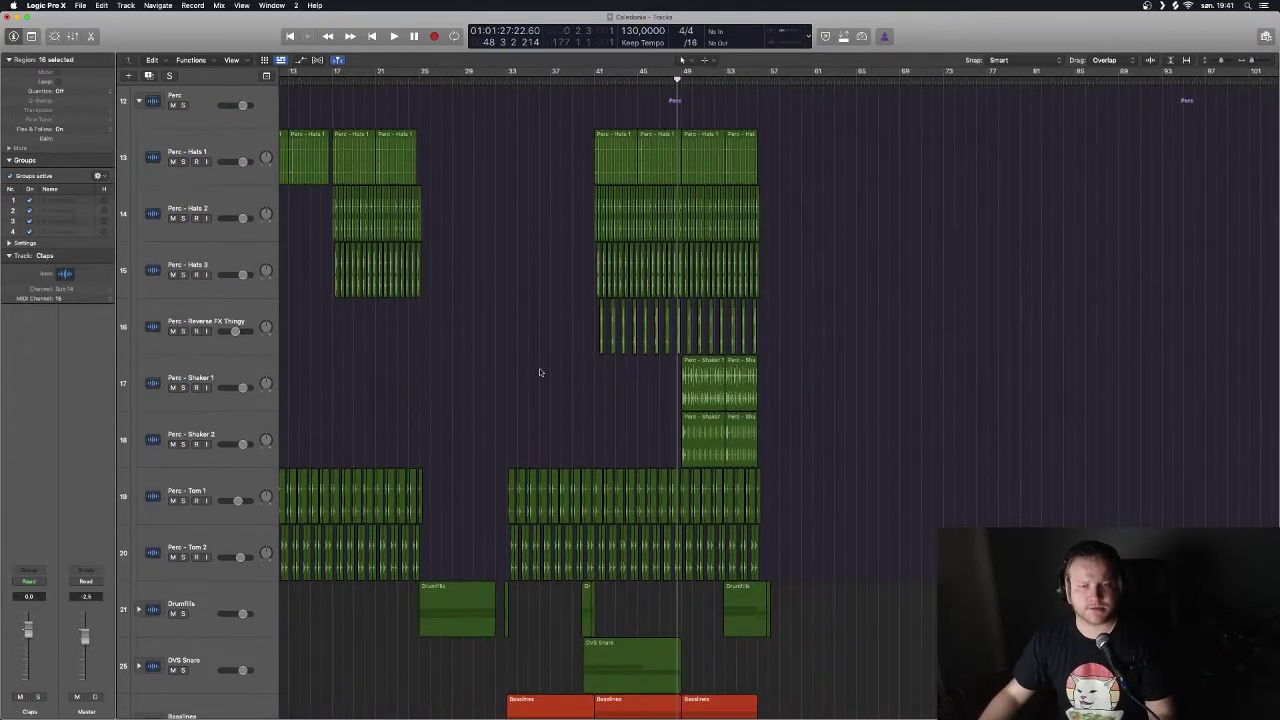
{"action": "scroll", "coordinate": [539, 370], "scroll_direction": "up", "scroll_amount": 5}
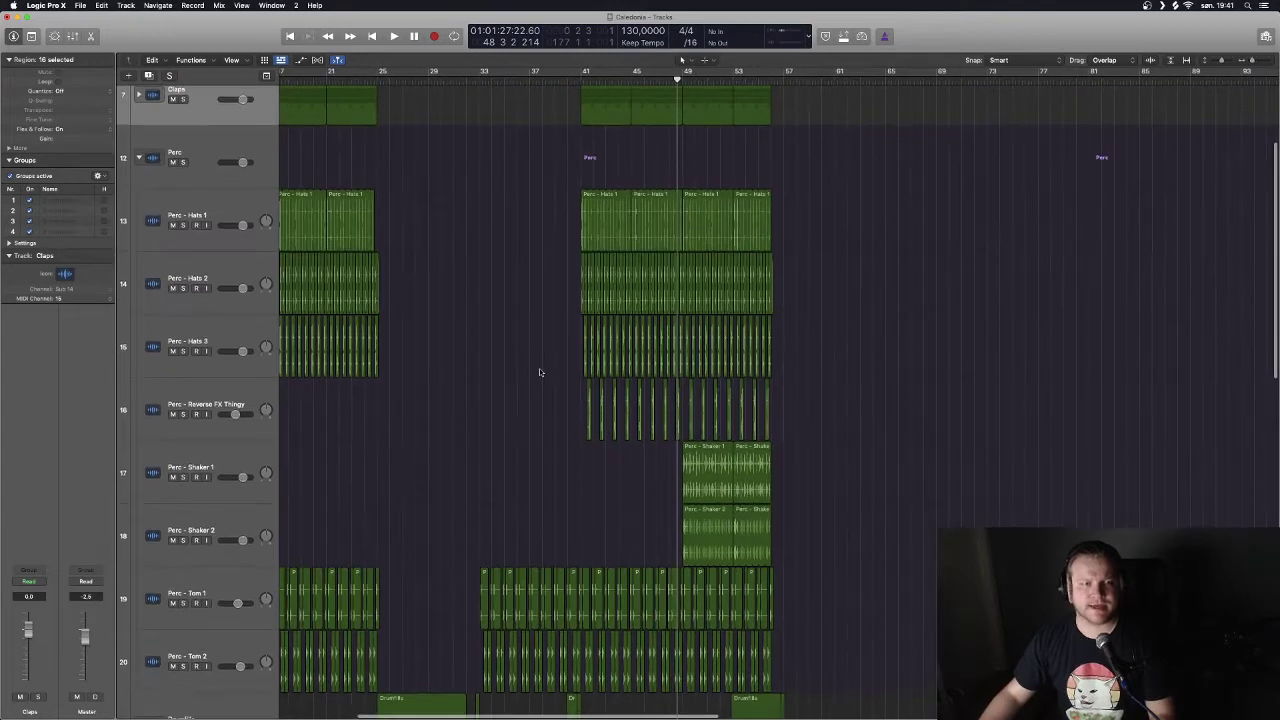
Solo Perc - Hats 1 and play it from bar 41 to bar 44.
{"action": "left_click", "coordinate": [196, 213]}
{"action": "left_click", "coordinate": [183, 223]}
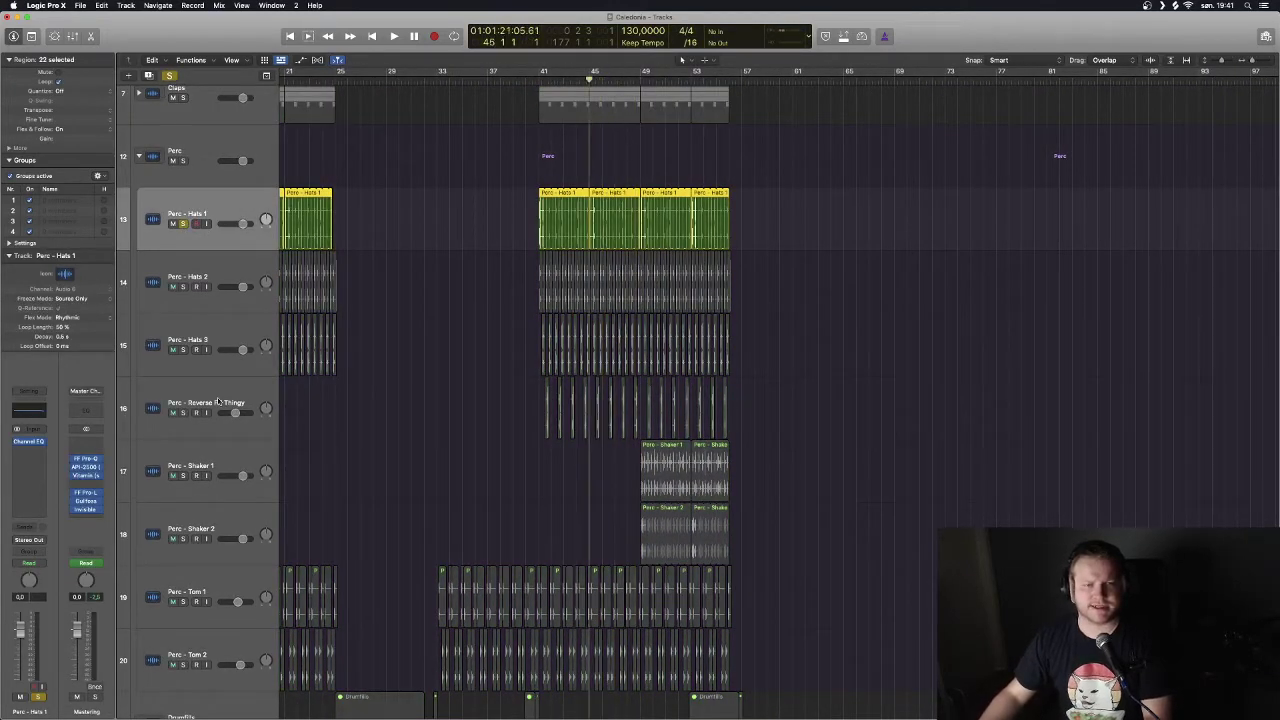
{"action": "scroll", "coordinate": [490, 373], "scroll_direction": "up", "scroll_amount": 5}
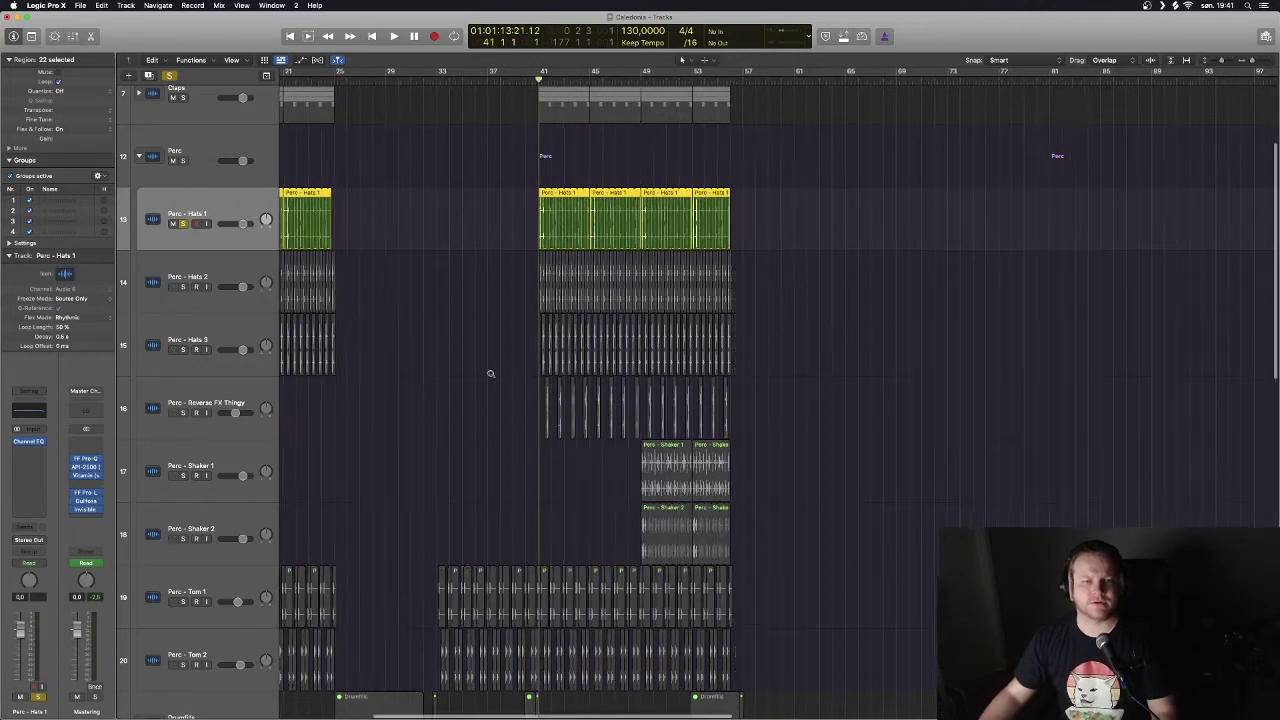
{"action": "scroll", "coordinate": [490, 373], "scroll_direction": "up", "scroll_amount": 3}
{"action": "key", "text": "space"}
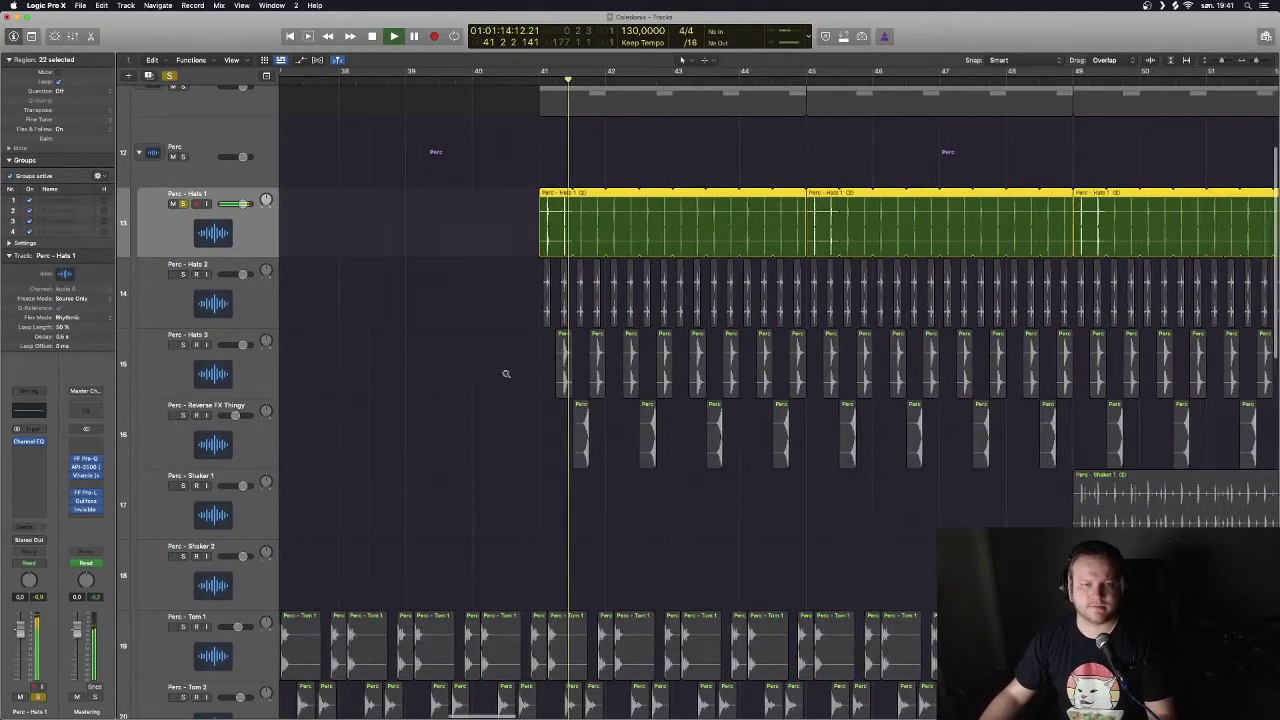
{"action": "scroll", "coordinate": [506, 373], "scroll_direction": "down", "scroll_amount": 2}
{"action": "scroll", "coordinate": [506, 373], "scroll_direction": "up", "scroll_amount": 2}
{"action": "scroll", "coordinate": [506, 373], "scroll_direction": "up", "scroll_amount": 1}
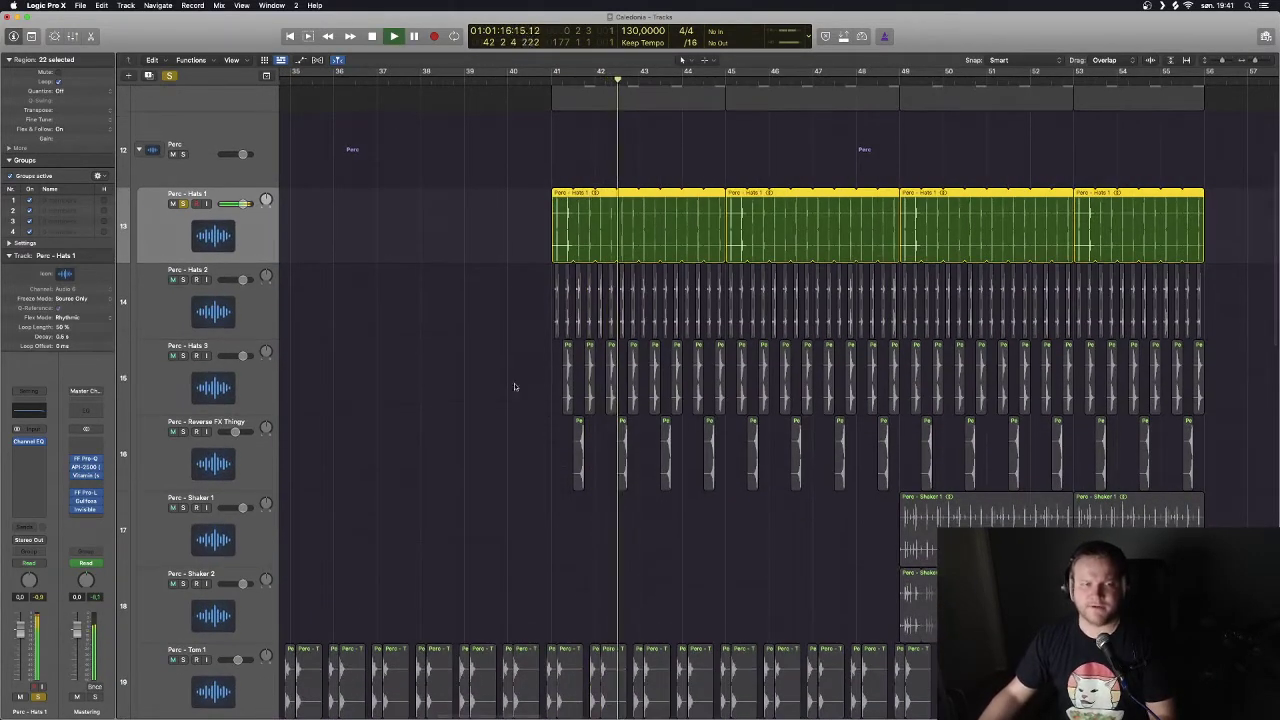
{"action": "scroll", "coordinate": [514, 383], "scroll_direction": "down", "scroll_amount": 2}
{"action": "scroll", "coordinate": [546, 408], "scroll_direction": "down", "scroll_amount": 2}
{"action": "scroll", "coordinate": [386, 406], "scroll_direction": "down", "scroll_amount": 1}
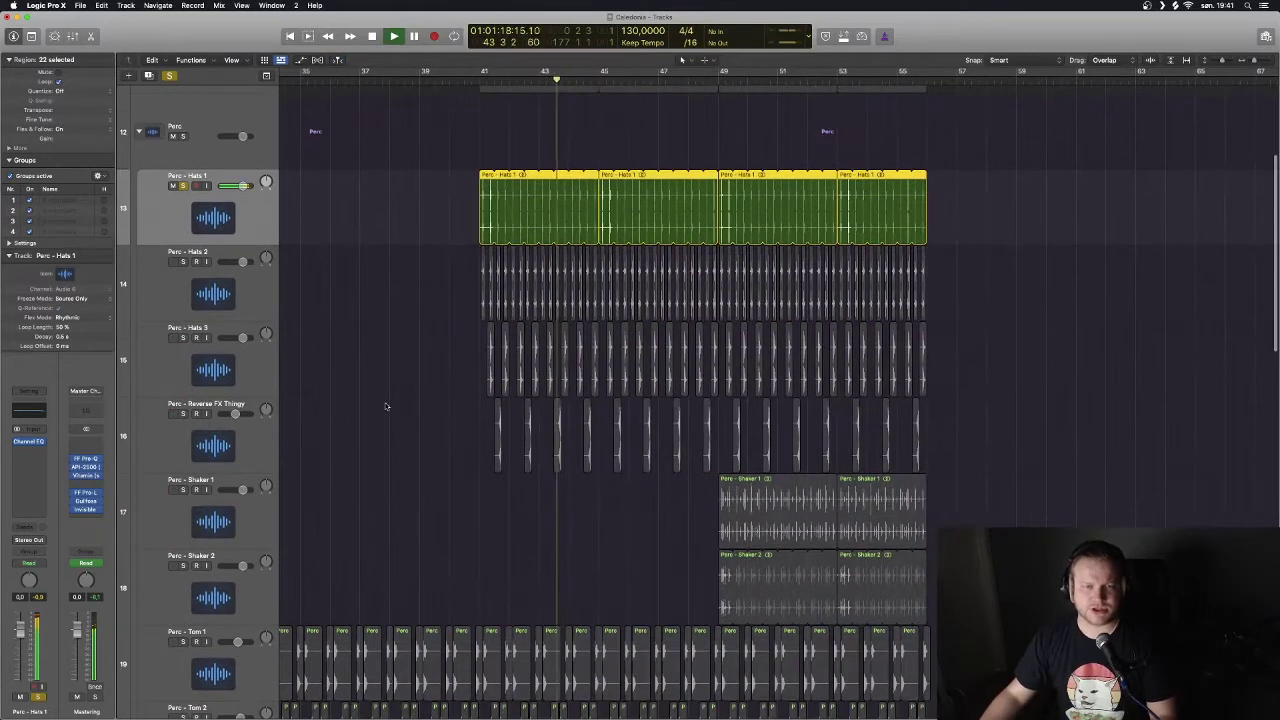
{"action": "key", "text": "space"}
Add Perc - Hats 2 to the solo and return the playhead to bar 41.
{"action": "left_click", "coordinate": [183, 262]}
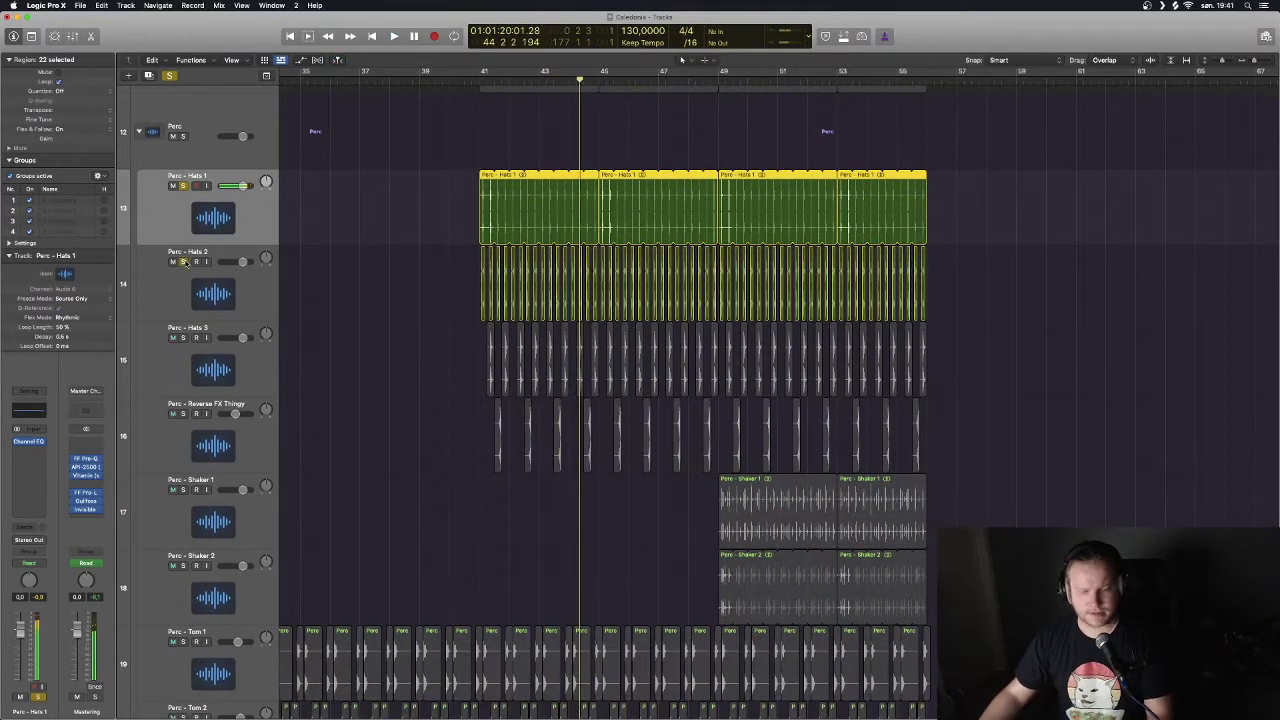
{"action": "key", "text": "comma"}
{"action": "key", "text": "comma"}
{"action": "key", "text": "comma"}
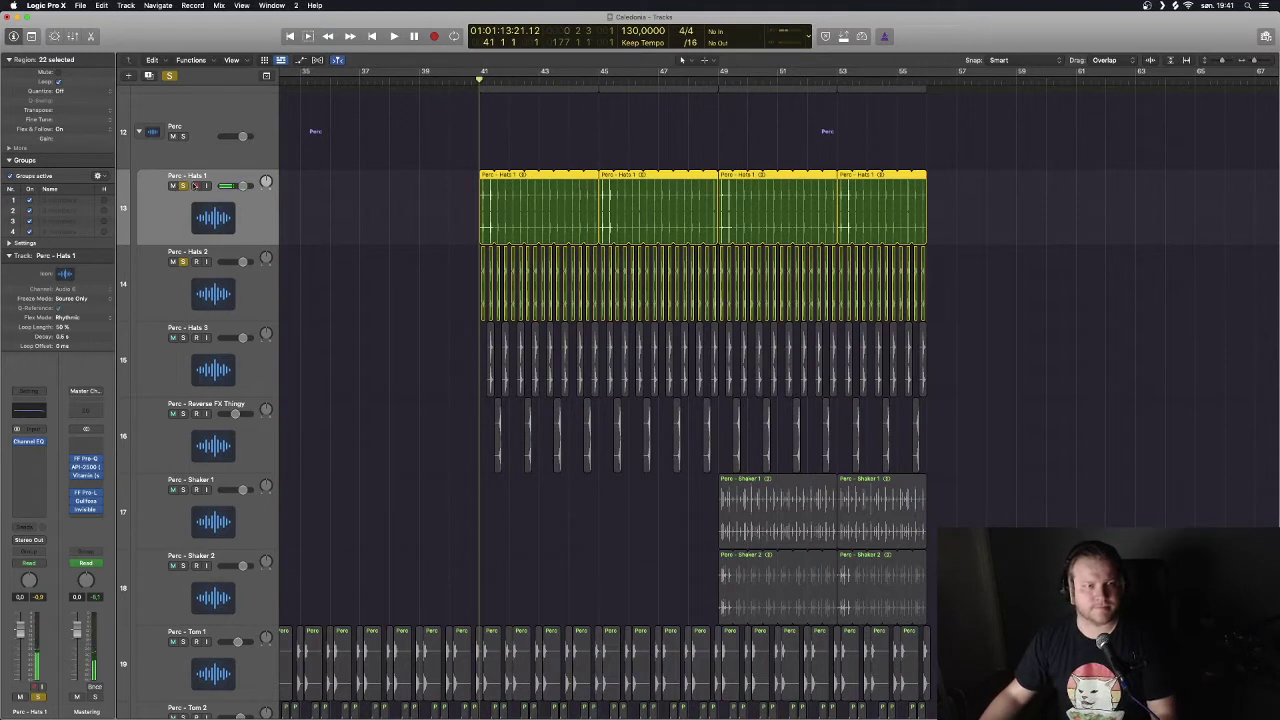
Play the hats from bar 41, moving the solo from Perc - Hats 2 to Perc - Hats 3, and select the Perc - Hats 3 track.
{"action": "key", "text": "space"}
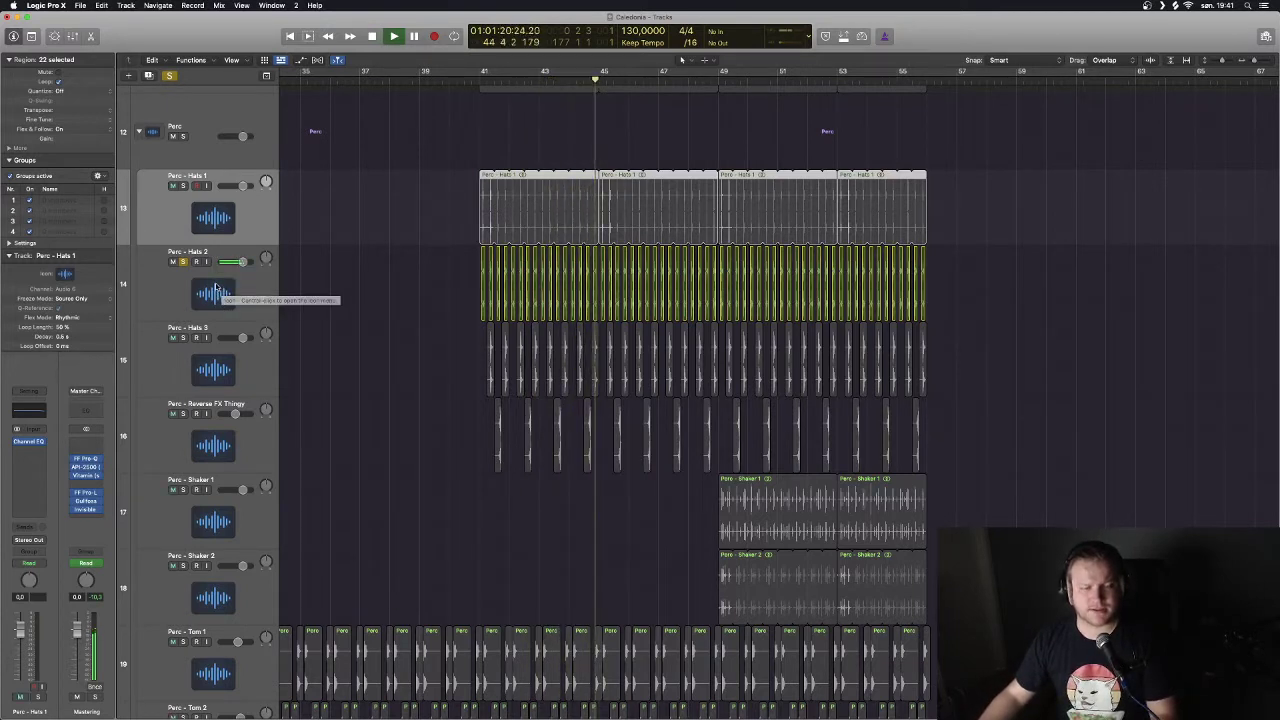
{"action": "left_click", "coordinate": [183, 338]}
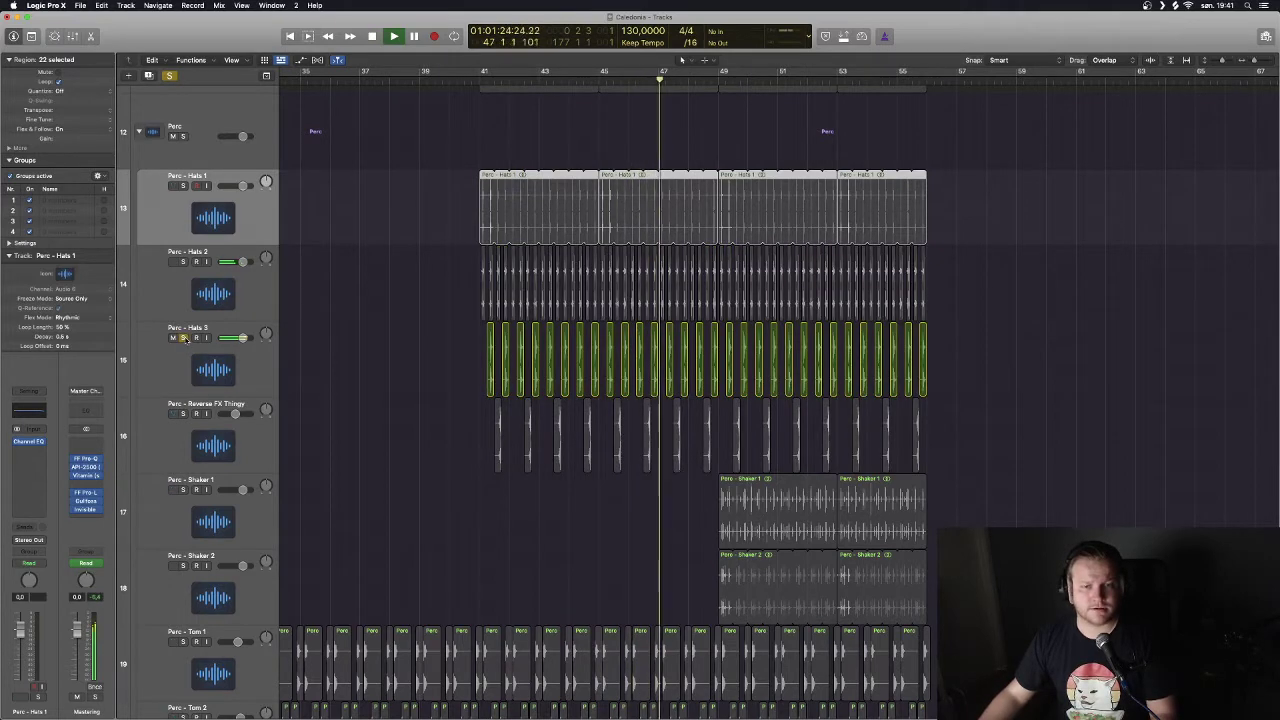
{"action": "left_click", "coordinate": [206, 368]}
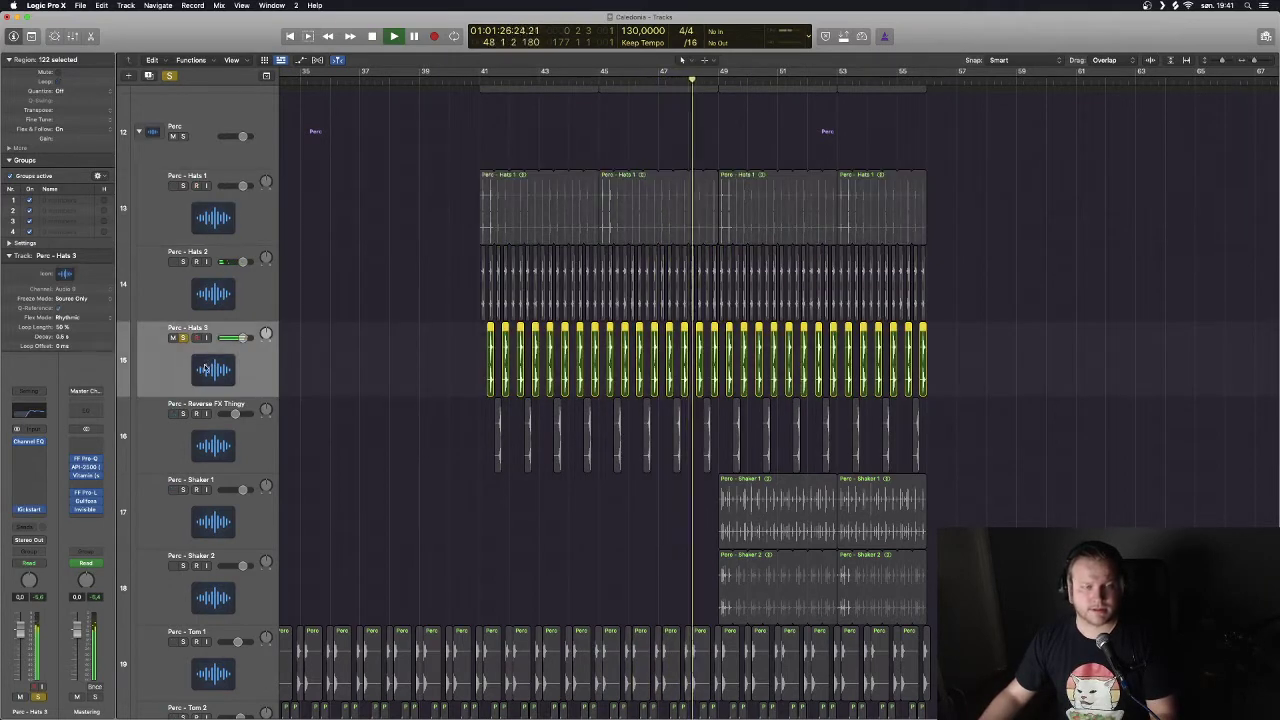
Add Perc - Reverse FX Thingy to the solo, select it, and play it with Perc - Hats 3 from bar 49.
{"action": "left_click", "coordinate": [183, 414]}
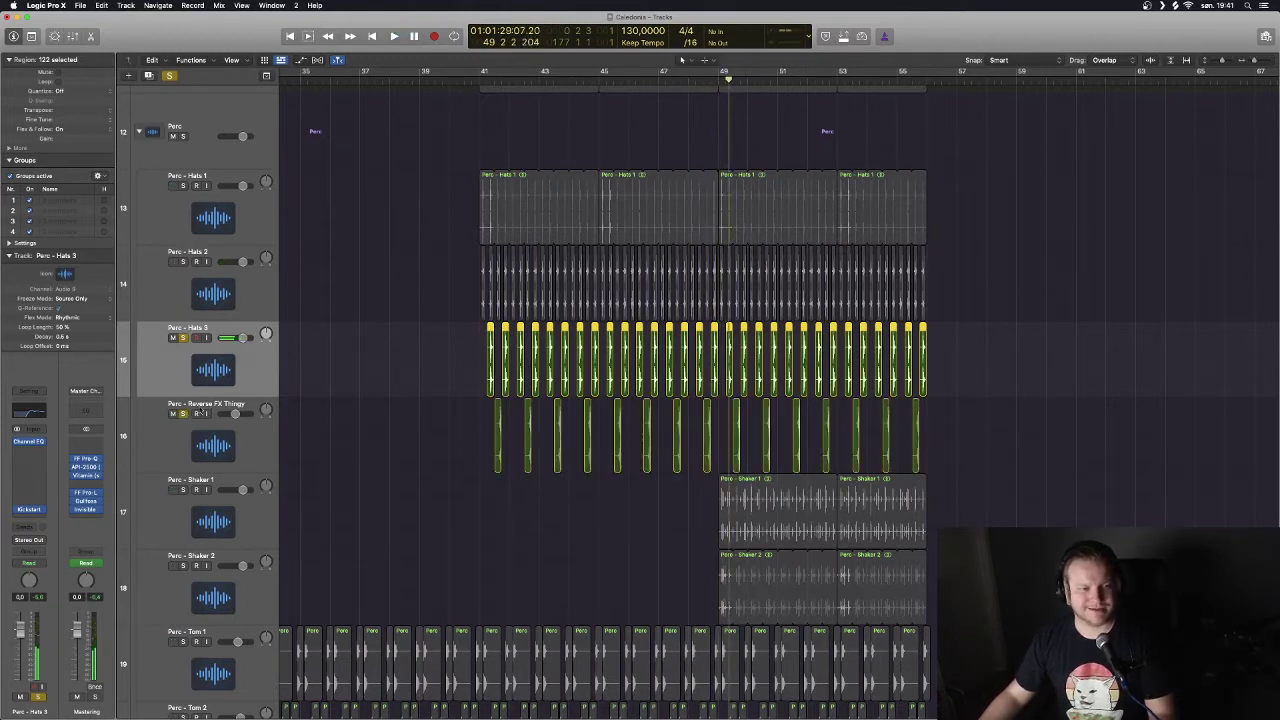
{"action": "left_click", "coordinate": [220, 447]}
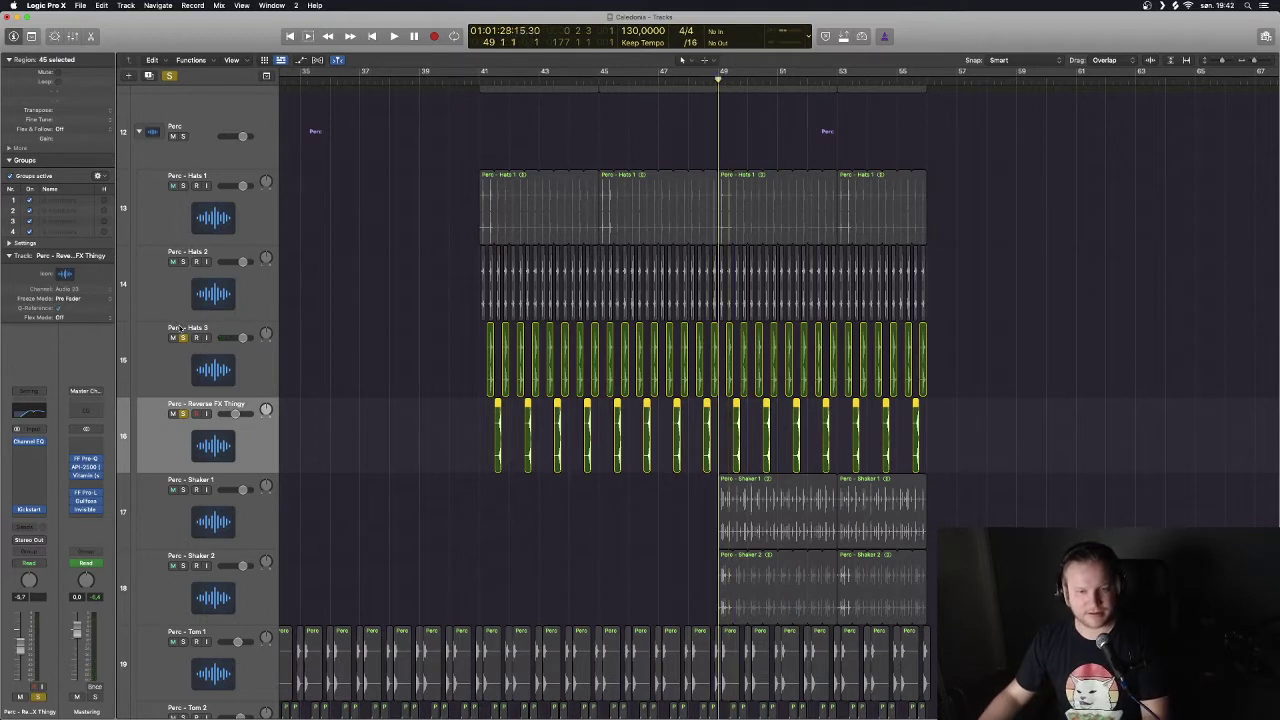
{"action": "key", "text": "space"}
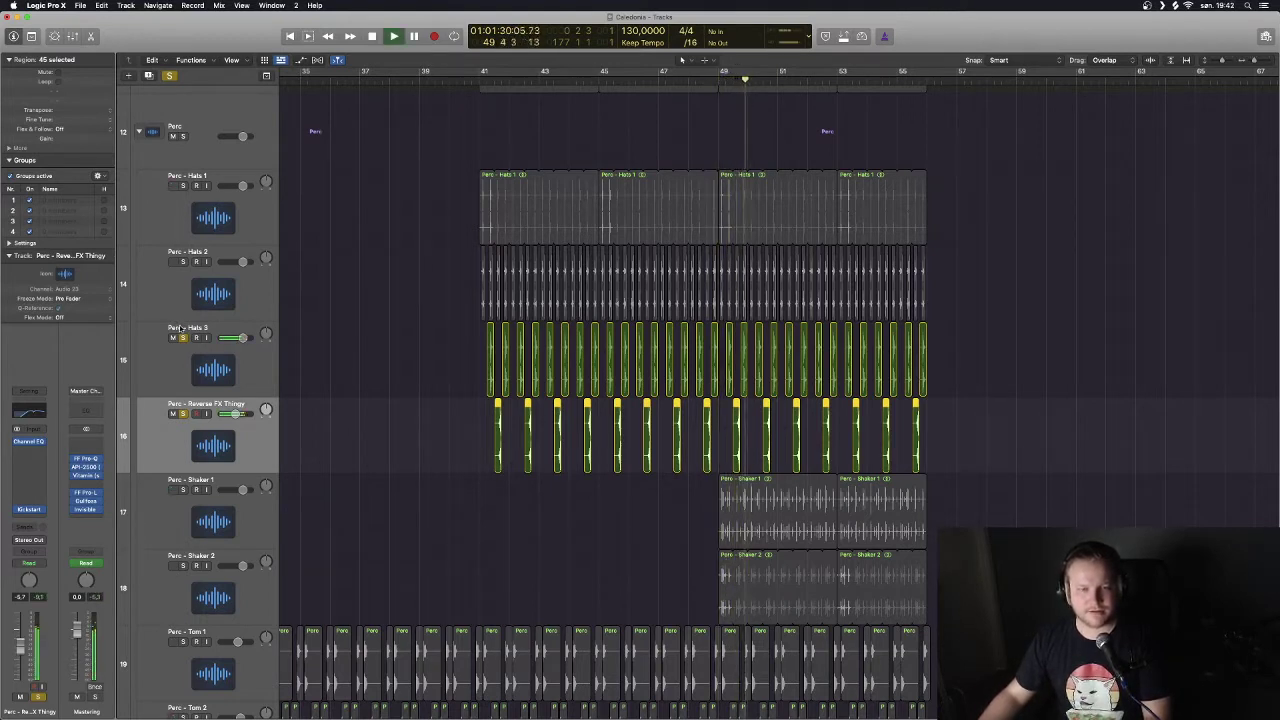
Add Perc - Hats 2 and Perc - Hats 1 to the solo and play all hats with the reverse effect from bar 49.
{"action": "left_click", "coordinate": [182, 261]}
{"action": "left_click", "coordinate": [182, 186]}
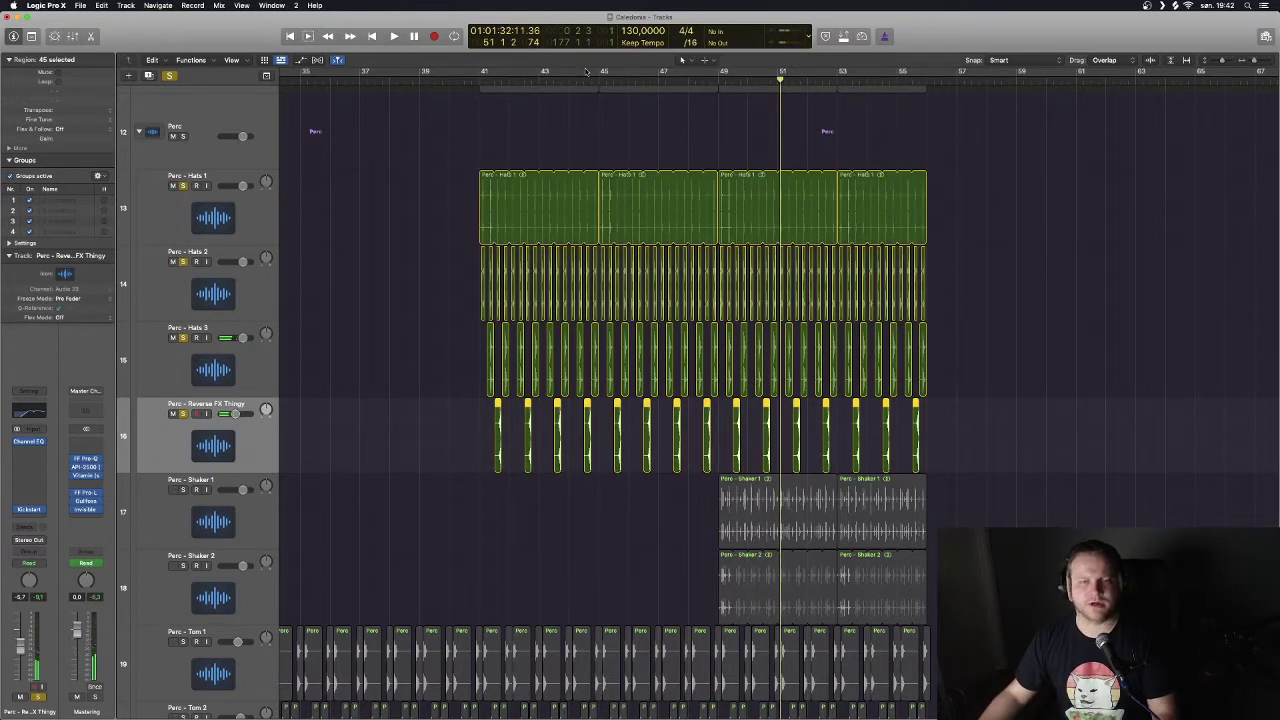
{"action": "key", "text": "space"}
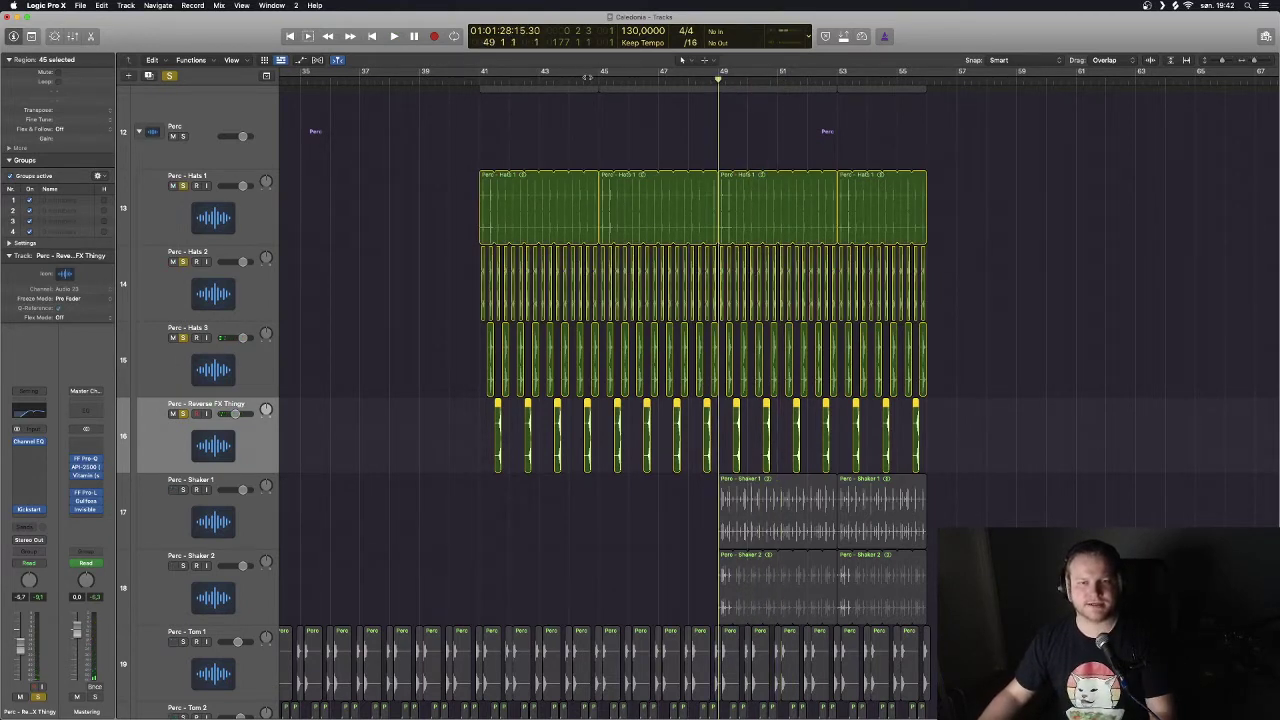
{"action": "key", "text": "space"}
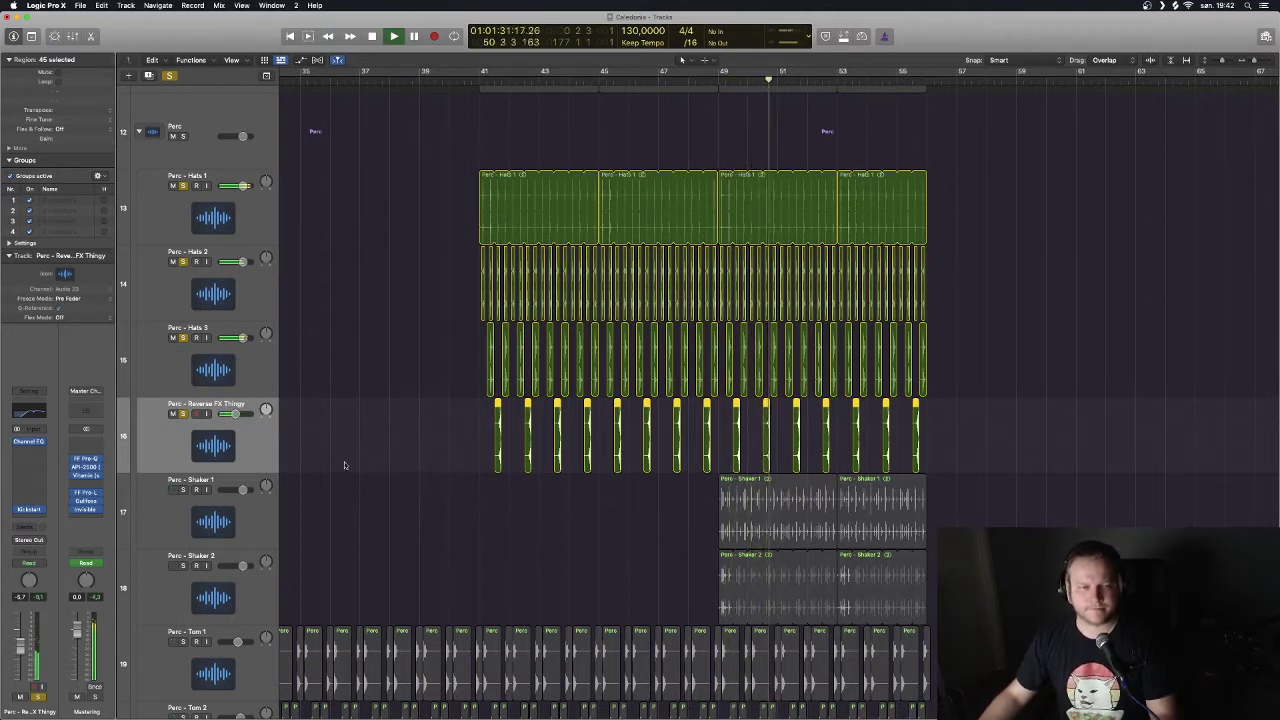
Solo only Perc - Shaker 1, select that track and play it from bar 49.
{"action": "left_click", "coordinate": [183, 490]}
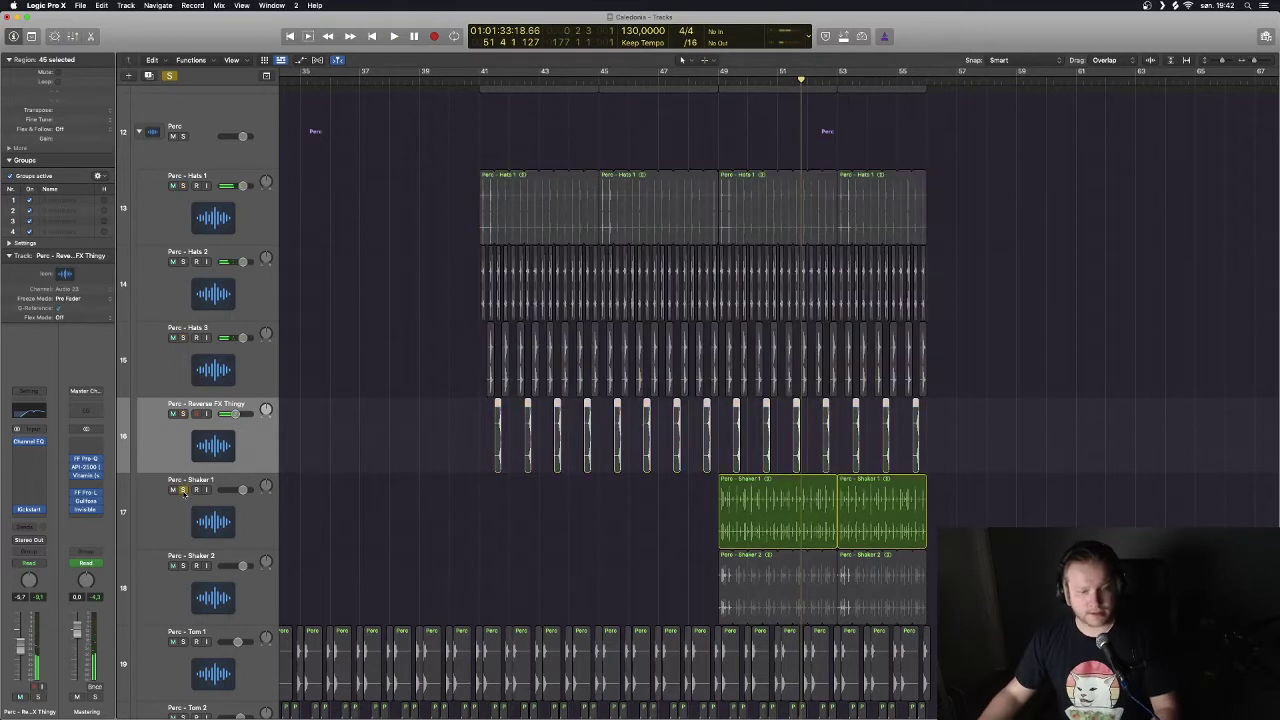
{"action": "key", "text": "space"}
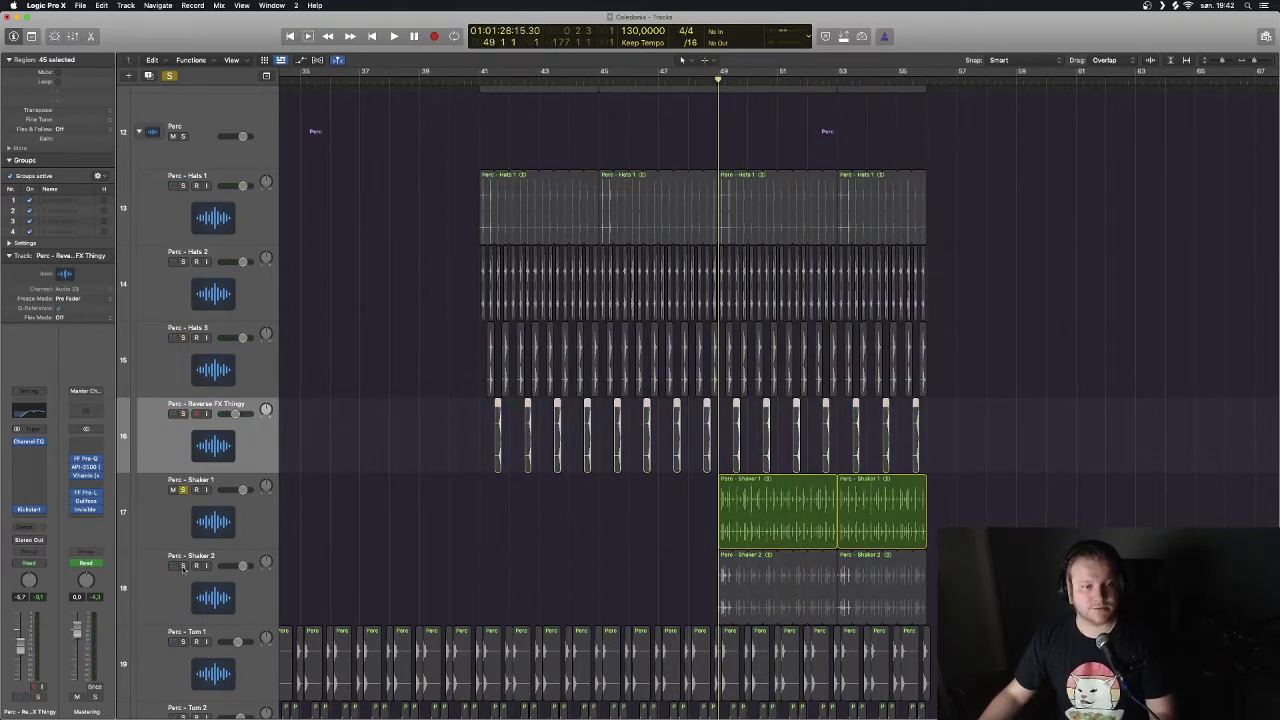
{"action": "left_click", "coordinate": [224, 505]}
{"action": "key", "text": "space"}
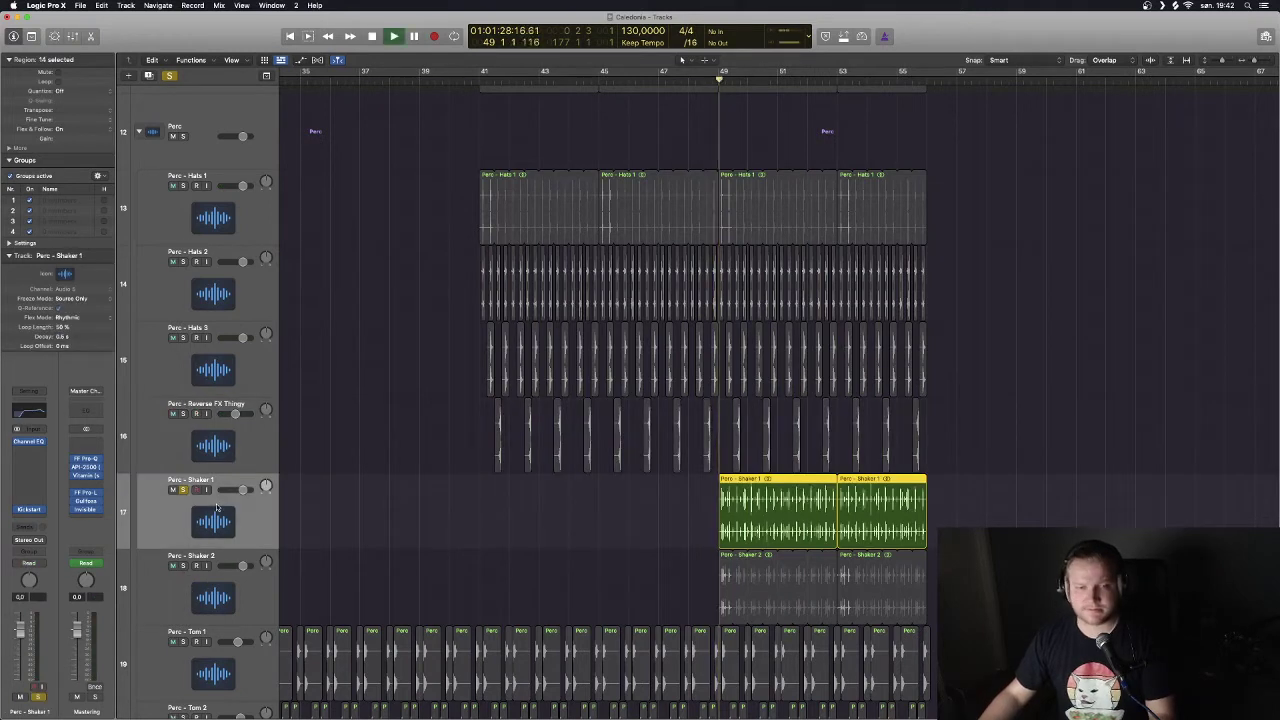
Switch the solo from Perc - Shaker 1 to Perc - Shaker 2 during playback.
{"action": "left_click", "coordinate": [184, 567]}
{"action": "scroll", "coordinate": [381, 546], "scroll_direction": "down", "scroll_amount": 3}
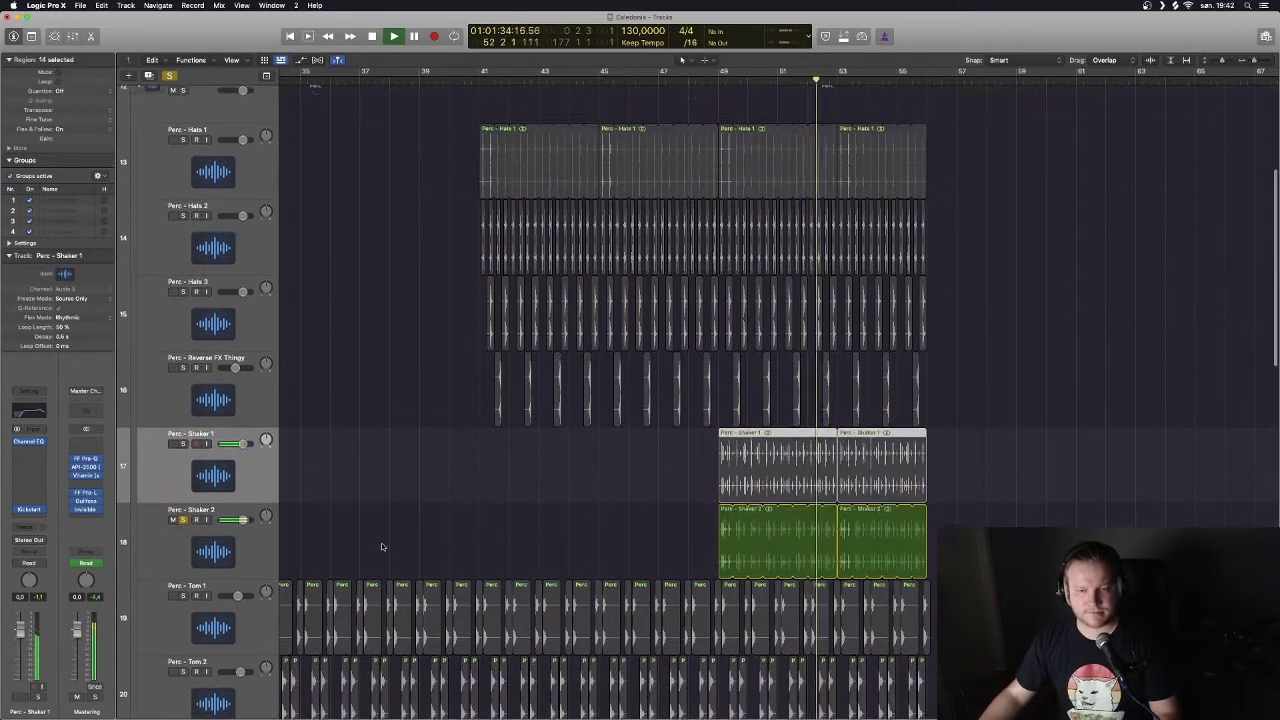
{"action": "scroll", "coordinate": [381, 546], "scroll_direction": "down", "scroll_amount": 3}
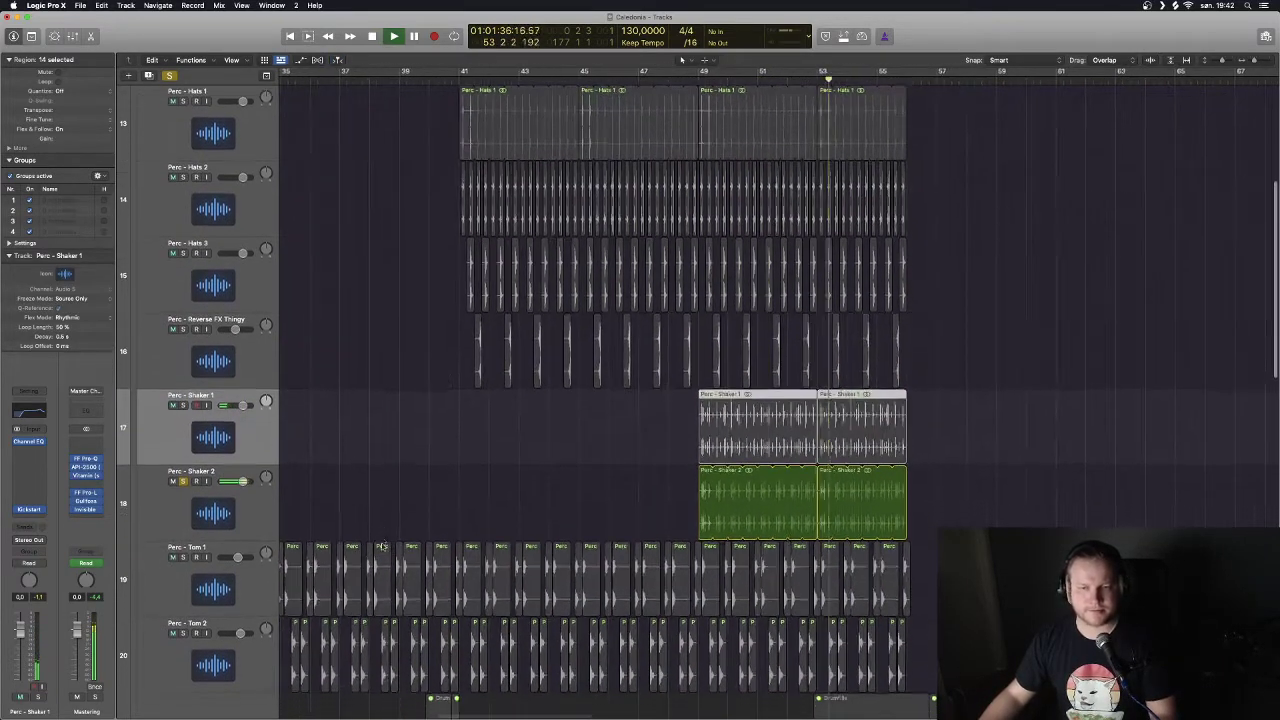
Select the Perc - Shaker 2 track, stop playback and remove its solo.
{"action": "left_click", "coordinate": [320, 530]}
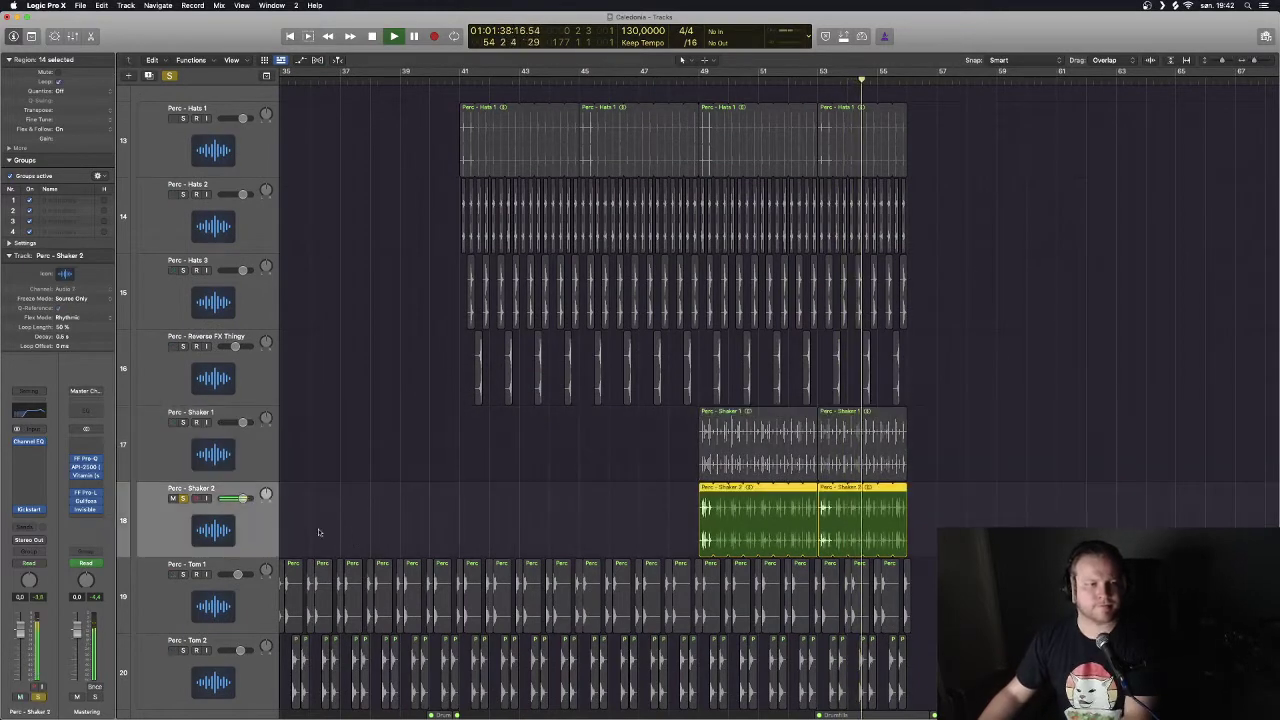
{"action": "key", "text": "space"}
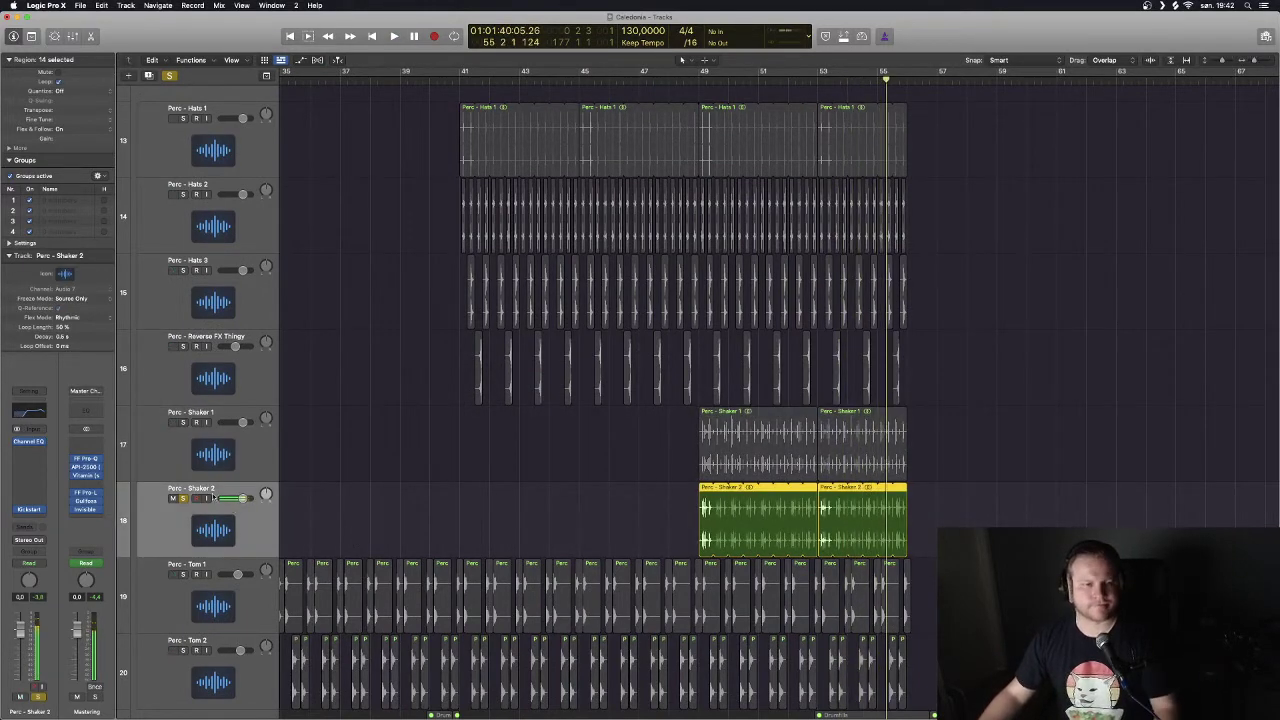
{"action": "left_click", "coordinate": [183, 498]}
Solo Perc - Tom 1 and Perc - Tom 2, select Perc - Tom 1 and play from the project start for about four bars.
{"action": "key", "text": "super+Up"}
{"action": "key", "text": "super+Up"}
{"action": "key", "text": "super+Up"}
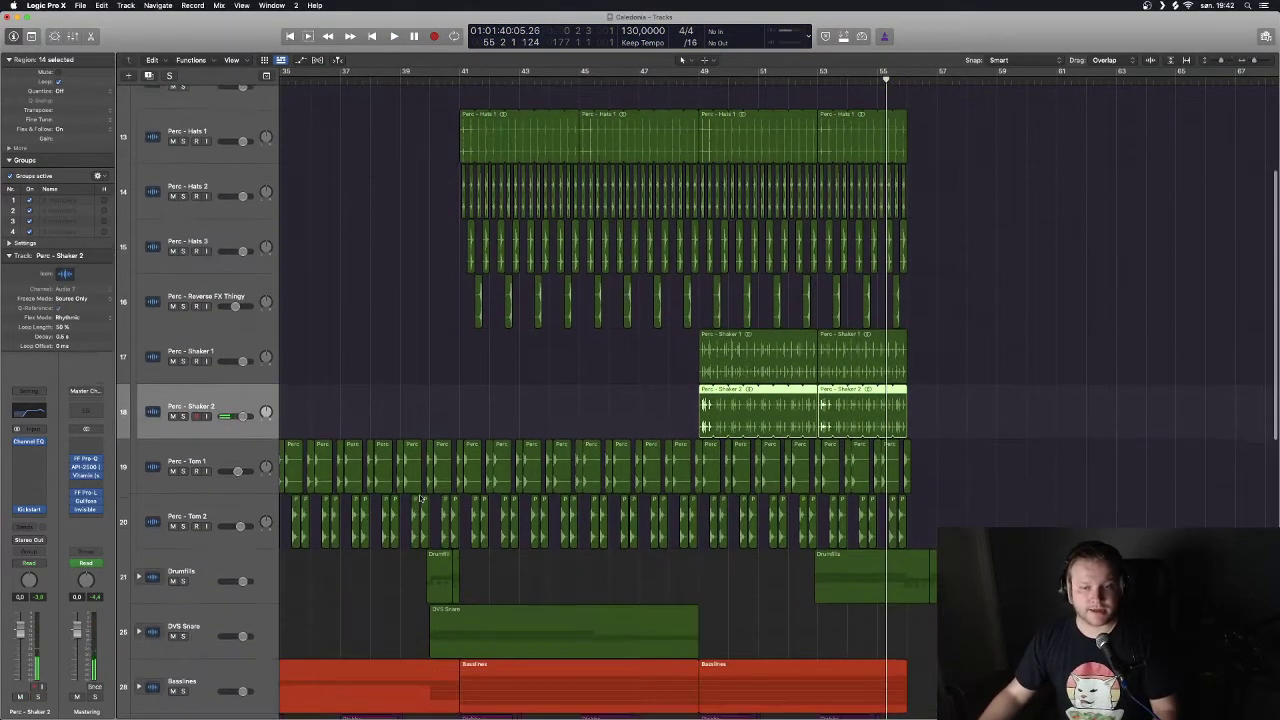
{"action": "left_click_drag", "start_coordinate": [183, 459], "coordinate": [183, 511]}
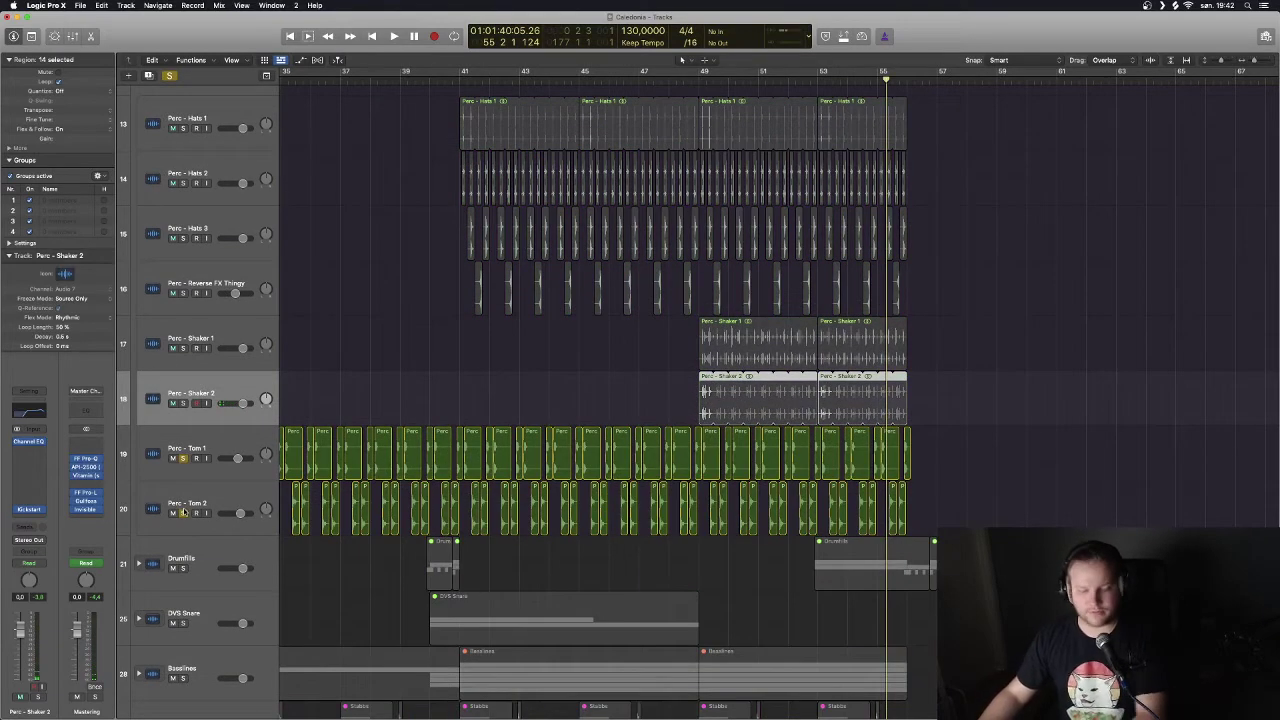
{"action": "key", "text": "Return"}
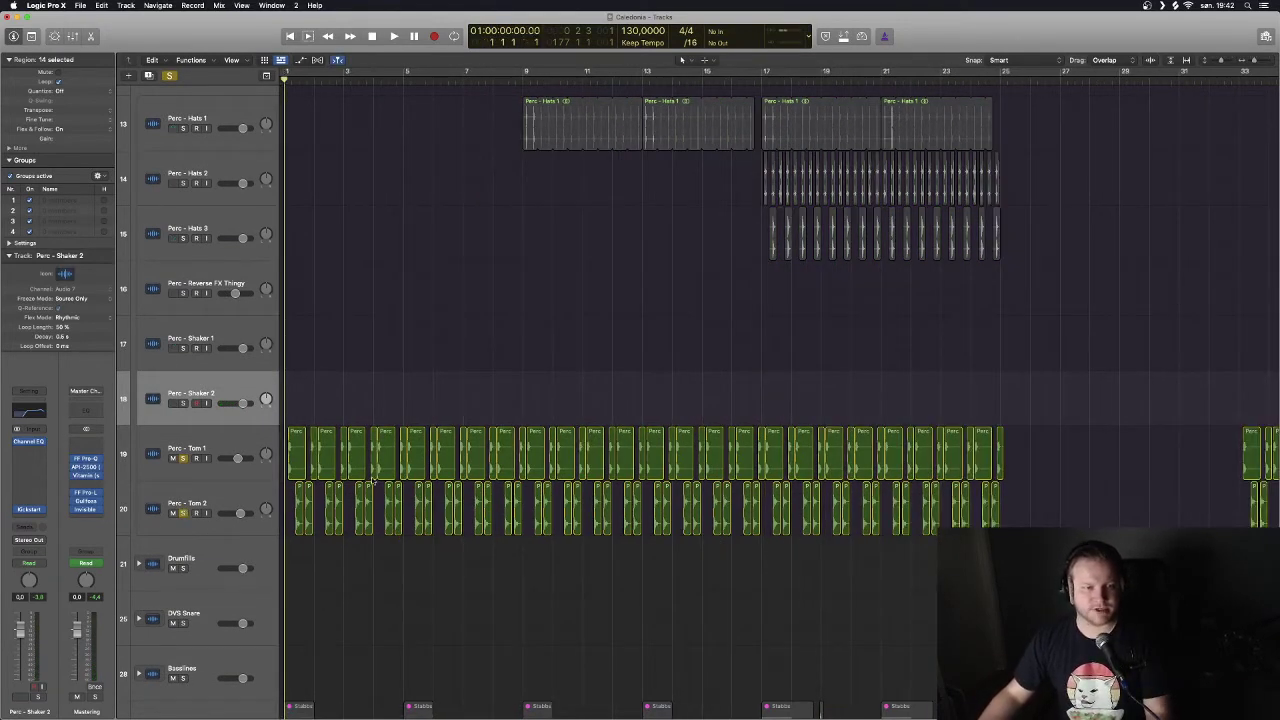
{"action": "left_click", "coordinate": [213, 454]}
{"action": "key", "text": "space"}
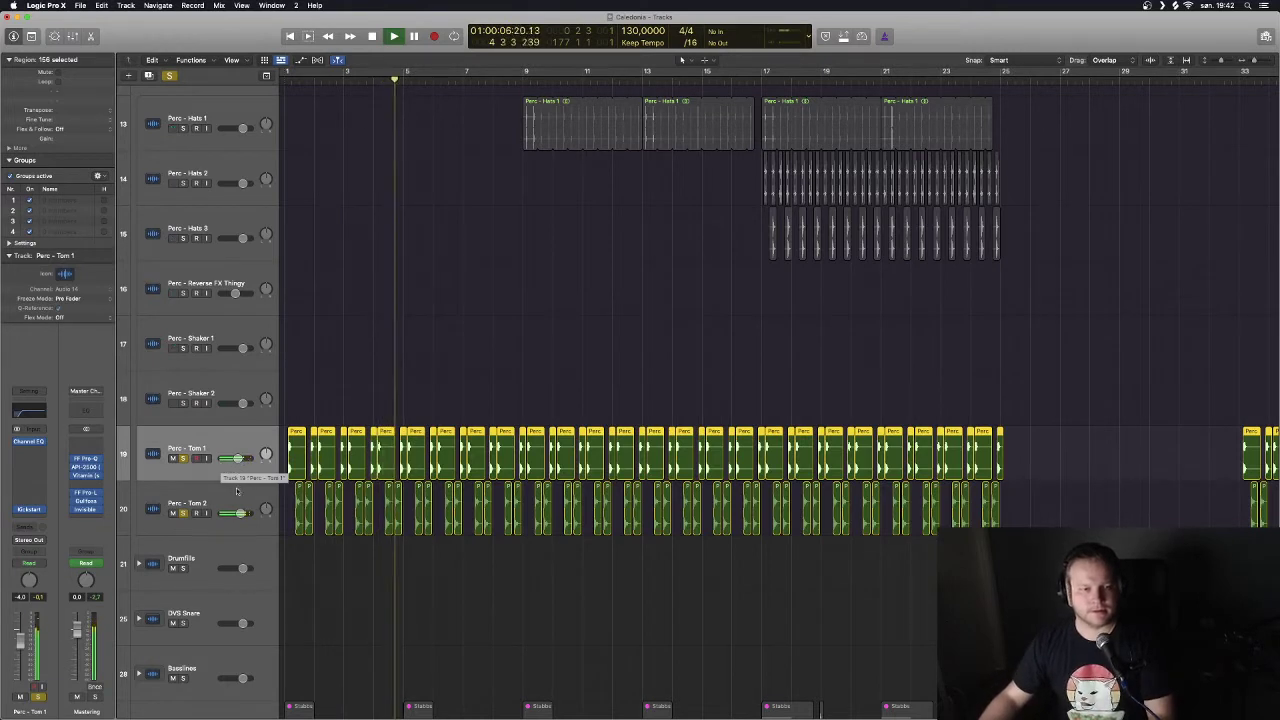
{"action": "key", "text": "space"}
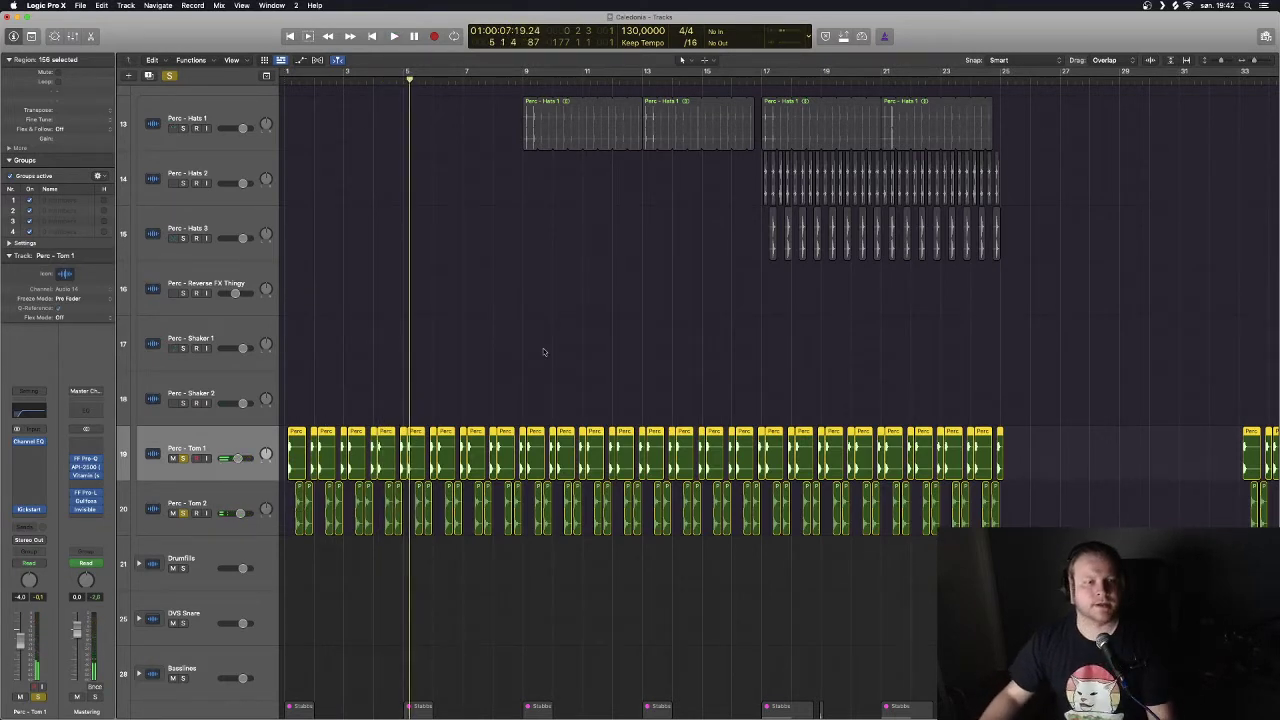
Clear all solos and collapse the Perc track stack.
{"action": "key", "text": "z"}
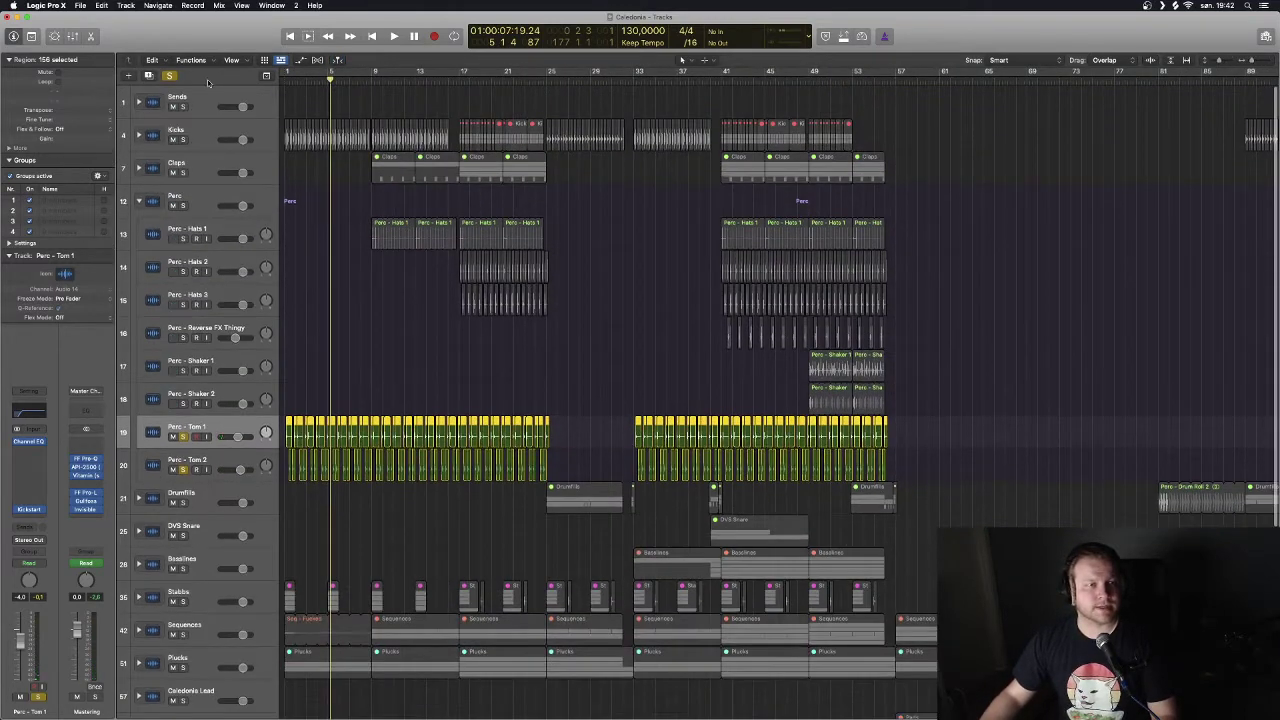
{"action": "left_click", "coordinate": [170, 76]}
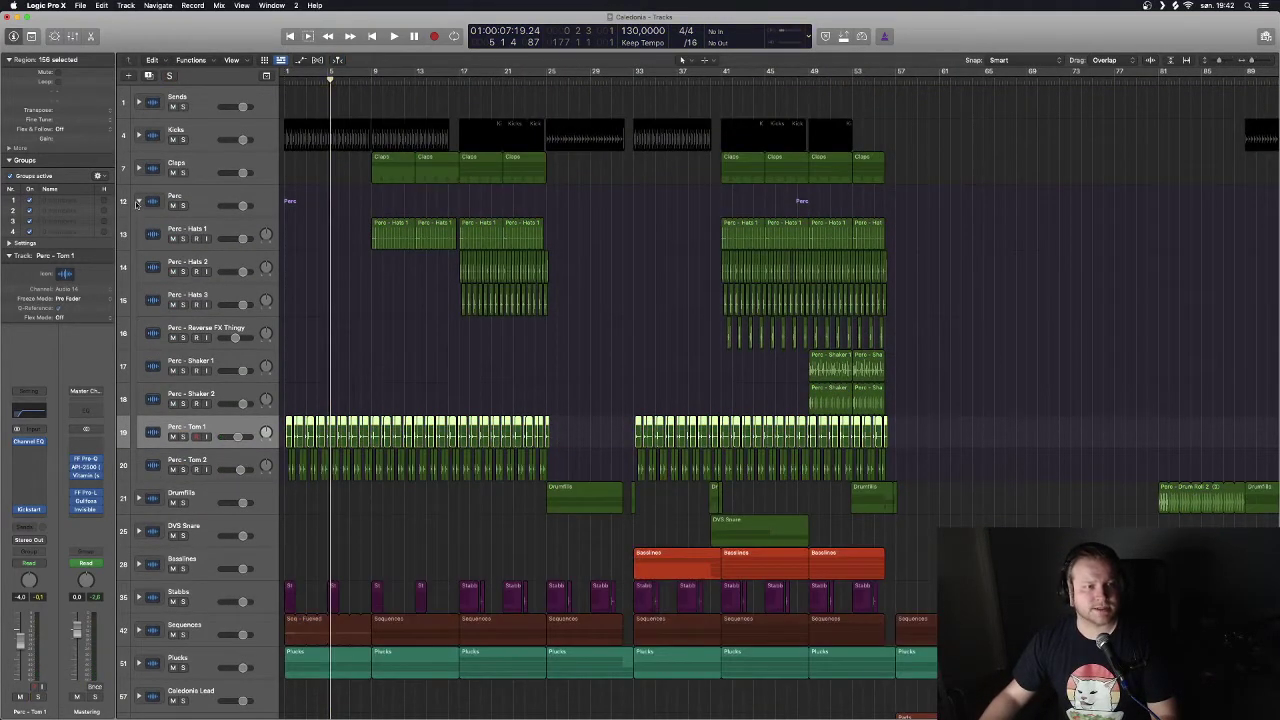
{"action": "left_click", "coordinate": [138, 202]}
Solo the Kicks, Claps and Perc stacks and play them together from bar 17.
{"action": "left_click", "coordinate": [183, 139]}
{"action": "left_click", "coordinate": [183, 172]}
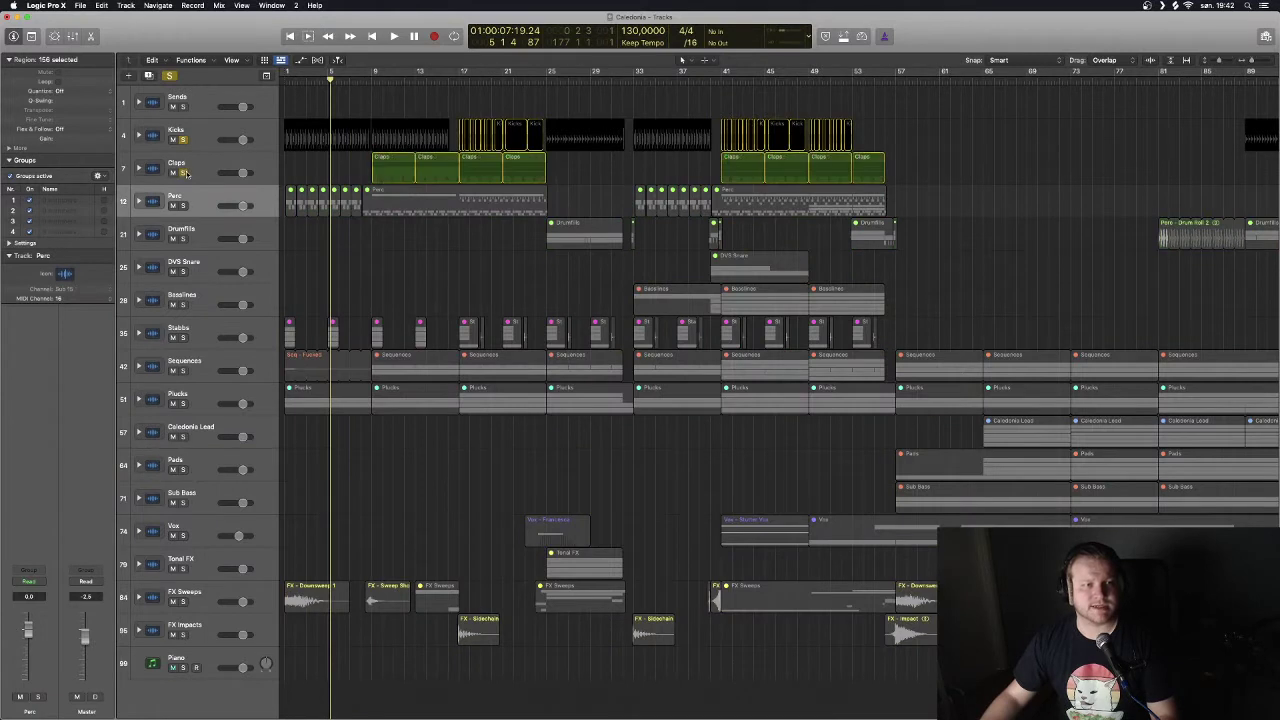
{"action": "left_click", "coordinate": [183, 205]}
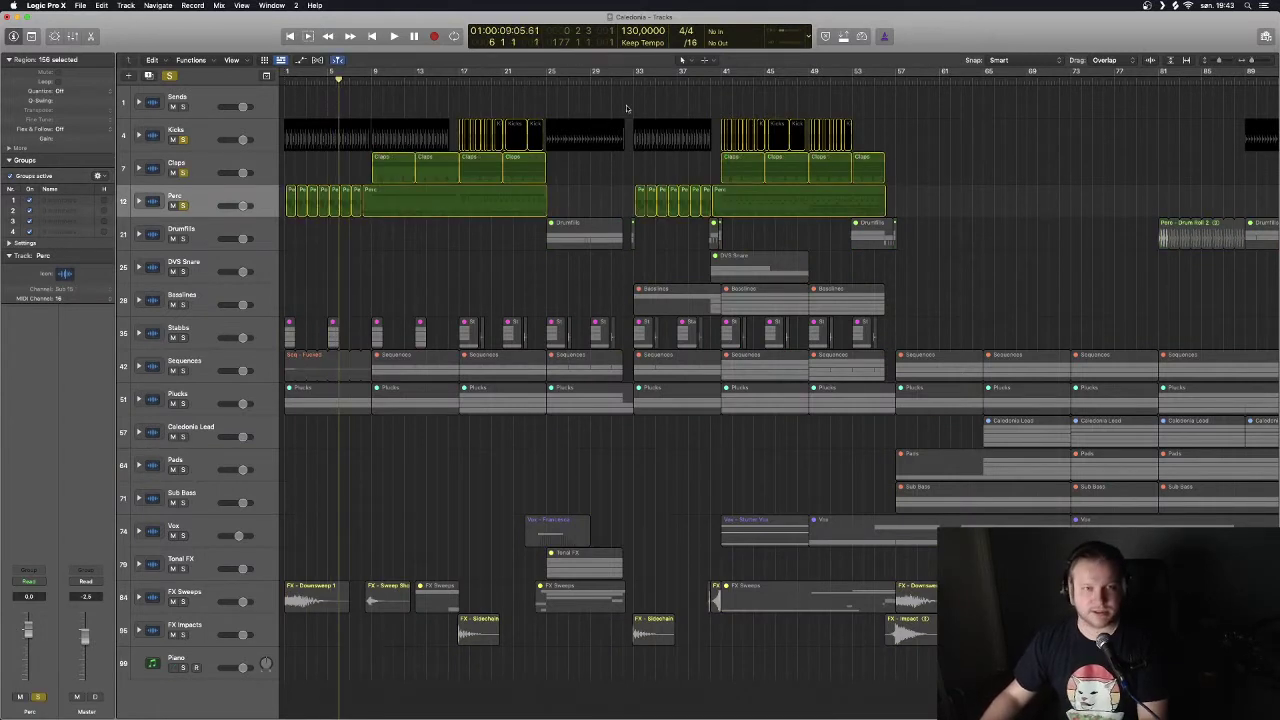
{"action": "left_click", "coordinate": [459, 81]}
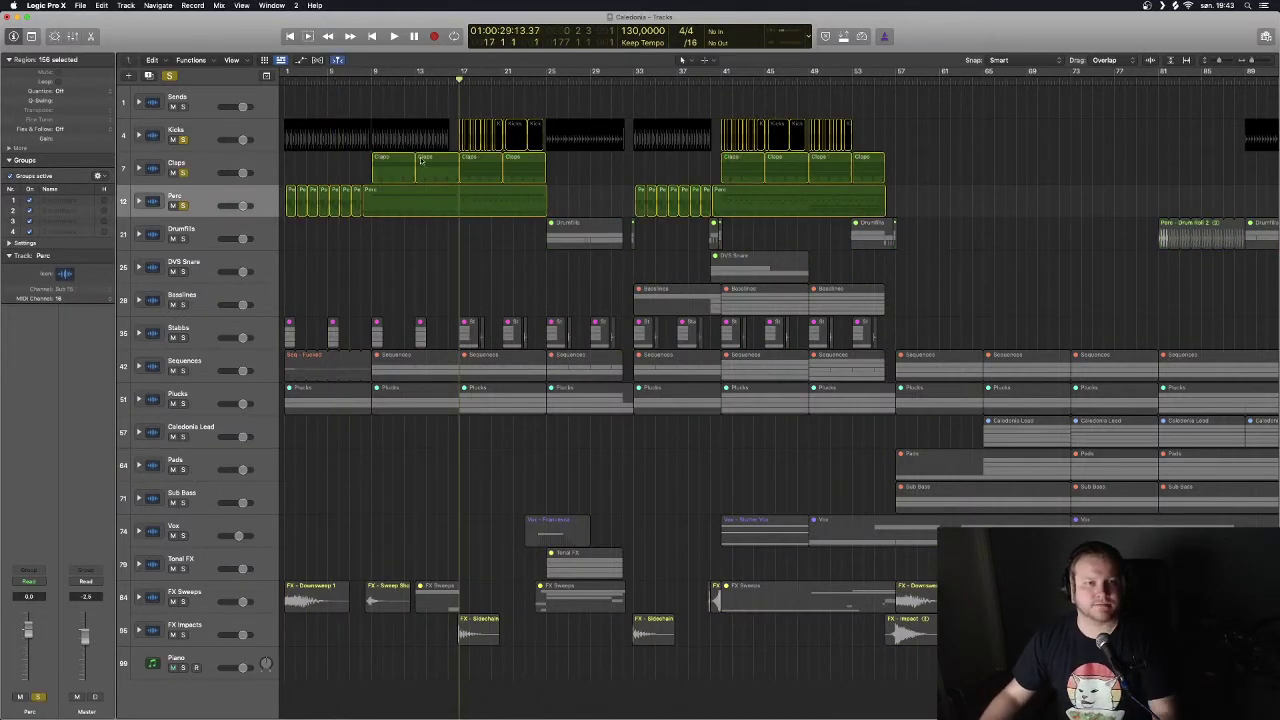
{"action": "key", "text": "super+Down"}
{"action": "key", "text": "super+Down"}
{"action": "key", "text": "super+Down"}
{"action": "key", "text": "super+Down"}
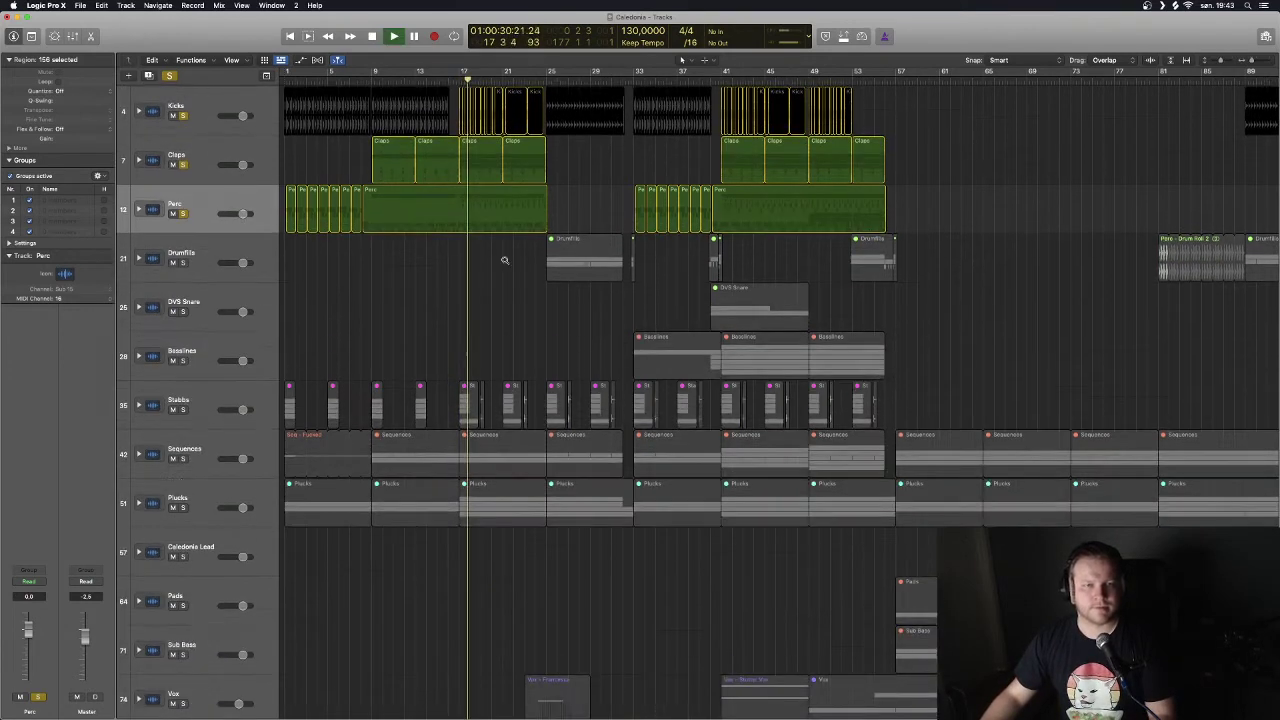
{"action": "key", "text": "super+Right"}
{"action": "key", "text": "super+Right"}
{"action": "key", "text": "super+Down"}
{"action": "key", "text": "super+Up"}
{"action": "key", "text": "super+Down"}
{"action": "key", "text": "super+Right"}
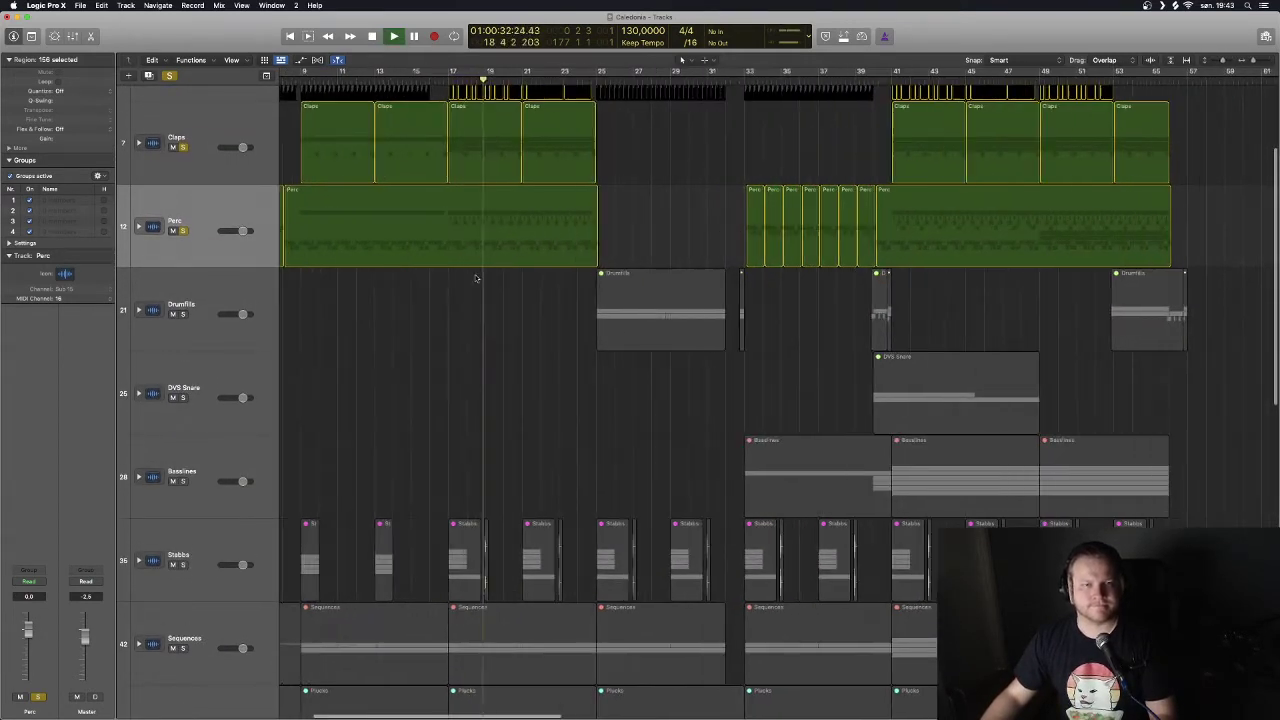
{"action": "scroll", "coordinate": [425, 304], "scroll_direction": "up", "scroll_amount": 3}
{"action": "key", "text": "super+Up"}
{"action": "key", "text": "super+Up"}
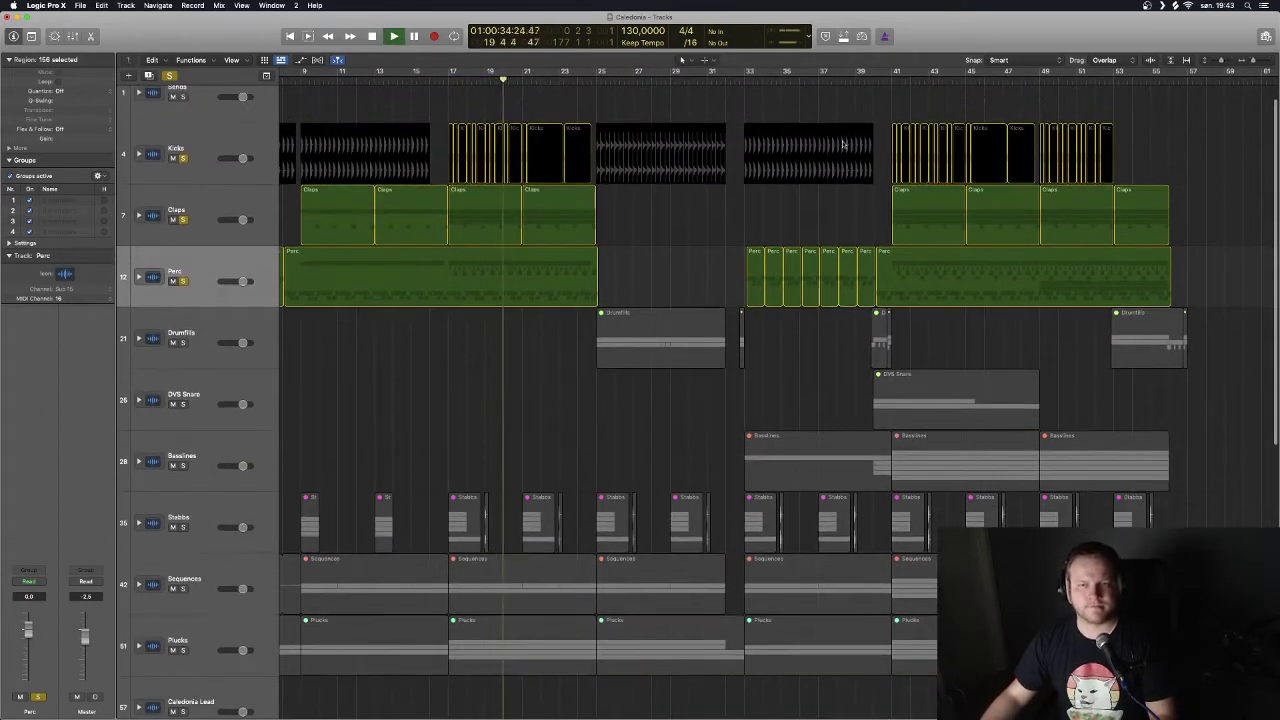
Move playback to bar 41 and expand the Perc stack to follow its individual layers.
{"action": "left_click", "coordinate": [893, 80]}
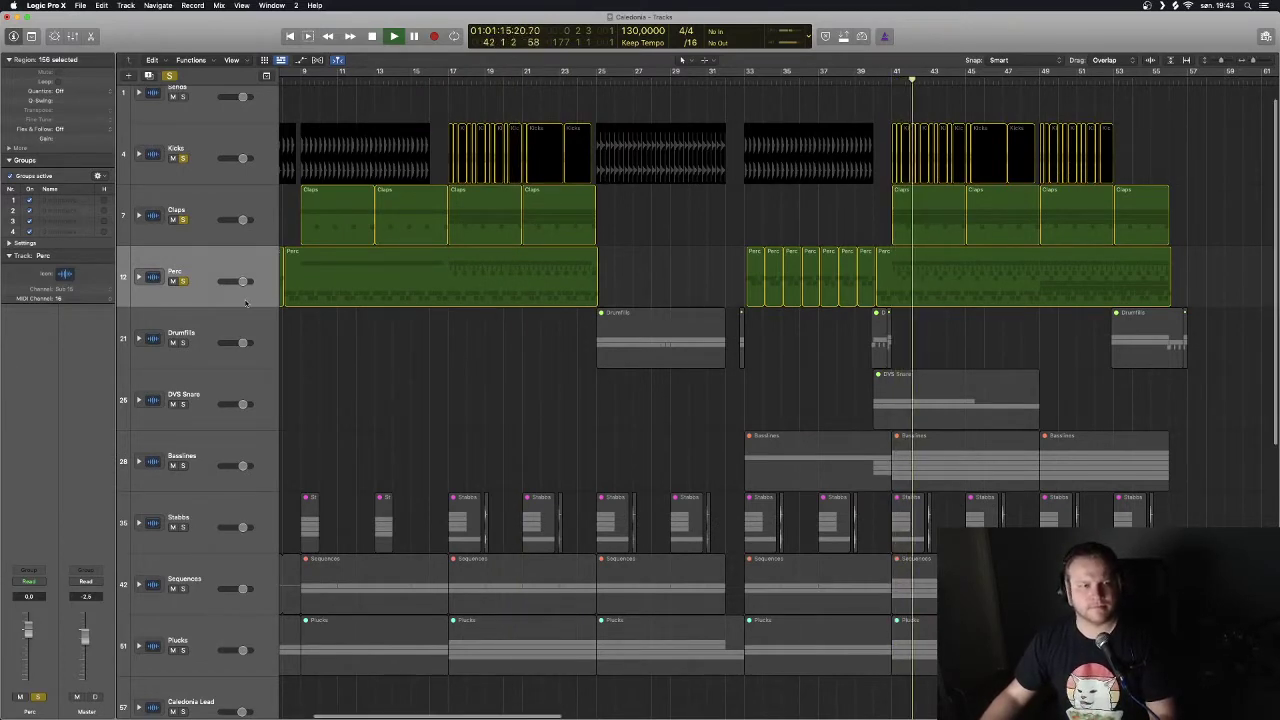
{"action": "left_click", "coordinate": [139, 277]}
{"action": "scroll", "coordinate": [595, 349], "scroll_direction": "down", "scroll_amount": 5}
{"action": "scroll", "coordinate": [595, 349], "scroll_direction": "right", "scroll_amount": 2}
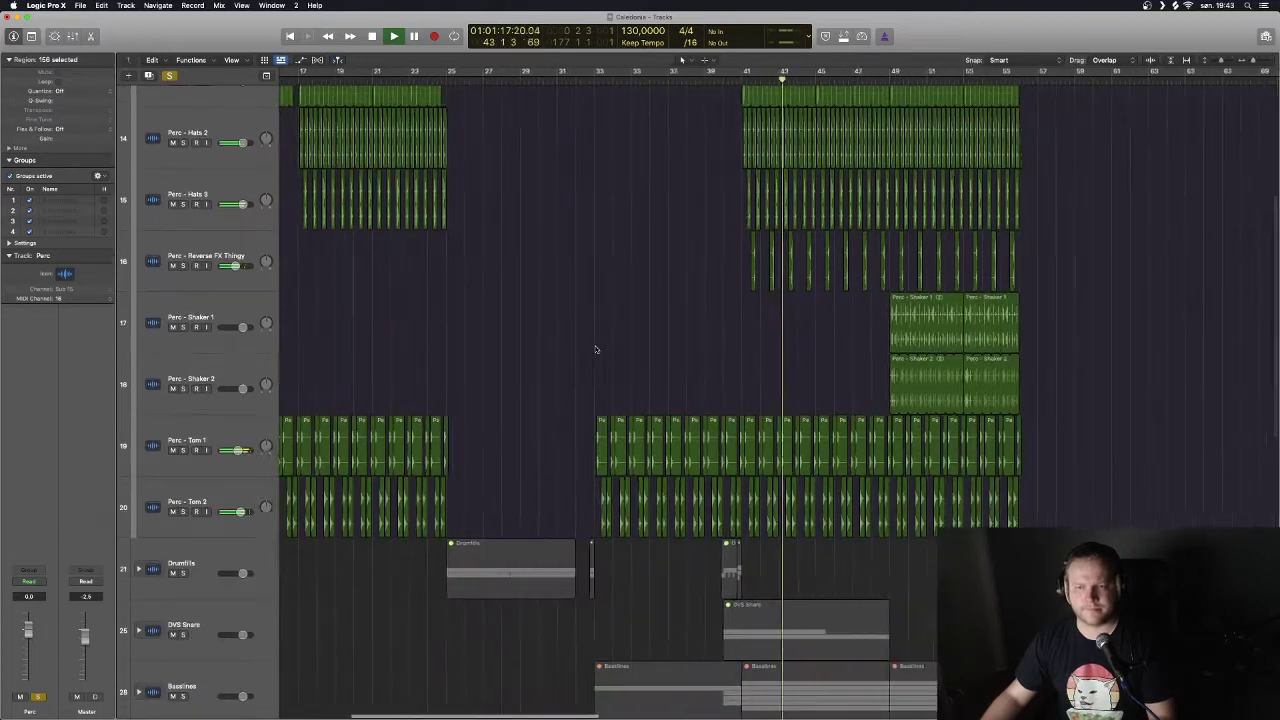
Play the soloed drums from bar 49, where the shakers come in, for about four bars and stop.
{"action": "left_click", "coordinate": [869, 84]}
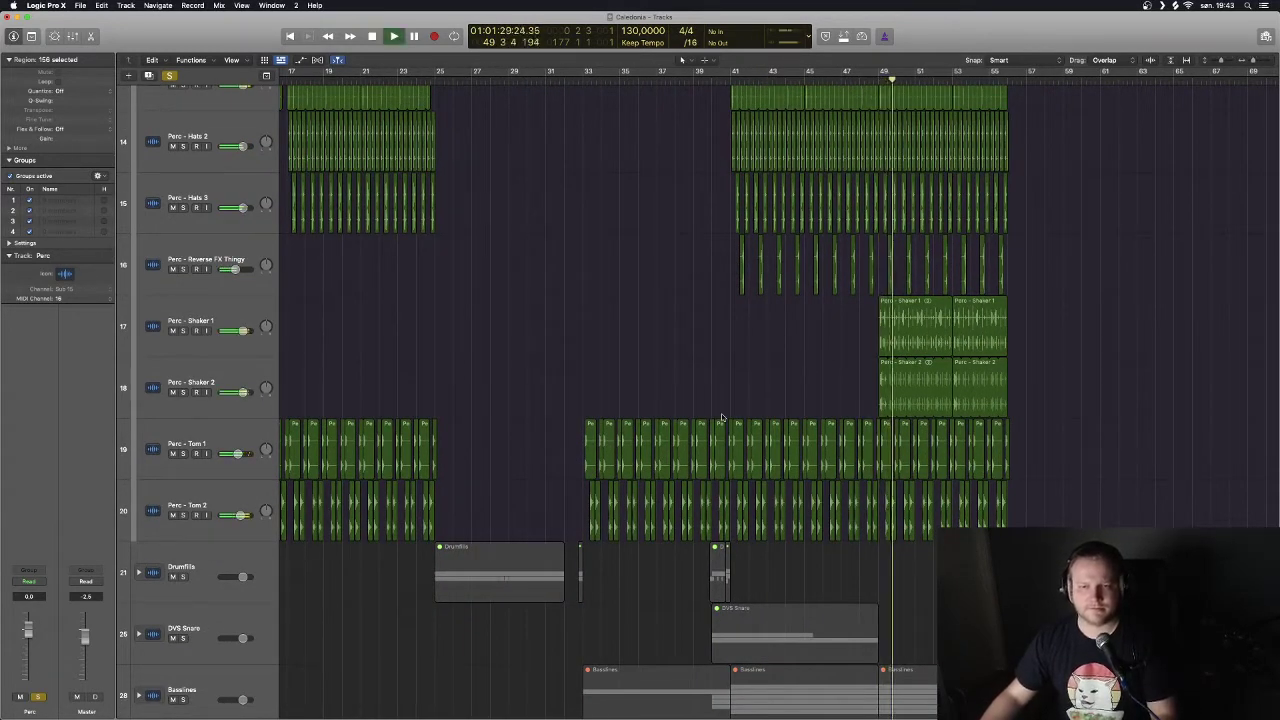
{"action": "scroll", "coordinate": [721, 413], "scroll_direction": "right", "scroll_amount": 3}
{"action": "scroll", "coordinate": [721, 413], "scroll_direction": "up", "scroll_amount": 1}
{"action": "scroll", "coordinate": [721, 413], "scroll_direction": "down", "scroll_amount": 3}
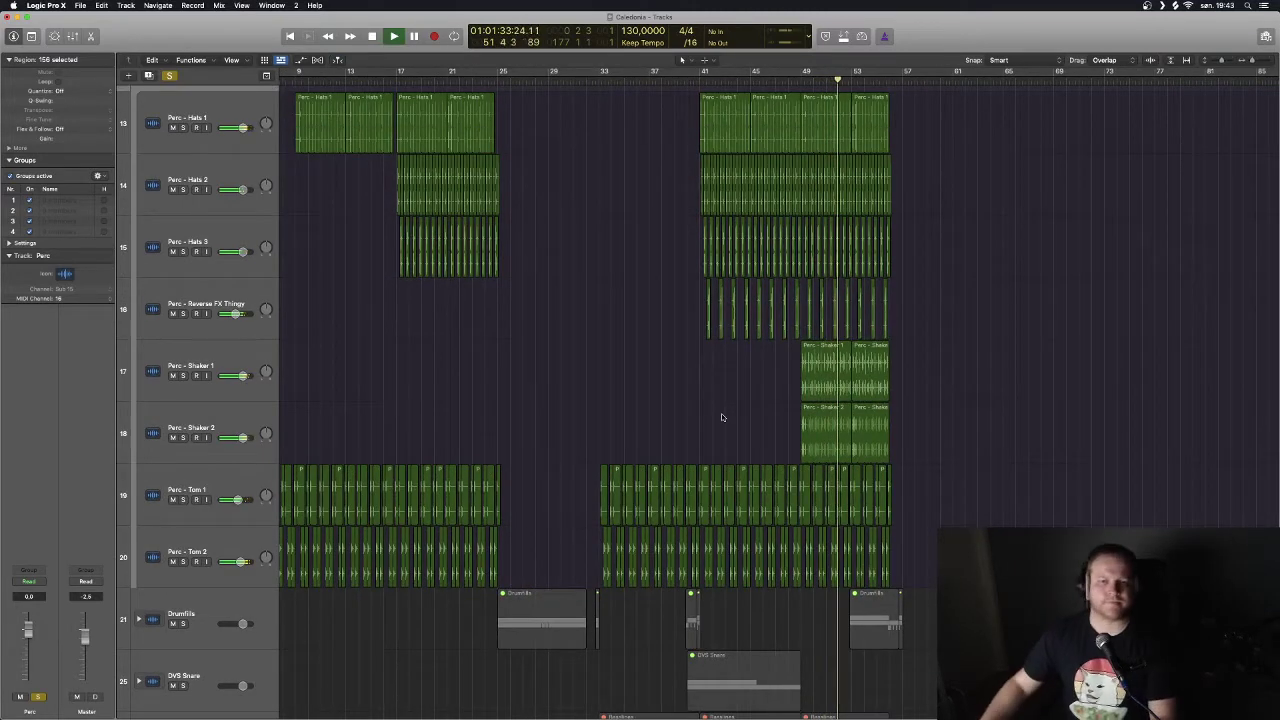
{"action": "key", "text": "space"}
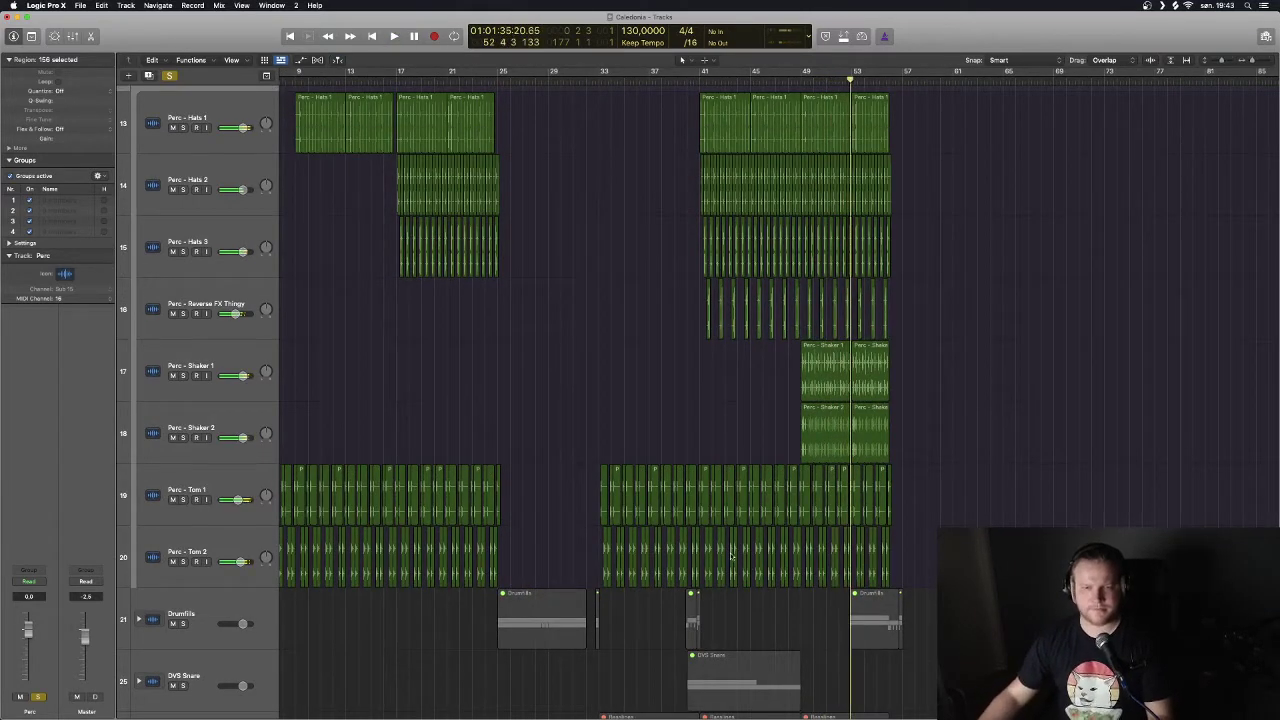
Clear all solos and expand the Drumfills stack.
{"action": "key", "text": "super+Up"}
{"action": "key", "text": "super+Up"}
{"action": "key", "text": "super+Up"}
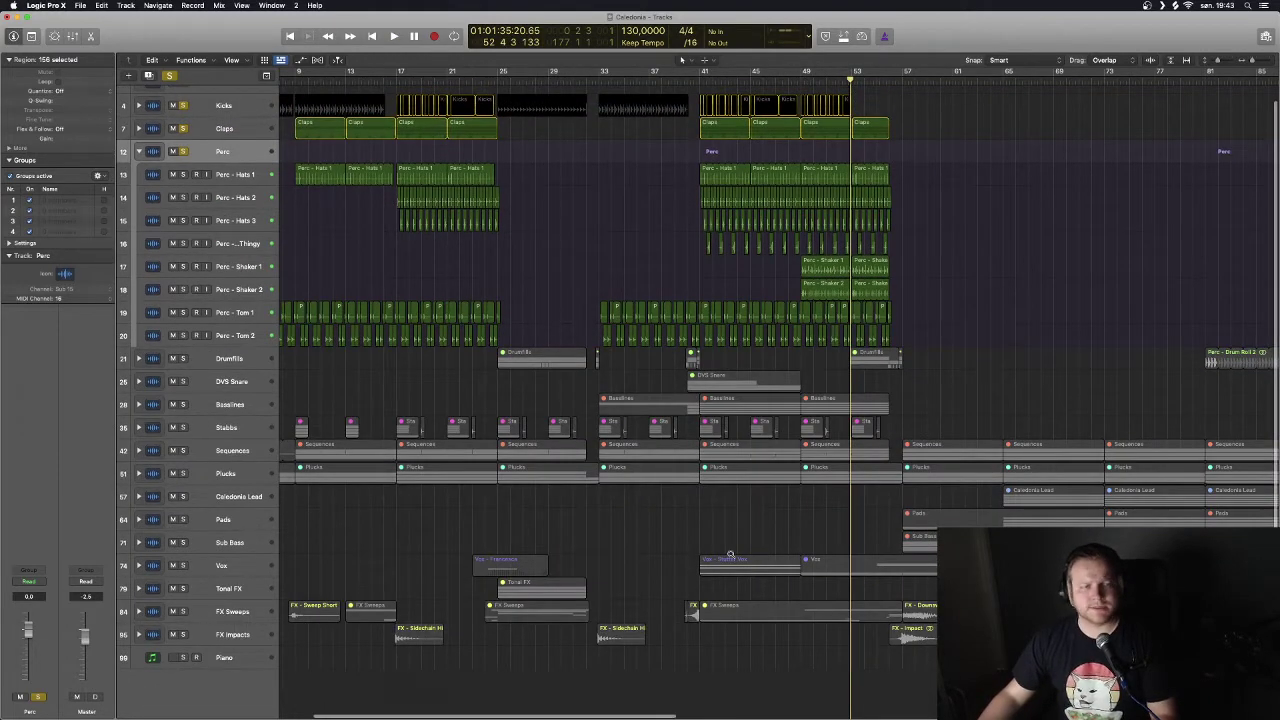
{"action": "key", "text": "super+Up"}
{"action": "key", "text": "super+Up"}
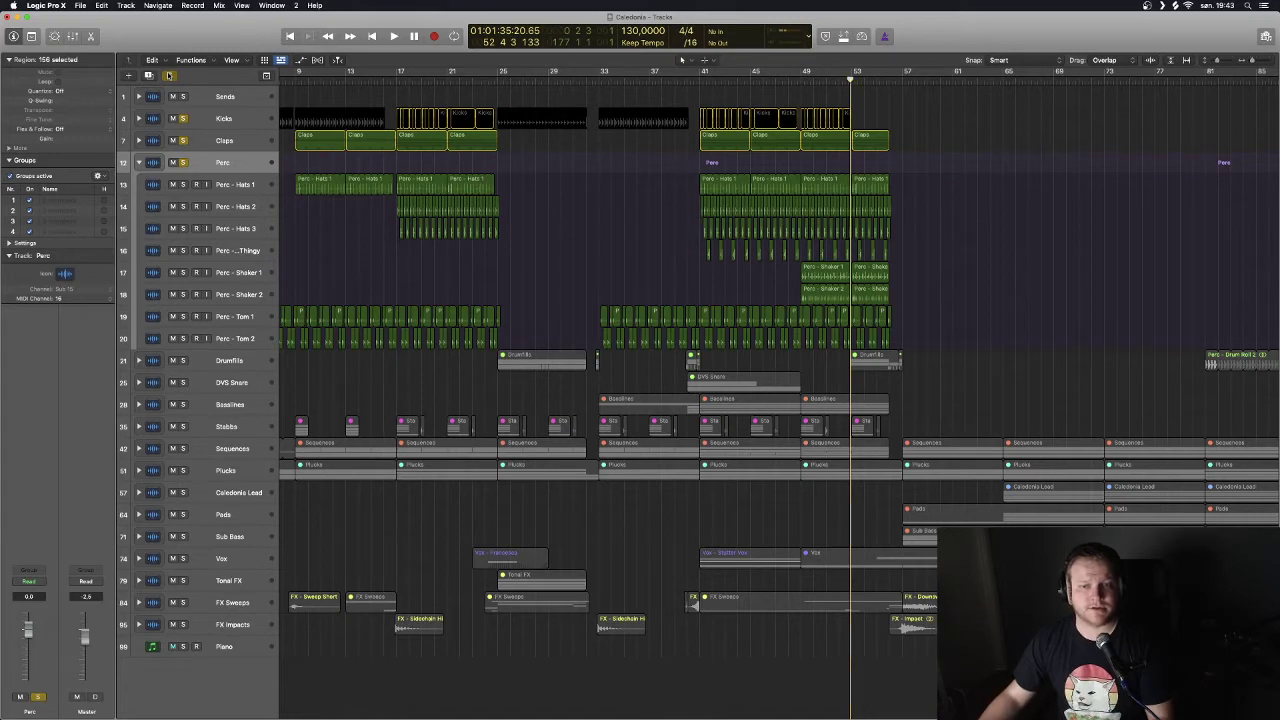
{"action": "key", "text": "ctrl+m"}
{"action": "left_click", "coordinate": [139, 361]}
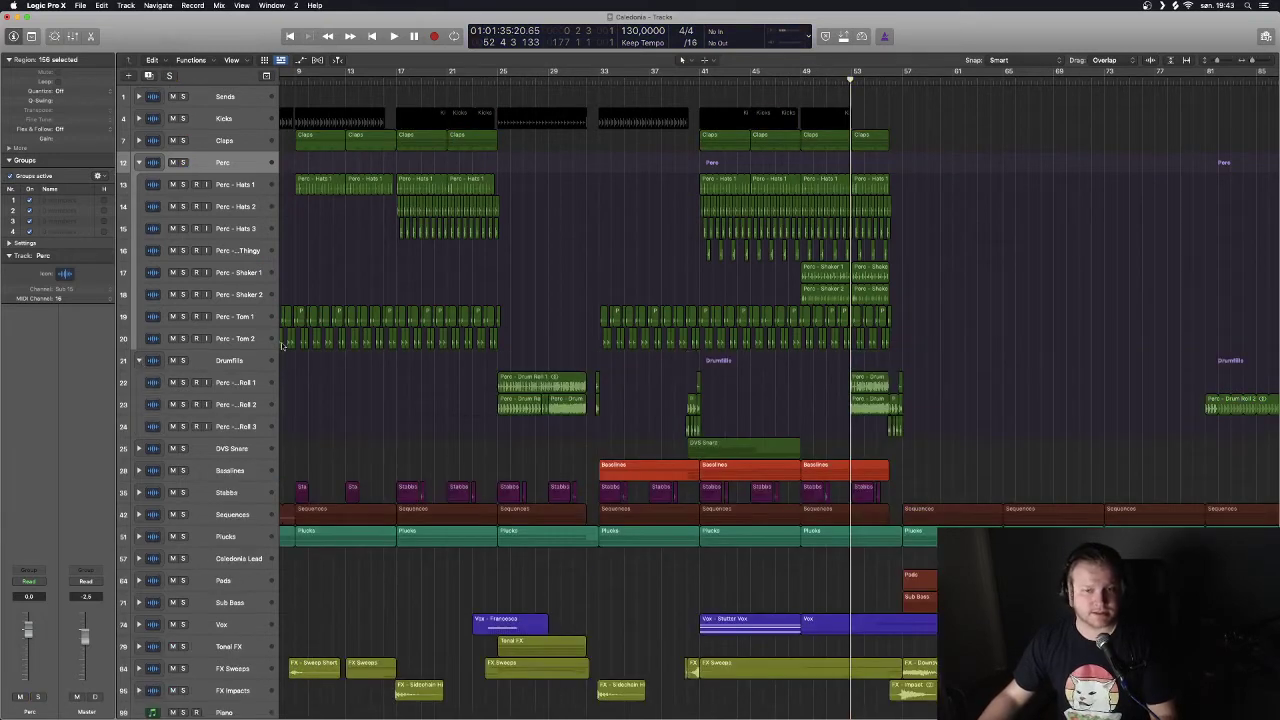
Solo the three drum roll tracks in the Drumfills stack and play the fills from the end of bar 52.
{"action": "left_click_drag", "start_coordinate": [183, 383], "coordinate": [183, 405]}
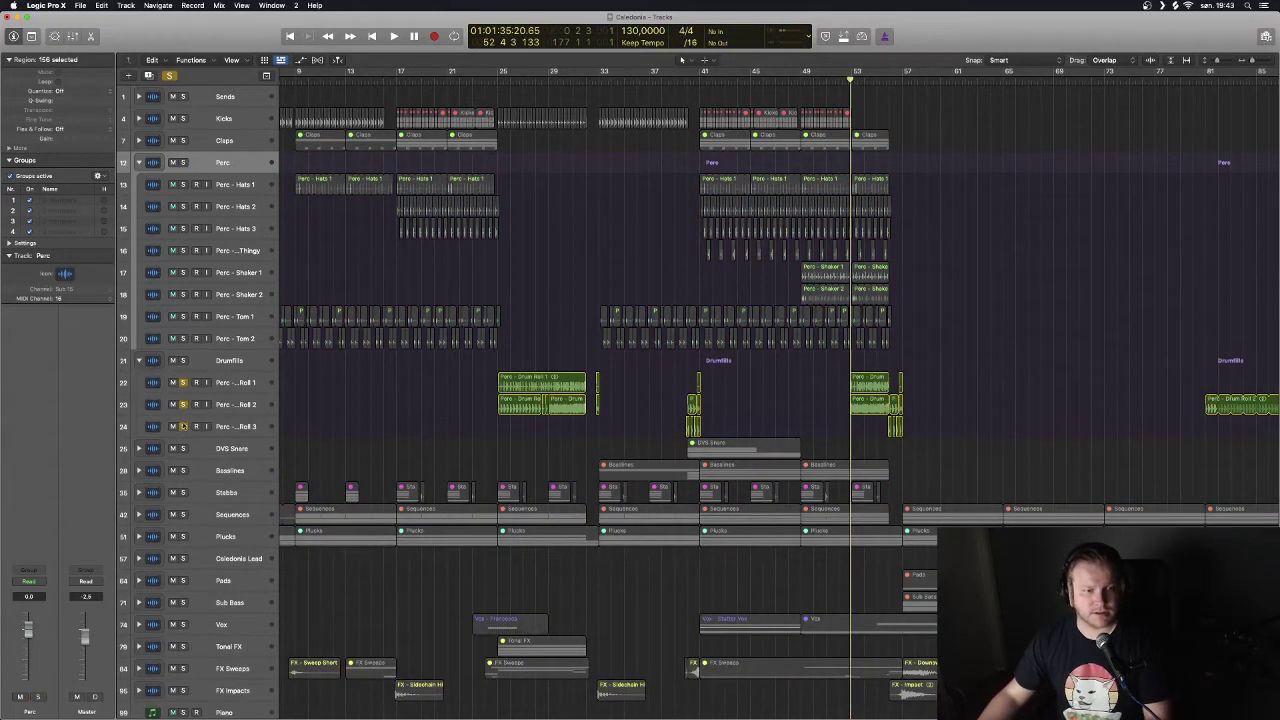
{"action": "key", "text": "space"}
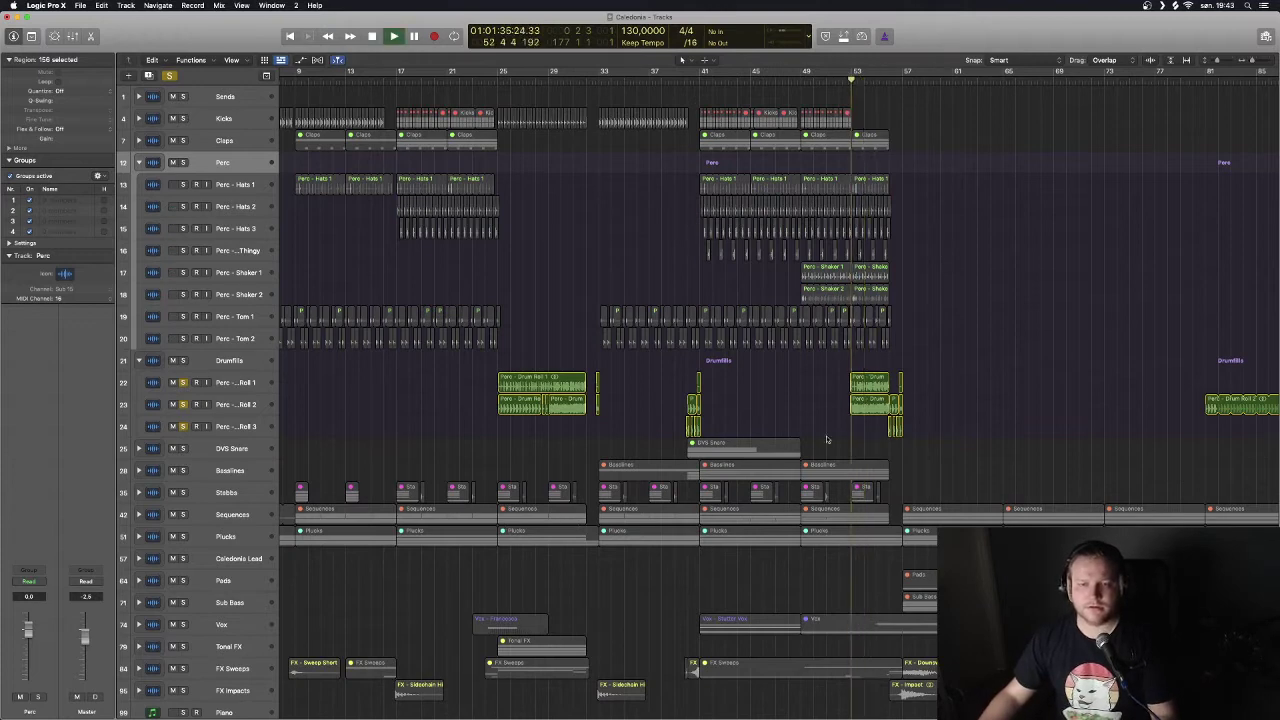
{"action": "scroll", "coordinate": [858, 432], "scroll_direction": "up", "scroll_amount": 5}
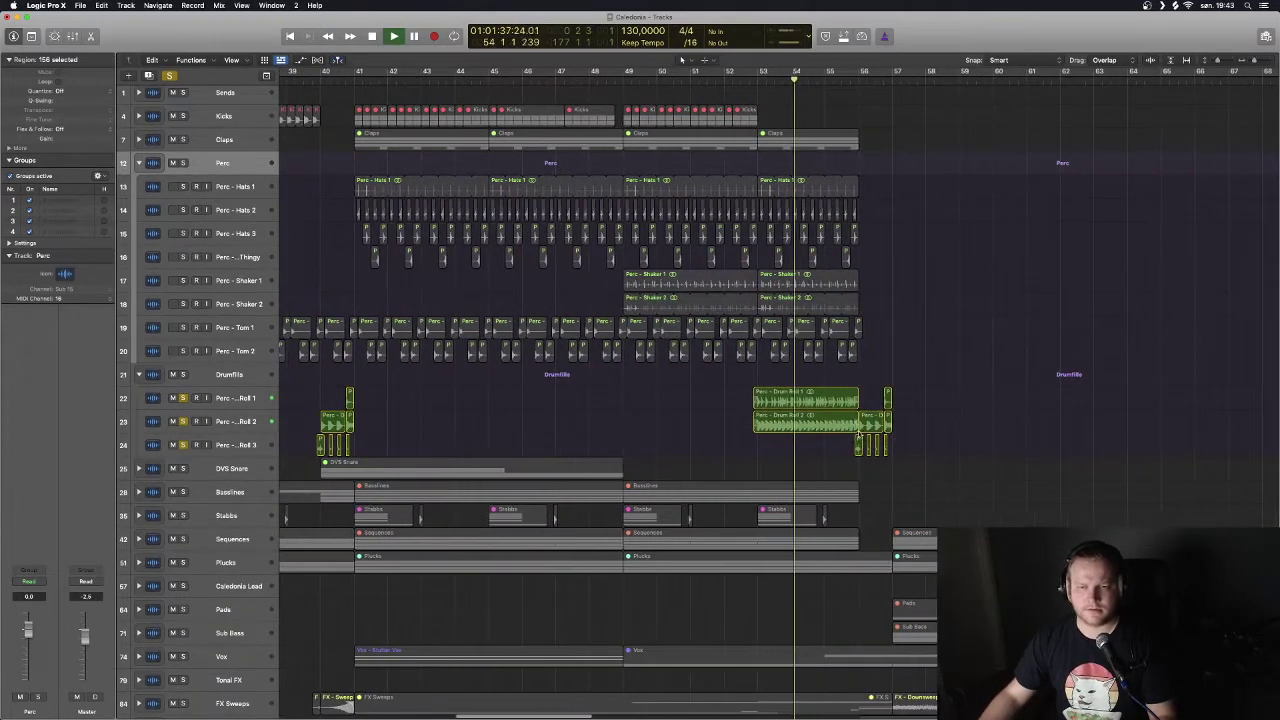
{"action": "scroll", "coordinate": [922, 476], "scroll_direction": "up", "scroll_amount": 3}
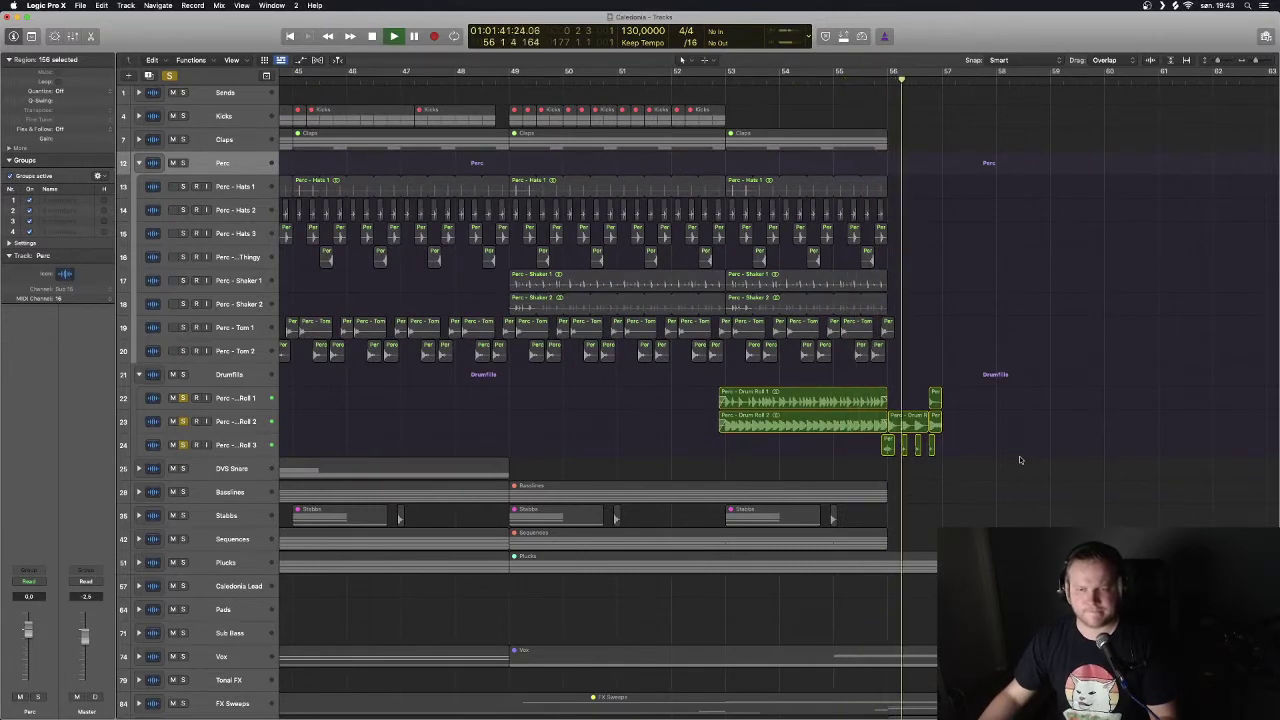
{"action": "scroll", "coordinate": [1000, 461], "scroll_direction": "down", "scroll_amount": 4}
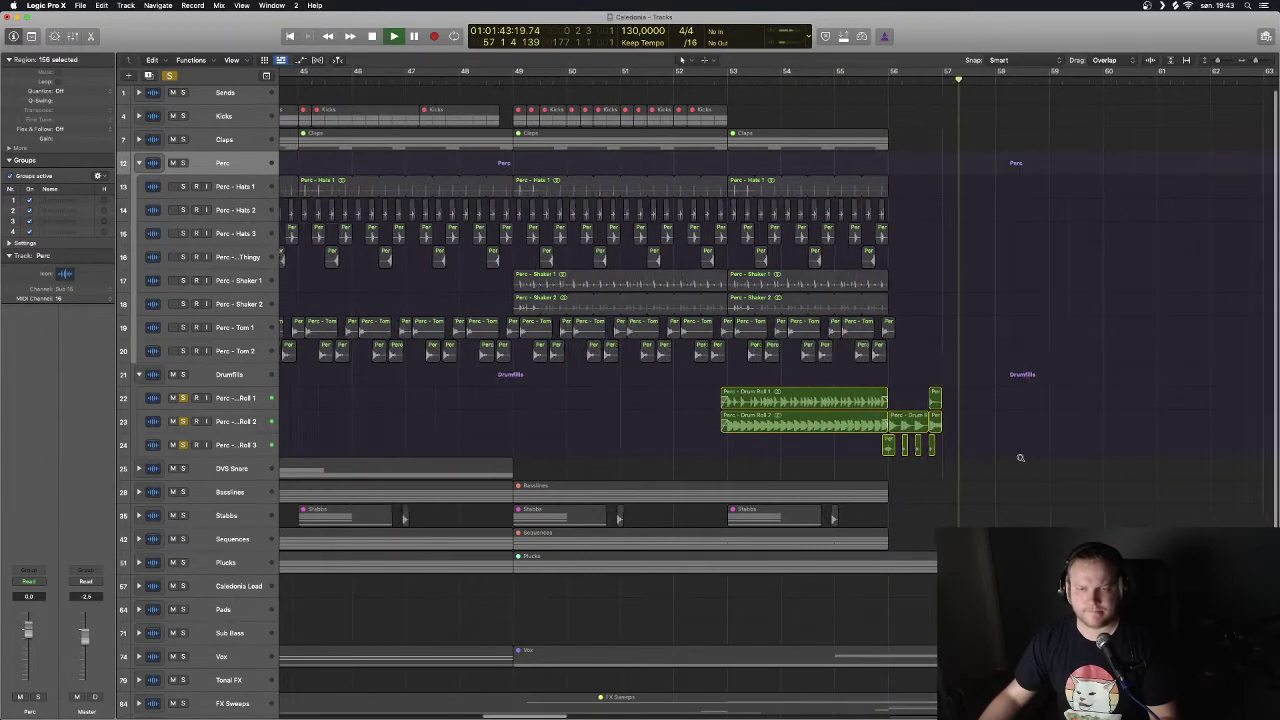
Add DVS Snare to the solo, play from the start of its first region just before bar 41, and clear all solos.
{"action": "scroll", "coordinate": [988, 461], "scroll_direction": "down", "scroll_amount": 5}
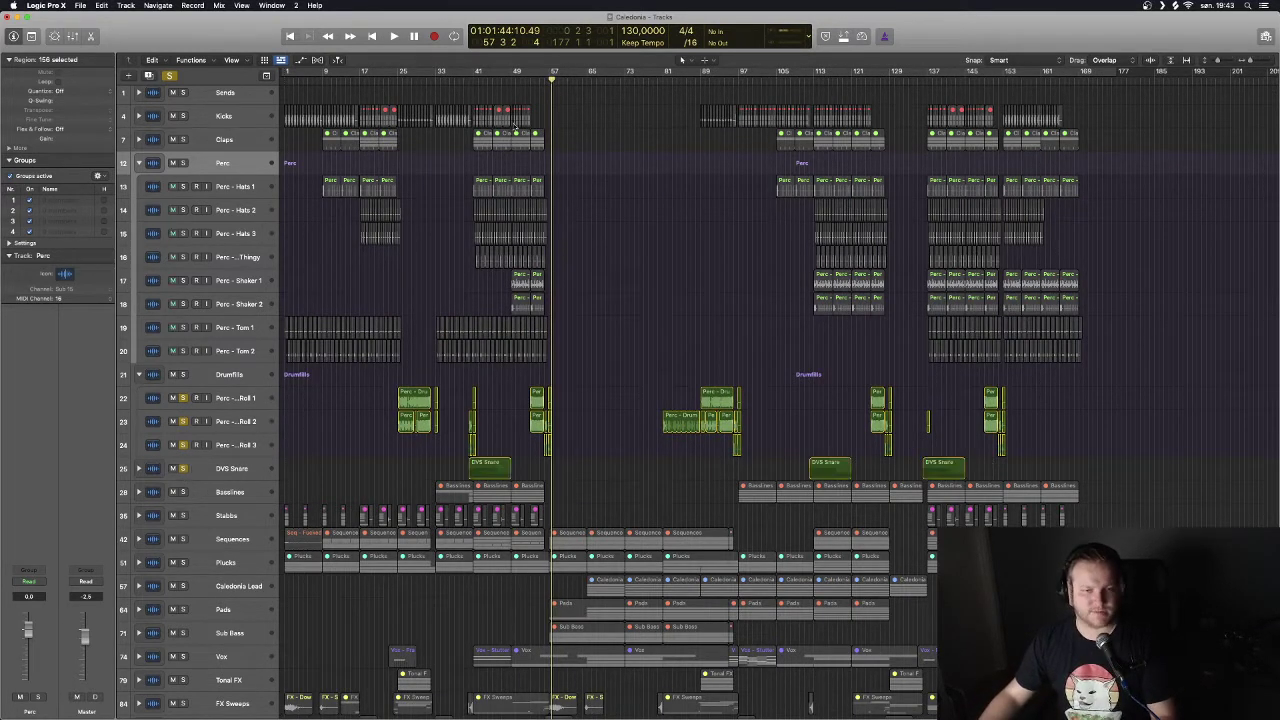
{"action": "left_click", "coordinate": [469, 80]}
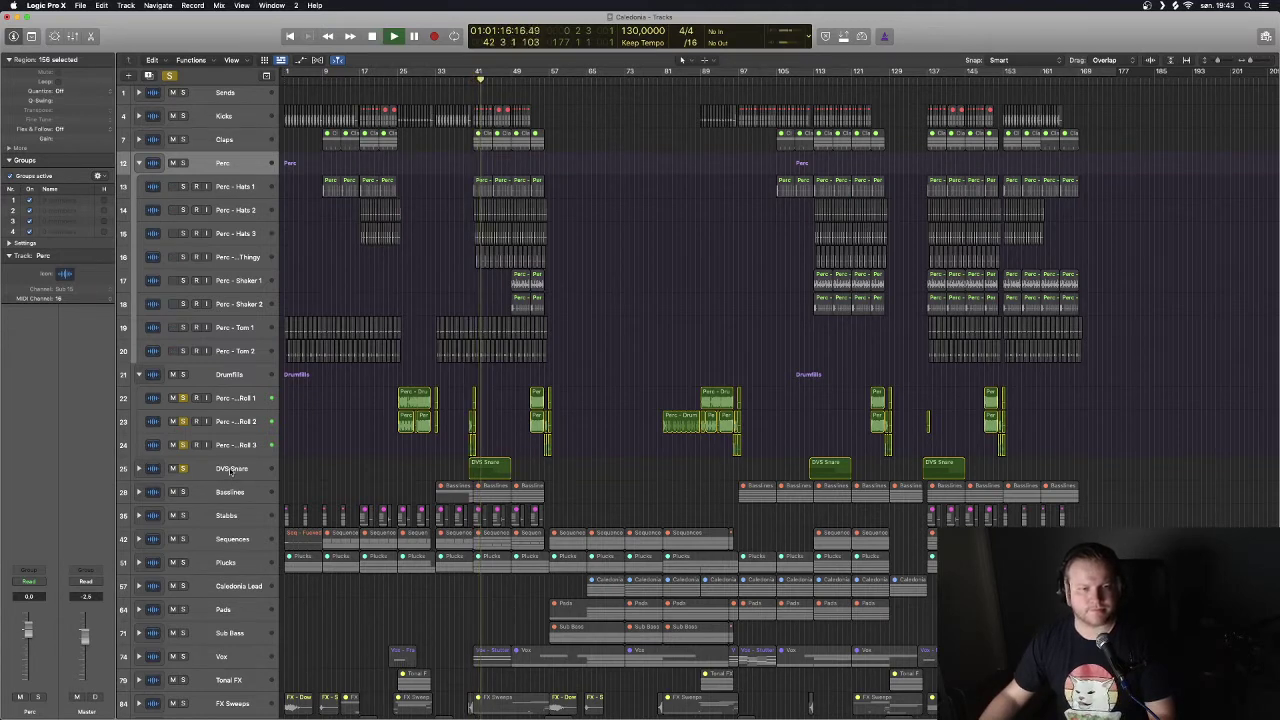
{"action": "key", "text": "space"}
{"action": "left_click", "coordinate": [170, 77]}
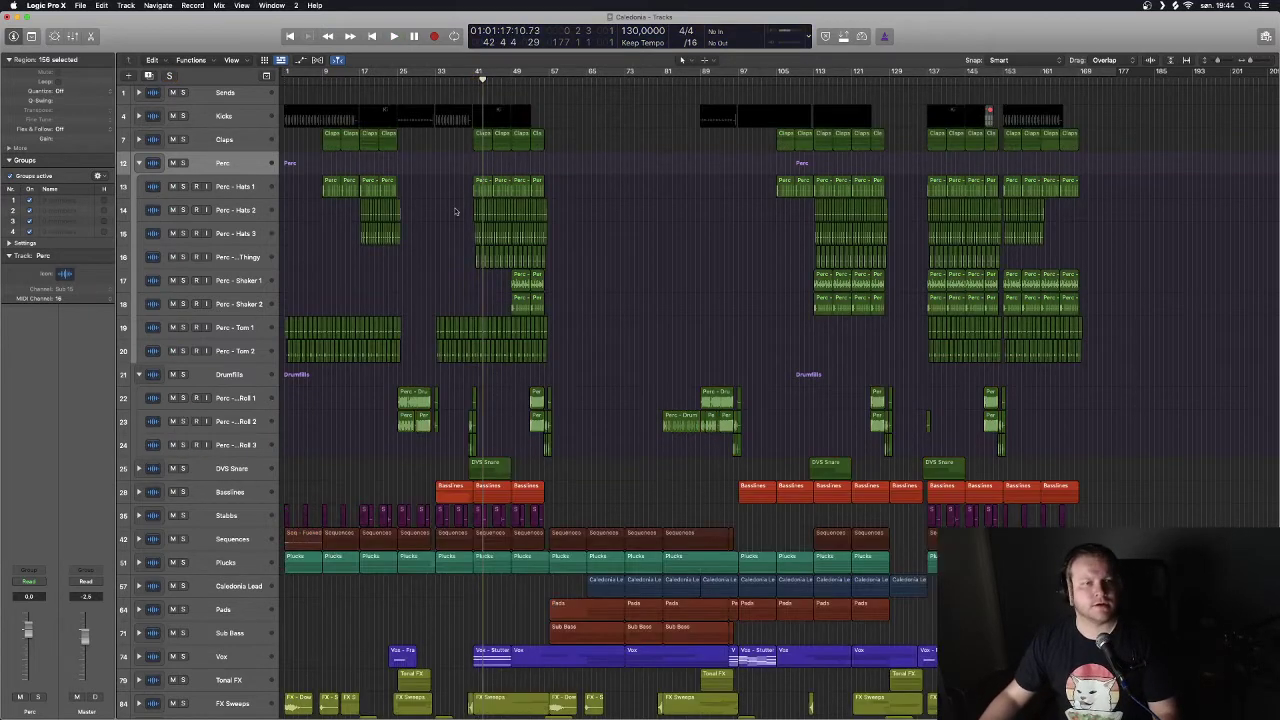
Collapse the Perc and Drumfills stacks and expand the Basslines stack to show its bass tracks.
{"action": "key", "text": "super+Up"}
{"action": "key", "text": "super+Up"}
{"action": "key", "text": "super+Up"}
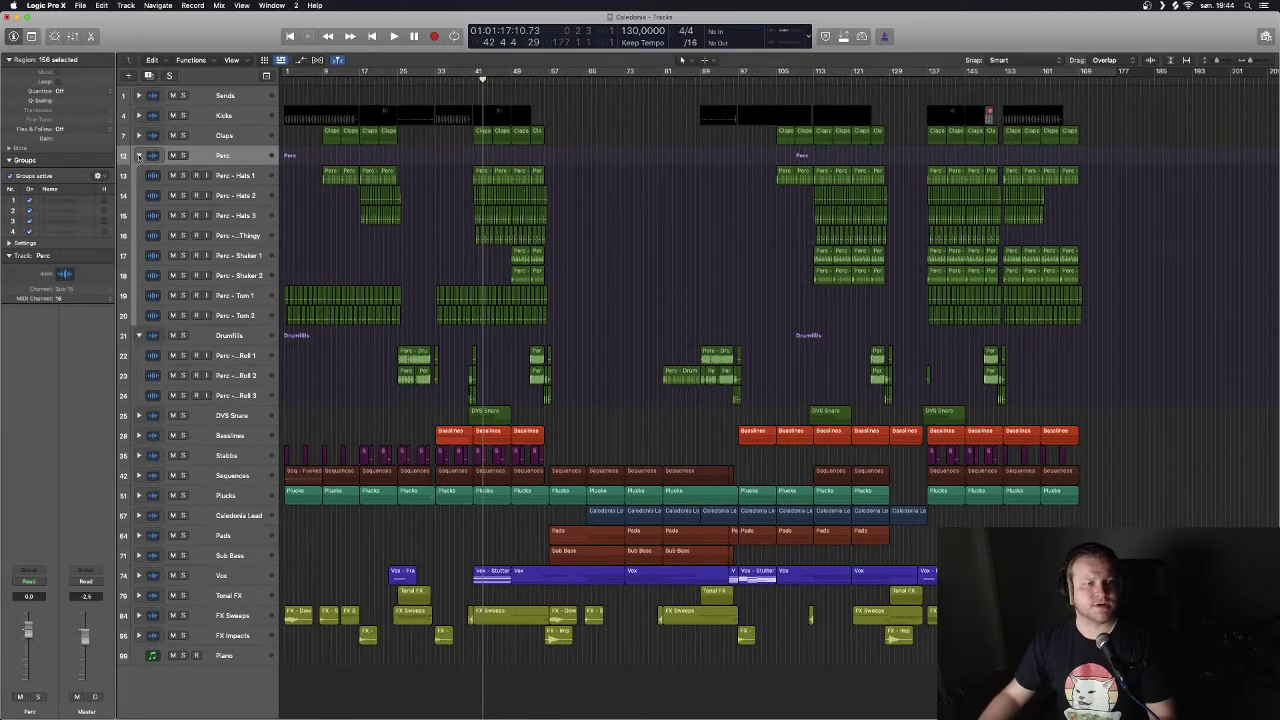
{"action": "left_click", "coordinate": [139, 156]}
{"action": "left_click", "coordinate": [139, 275]}
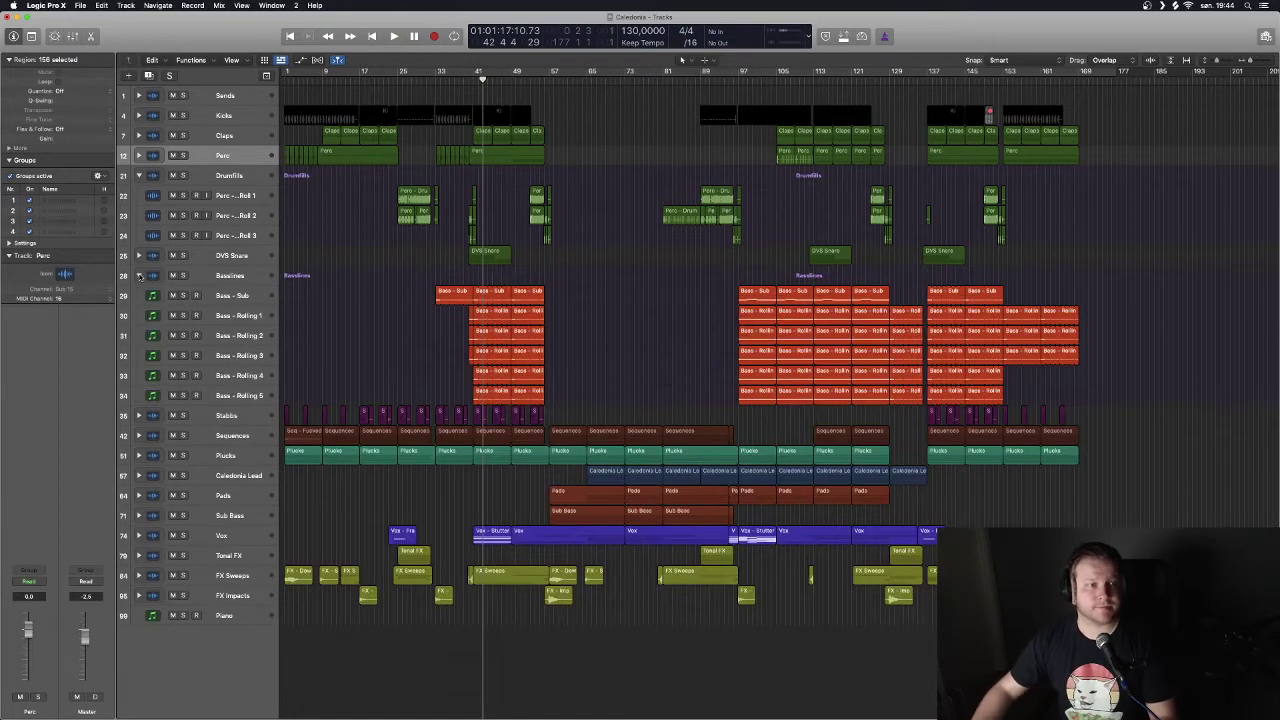
{"action": "left_click", "coordinate": [139, 176]}
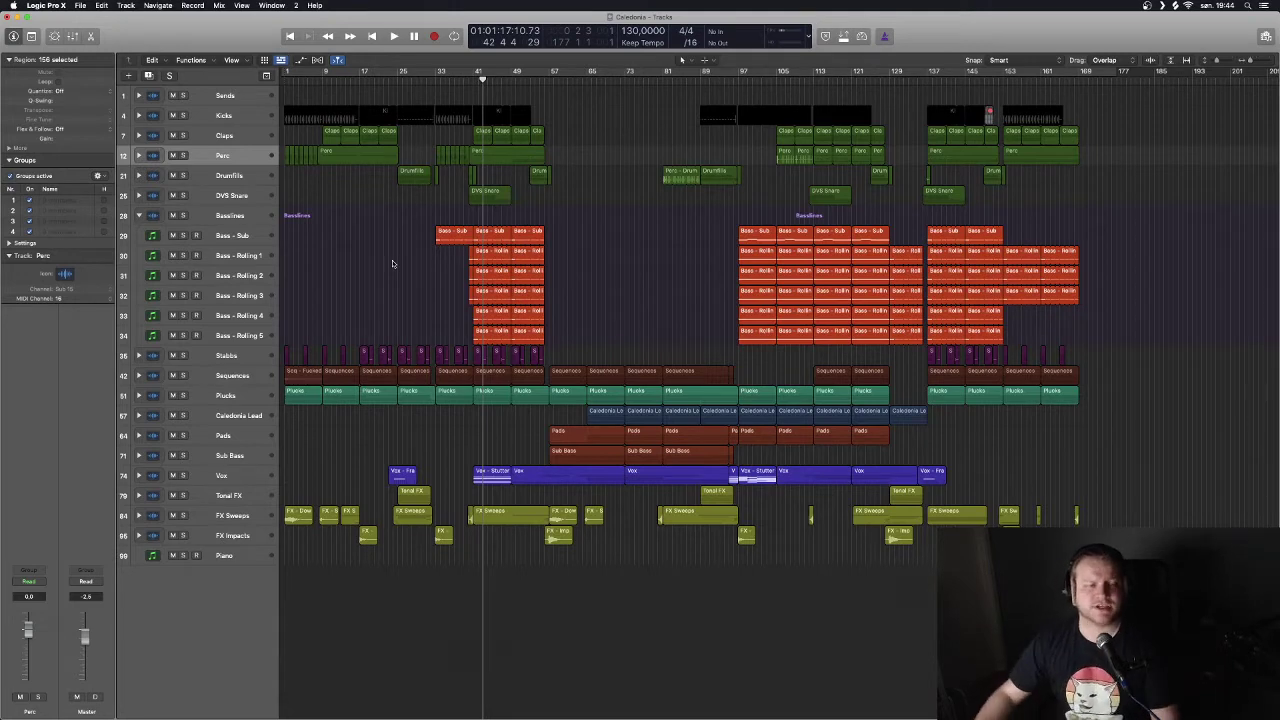
{"action": "key", "text": "z"}
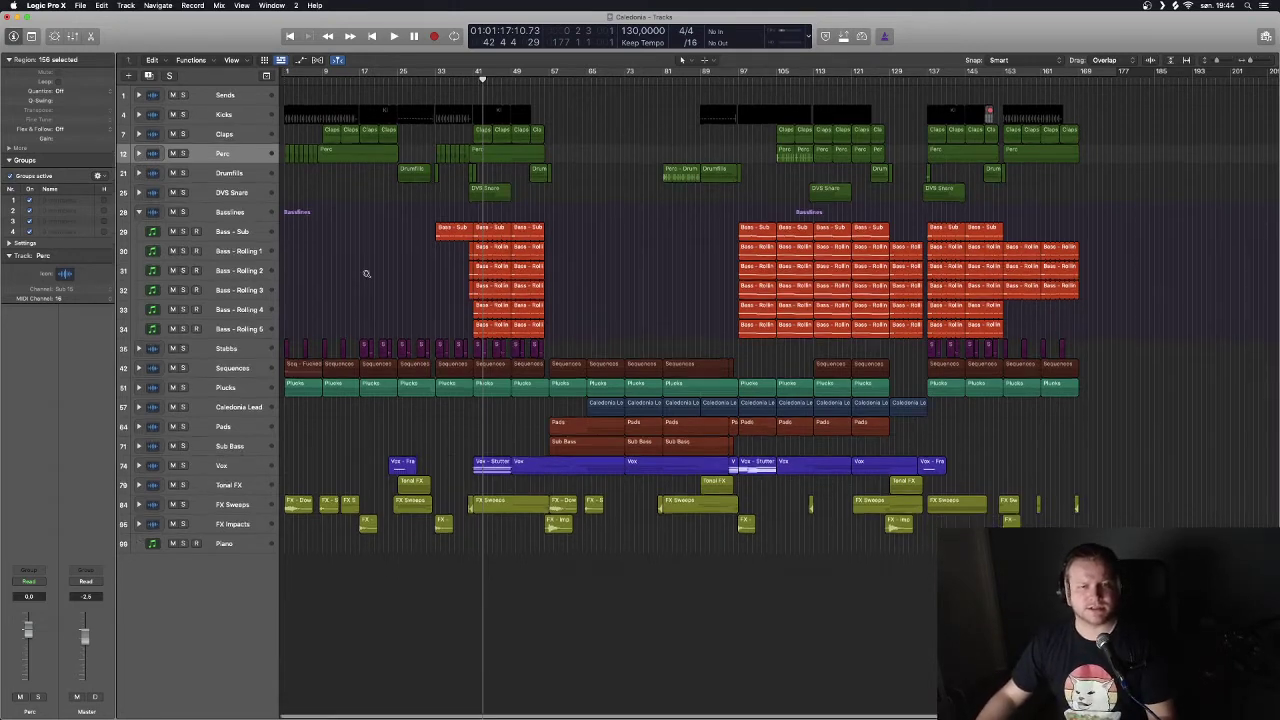
Solo Bass - Sub, play it from bar 33, and add the Kicks stack to the solo.
{"action": "scroll", "coordinate": [366, 276], "scroll_direction": "up", "scroll_amount": 4}
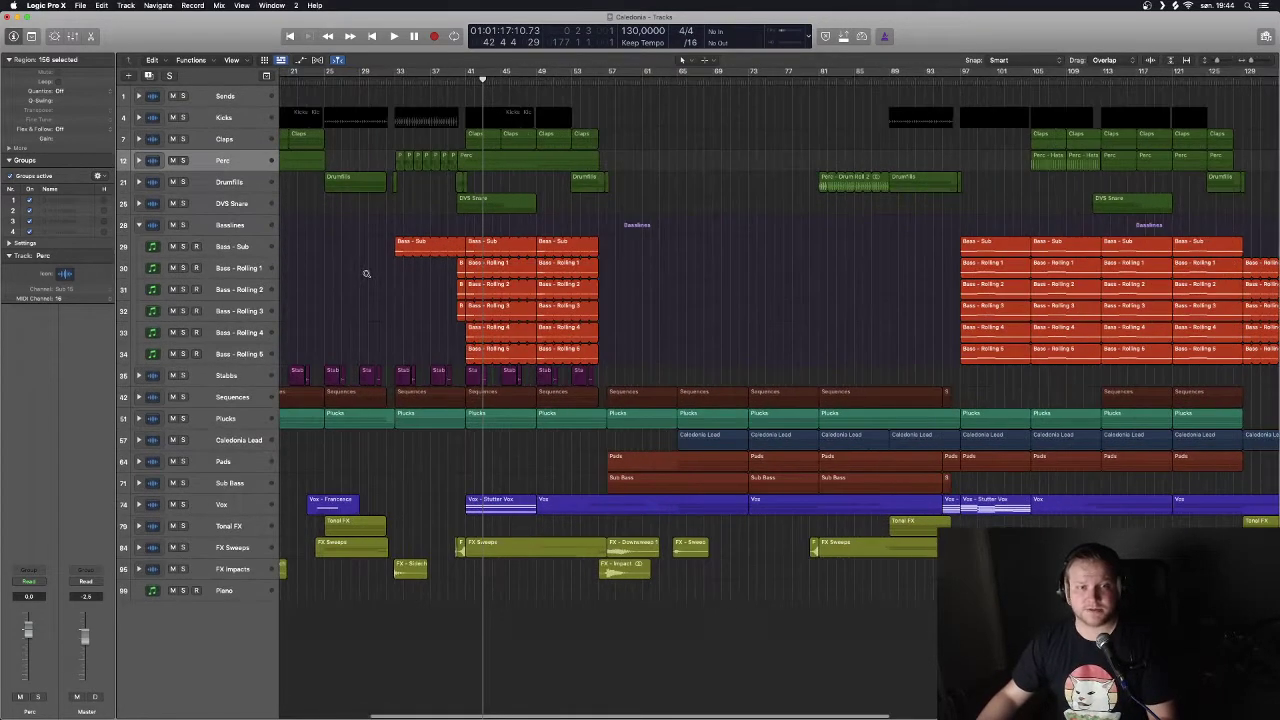
{"action": "scroll", "coordinate": [375, 296], "scroll_direction": "left", "scroll_amount": 1}
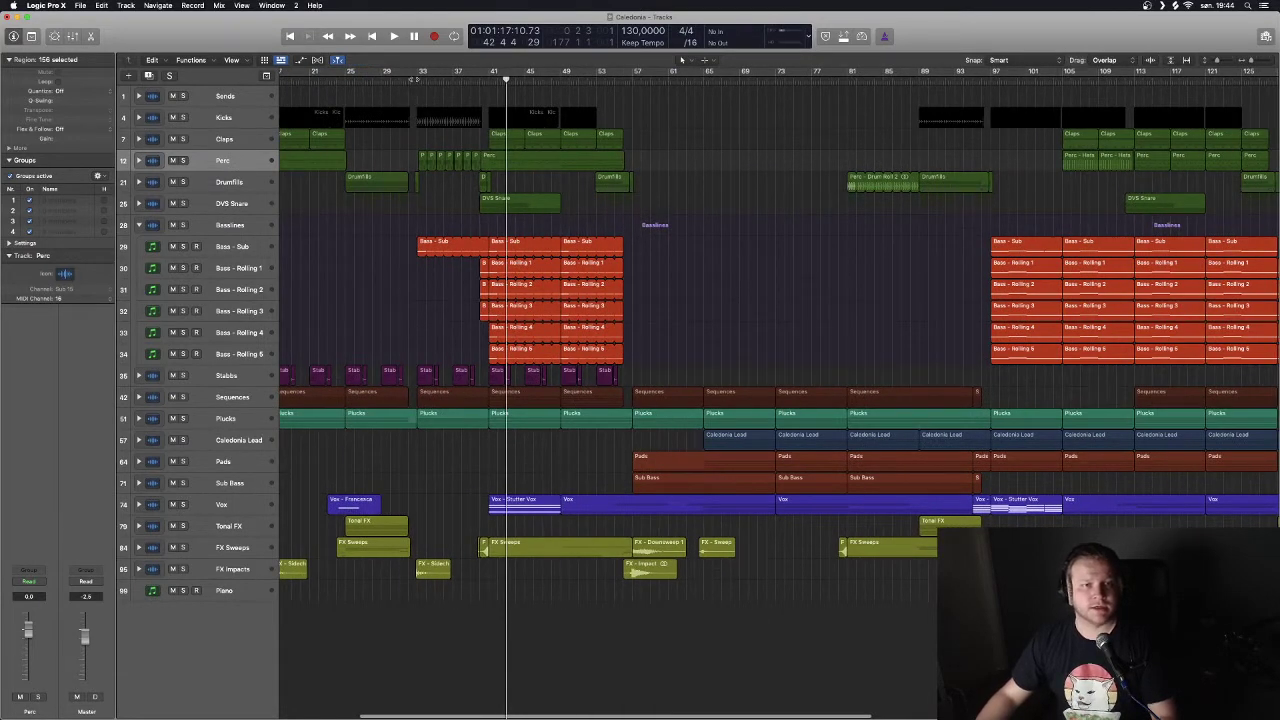
{"action": "left_click", "coordinate": [416, 79]}
{"action": "key", "text": "period"}
{"action": "key", "text": "comma"}
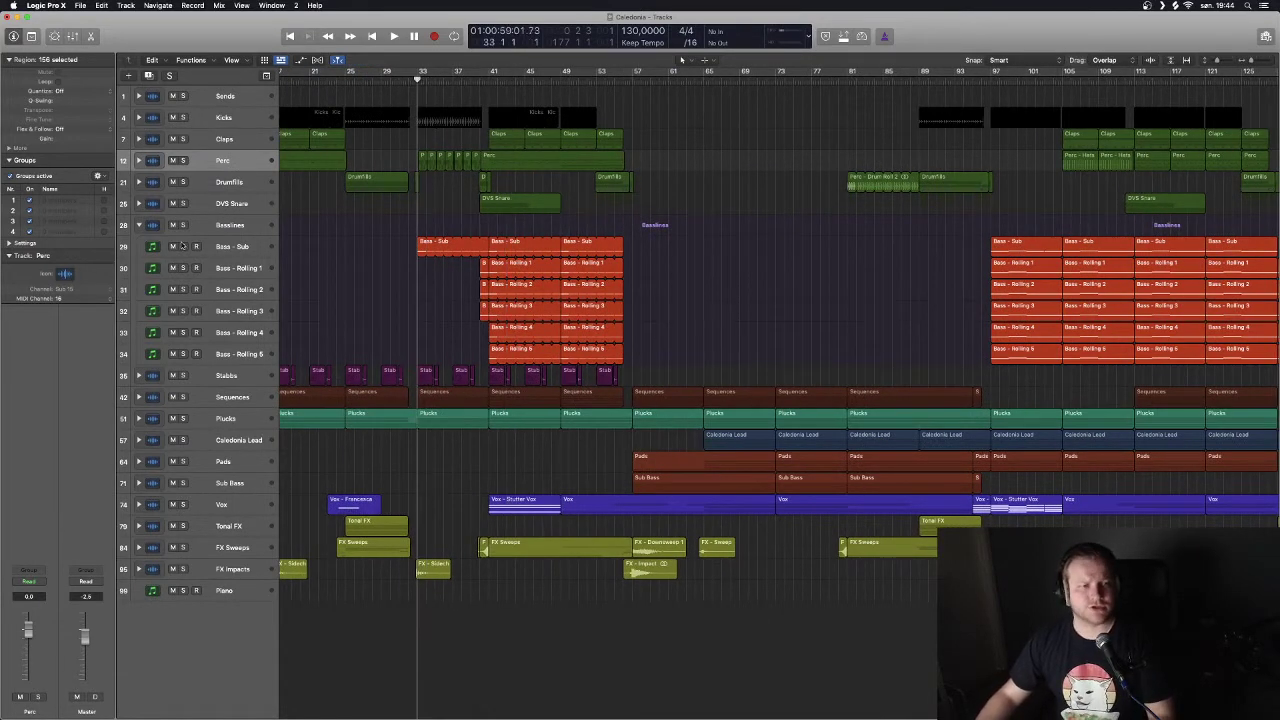
{"action": "left_click", "coordinate": [183, 246]}
{"action": "left_click", "coordinate": [233, 245]}
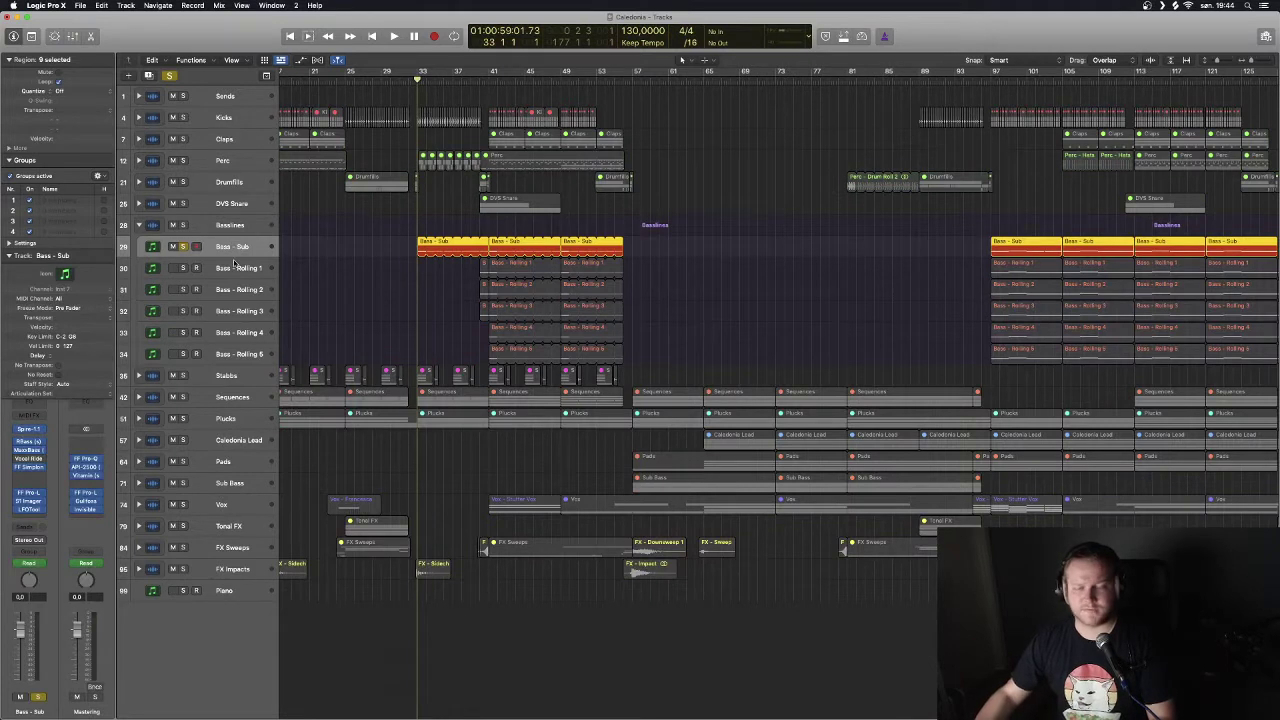
{"action": "key", "text": "space"}
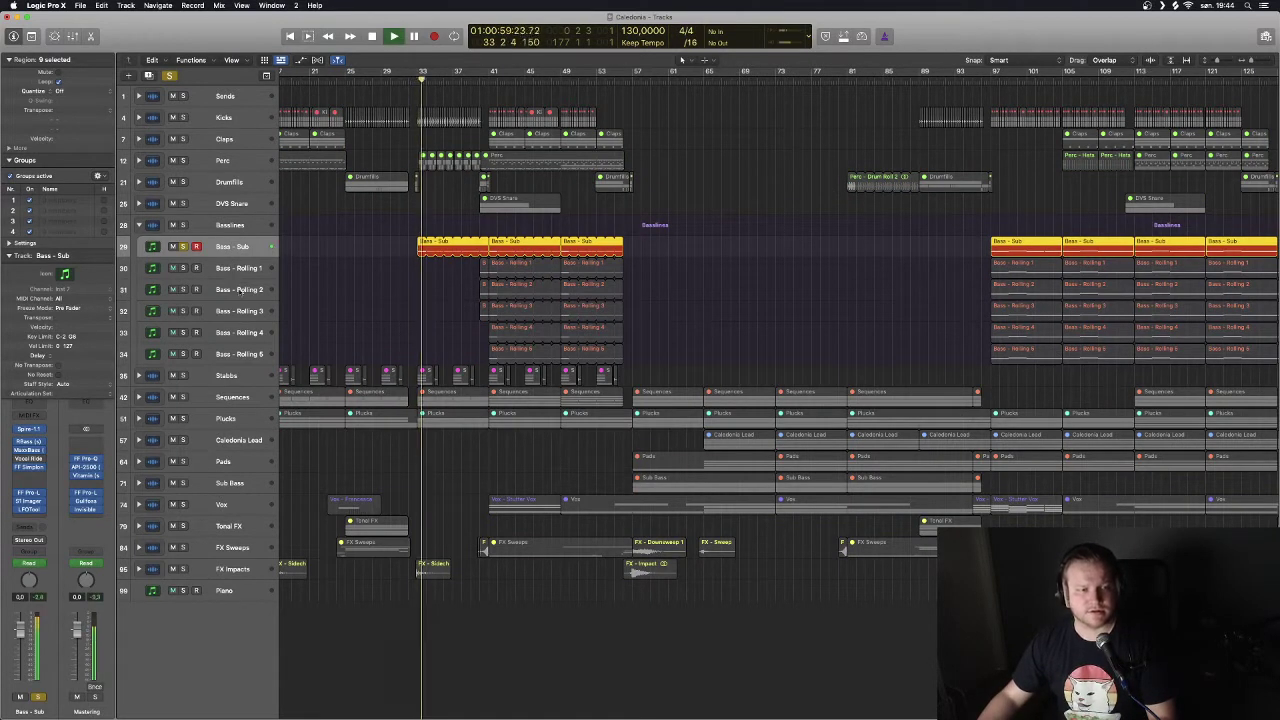
{"action": "left_click", "coordinate": [183, 118]}
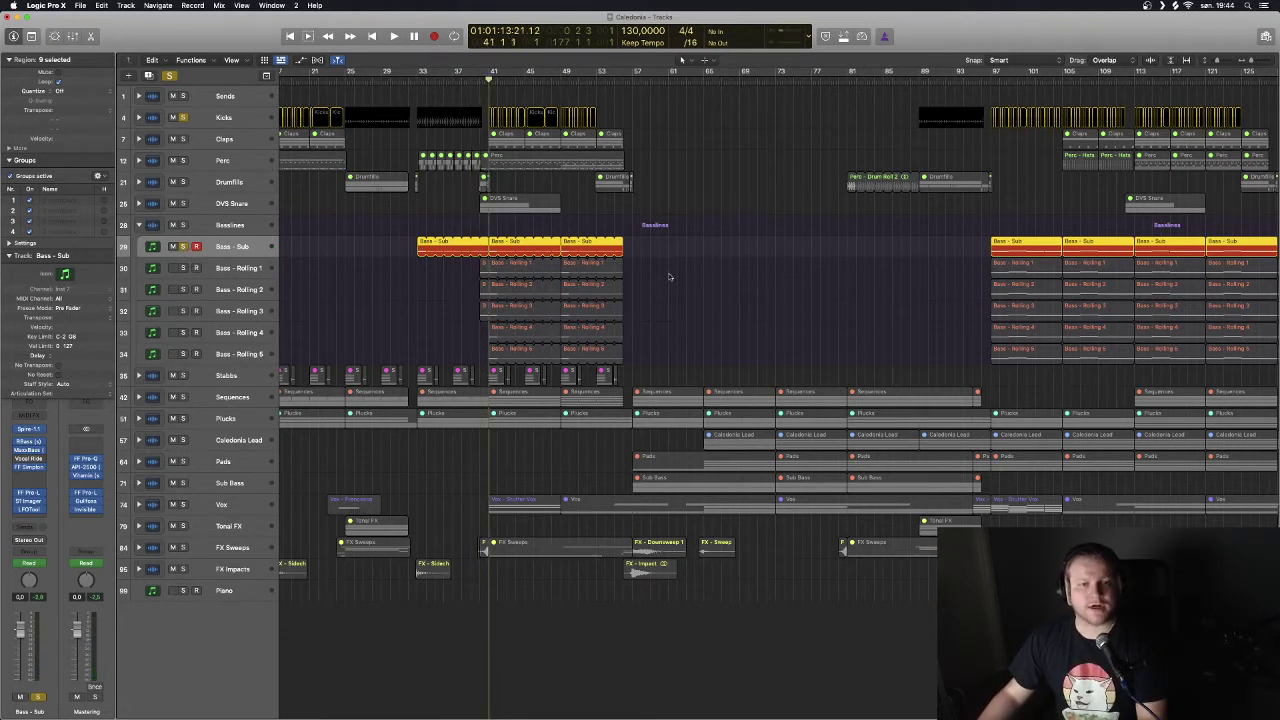
Clear the solos, solo Bass - Rolling 1, and play it from just before bar 41 with its track selected.
{"action": "left_click_drag", "start_coordinate": [665, 272], "coordinate": [467, 354]}
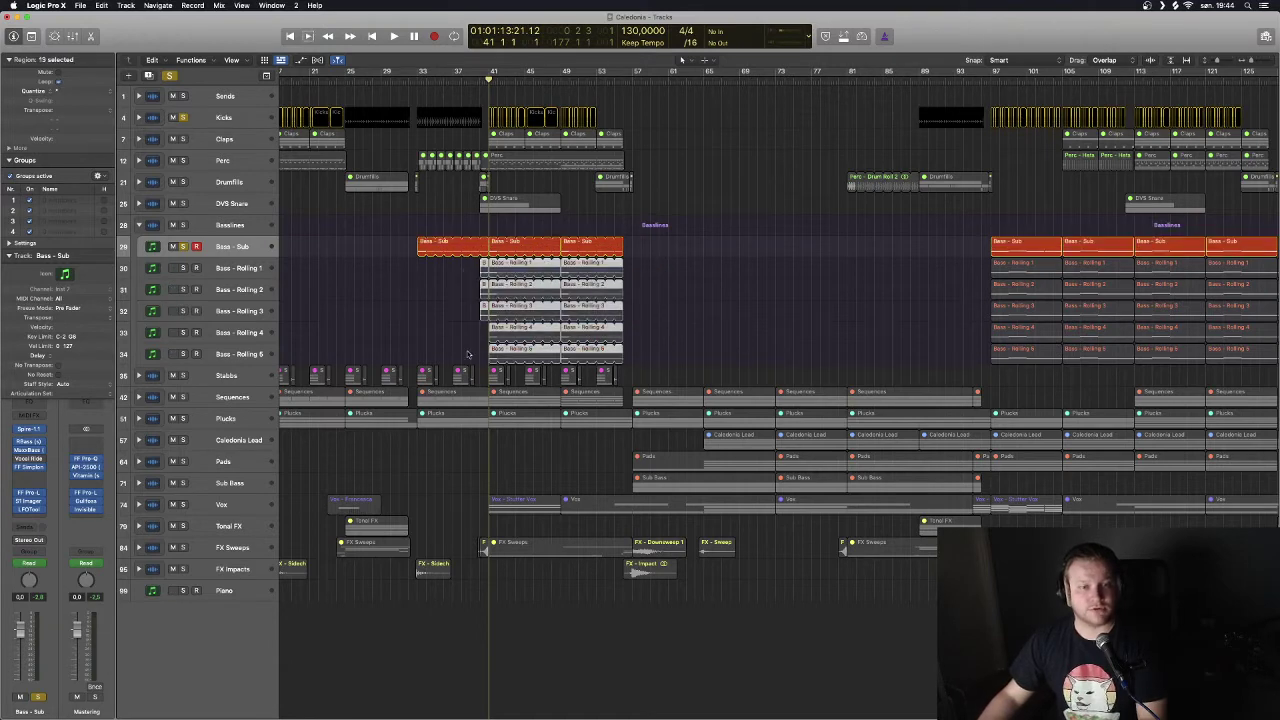
{"action": "left_click", "coordinate": [169, 76]}
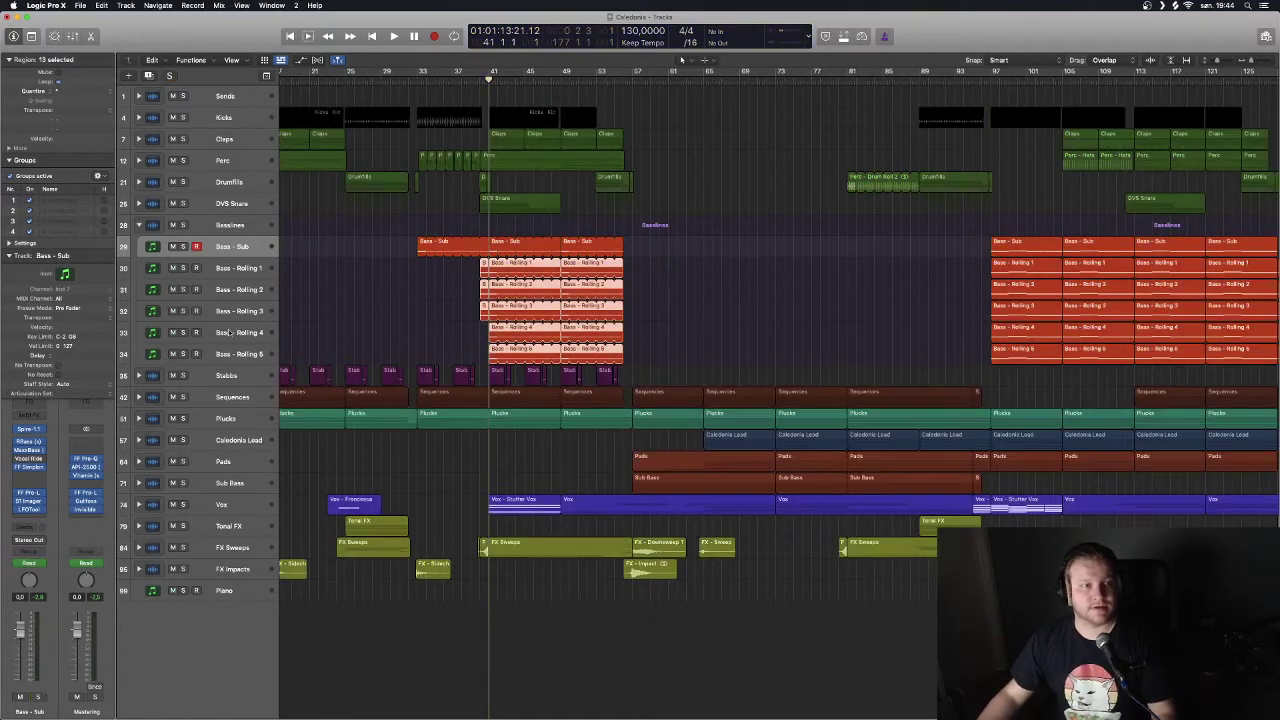
{"action": "left_click", "coordinate": [184, 269]}
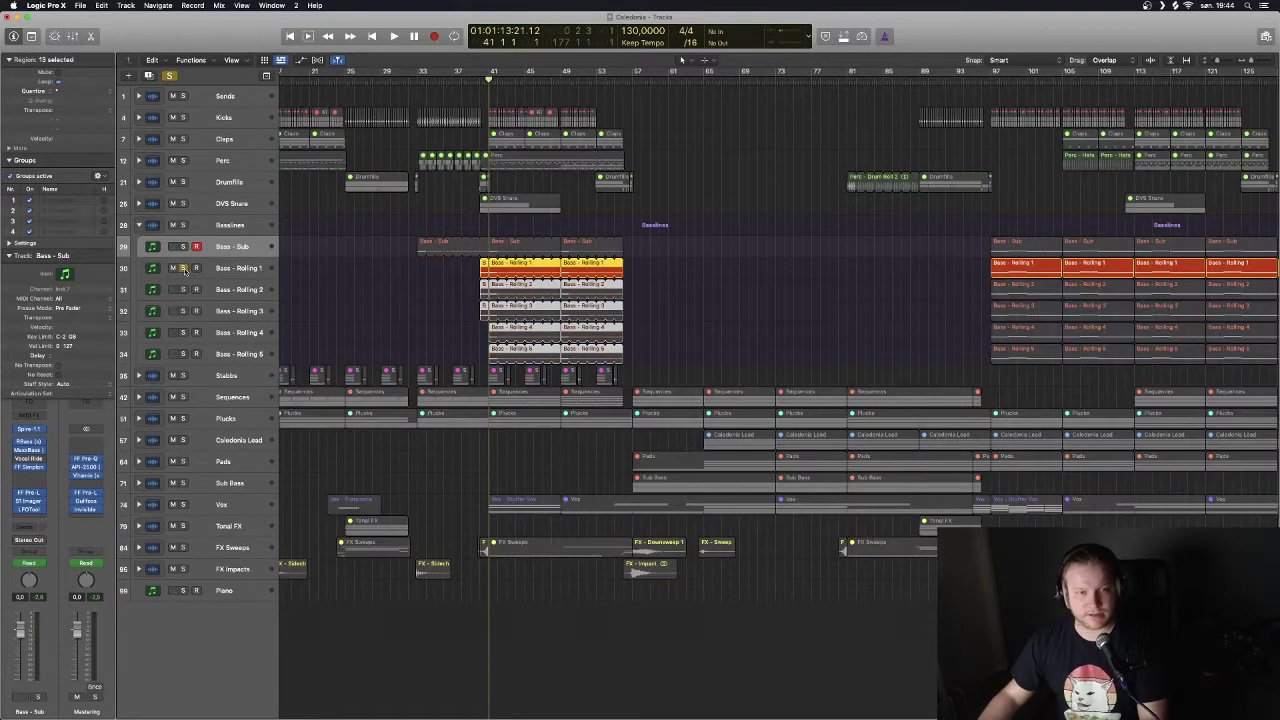
{"action": "key", "text": "space"}
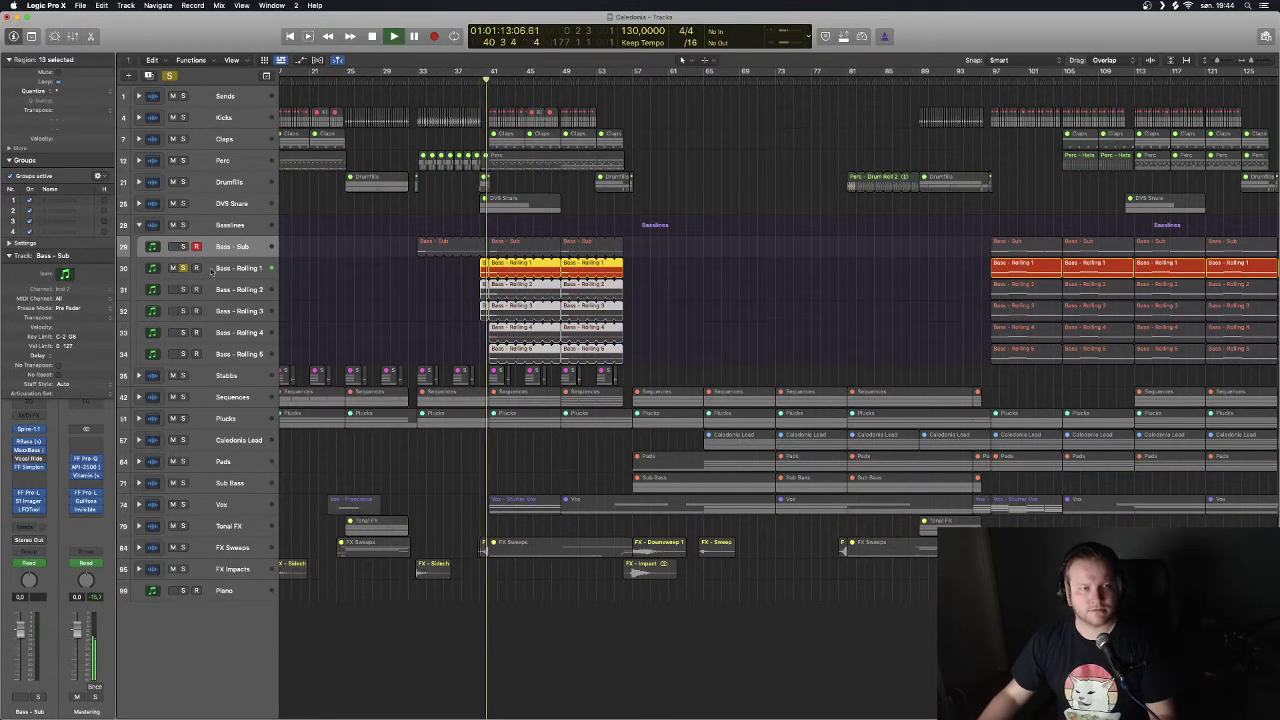
{"action": "left_click", "coordinate": [212, 270]}
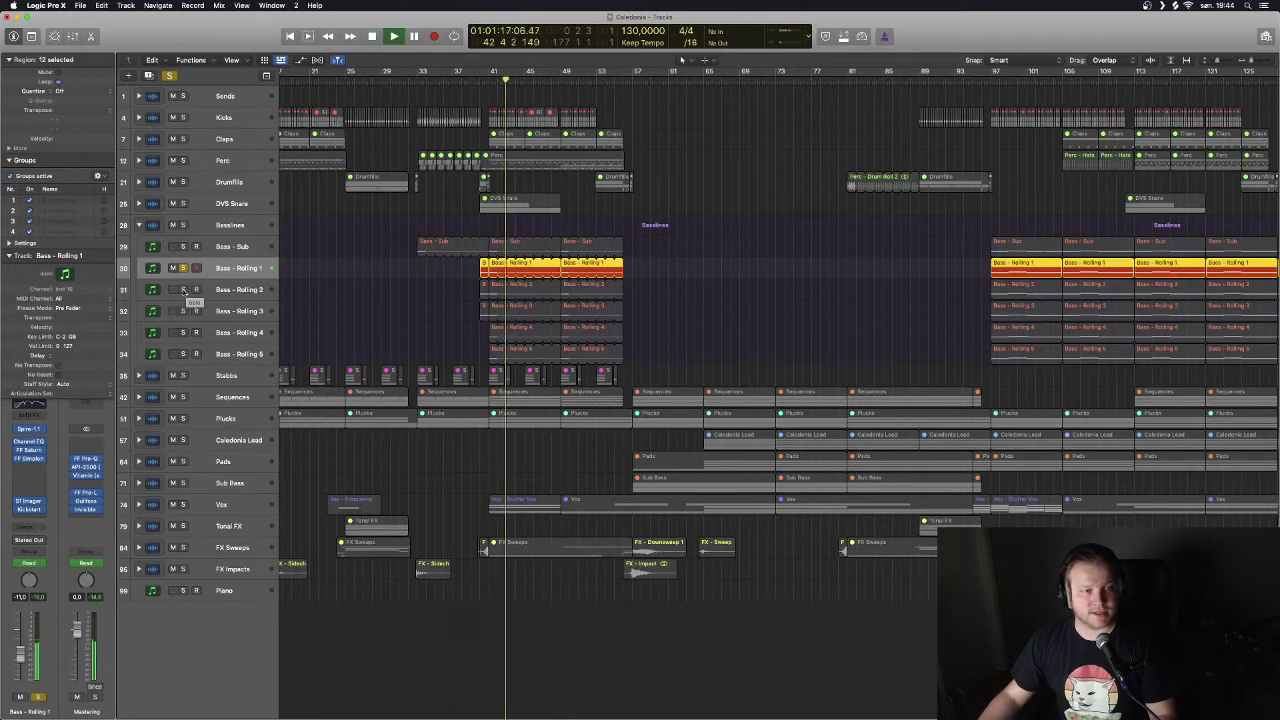
Solo Bass - Rolling 2, 3, 4 and 5 one after another during playback, and clear the solo.
{"action": "left_click", "coordinate": [183, 290]}
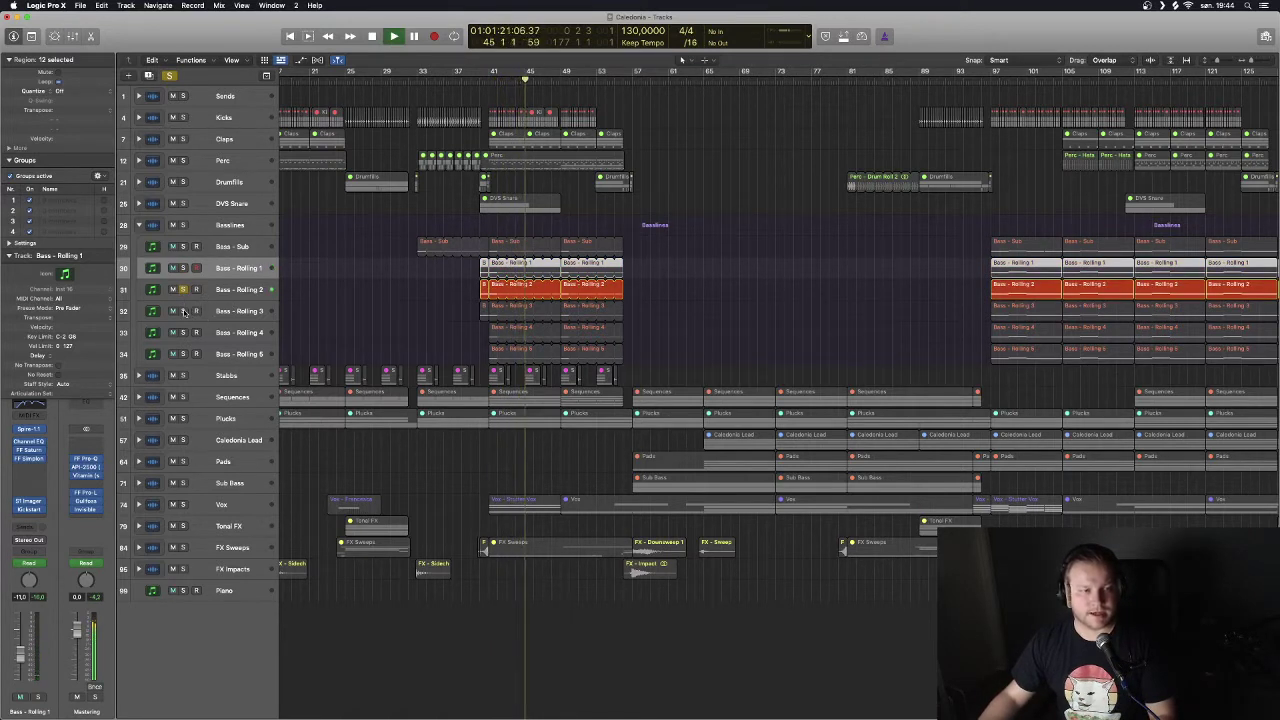
{"action": "left_click", "coordinate": [183, 311]}
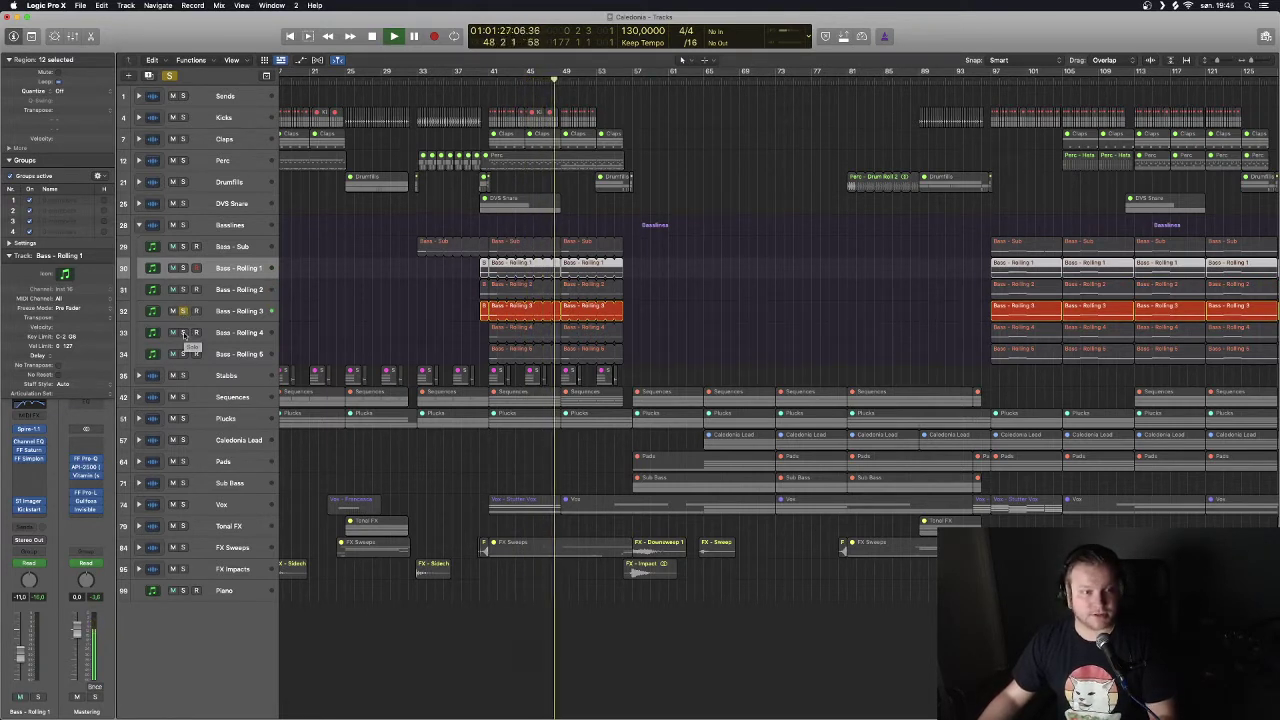
{"action": "left_click", "coordinate": [183, 332]}
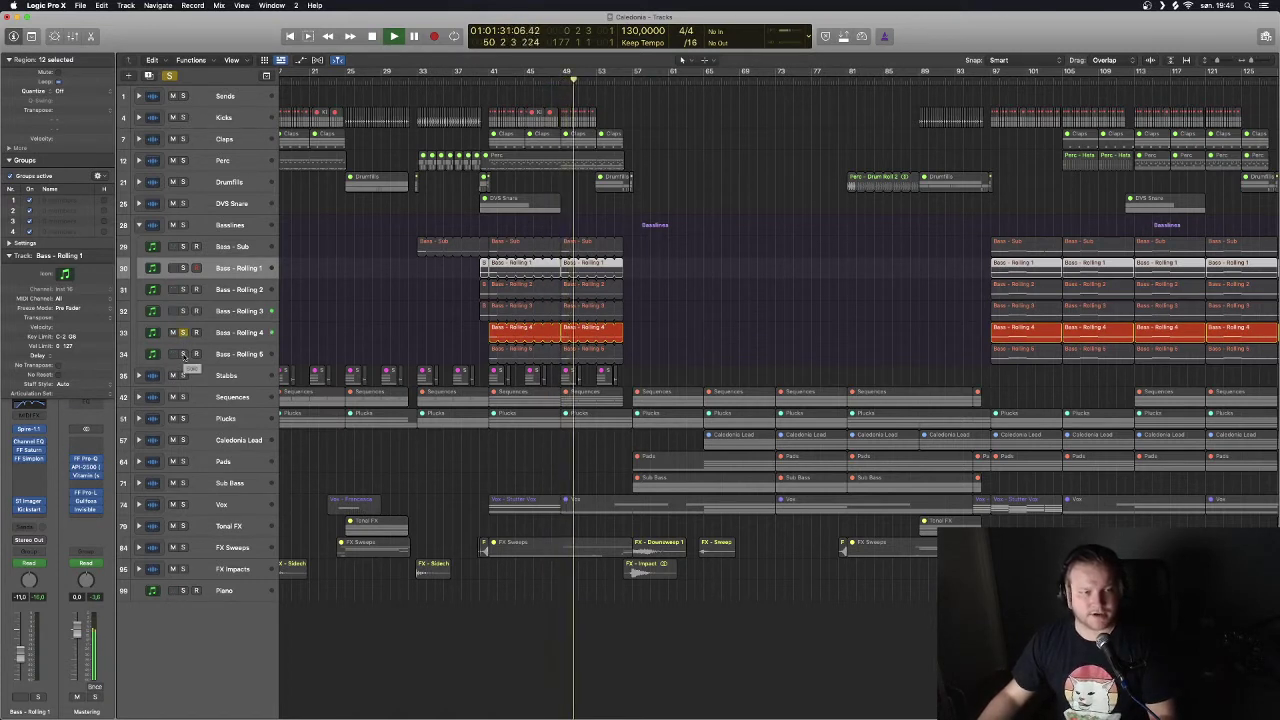
{"action": "left_click", "coordinate": [183, 354]}
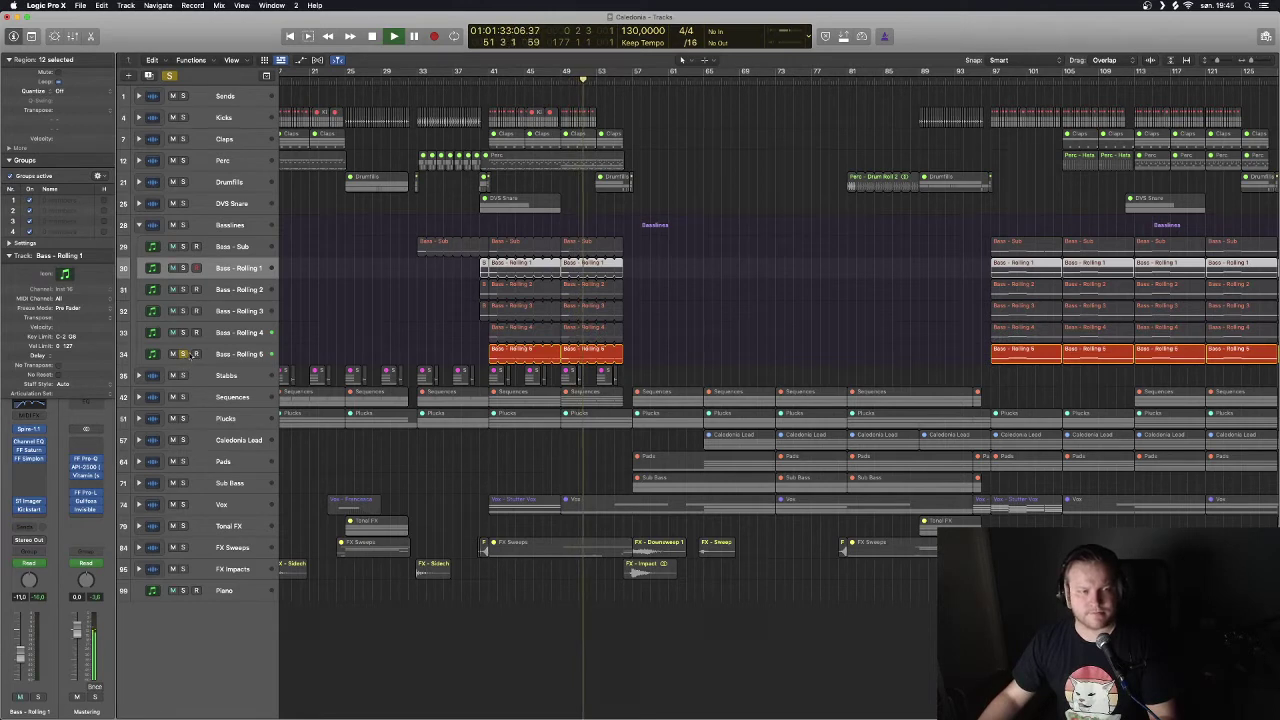
{"action": "left_click", "coordinate": [183, 354]}
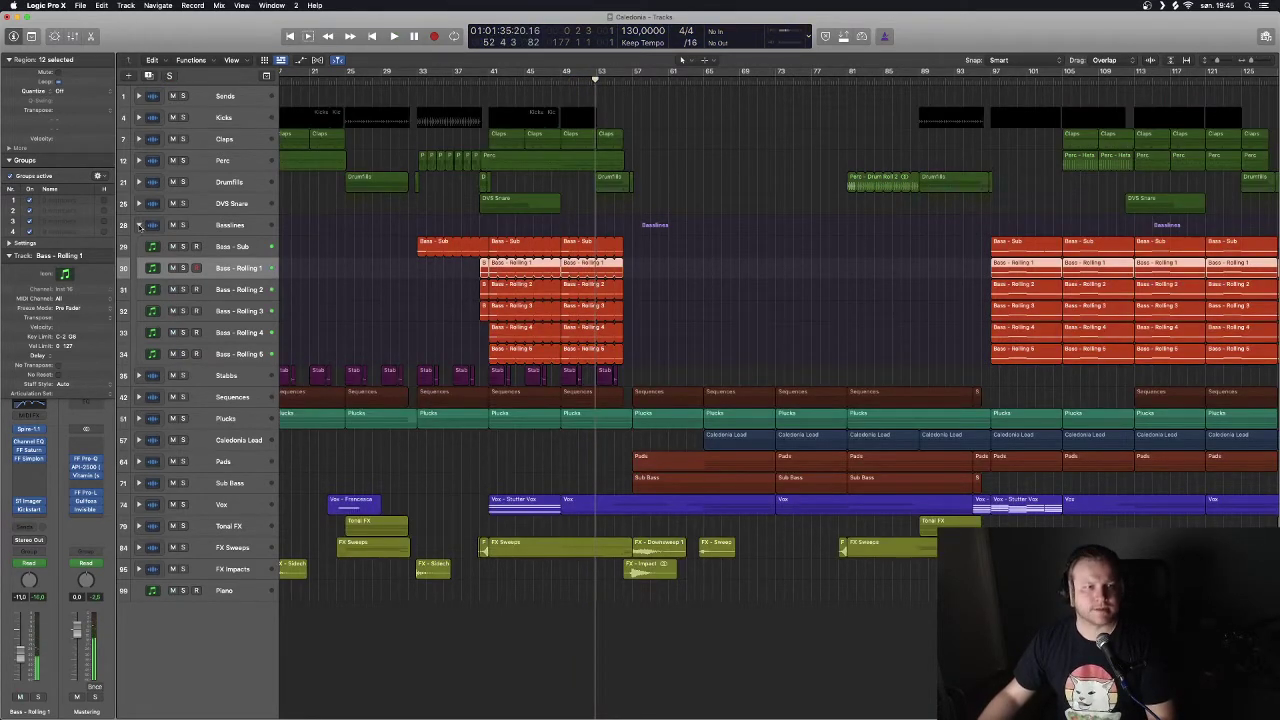
Solo the whole Basslines stack and play it from just before bar 41 with its bass tracks shown.
{"action": "left_click", "coordinate": [139, 225]}
{"action": "left_click", "coordinate": [183, 225]}
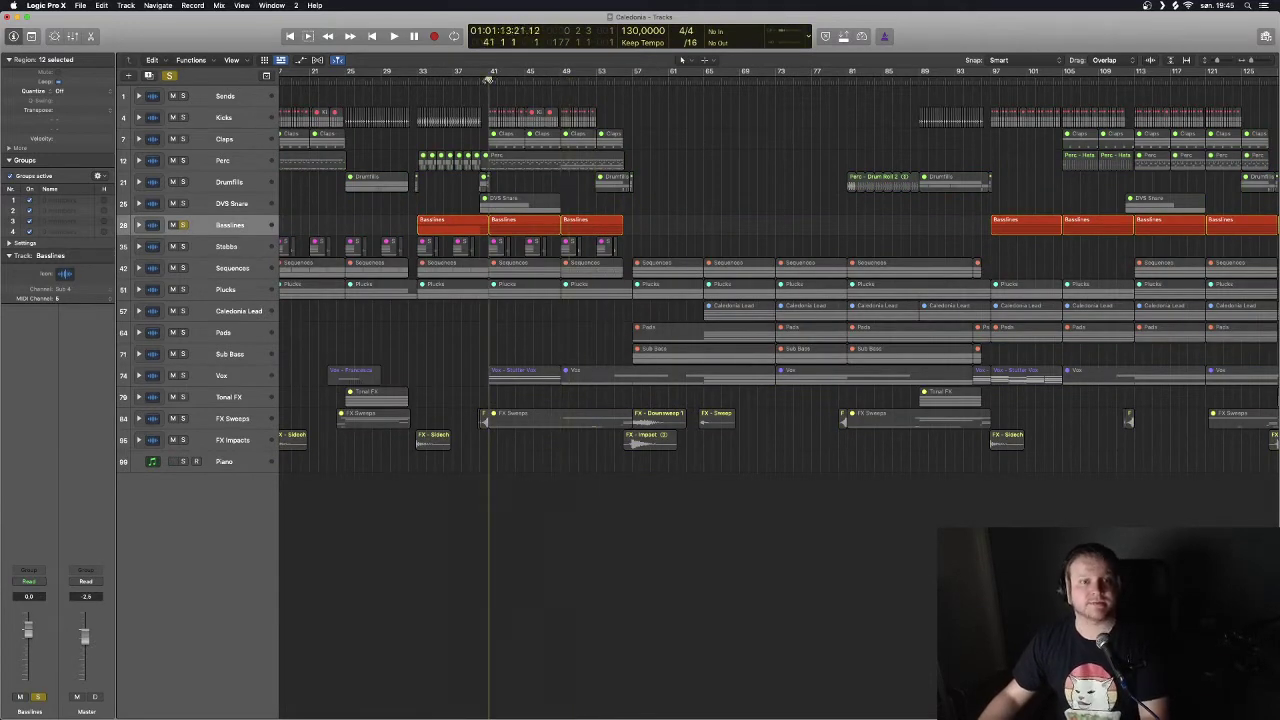
{"action": "left_click", "coordinate": [139, 225]}
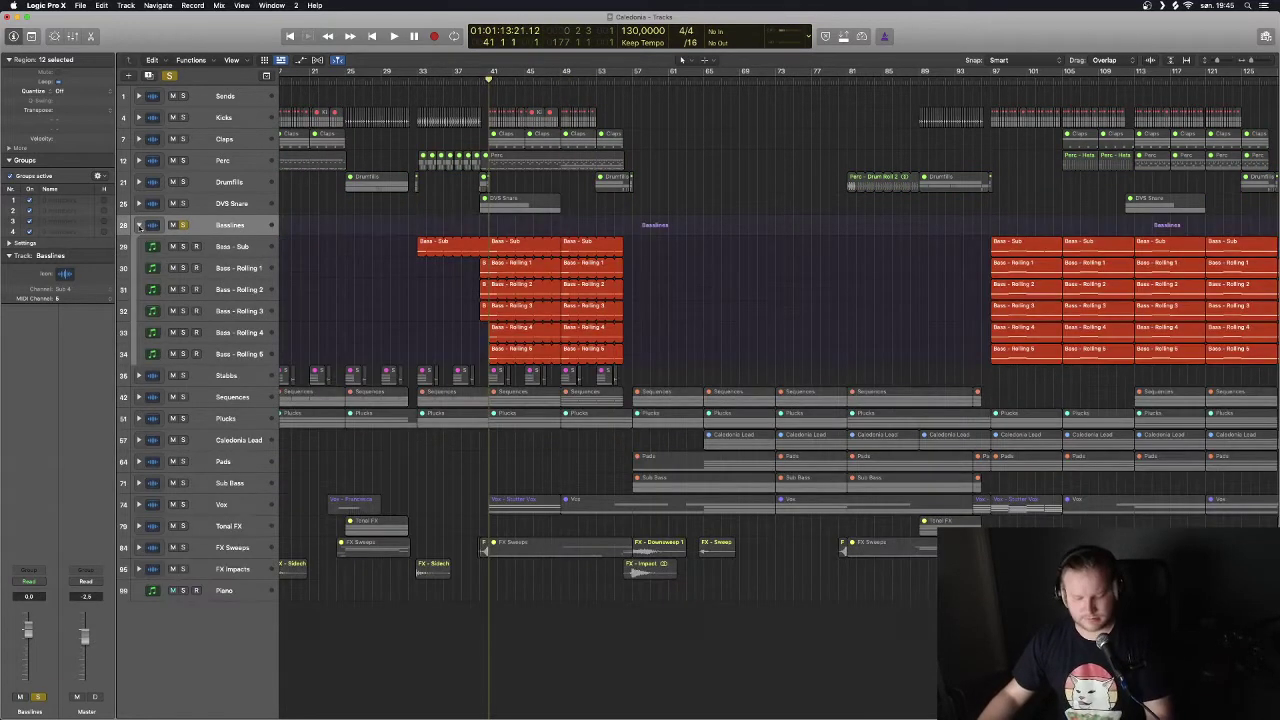
{"action": "key", "text": "space"}
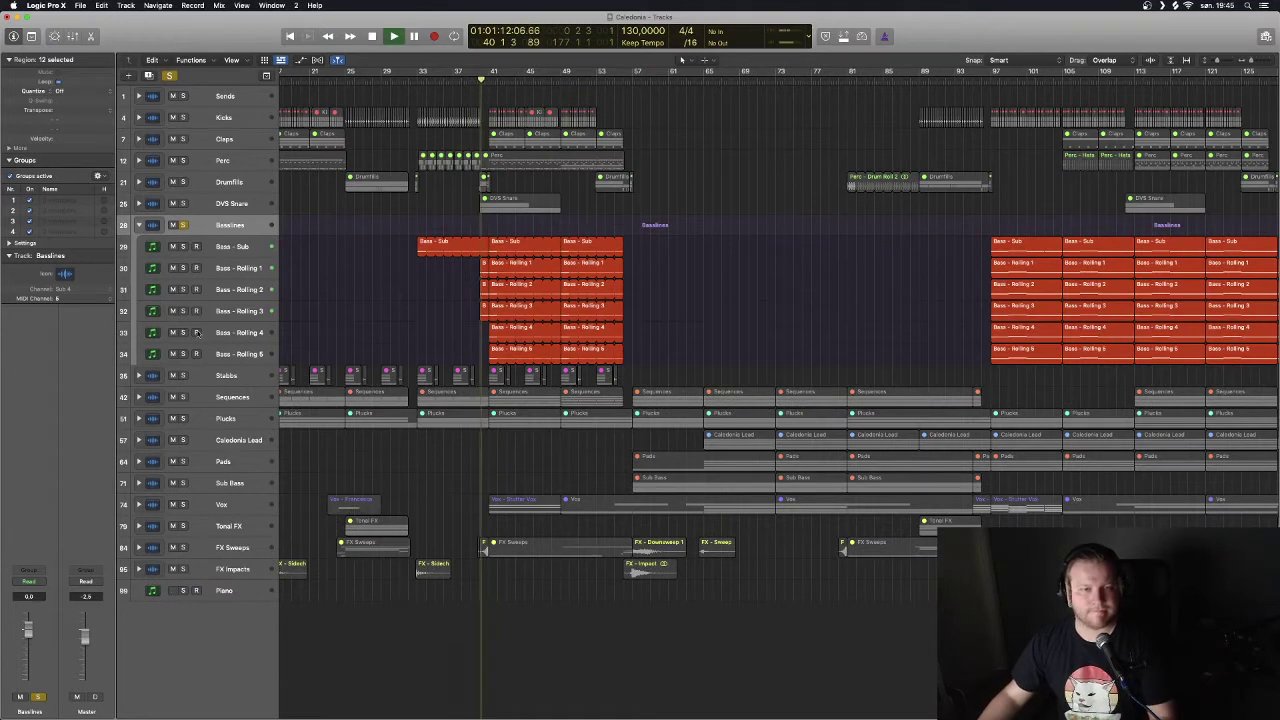
Select Bass - Sub, collapse the track parameters to reveal its full channel strip, and stop playback.
{"action": "left_click", "coordinate": [362, 258]}
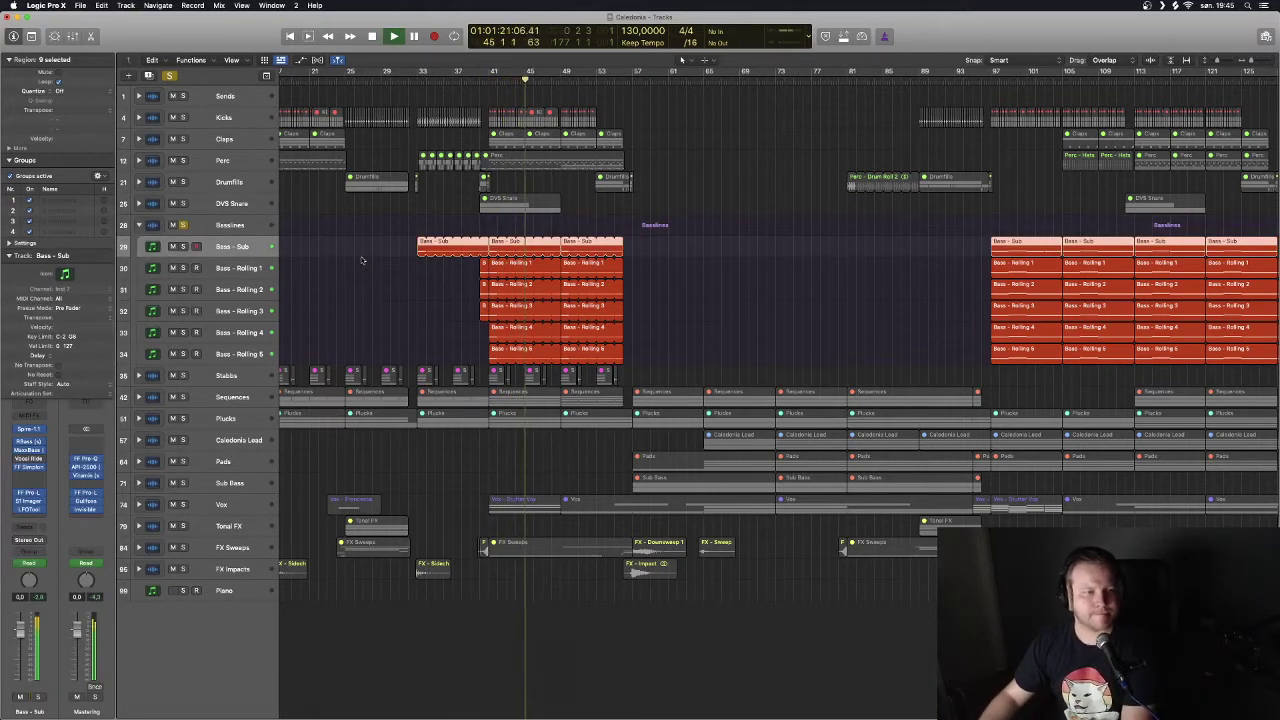
{"action": "key", "text": "Down"}
{"action": "key", "text": "Down"}
{"action": "key", "text": "Up"}
{"action": "key", "text": "Up"}
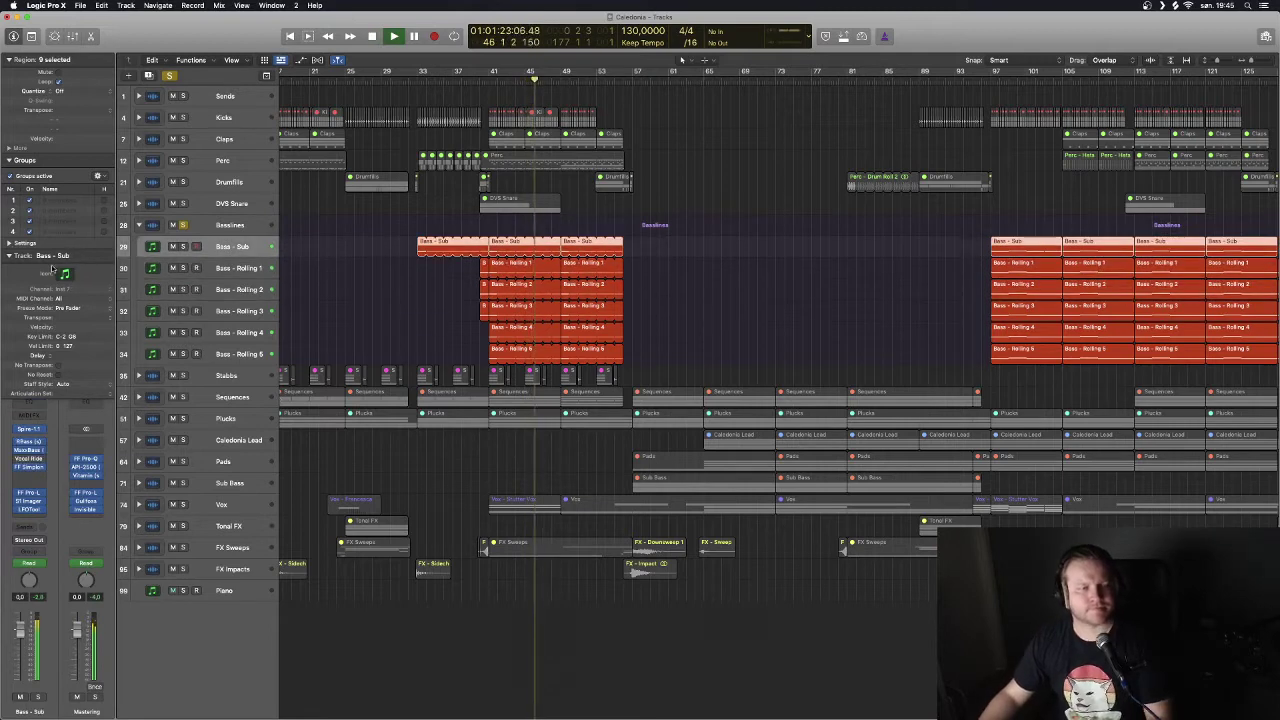
{"action": "left_click", "coordinate": [9, 255]}
{"action": "key", "text": "space"}
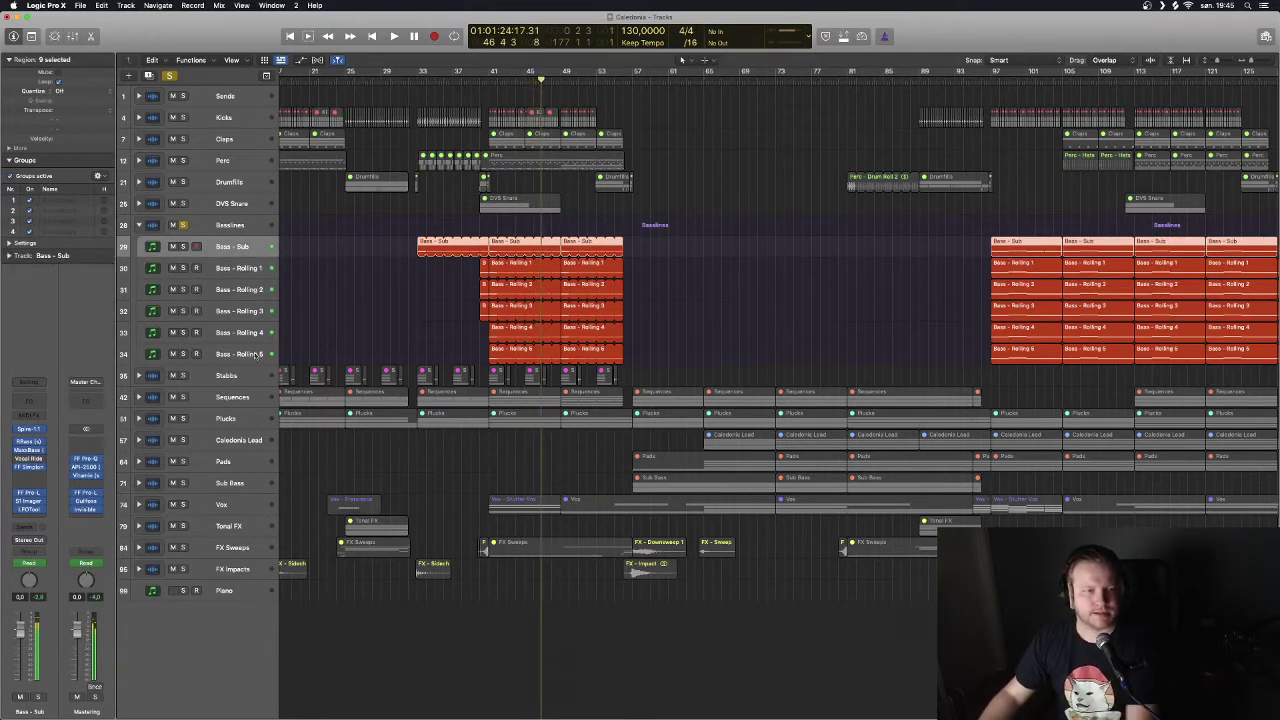
Step through the Bass - Rolling tracks to examine the instruments and effect plug-ins on their channel strips.
{"action": "key", "text": "Down"}
{"action": "key", "text": "Down"}
{"action": "key", "text": "Down"}
{"action": "key", "text": "Up"}
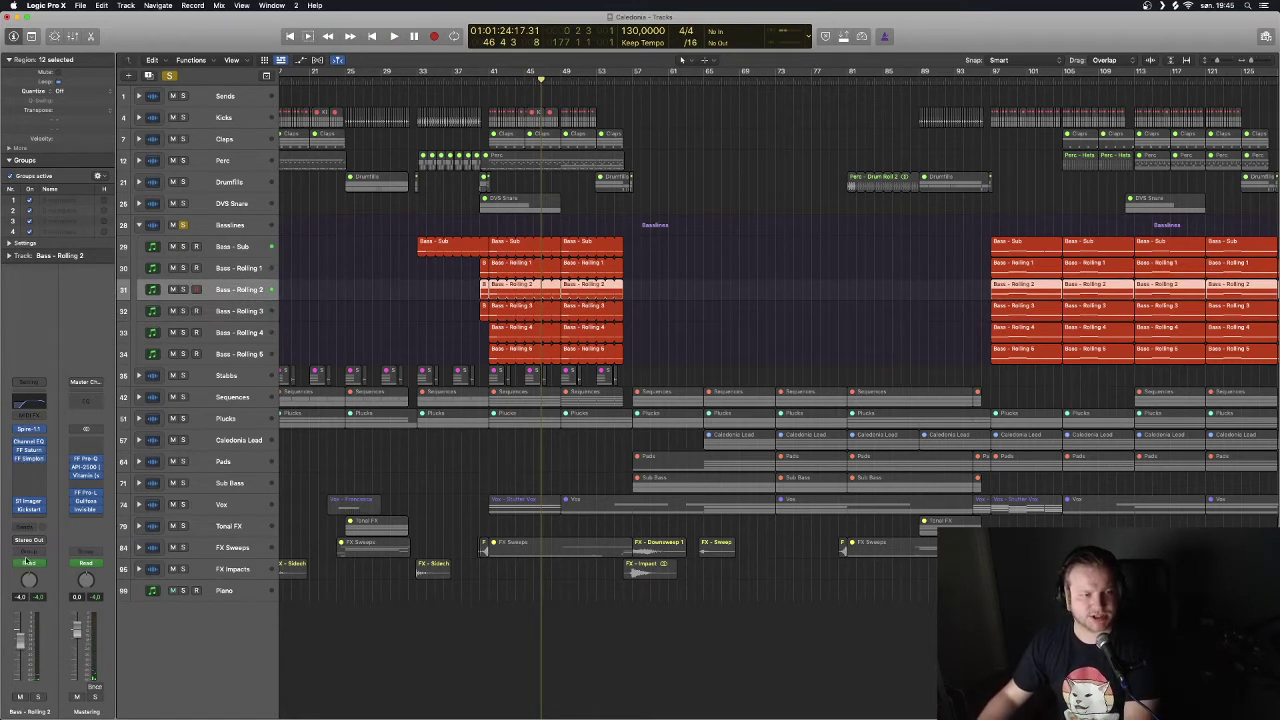
{"action": "key", "text": "Down"}
{"action": "key", "text": "Up"}
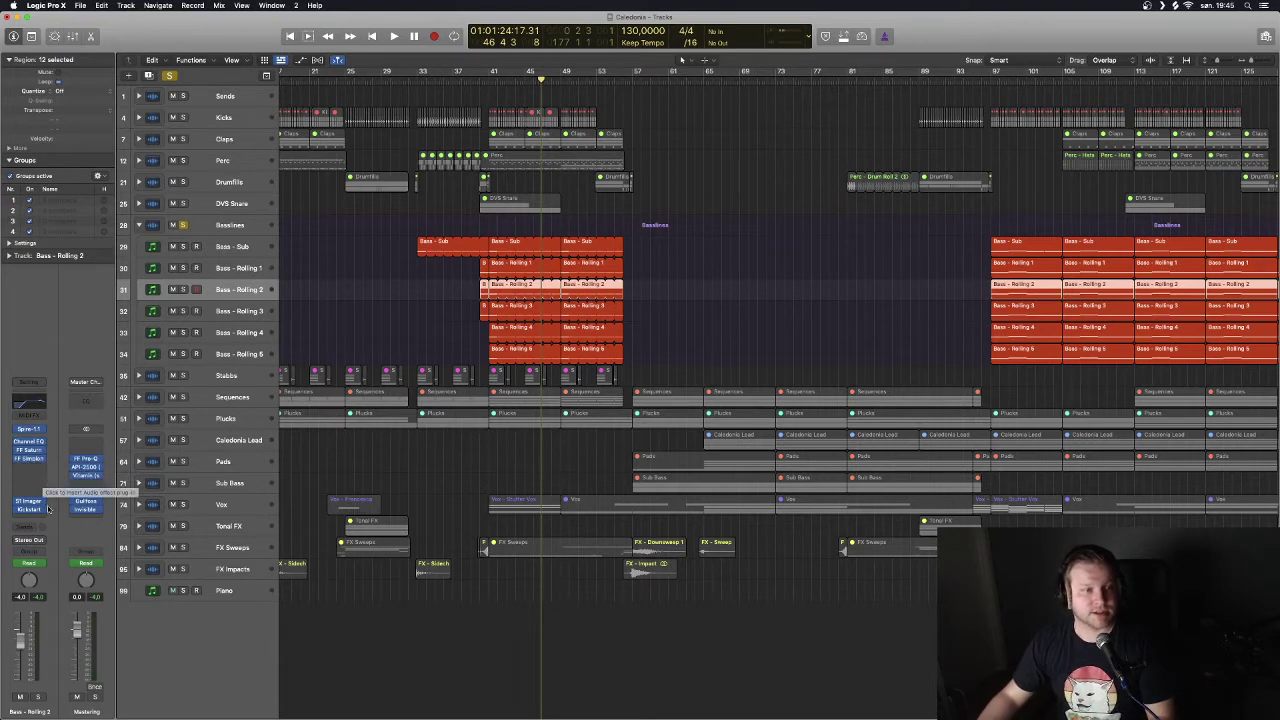
{"action": "key", "text": "Down"}
{"action": "key", "text": "Down"}
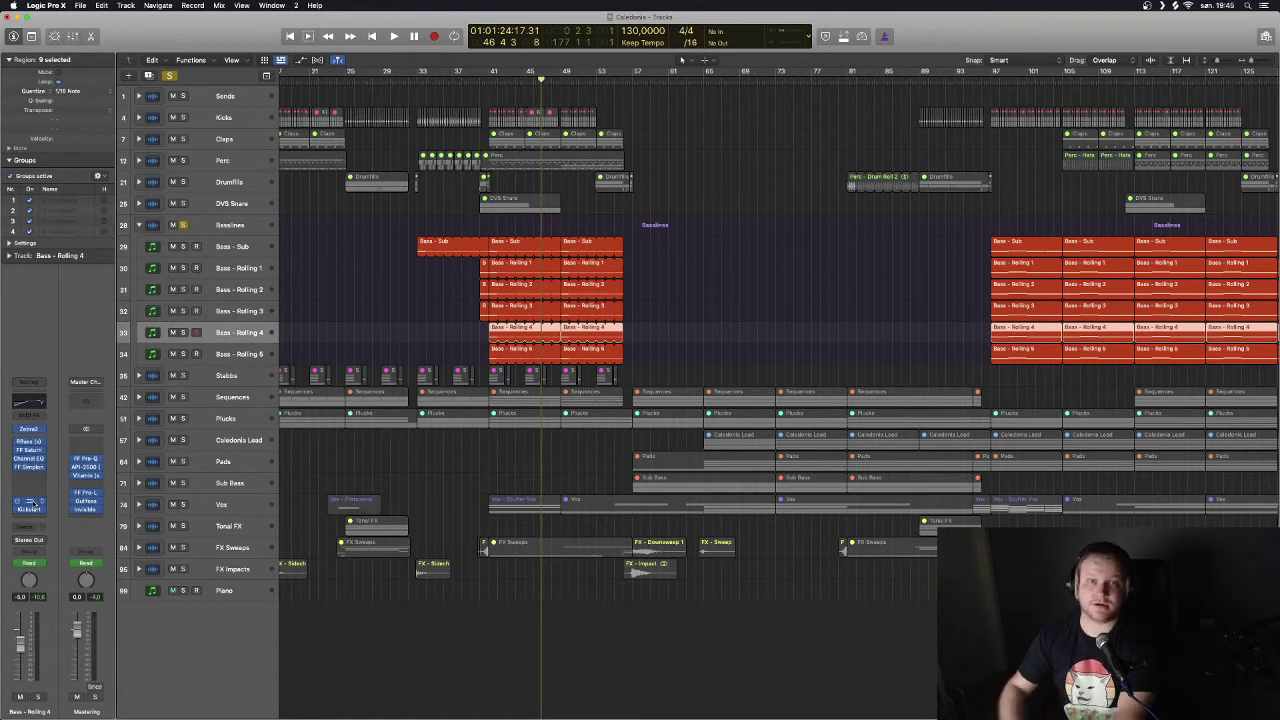
{"action": "key", "text": "Up"}
{"action": "key", "text": "Up"}
{"action": "key", "text": "Up"}
{"action": "key", "text": "Up"}
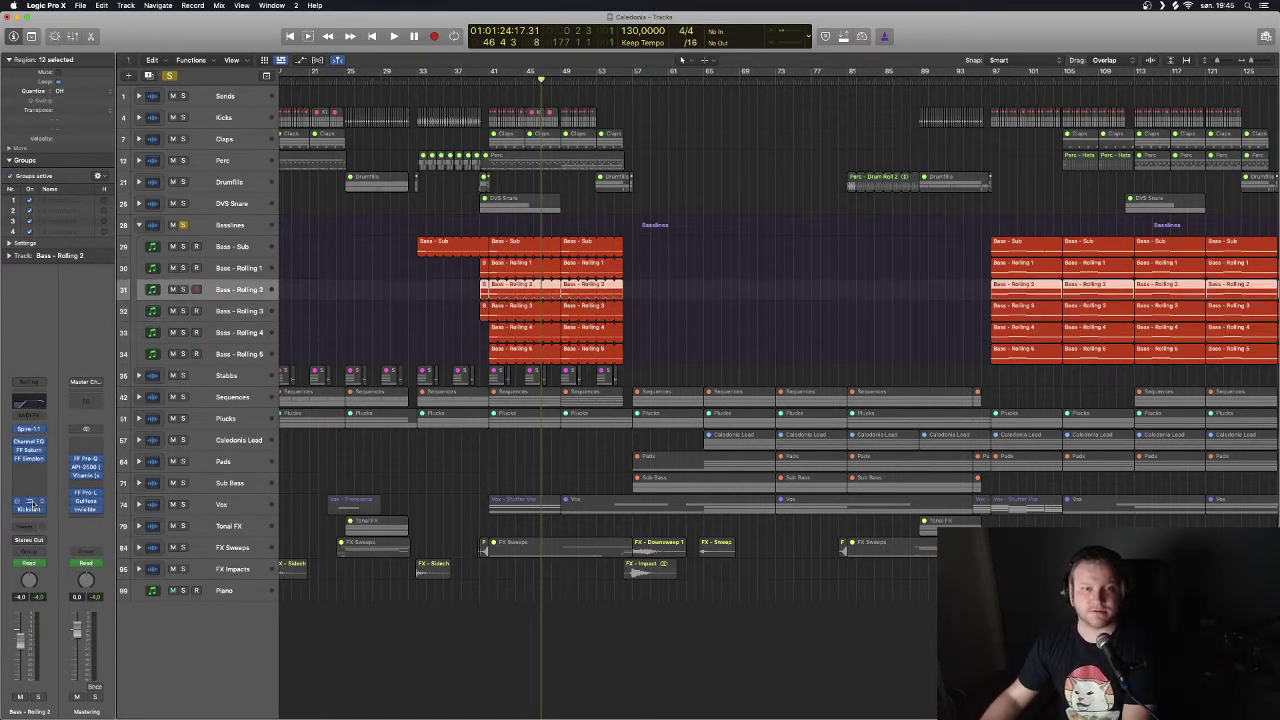
{"action": "key", "text": "Down"}
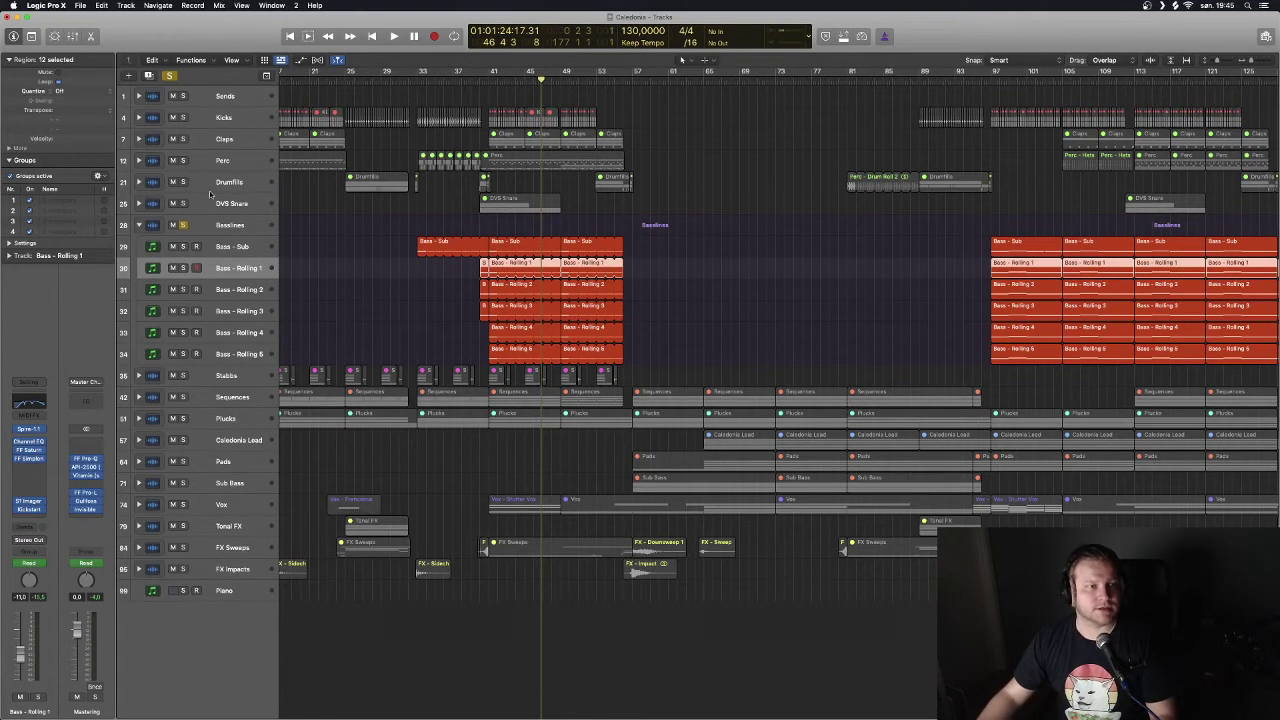
Solo all stacks from Kicks down to Basslines, collapse Basslines, and play from just before bar 41.
{"action": "left_click", "coordinate": [184, 227]}
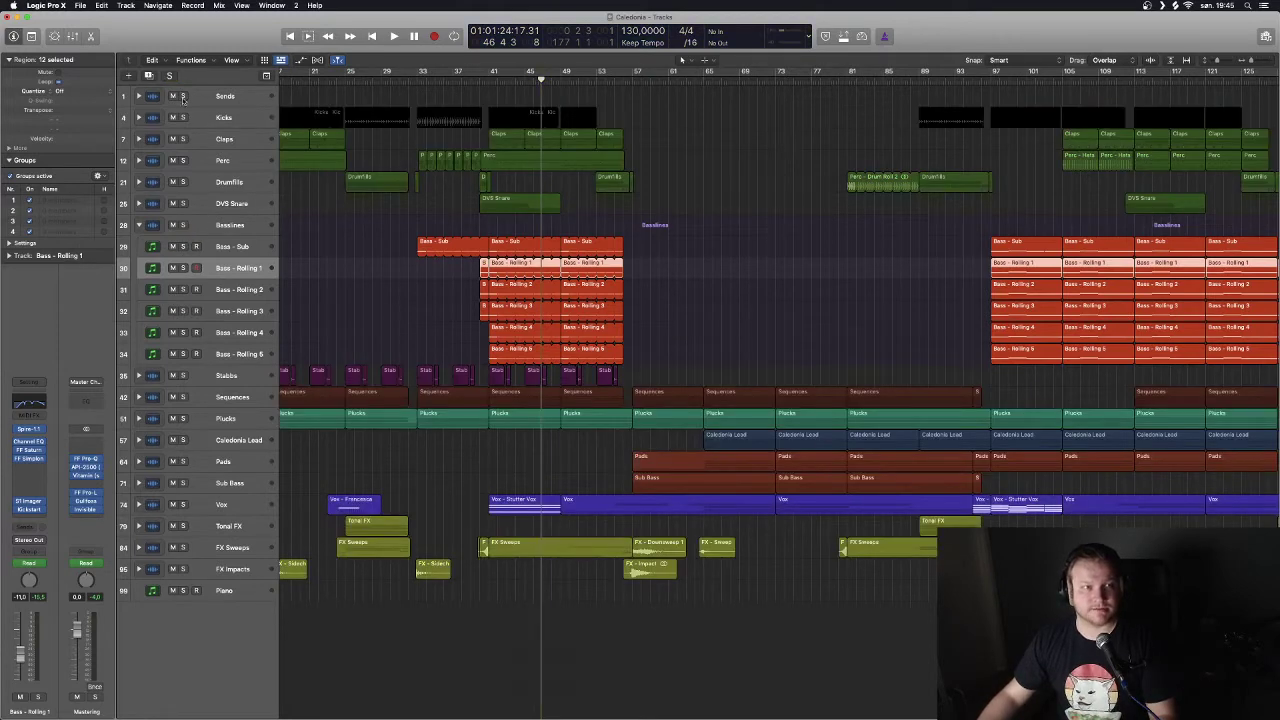
{"action": "left_click_drag", "start_coordinate": [184, 118], "coordinate": [184, 222]}
{"action": "left_click", "coordinate": [138, 225]}
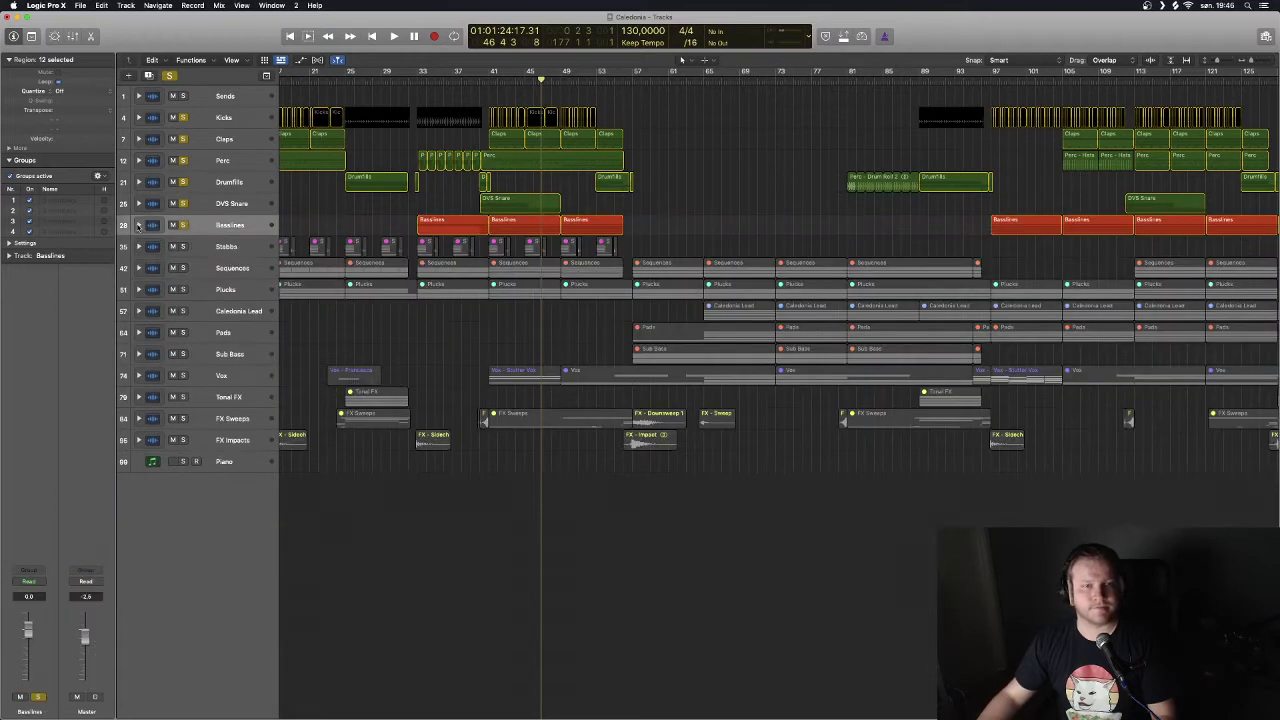
{"action": "key", "text": "space"}
{"action": "key", "text": "space"}
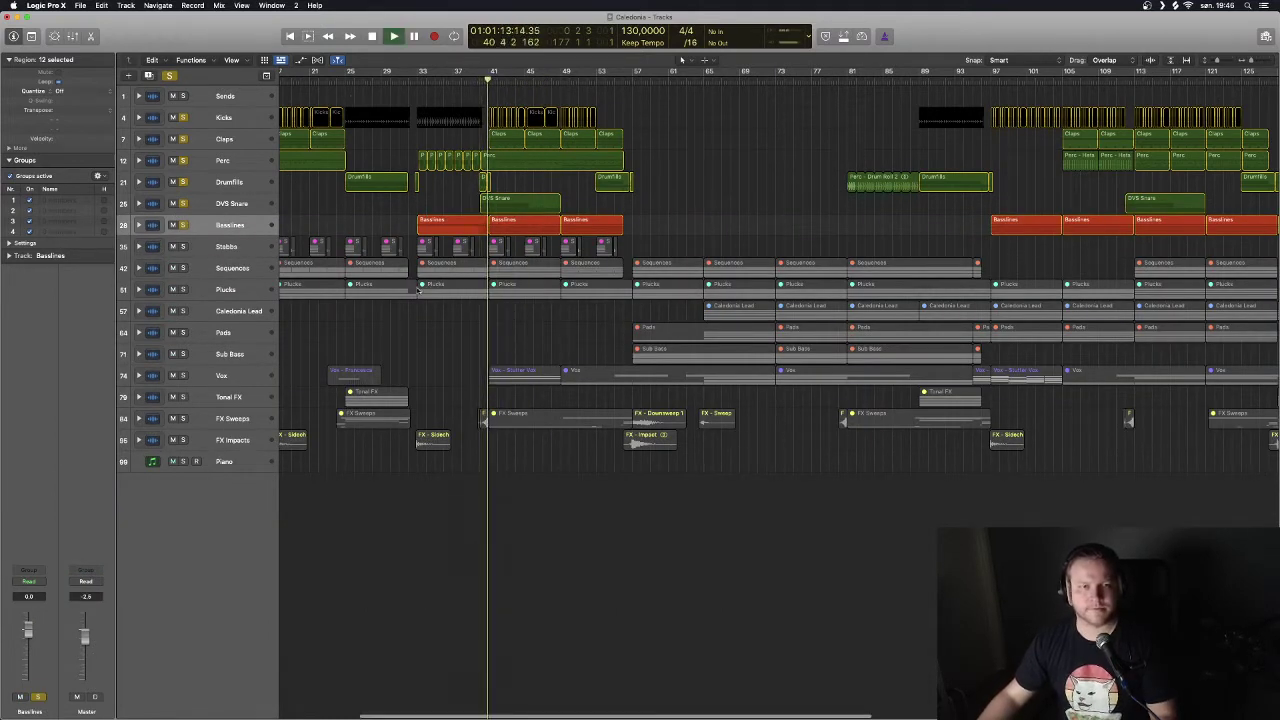
Stop playback, enlarge the tracks, expand the Basslines stack, and play the soloed drums and bass from just before bar 97.
{"action": "key", "text": "super+Down"}
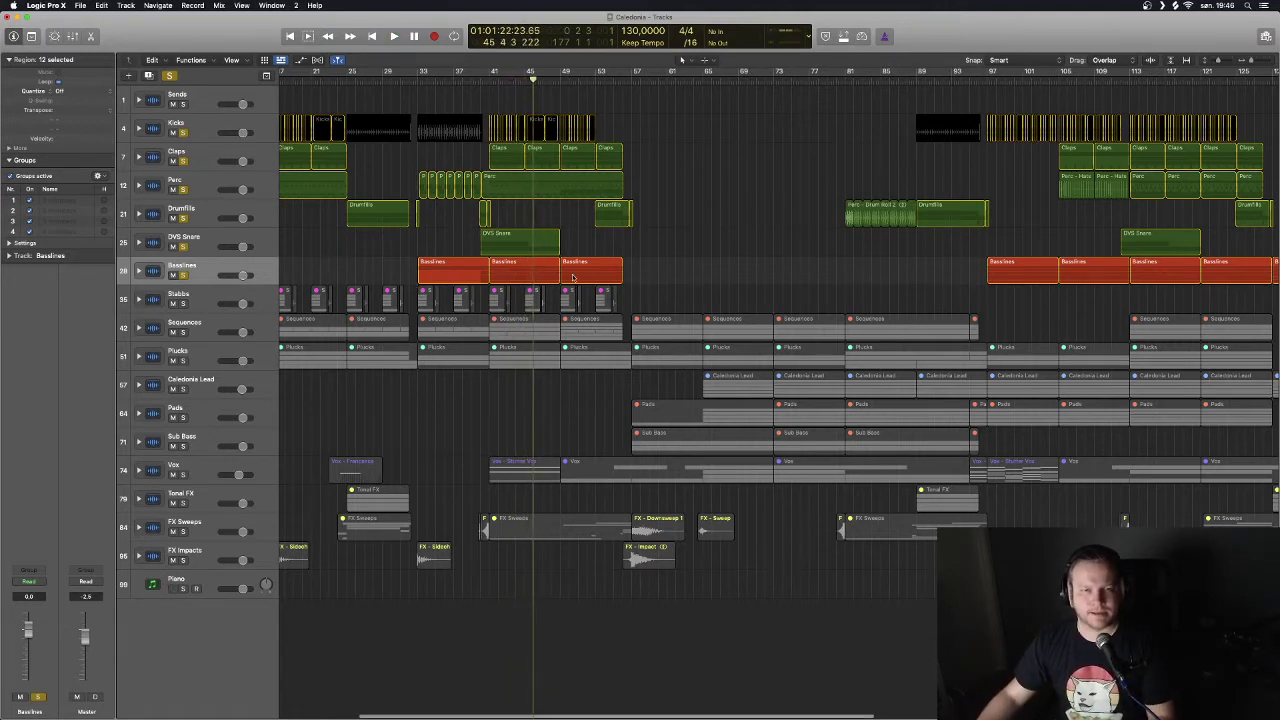
{"action": "scroll", "coordinate": [572, 278], "scroll_direction": "up", "scroll_amount": 3}
{"action": "scroll", "coordinate": [573, 278], "scroll_direction": "right", "scroll_amount": 2}
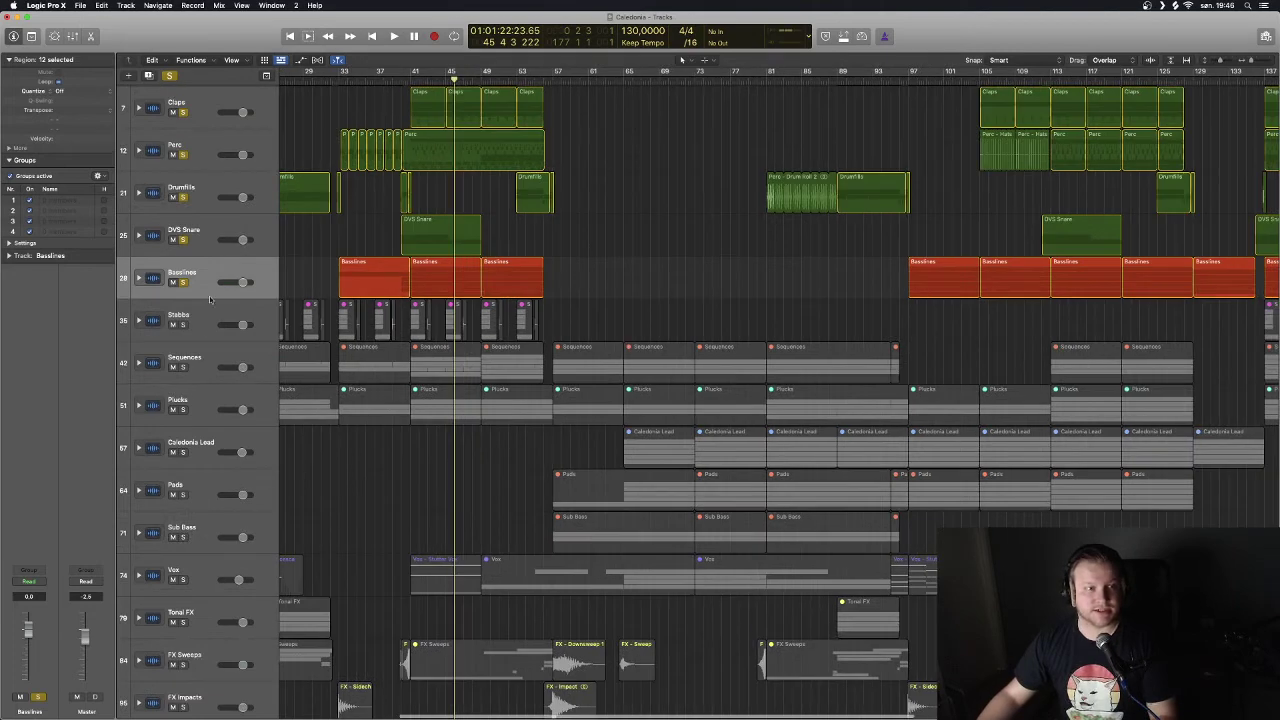
{"action": "left_click", "coordinate": [137, 277]}
{"action": "scroll", "coordinate": [655, 280], "scroll_direction": "right", "scroll_amount": 4}
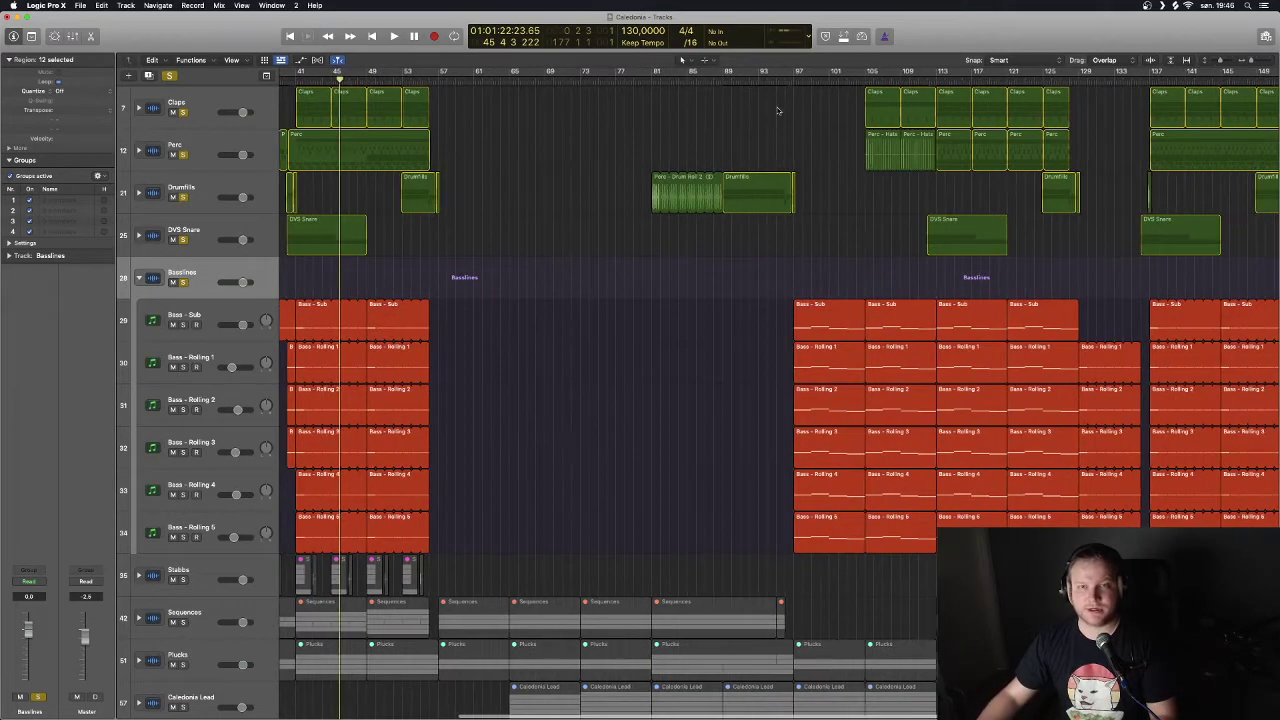
{"action": "left_click", "coordinate": [786, 84]}
{"action": "key", "text": "space"}
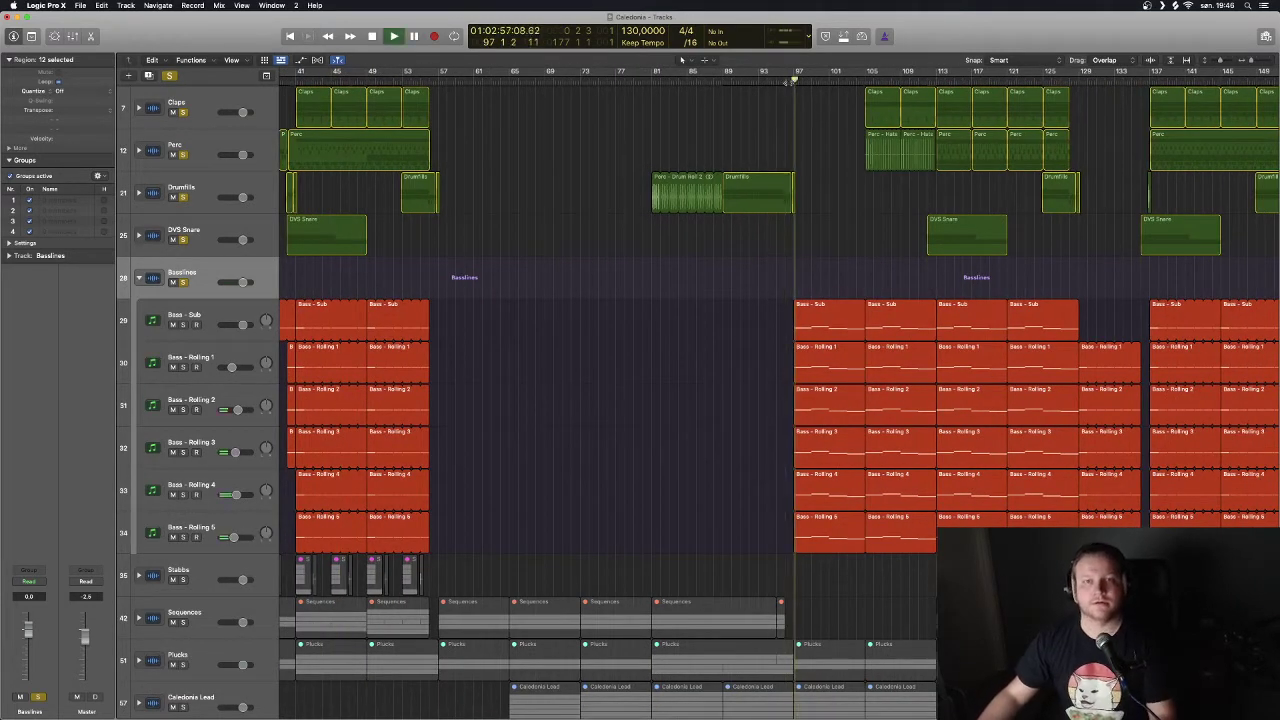
{"action": "scroll", "coordinate": [704, 368], "scroll_direction": "up", "scroll_amount": 2}
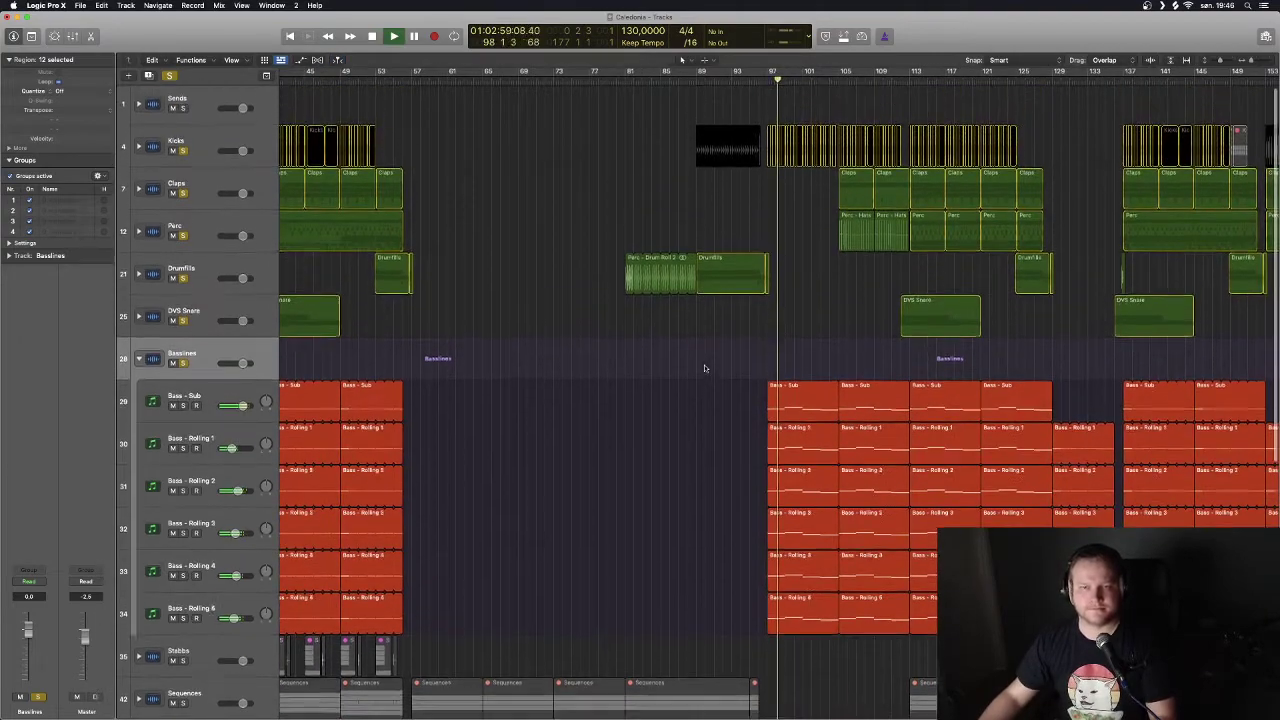
Look over the Basslines regions while the soloed drums and bass play from bar 97, and stop playback.
{"action": "scroll", "coordinate": [704, 368], "scroll_direction": "down", "scroll_amount": 3}
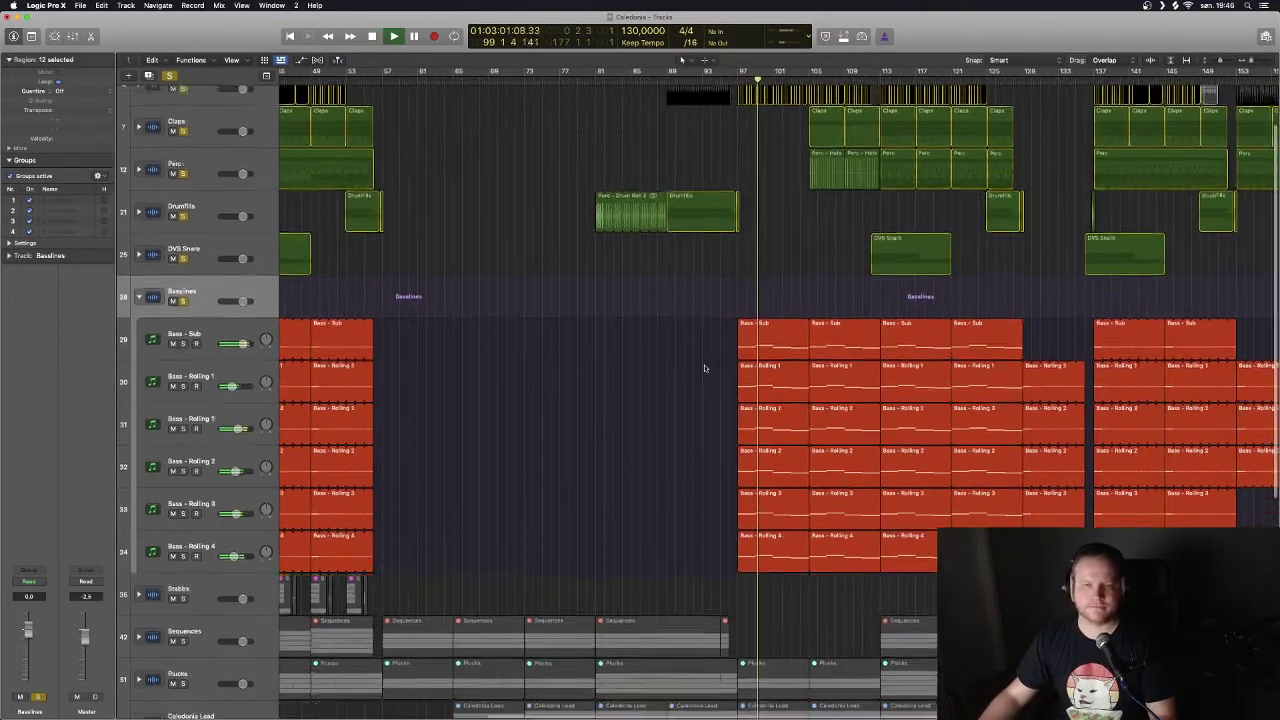
{"action": "scroll", "coordinate": [704, 368], "scroll_direction": "down", "scroll_amount": 2}
{"action": "scroll", "coordinate": [704, 368], "scroll_direction": "left", "scroll_amount": 3}
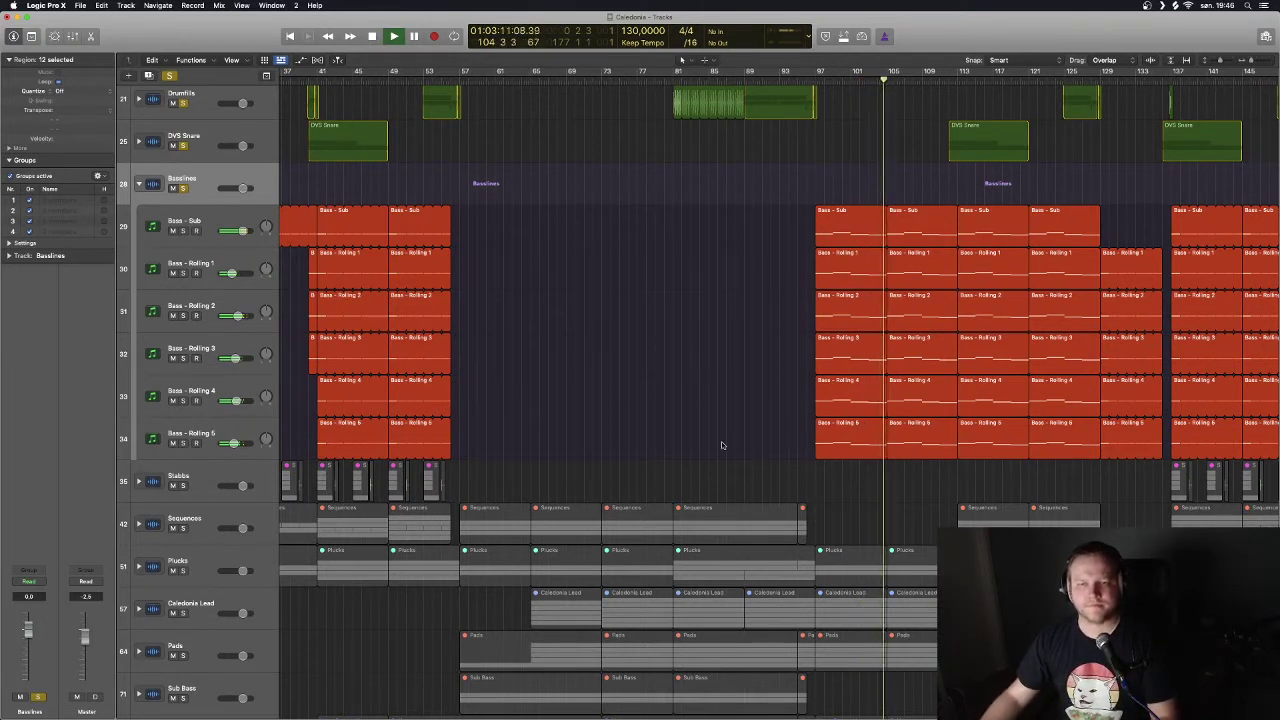
{"action": "key", "text": "space"}
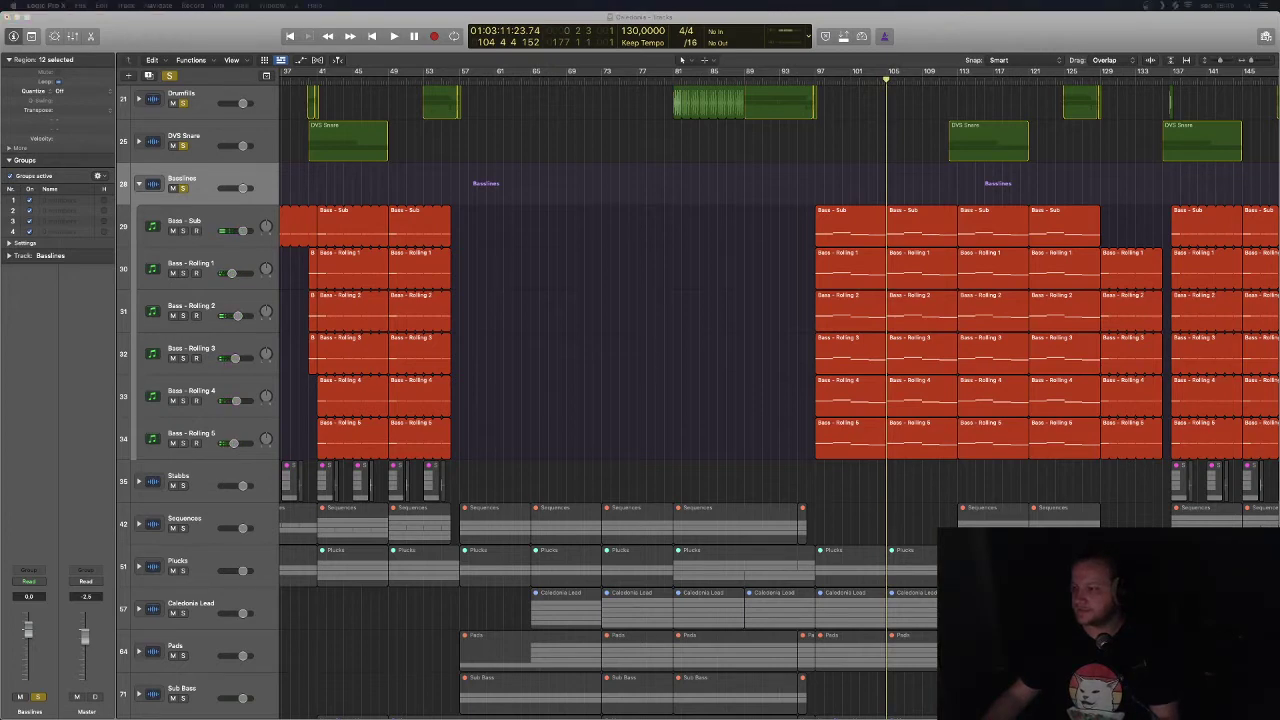
Collapse the Basslines stack and clear all track solos.
{"action": "scroll", "coordinate": [489, 391], "scroll_direction": "left", "scroll_amount": 5}
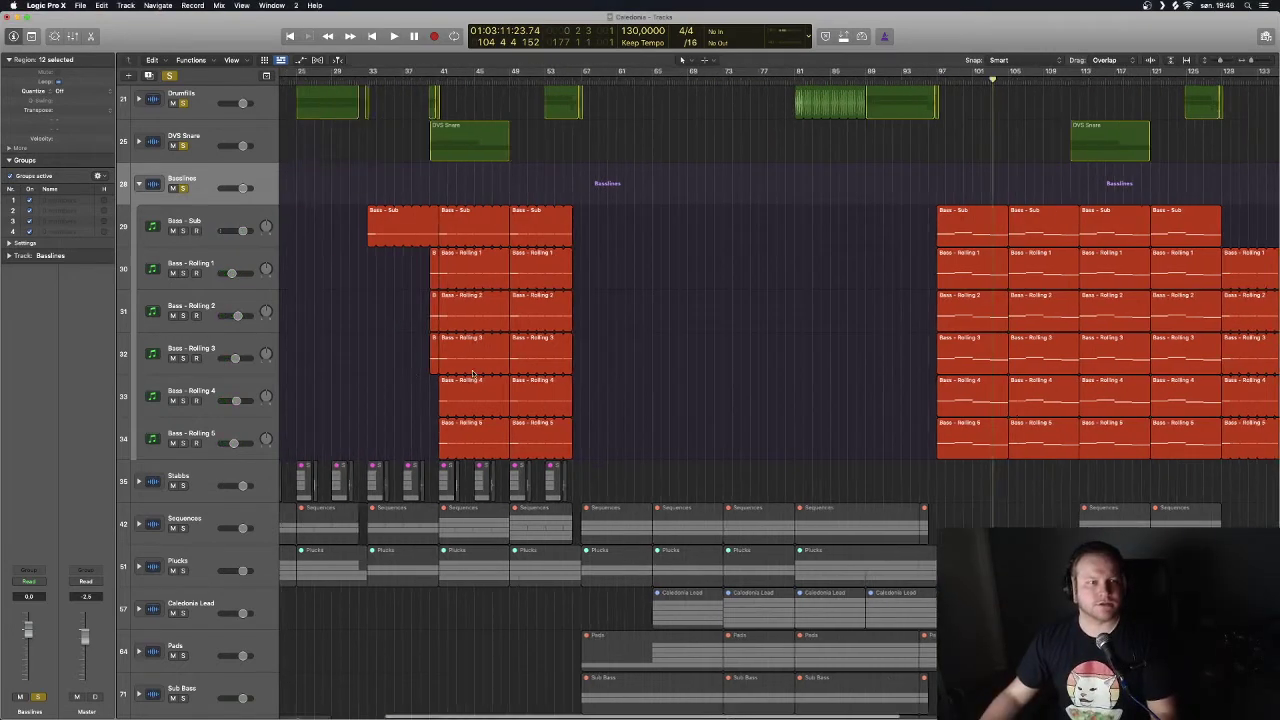
{"action": "left_click", "coordinate": [139, 184]}
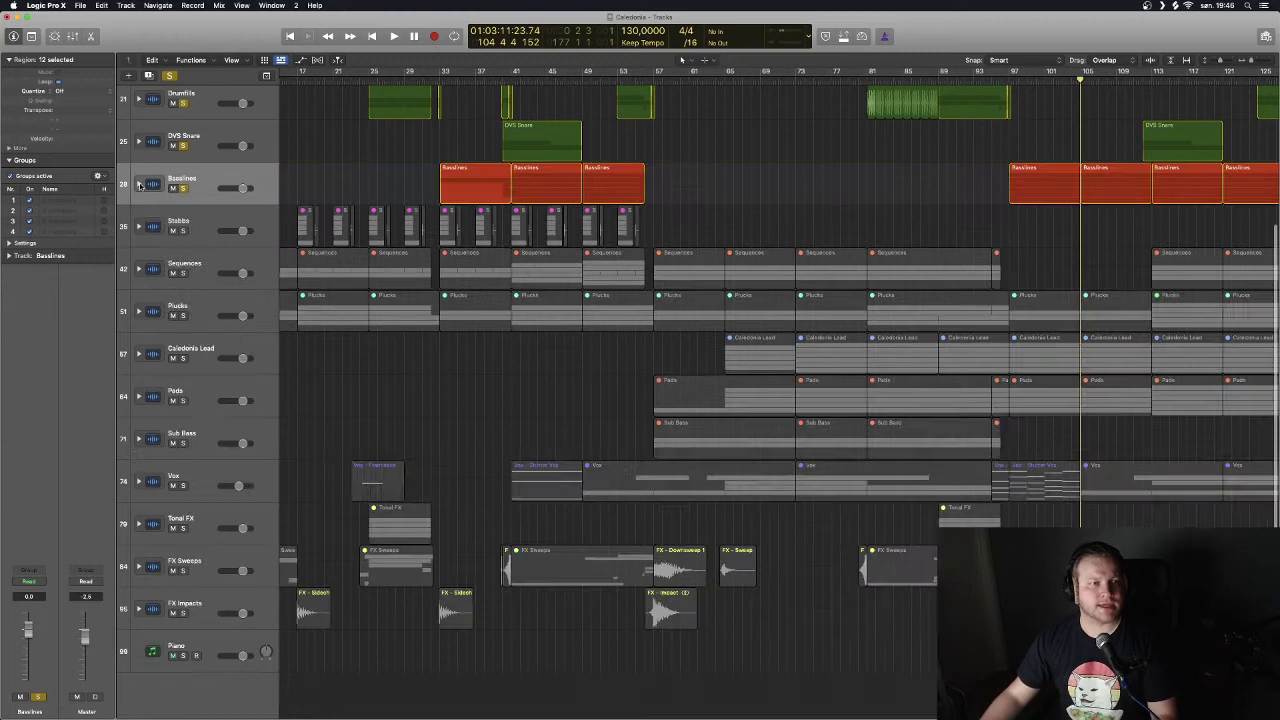
{"action": "left_click", "coordinate": [170, 76]}
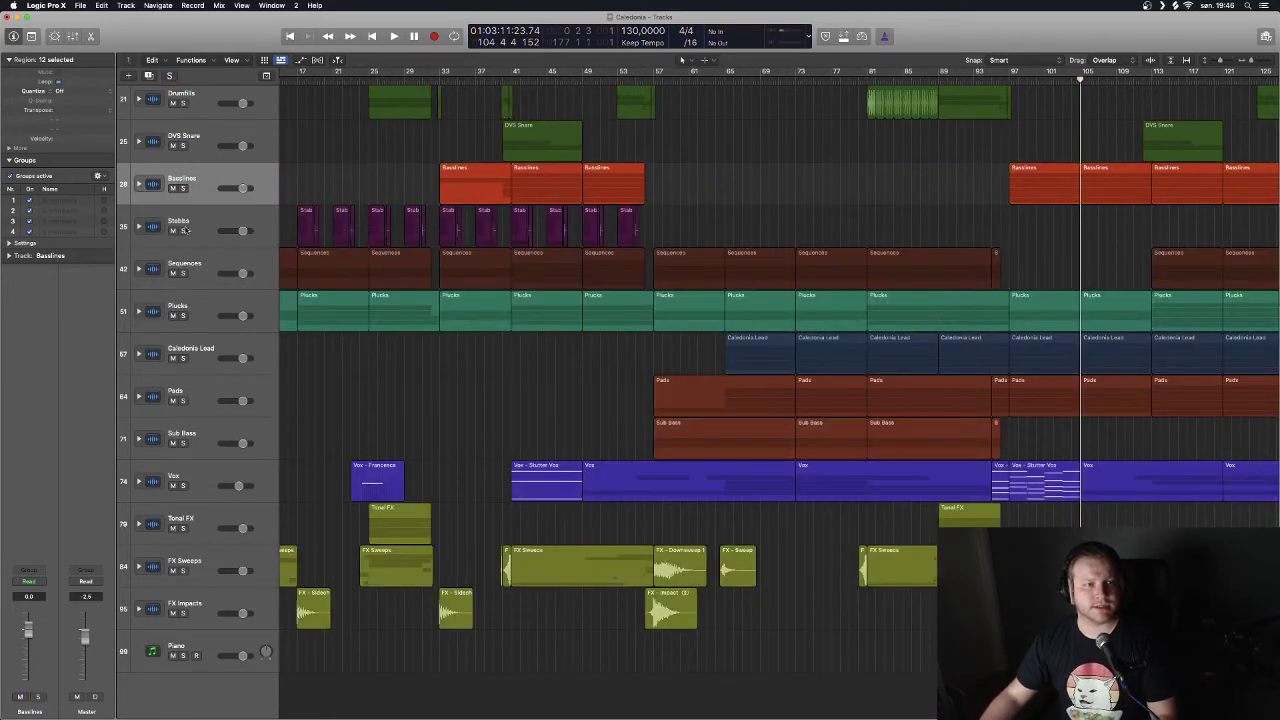
Solo and expand the Stabbs stack, with the playhead at the start of the project.
{"action": "left_click", "coordinate": [183, 230]}
{"action": "left_click", "coordinate": [139, 226]}
{"action": "scroll", "coordinate": [479, 401], "scroll_direction": "left", "scroll_amount": 5}
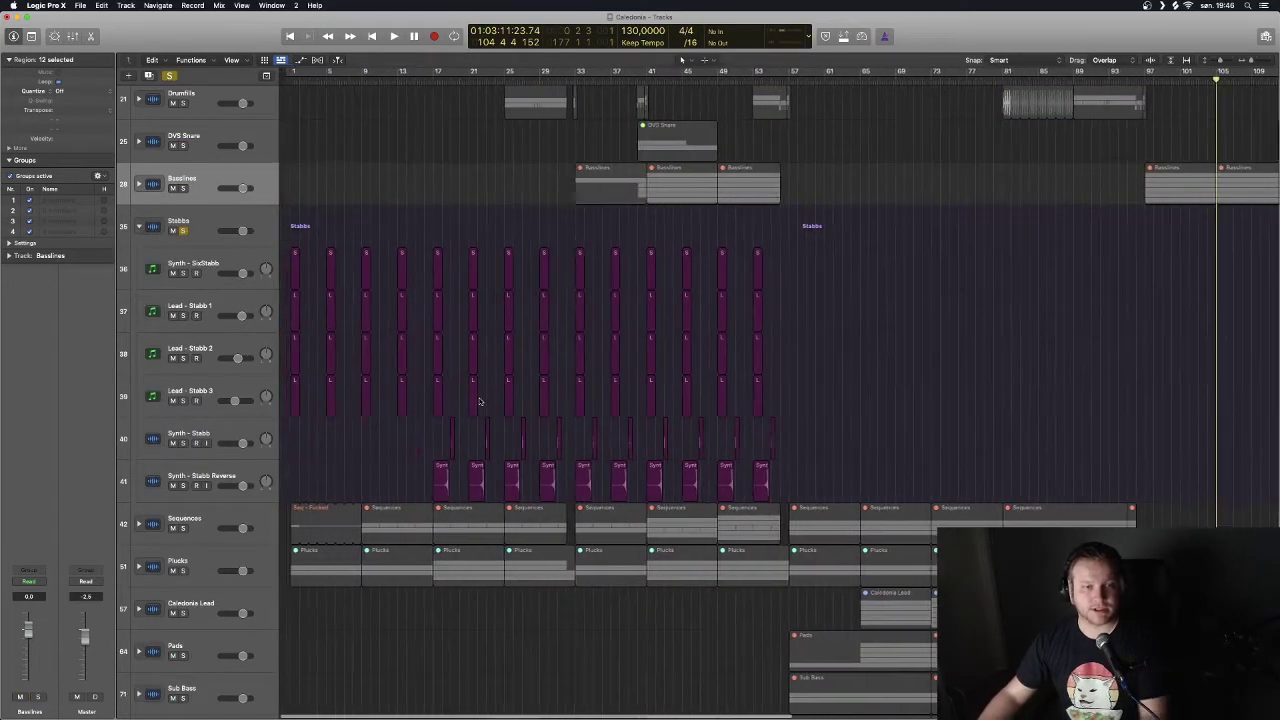
{"action": "key", "text": "space"}
Step through the Stabbs stack's tracks from Synth - SixStabb to Synth - Stabb Reverse to examine their channel strip plug-ins.
{"action": "left_click", "coordinate": [196, 264]}
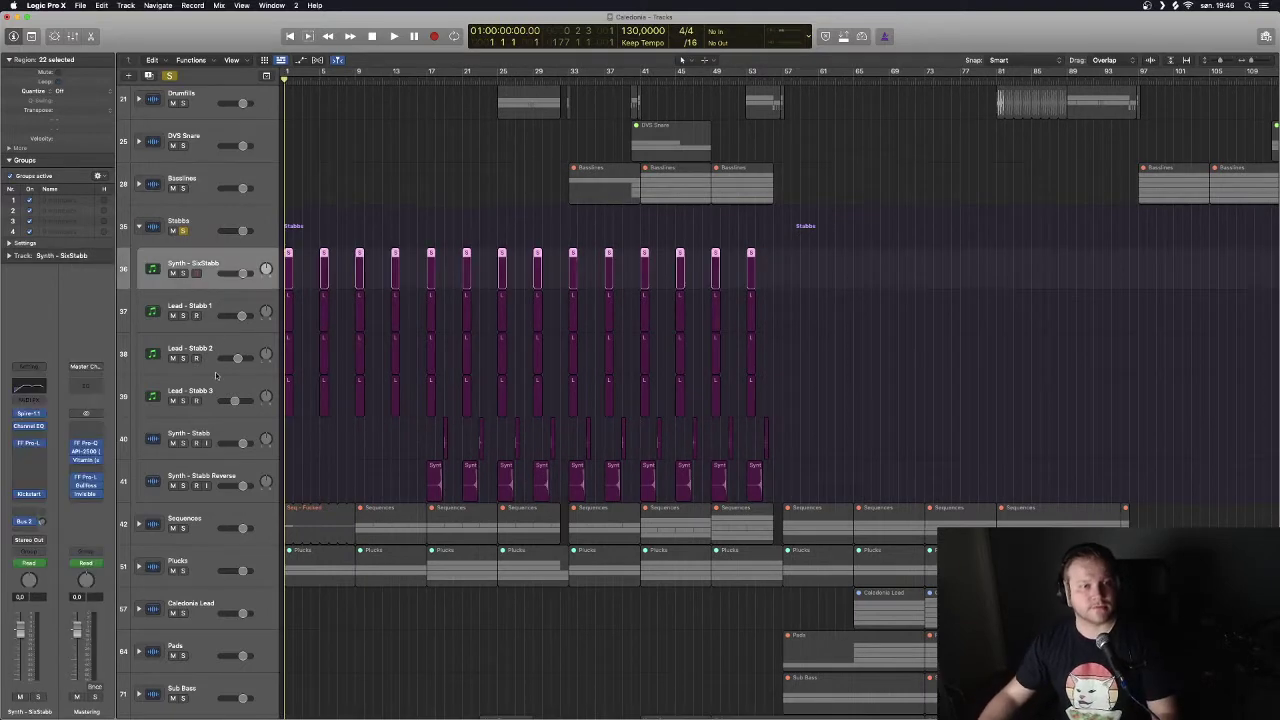
{"action": "left_click", "coordinate": [203, 390]}
{"action": "scroll", "coordinate": [236, 425], "scroll_direction": "down", "scroll_amount": 1}
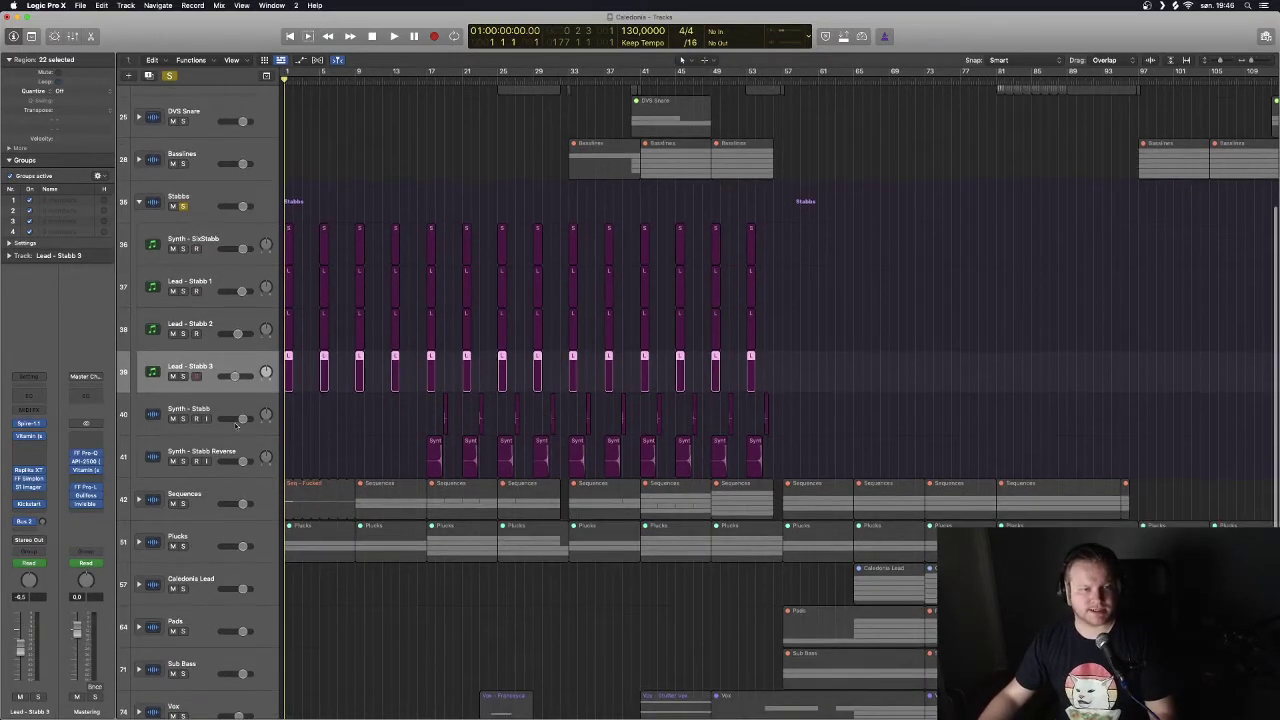
{"action": "left_click", "coordinate": [183, 409]}
{"action": "left_click", "coordinate": [191, 455]}
{"action": "left_click", "coordinate": [185, 409]}
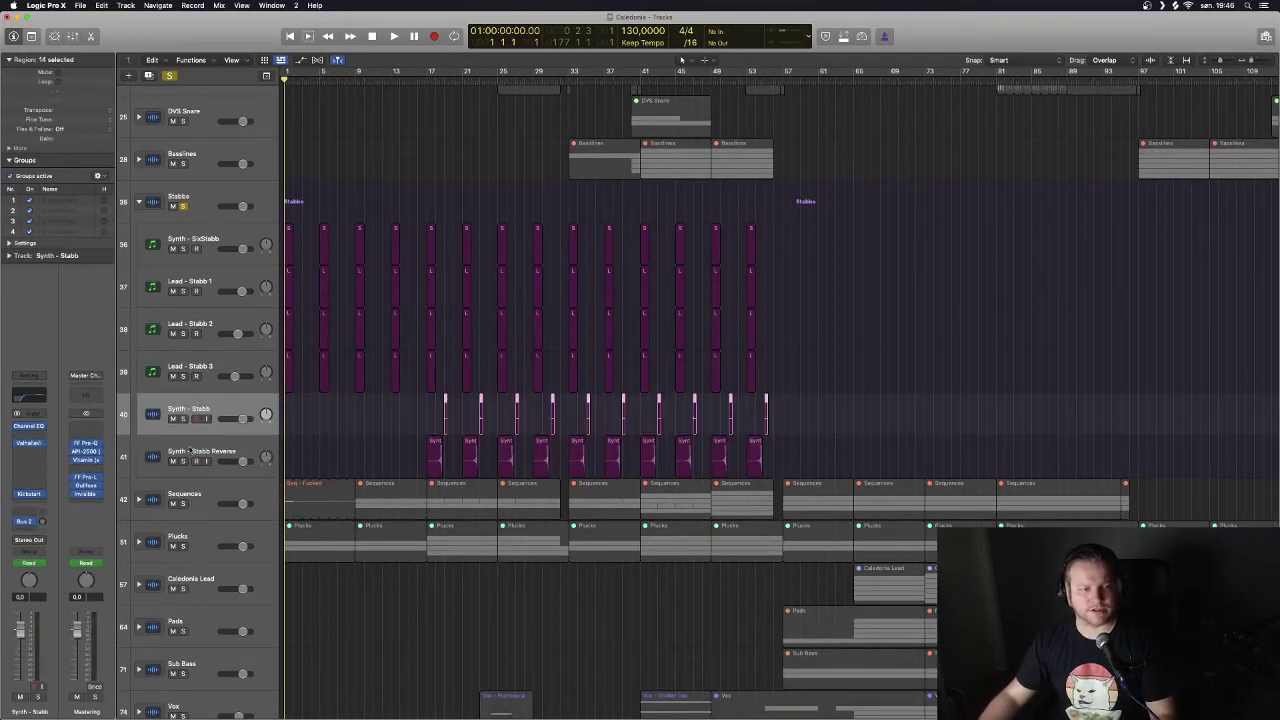
{"action": "left_click", "coordinate": [190, 455]}
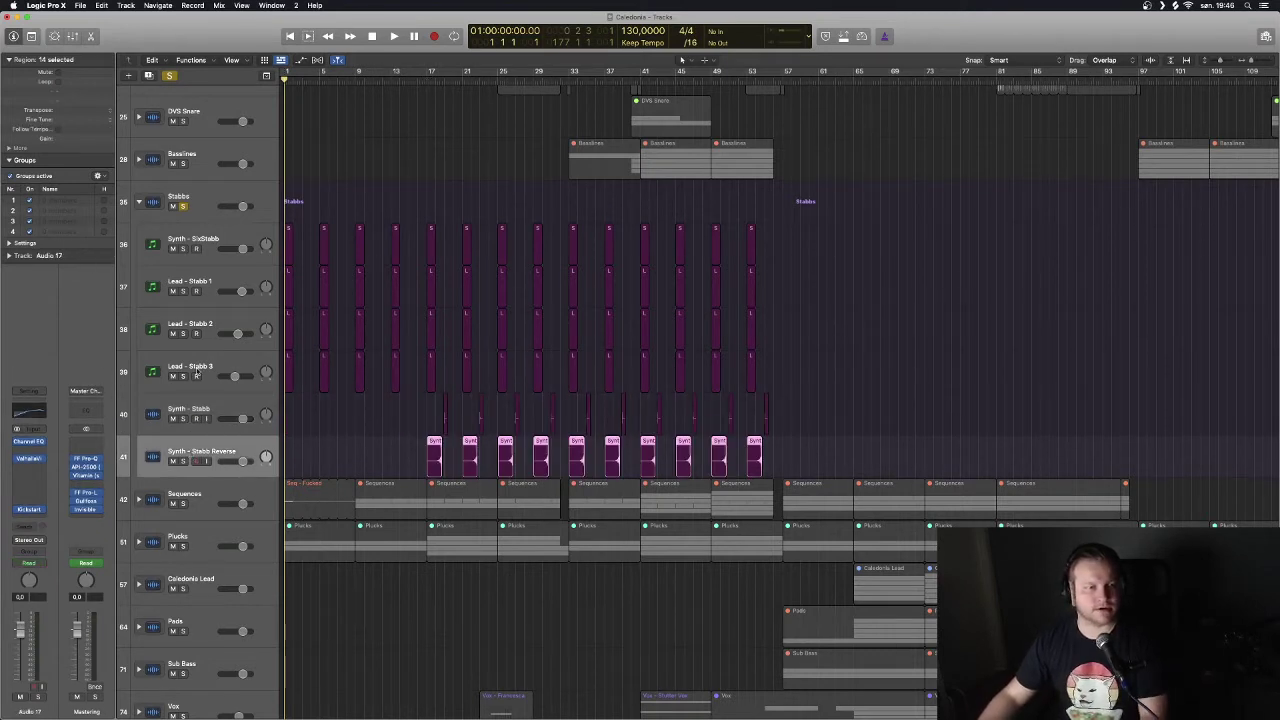
Solo the Synth - SixStabb track, play from bar 1, and enlarge its regions.
{"action": "left_click", "coordinate": [198, 231]}
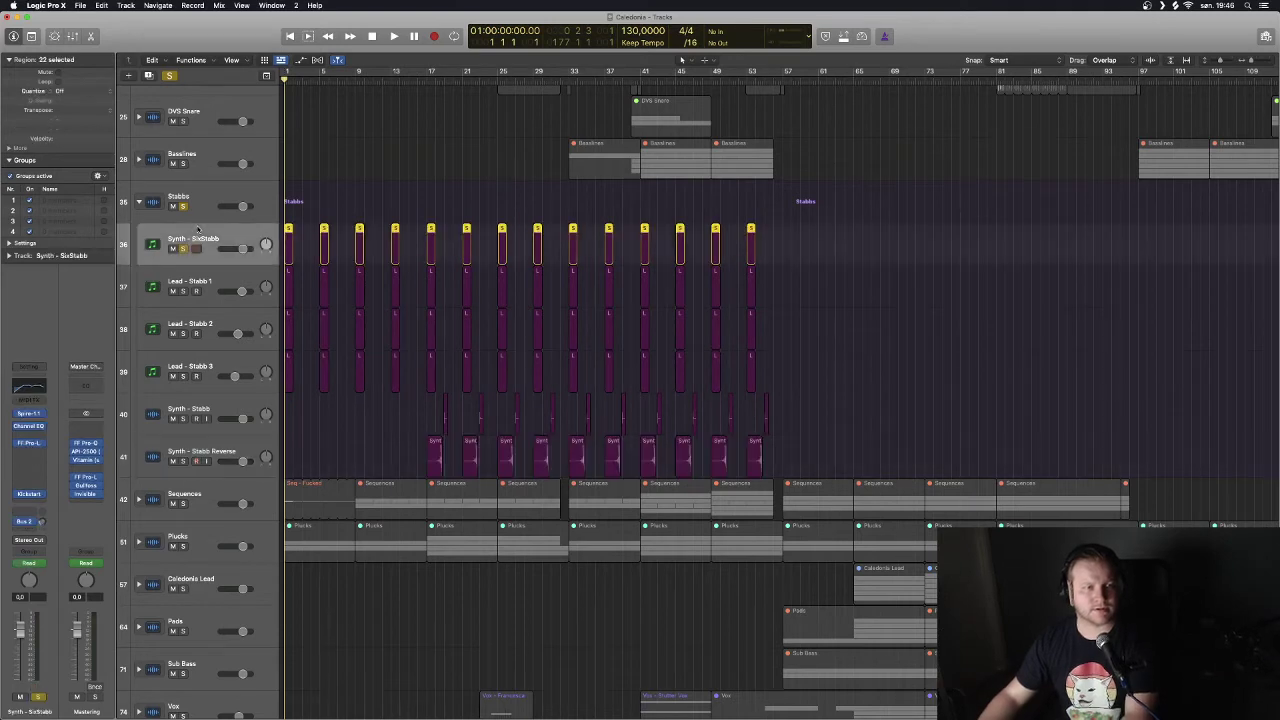
{"action": "key", "text": "space"}
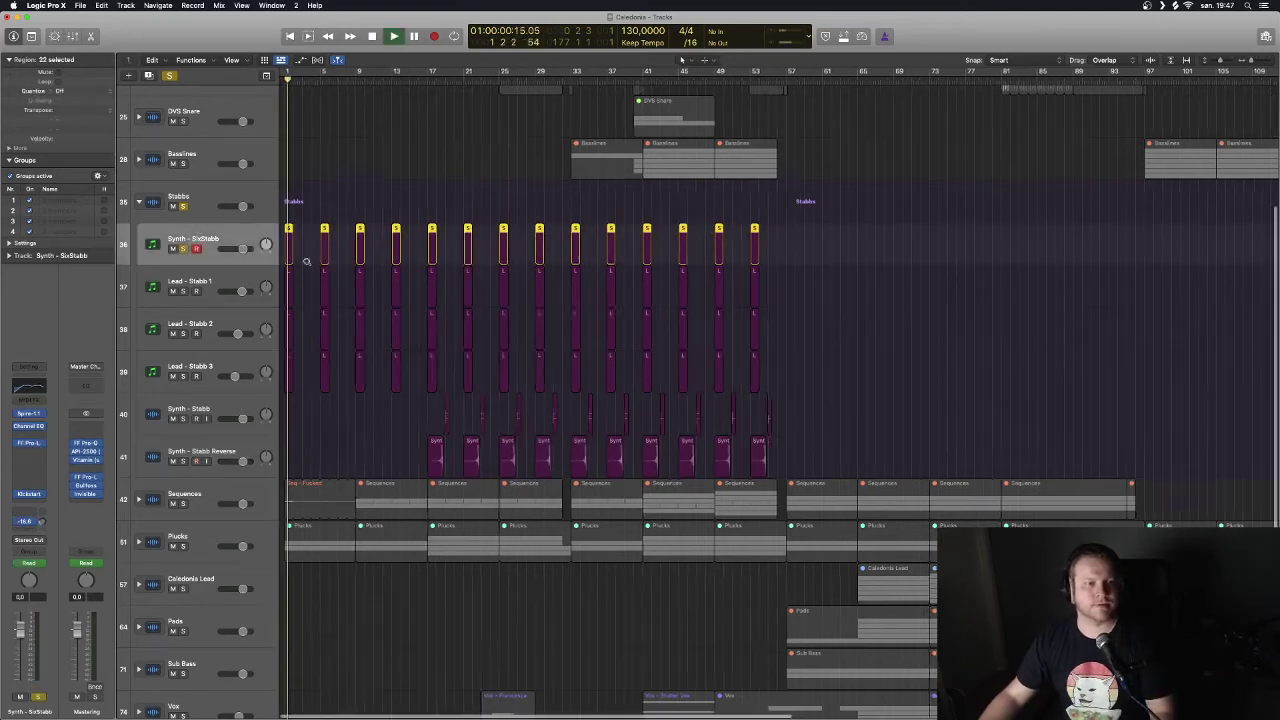
{"action": "scroll", "coordinate": [307, 329], "scroll_direction": "up", "scroll_amount": 3}
{"action": "scroll", "coordinate": [308, 328], "scroll_direction": "up", "scroll_amount": 3}
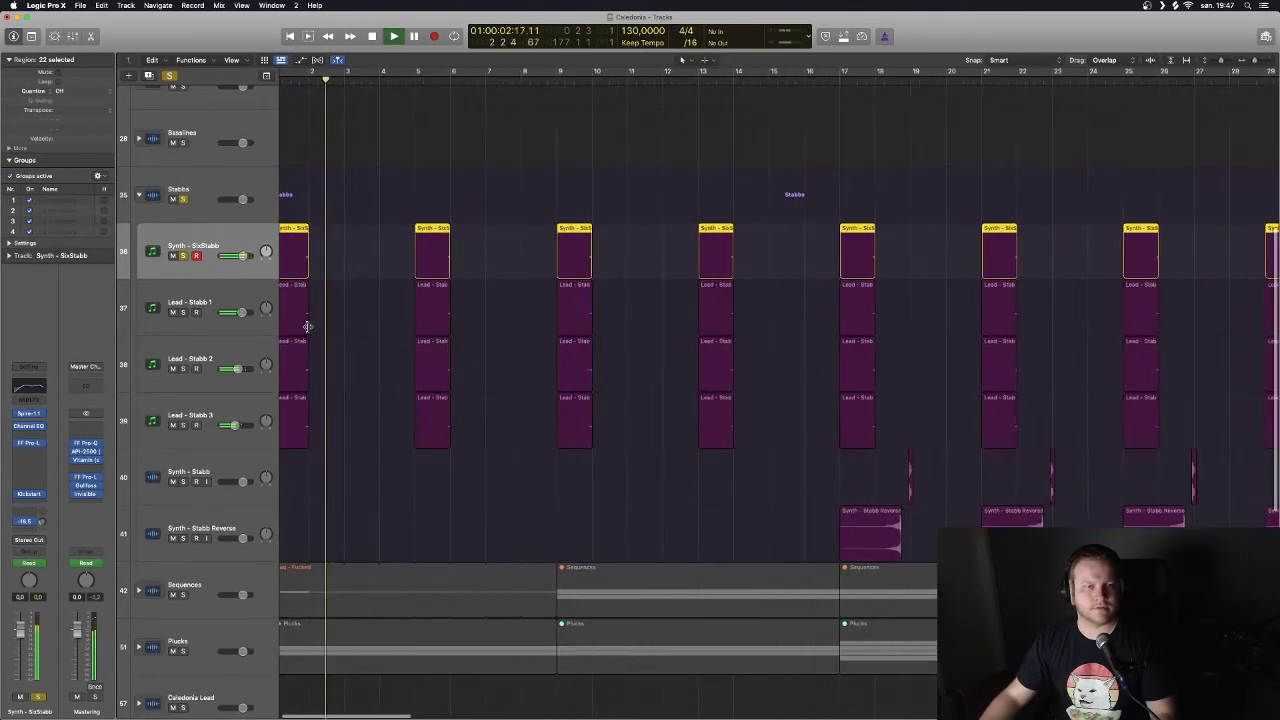
{"action": "scroll", "coordinate": [308, 327], "scroll_direction": "left", "scroll_amount": 1}
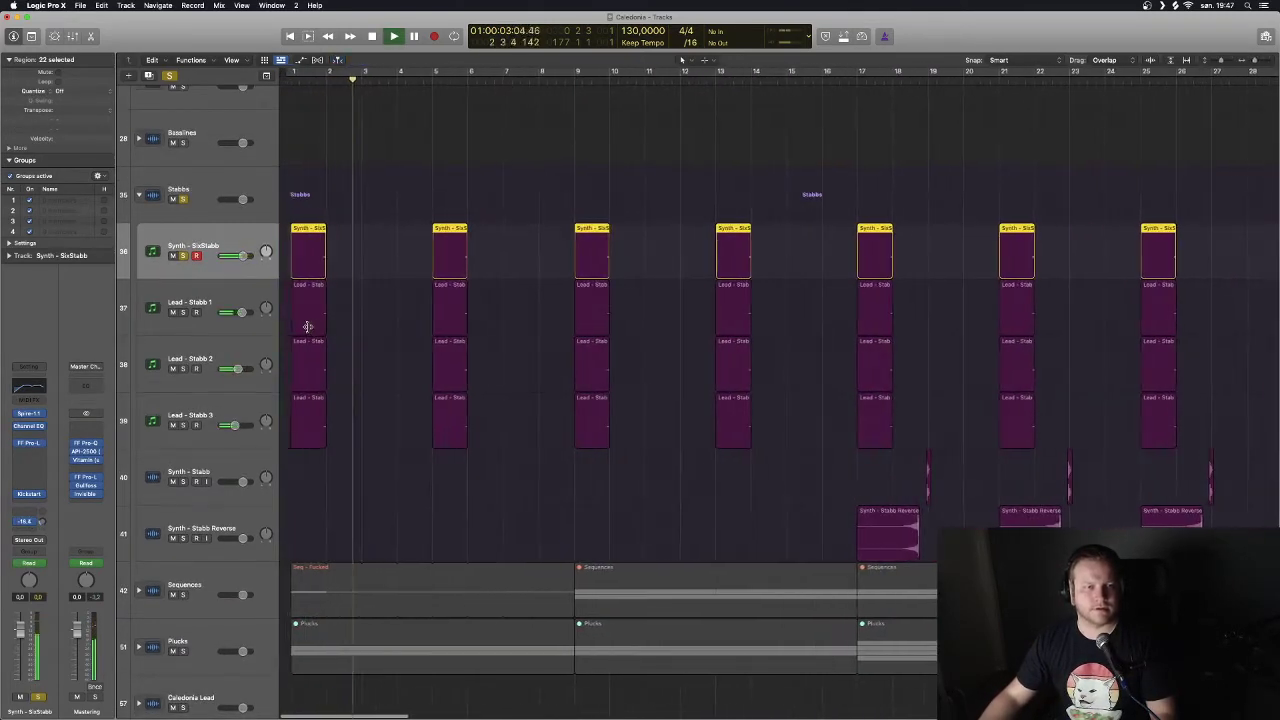
During playback, move the solo to Lead - Stabb 1 and on to Lead - Stabb 2 to hear each layer alone.
{"action": "left_click", "coordinate": [182, 313]}
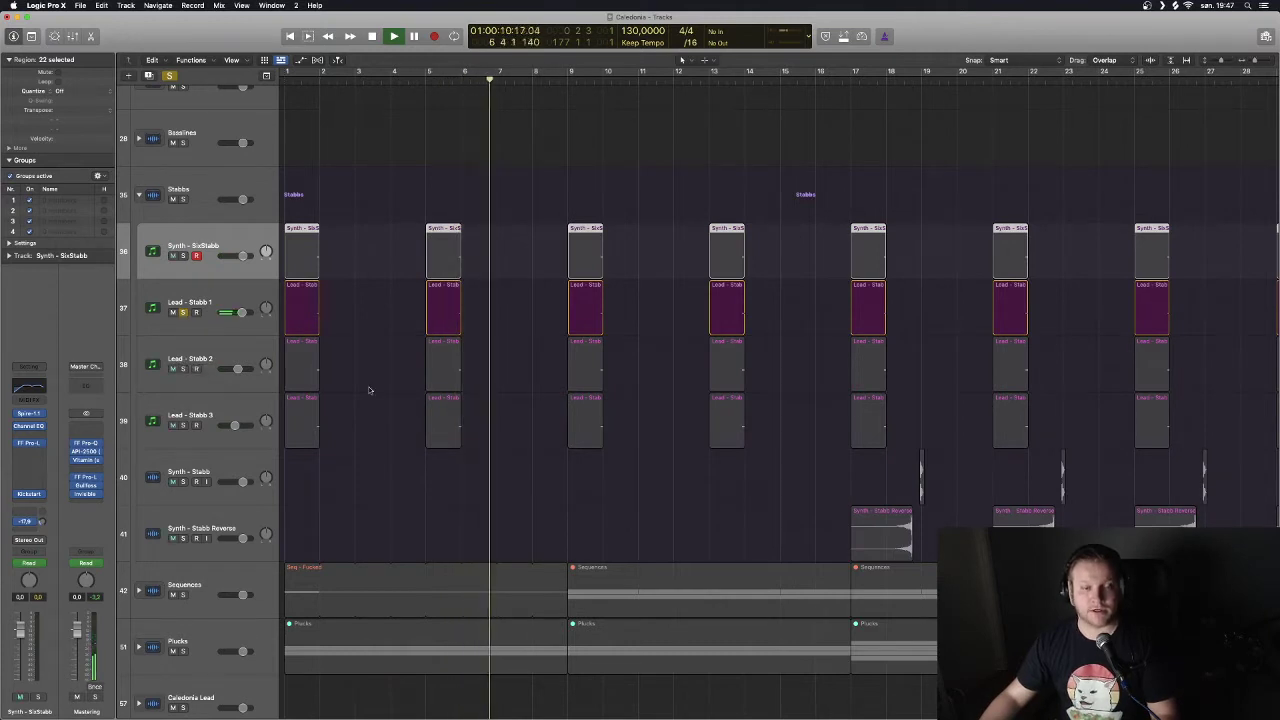
{"action": "scroll", "coordinate": [369, 388], "scroll_direction": "down", "scroll_amount": 2}
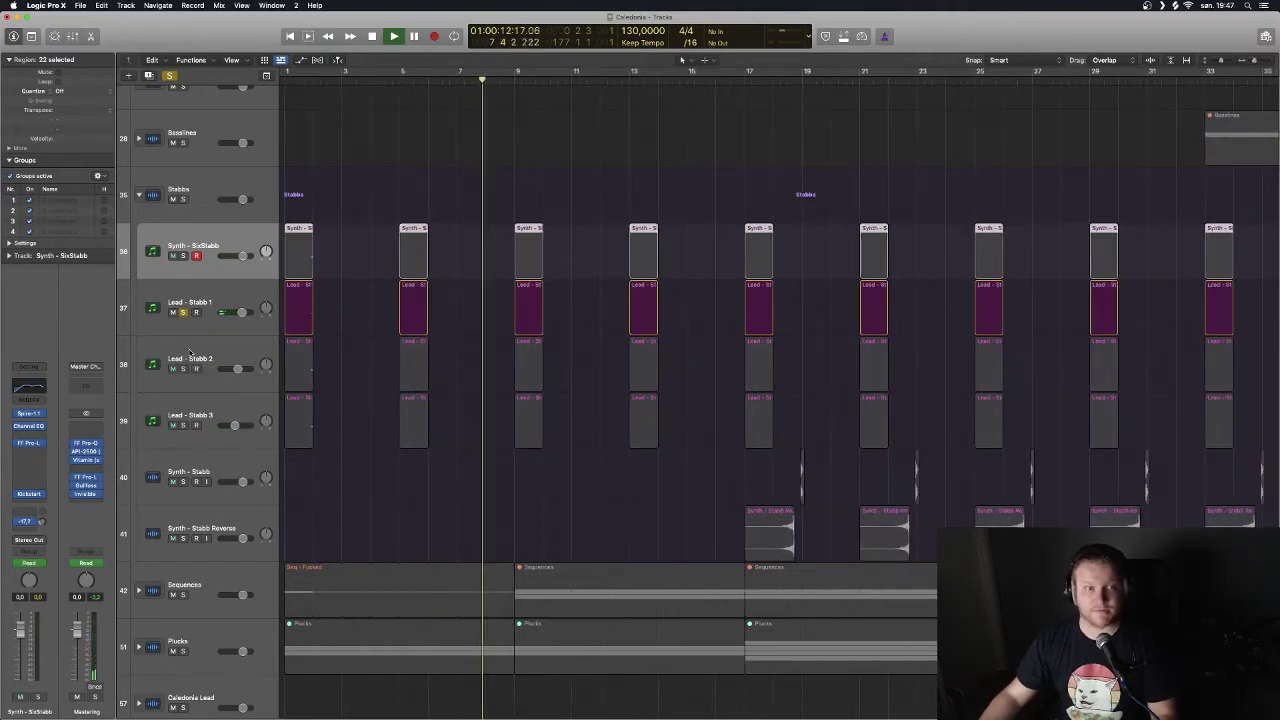
{"action": "left_click", "coordinate": [183, 369]}
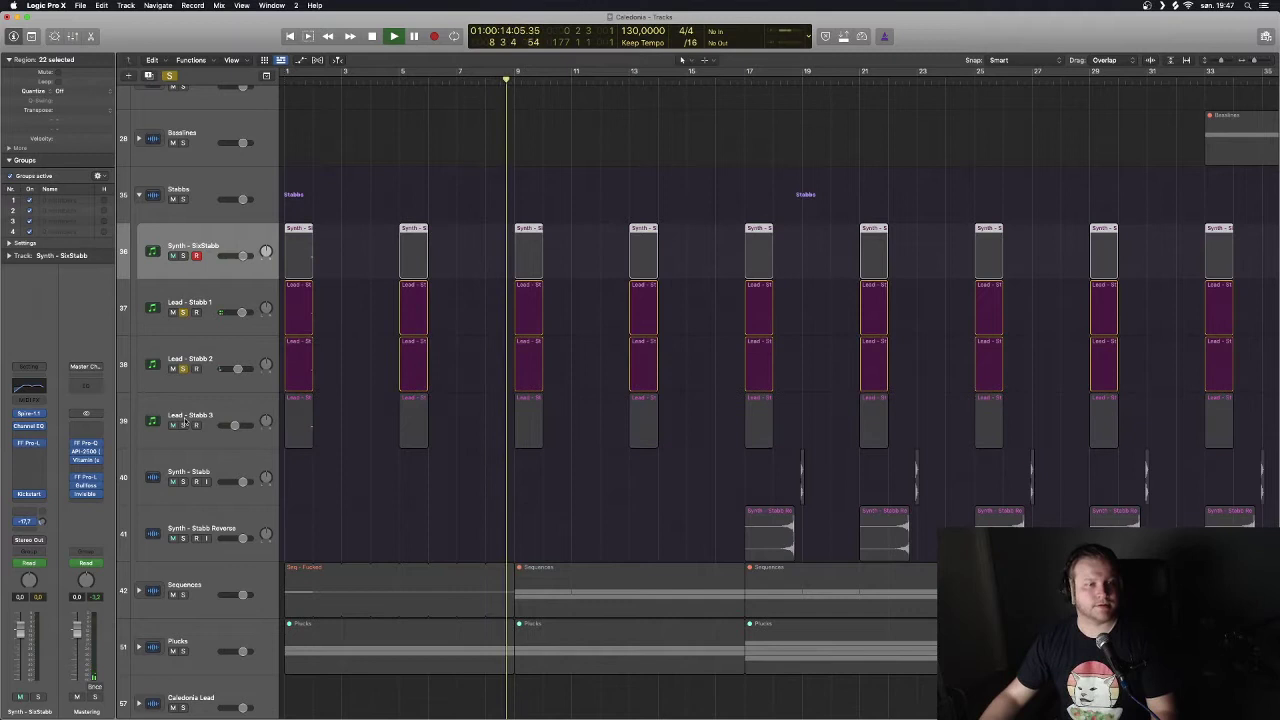
{"action": "left_click", "coordinate": [183, 313]}
{"action": "left_click", "coordinate": [183, 312]}
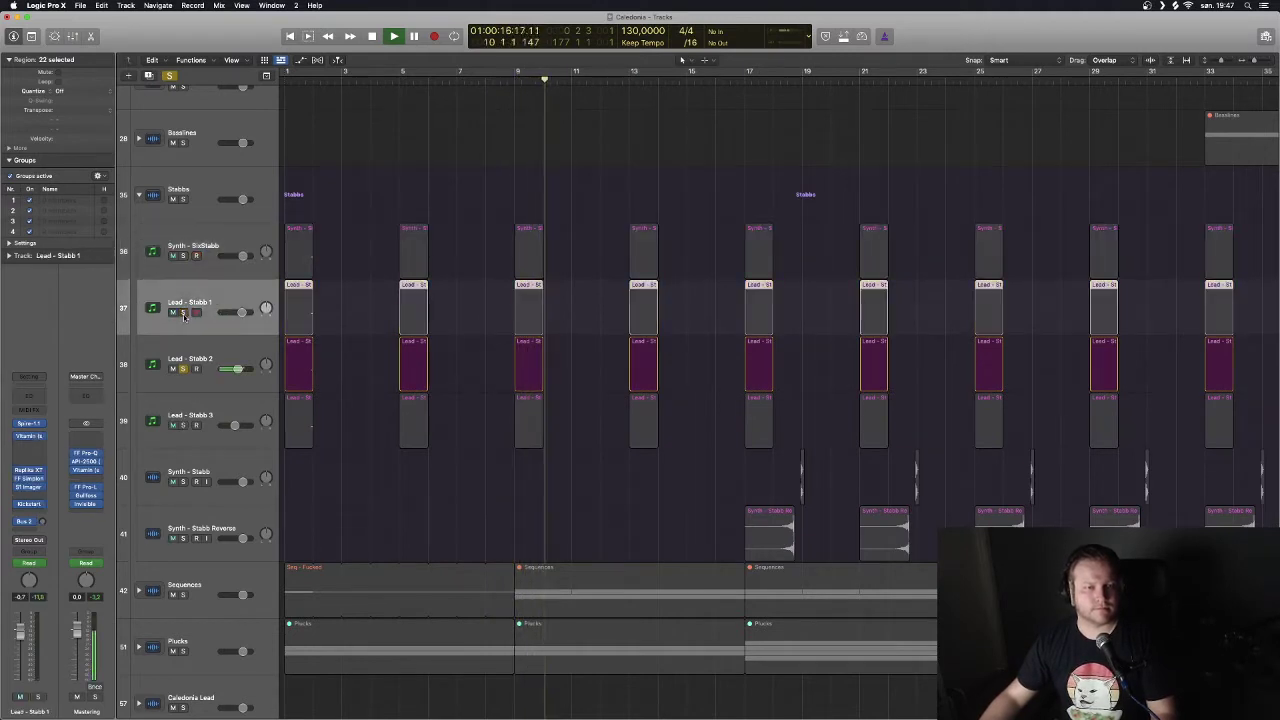
Solo only Lead - Stabb 3, rewind two bars to replay its stab around bar 9, and stop playback.
{"action": "left_click", "coordinate": [183, 425]}
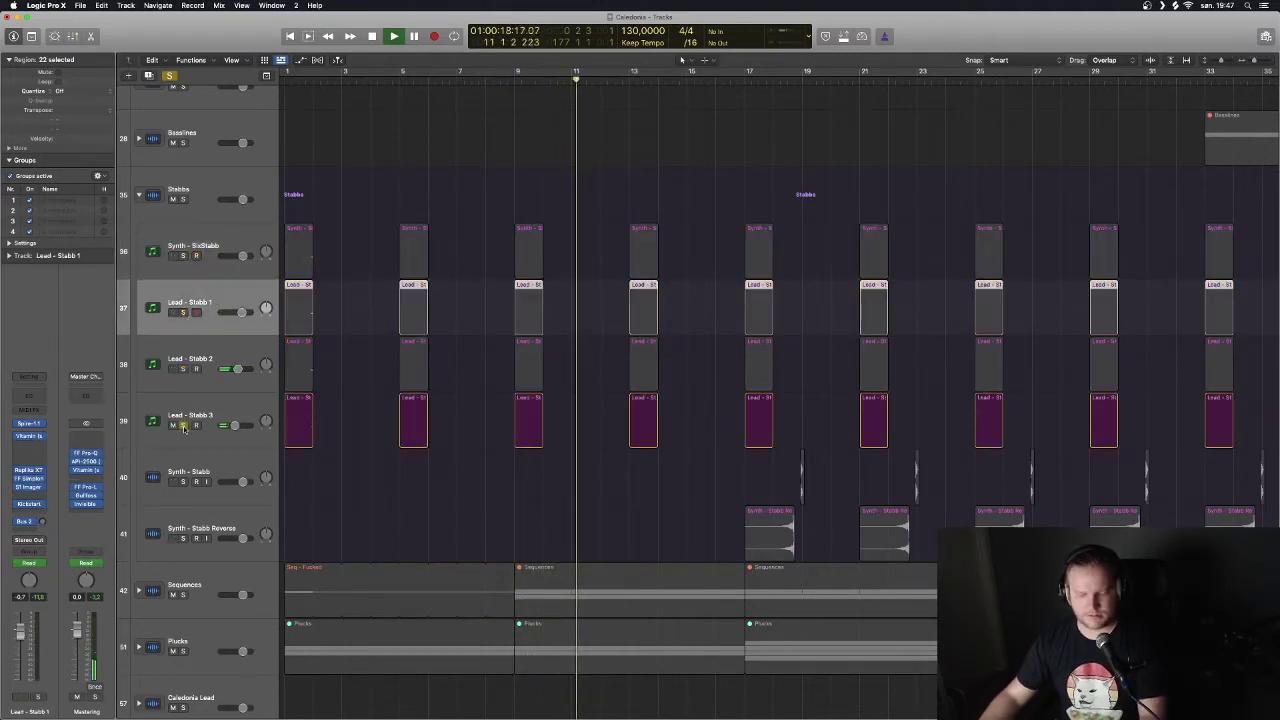
{"action": "key", "text": "comma"}
{"action": "key", "text": "comma"}
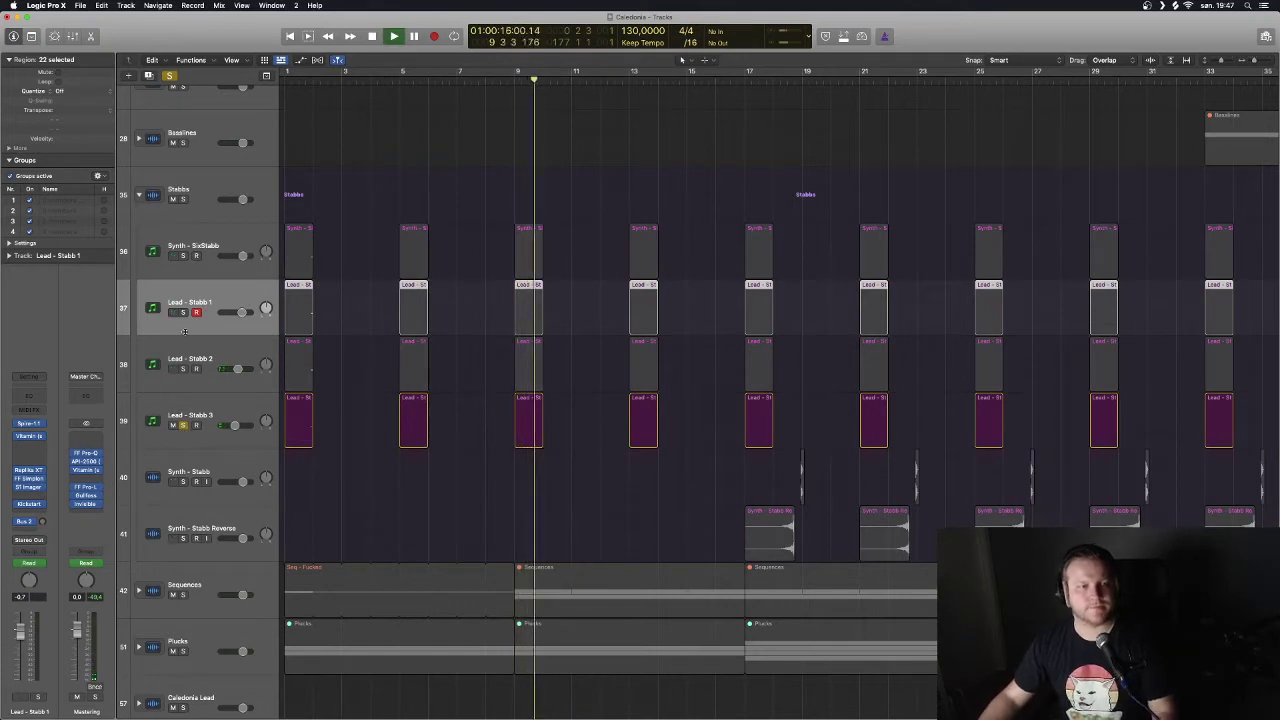
{"action": "key", "text": "space"}
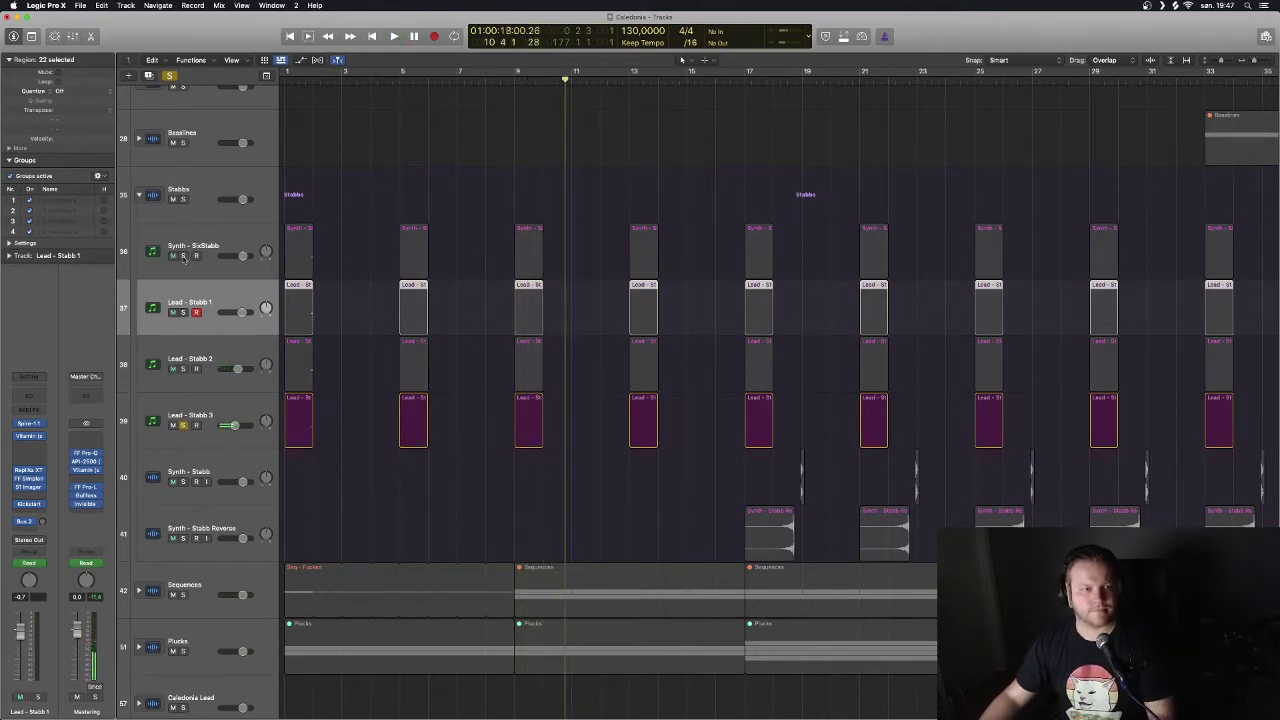
Solo Synth - SixStabb and Lead - Stabb 1 to 3 together, and play them from around bar 17 to about bar 19.
{"action": "left_click_drag", "start_coordinate": [183, 256], "coordinate": [183, 368]}
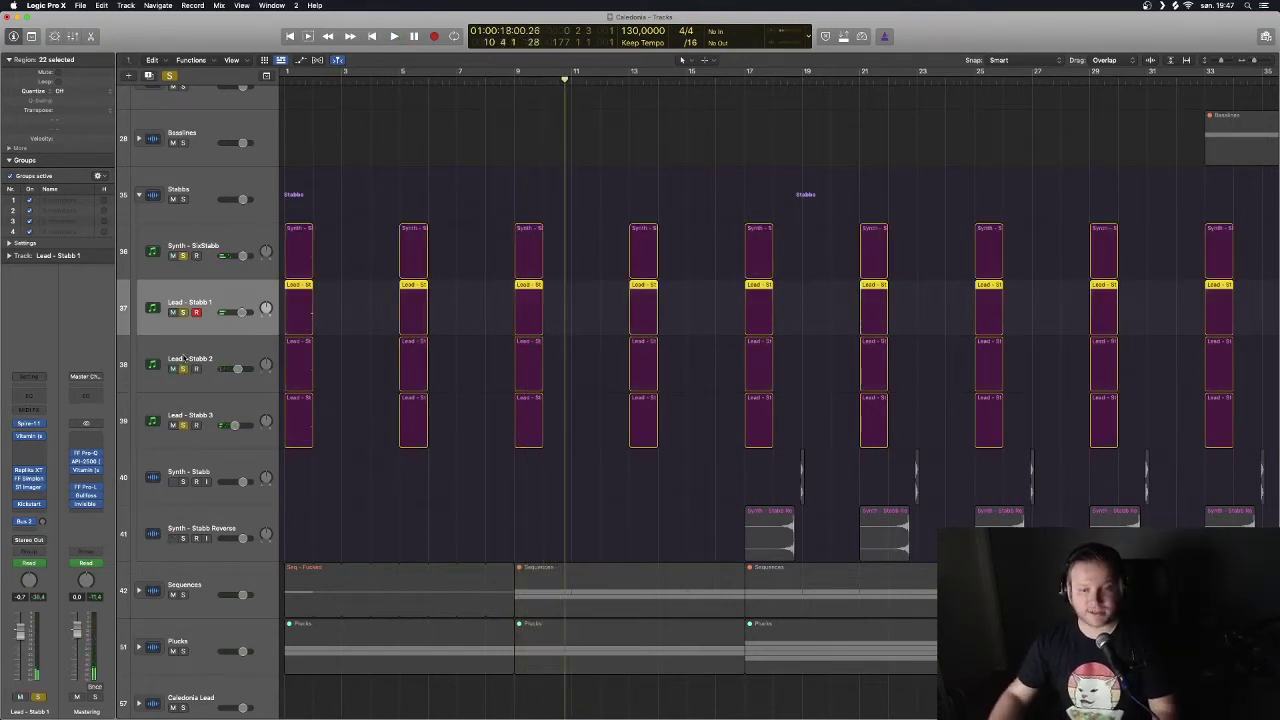
{"action": "key", "text": "period"}
{"action": "key", "text": "period"}
{"action": "key", "text": "period"}
{"action": "key", "text": "period"}
{"action": "key", "text": "period"}
{"action": "key", "text": "space"}
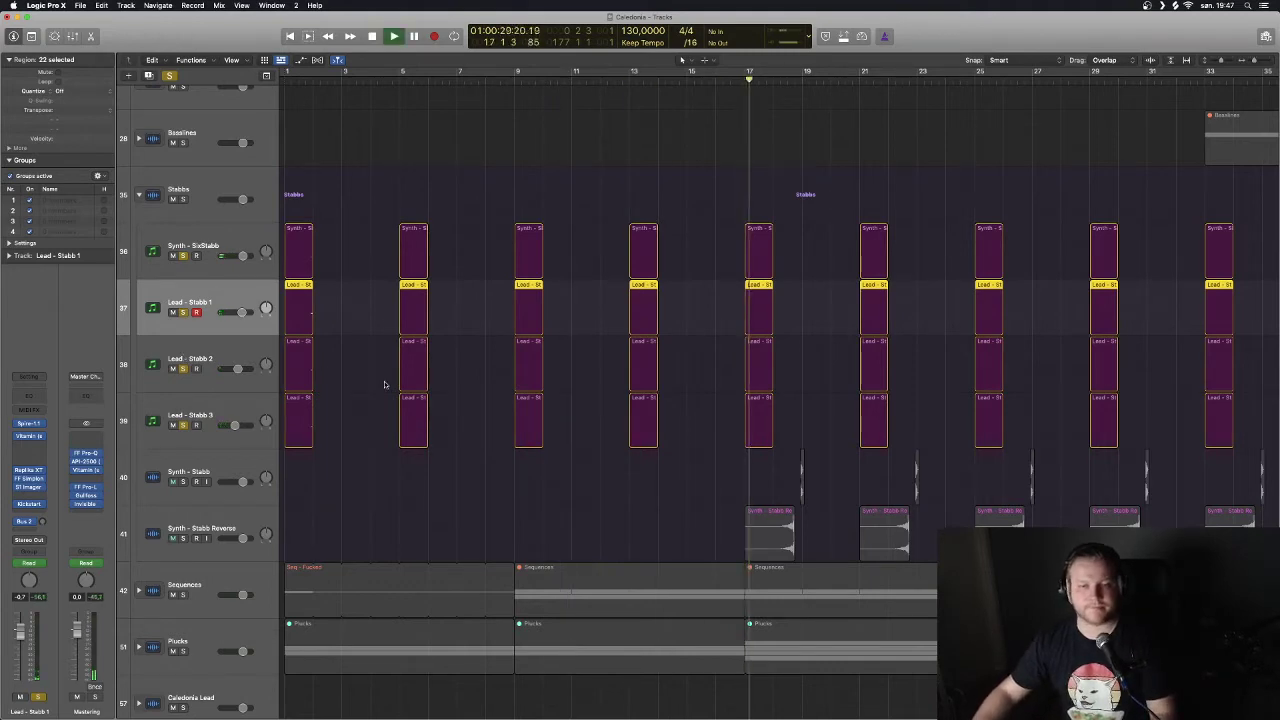
{"action": "key", "text": "super+Left"}
{"action": "key", "text": "super+Left"}
{"action": "key", "text": "super+Left"}
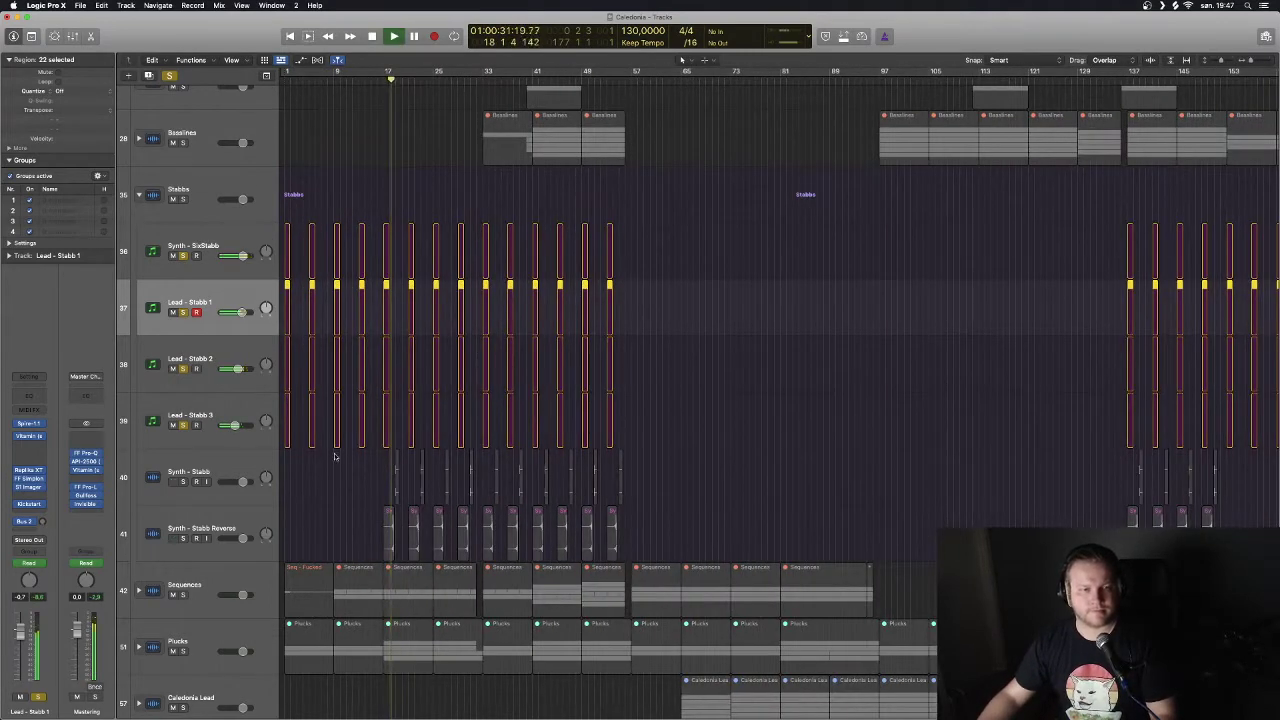
{"action": "key", "text": "super+Right"}
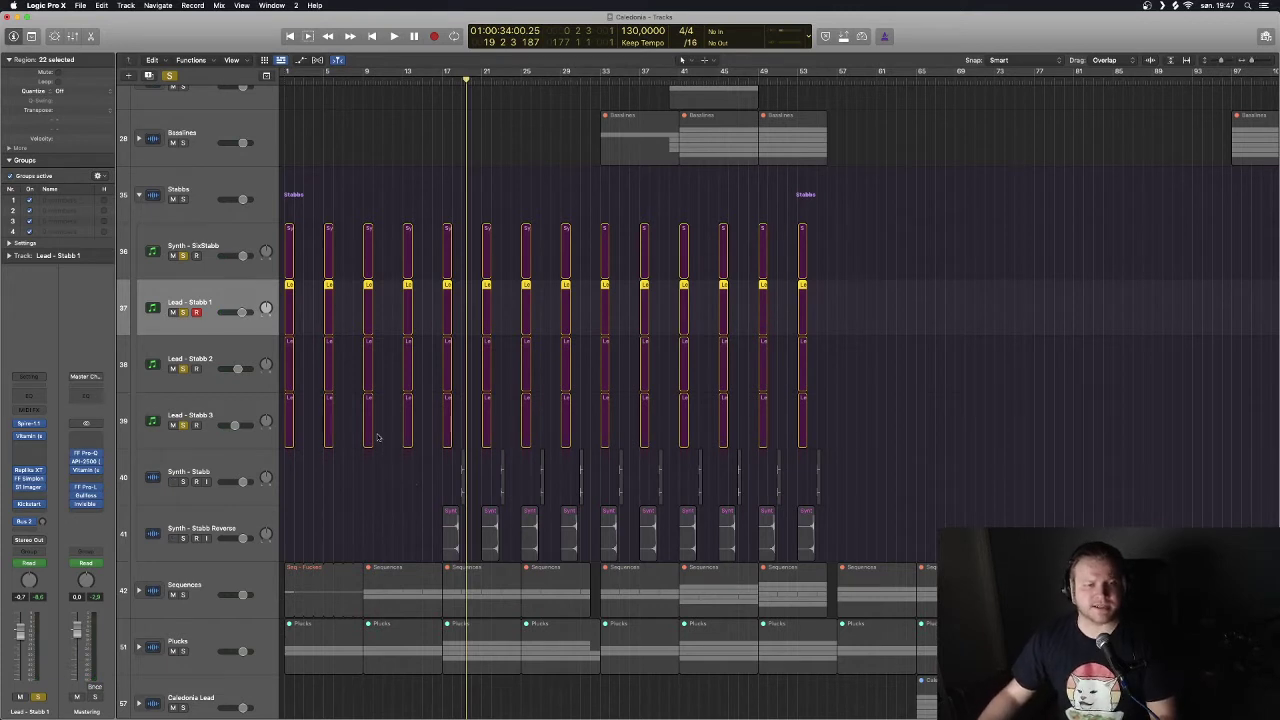
Solo only Synth - Stabb and Synth - Stabb Reverse and play them from bar 17.
{"action": "left_click", "coordinate": [183, 481]}
{"action": "left_click", "coordinate": [184, 424]}
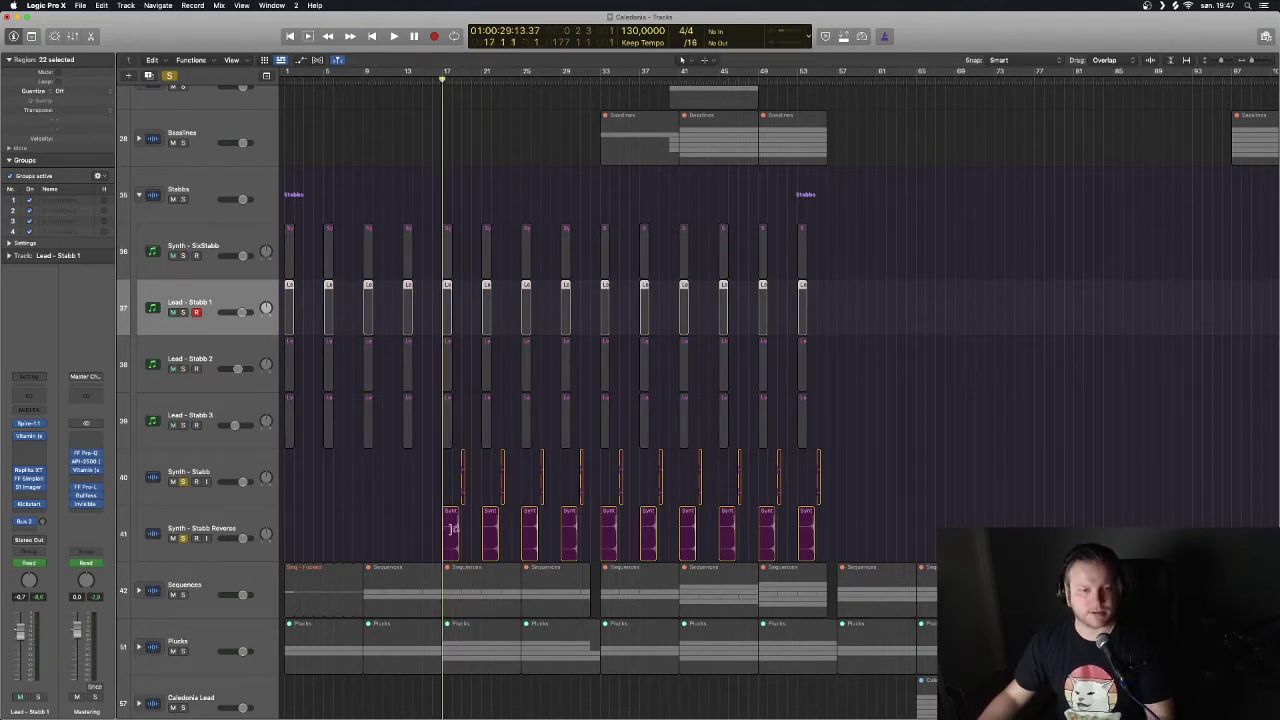
{"action": "key", "text": "space"}
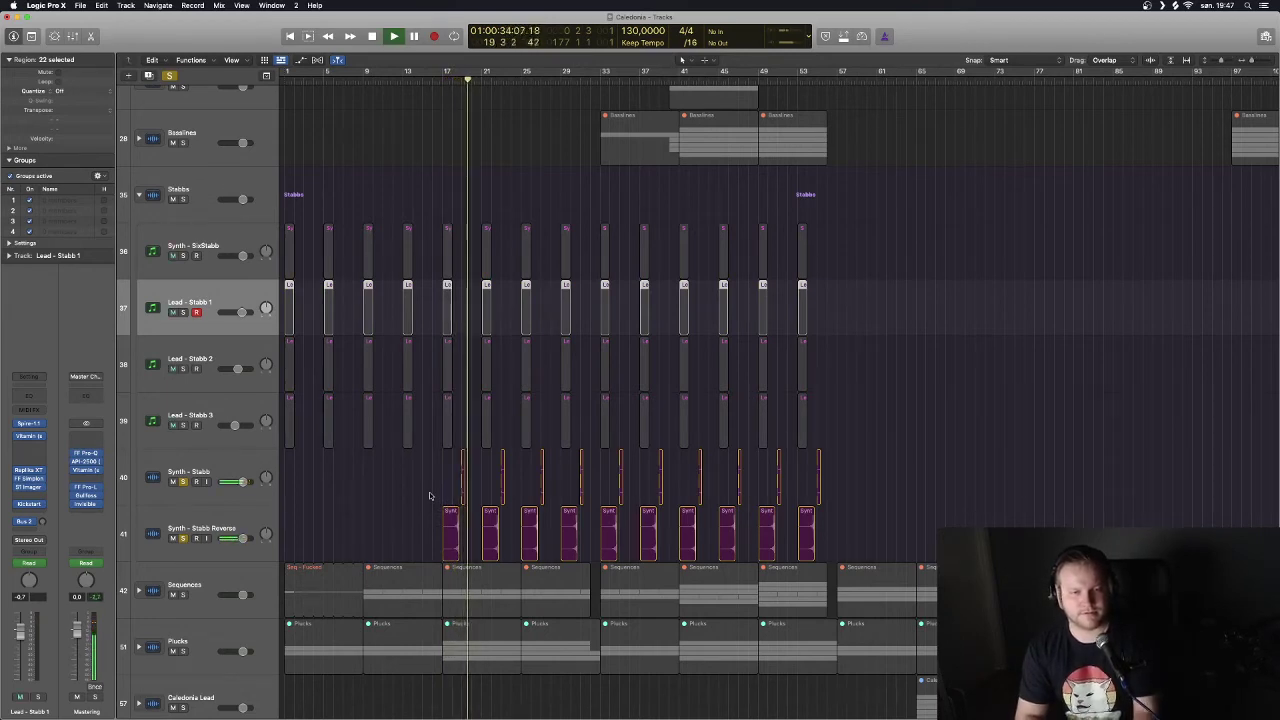
{"action": "scroll", "coordinate": [429, 491], "scroll_direction": "up", "scroll_amount": 5, "text": "alt"}
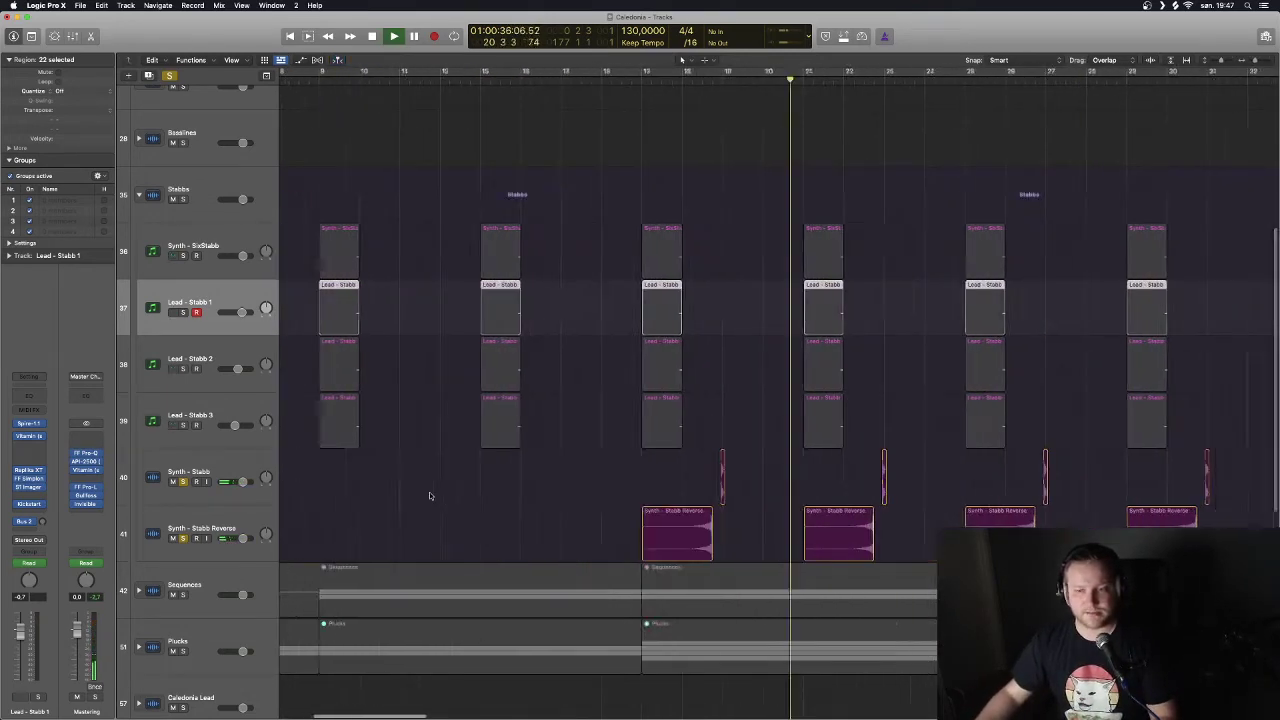
Point out the first Synth - Stabb and Synth - Stabb Reverse regions by selecting each one, and stop playback.
{"action": "left_click", "coordinate": [628, 476]}
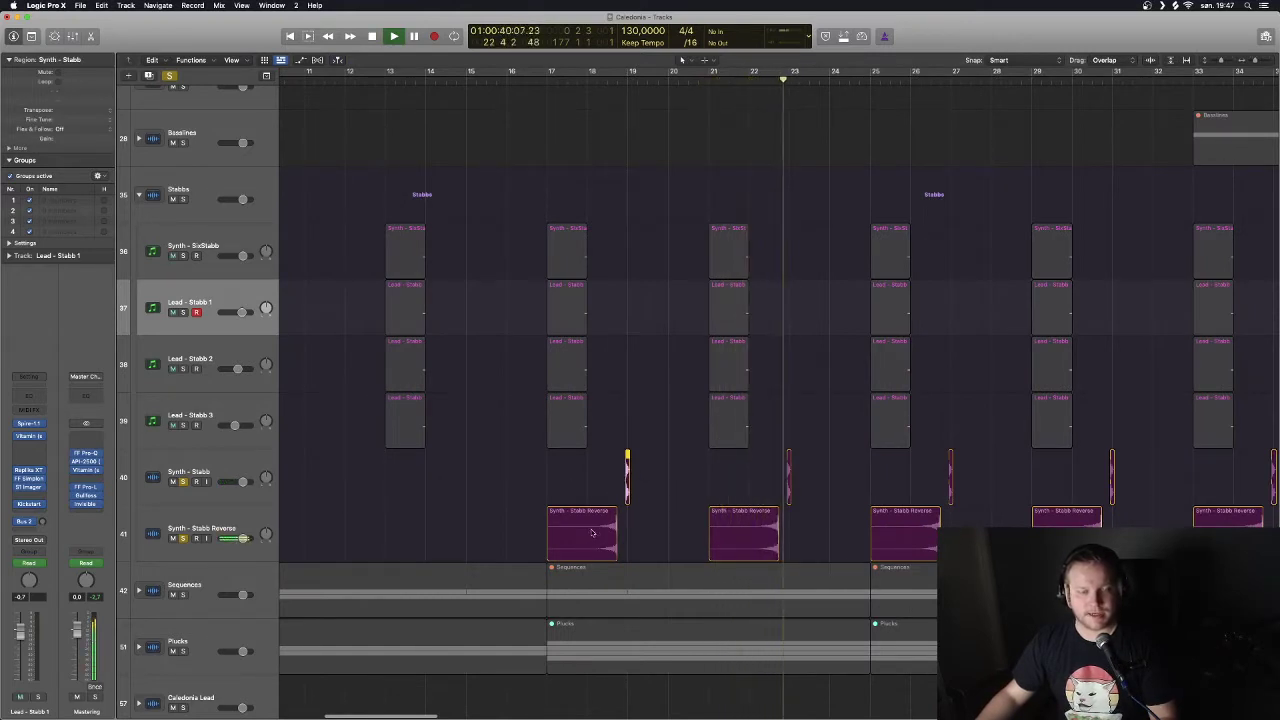
{"action": "left_click_drag", "start_coordinate": [516, 526], "coordinate": [593, 538]}
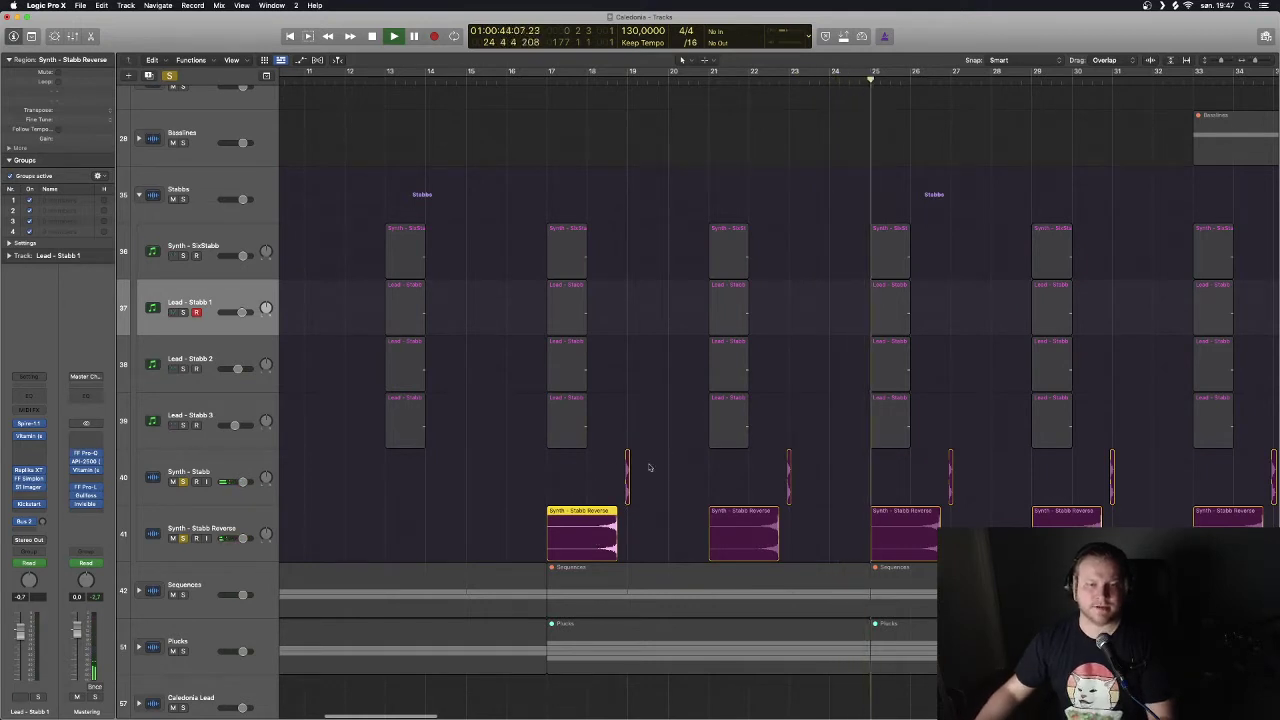
{"action": "key", "text": "space"}
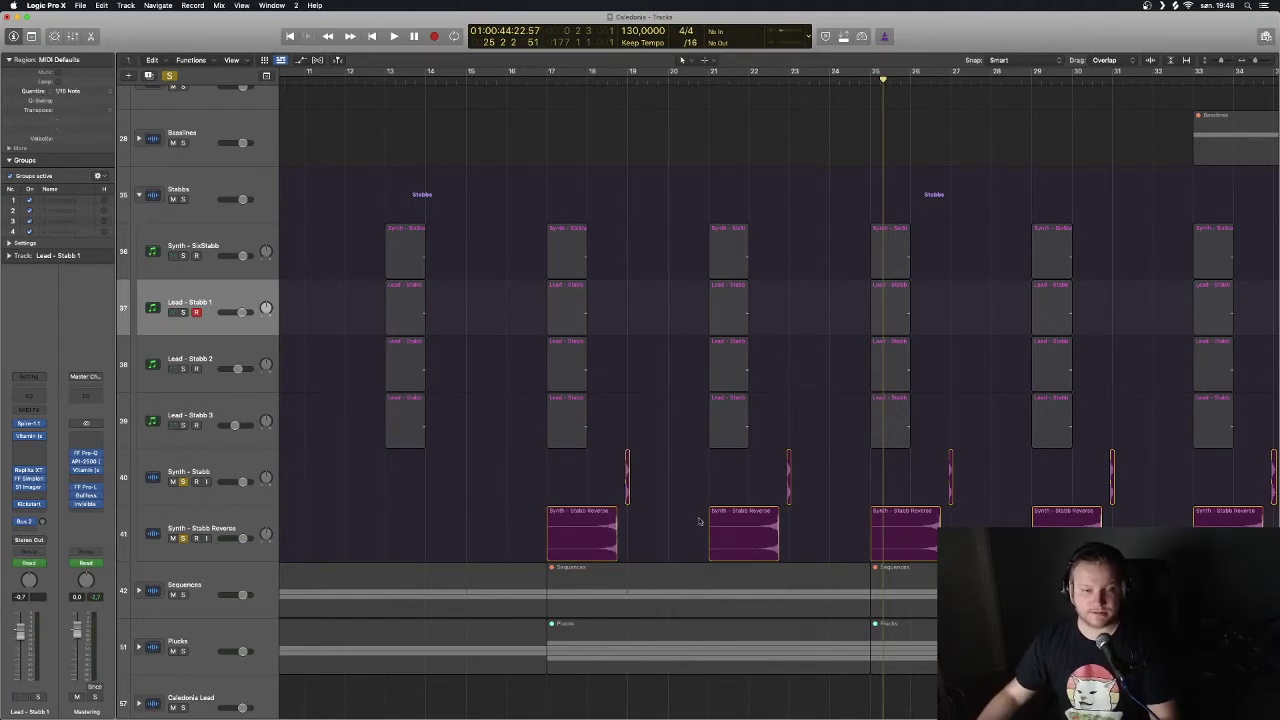
{"action": "left_click_drag", "start_coordinate": [688, 520], "coordinate": [502, 539]}
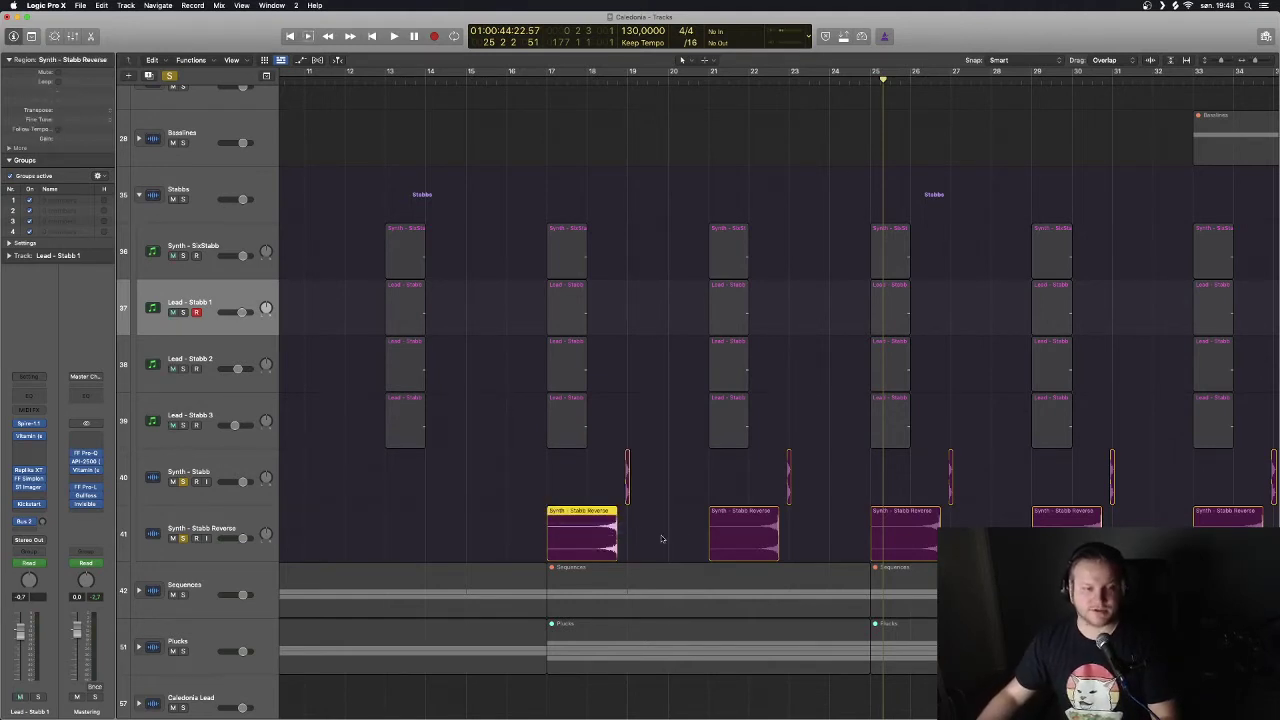
Remove the solo from Synth - Stabb and Synth - Stabb Reverse.
{"action": "key", "text": "super+Left"}
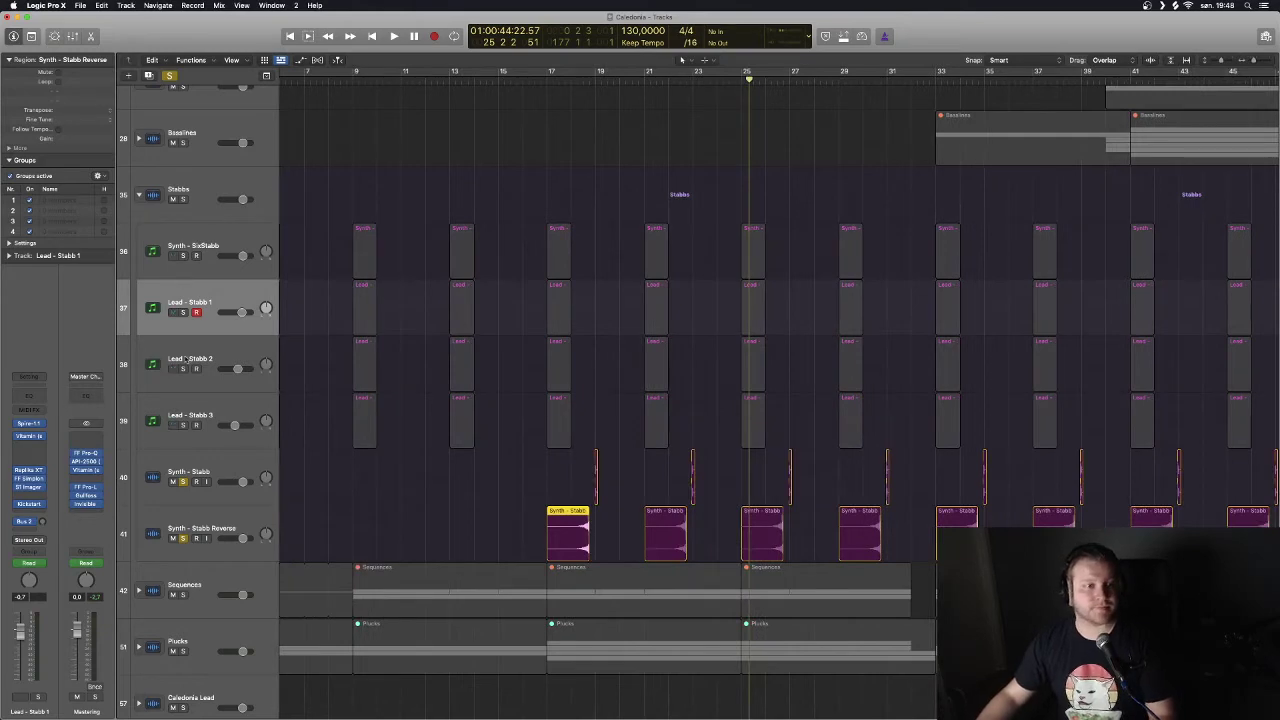
{"action": "left_click", "coordinate": [183, 482]}
{"action": "left_click", "coordinate": [183, 538]}
{"action": "key", "text": "super+Left"}
{"action": "key", "text": "super+Left"}
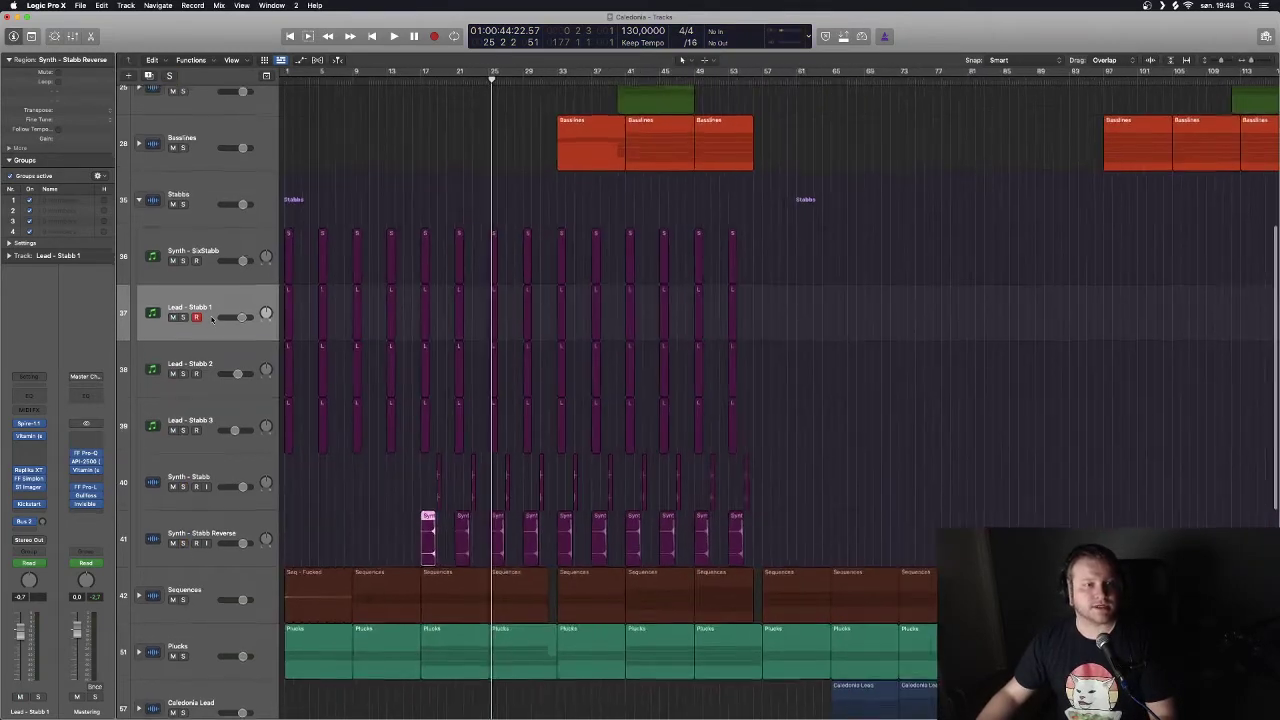
Collapse the Stabbs track stack and solo the Sequences stack.
{"action": "left_click", "coordinate": [139, 211]}
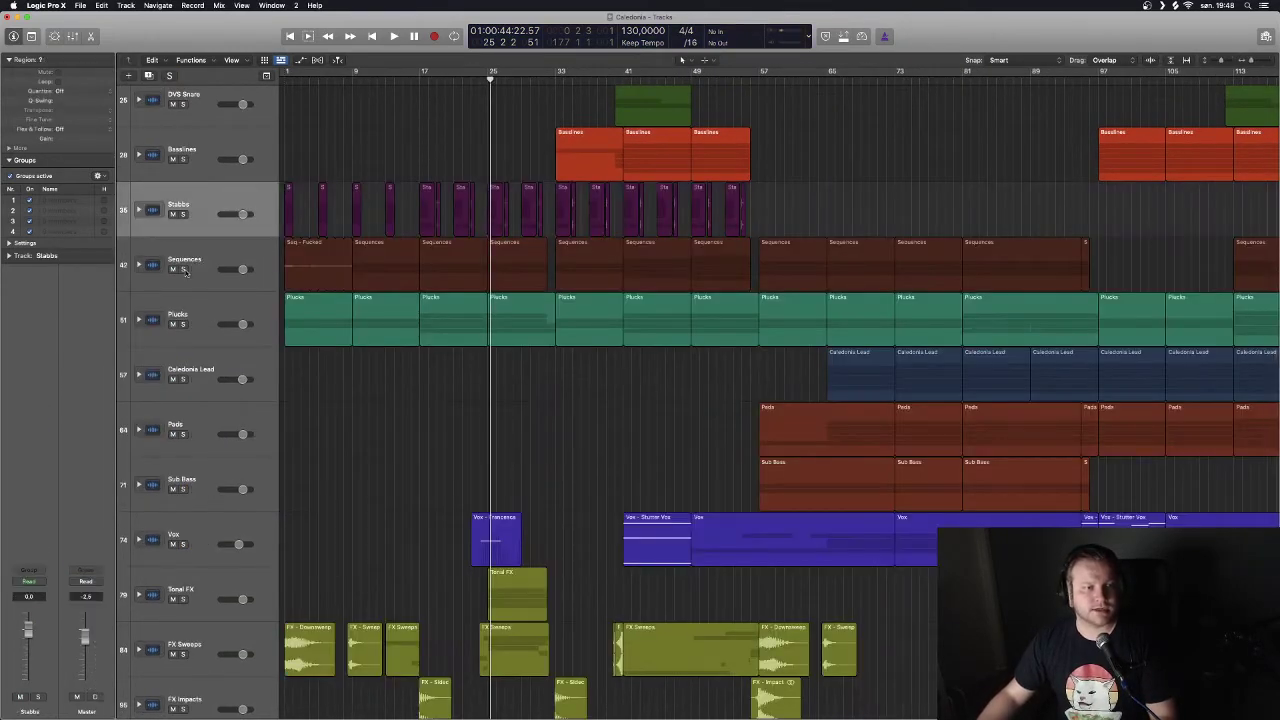
{"action": "left_click", "coordinate": [183, 269]}
{"action": "left_click", "coordinate": [175, 251]}
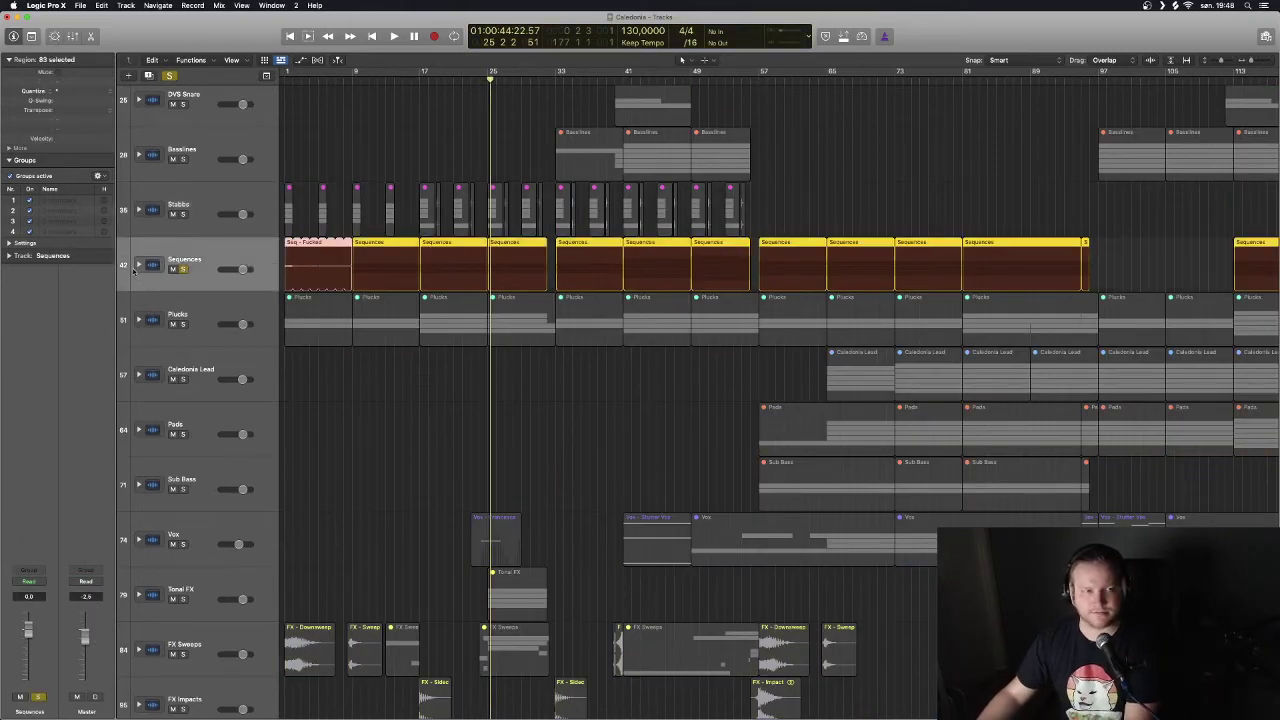
Expand the Sequences stack and play Seq - Fucked on its own from bar 1, with its channel strip shown.
{"action": "key", "text": "Return"}
{"action": "left_click", "coordinate": [139, 265]}
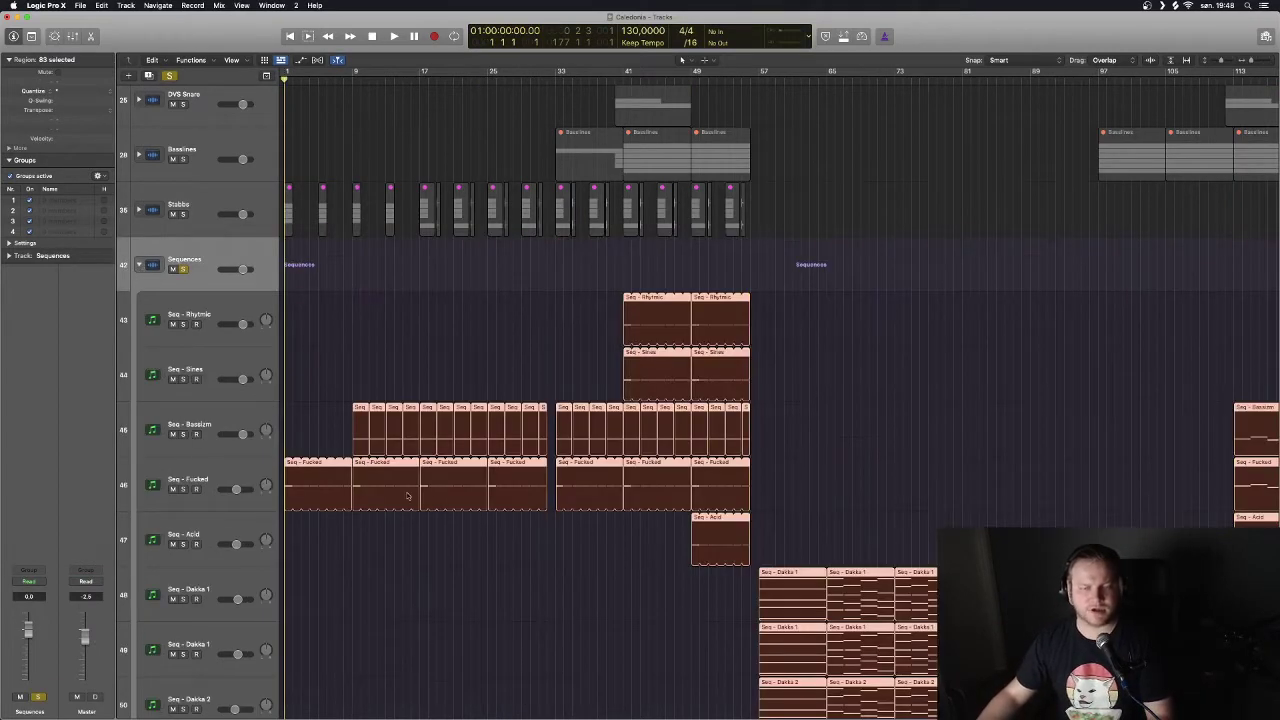
{"action": "scroll", "coordinate": [356, 429], "scroll_direction": "down", "scroll_amount": 5}
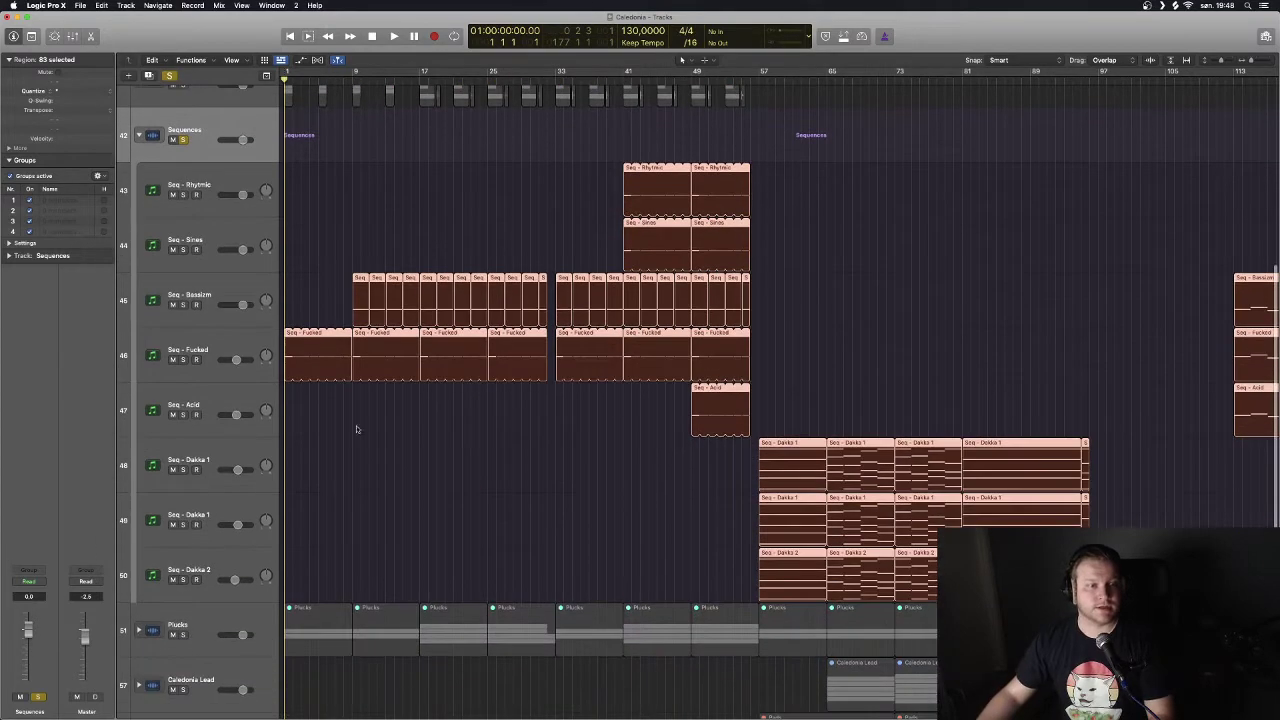
{"action": "left_click", "coordinate": [212, 356]}
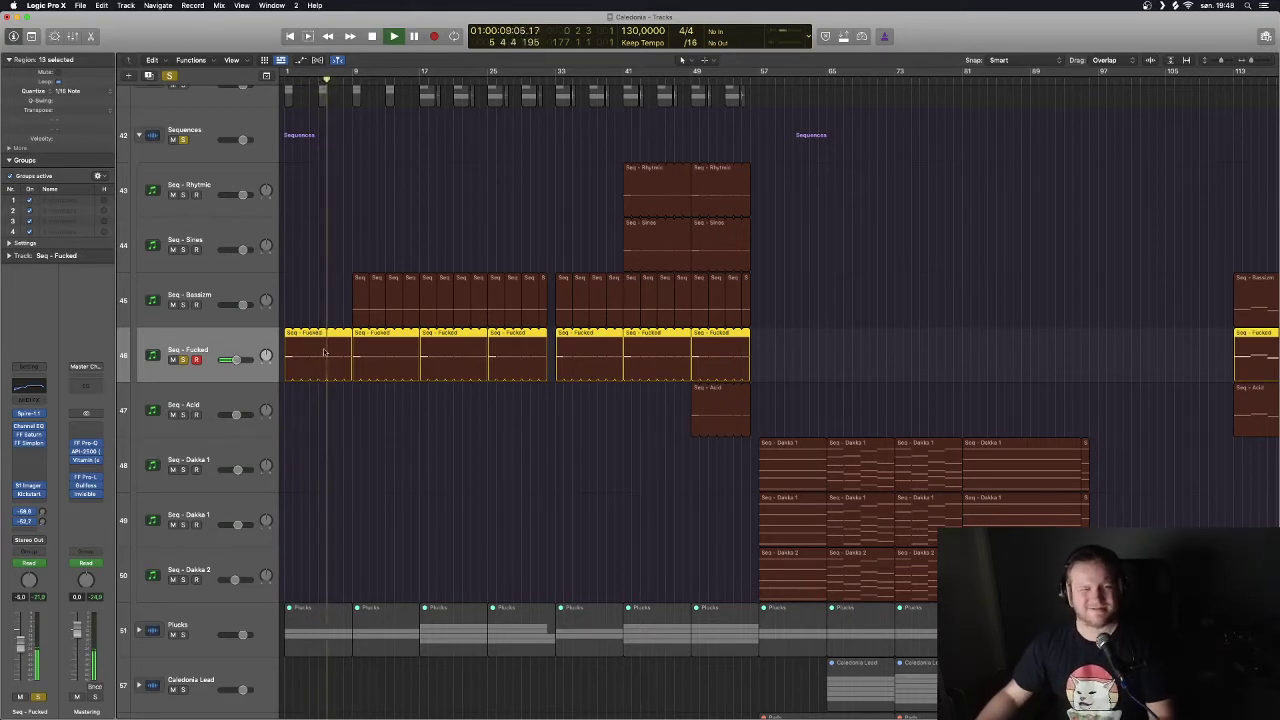
Solo only Seq - Bassizm with its channel strip shown, continue playback from bar 33, and stop.
{"action": "left_click", "coordinate": [184, 305]}
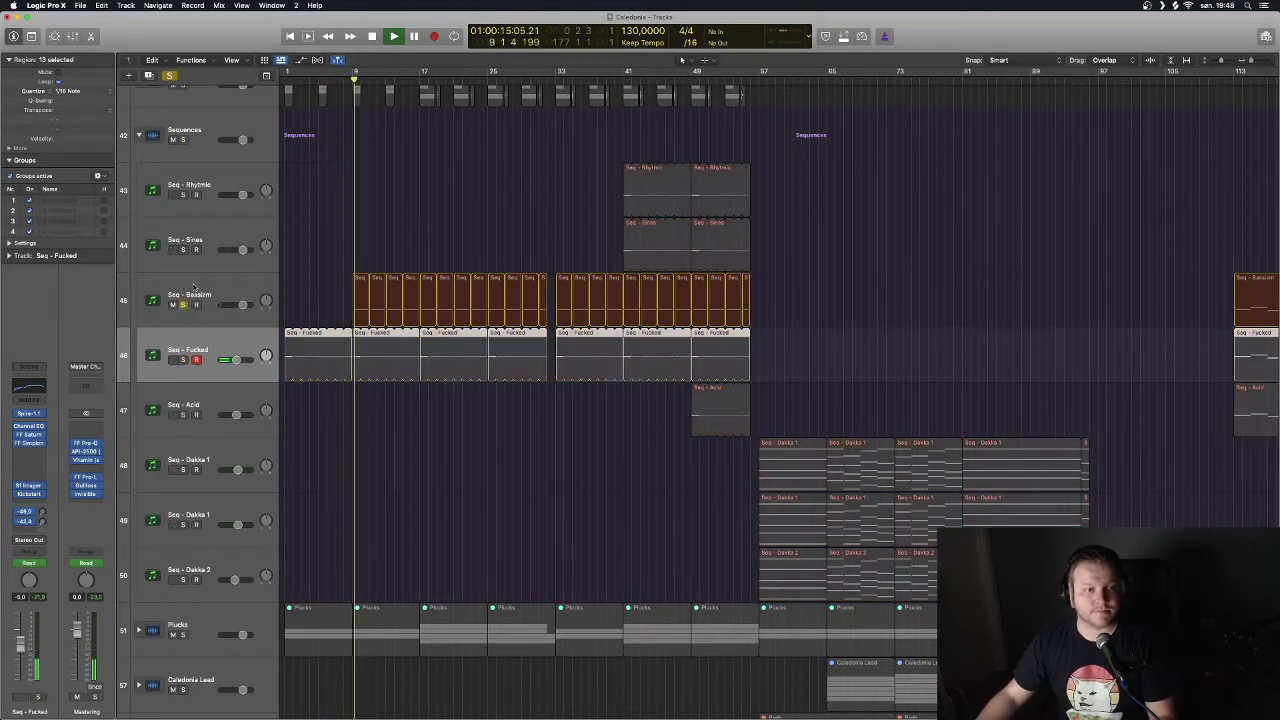
{"action": "left_click", "coordinate": [194, 287]}
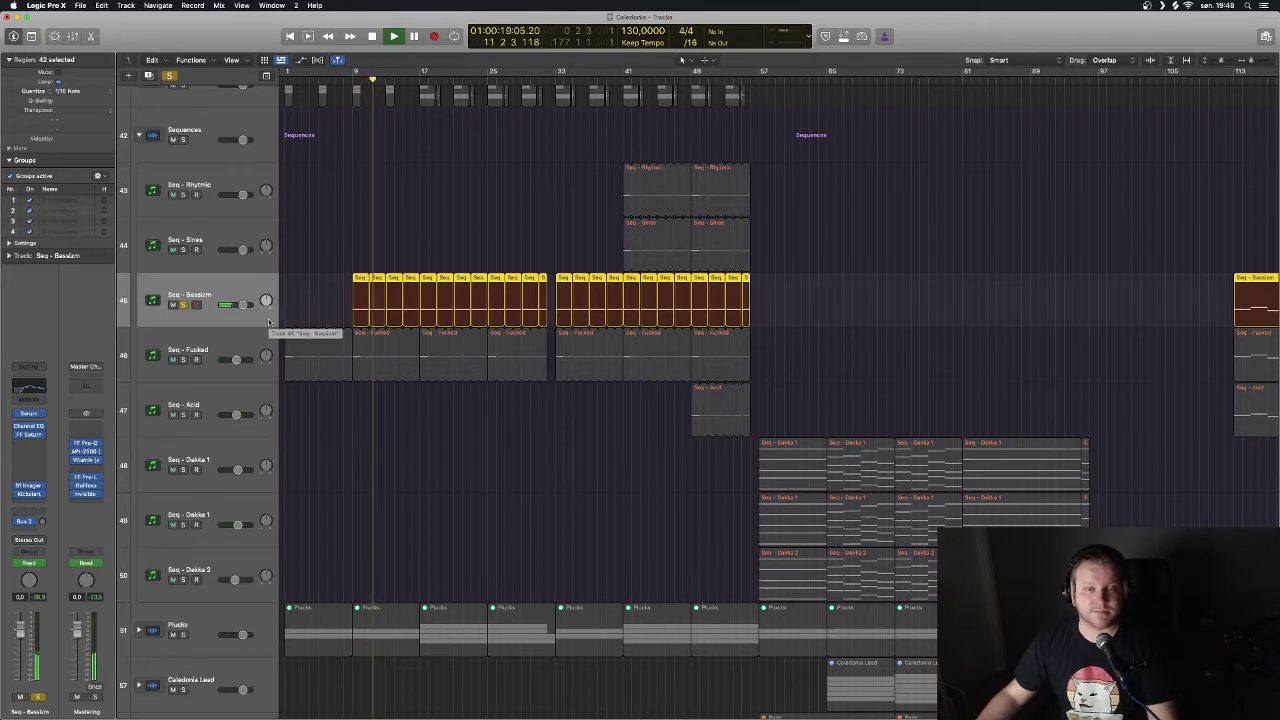
{"action": "left_click", "coordinate": [555, 78]}
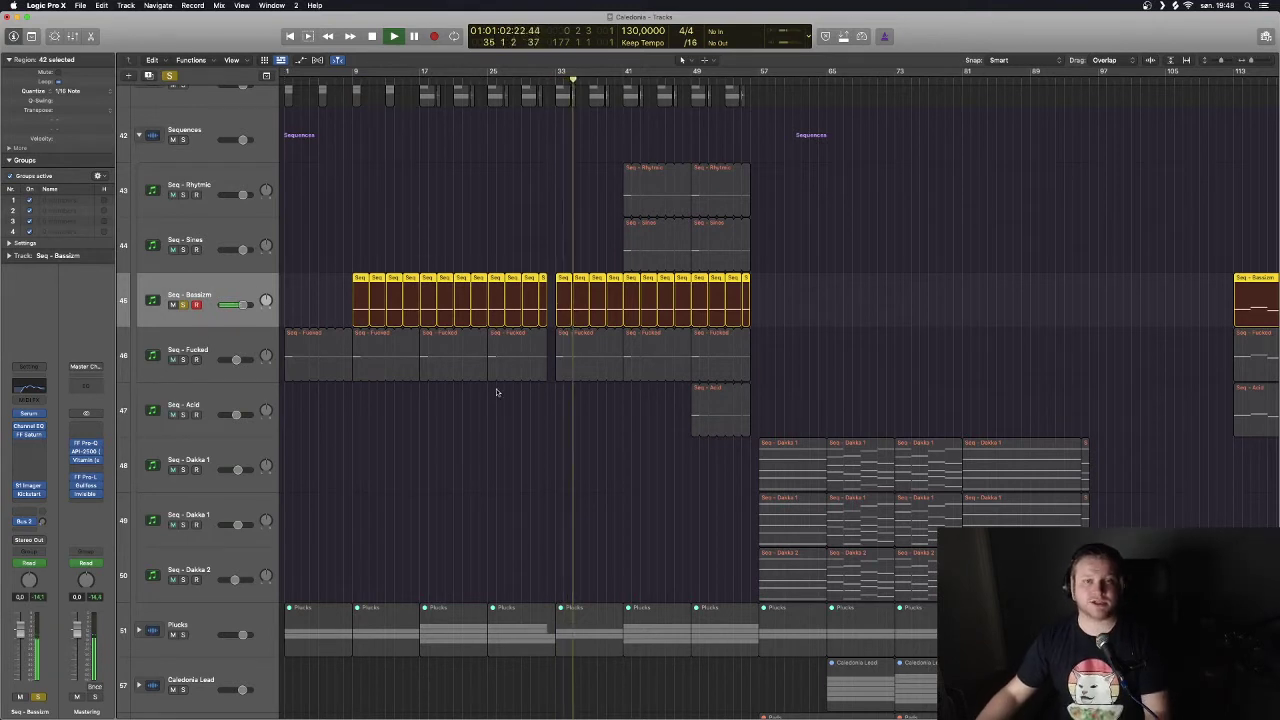
{"action": "key", "text": "space"}
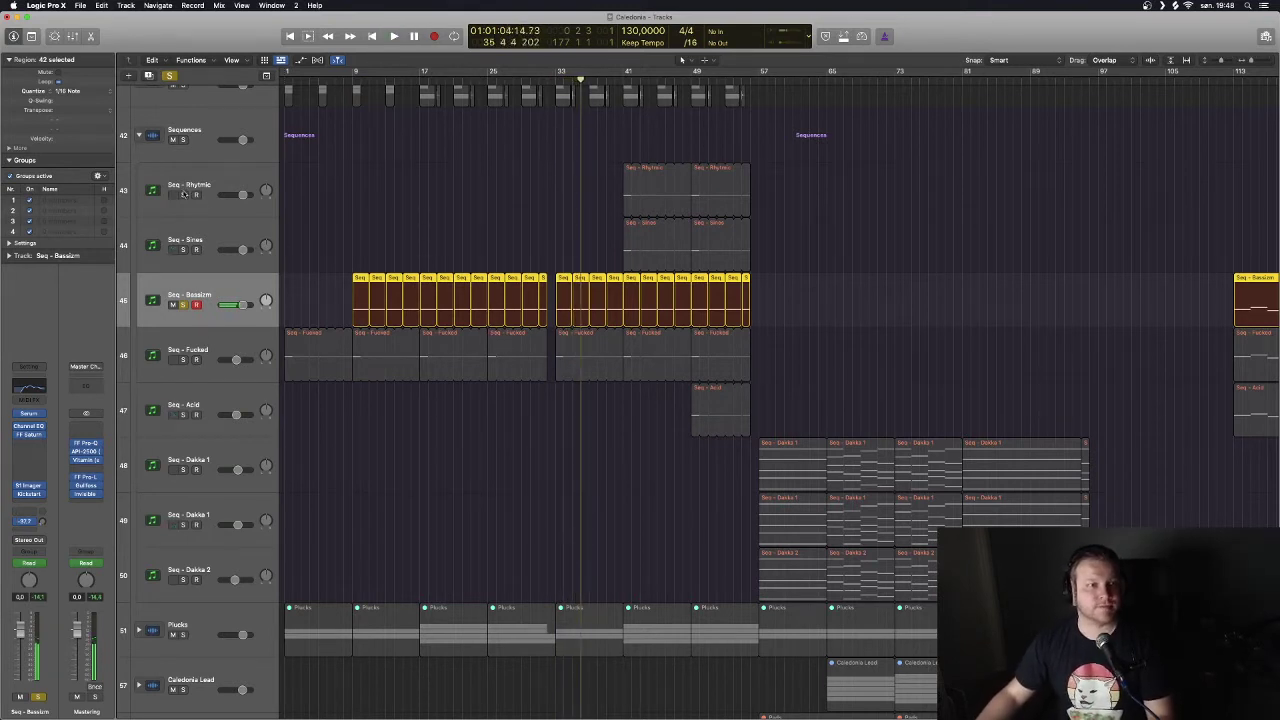
Solo only Seq - Sines, play it from bar 41, and show its channel strip.
{"action": "left_click", "coordinate": [184, 250]}
{"action": "key", "text": "period"}
{"action": "key", "text": "period"}
{"action": "key", "text": "period"}
{"action": "key", "text": "period"}
{"action": "key", "text": "period"}
{"action": "key", "text": "period"}
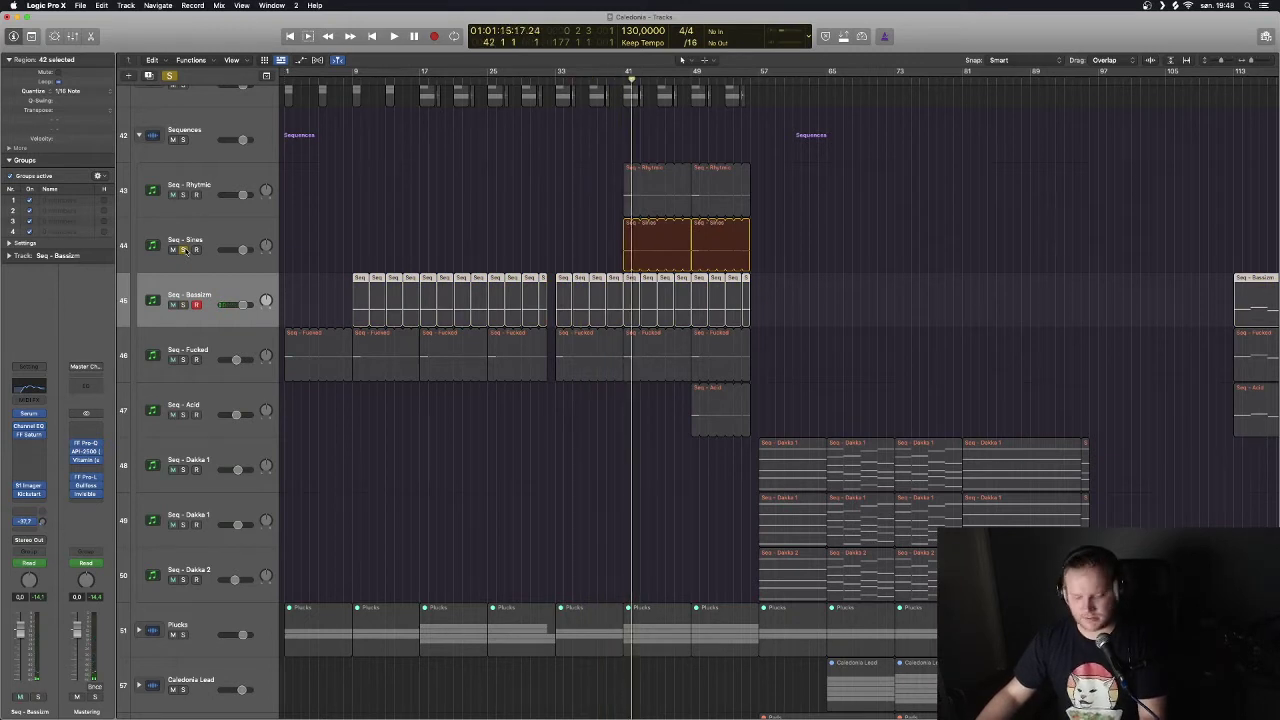
{"action": "key", "text": "space"}
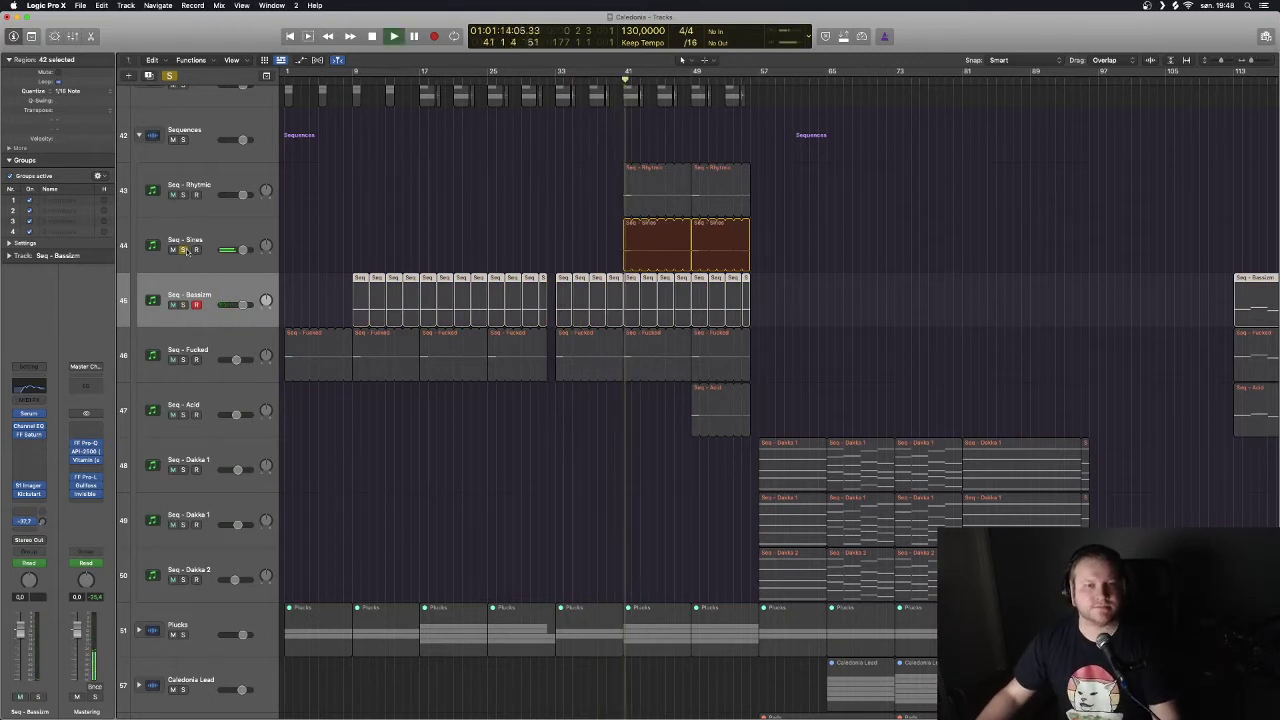
{"action": "left_click", "coordinate": [210, 238]}
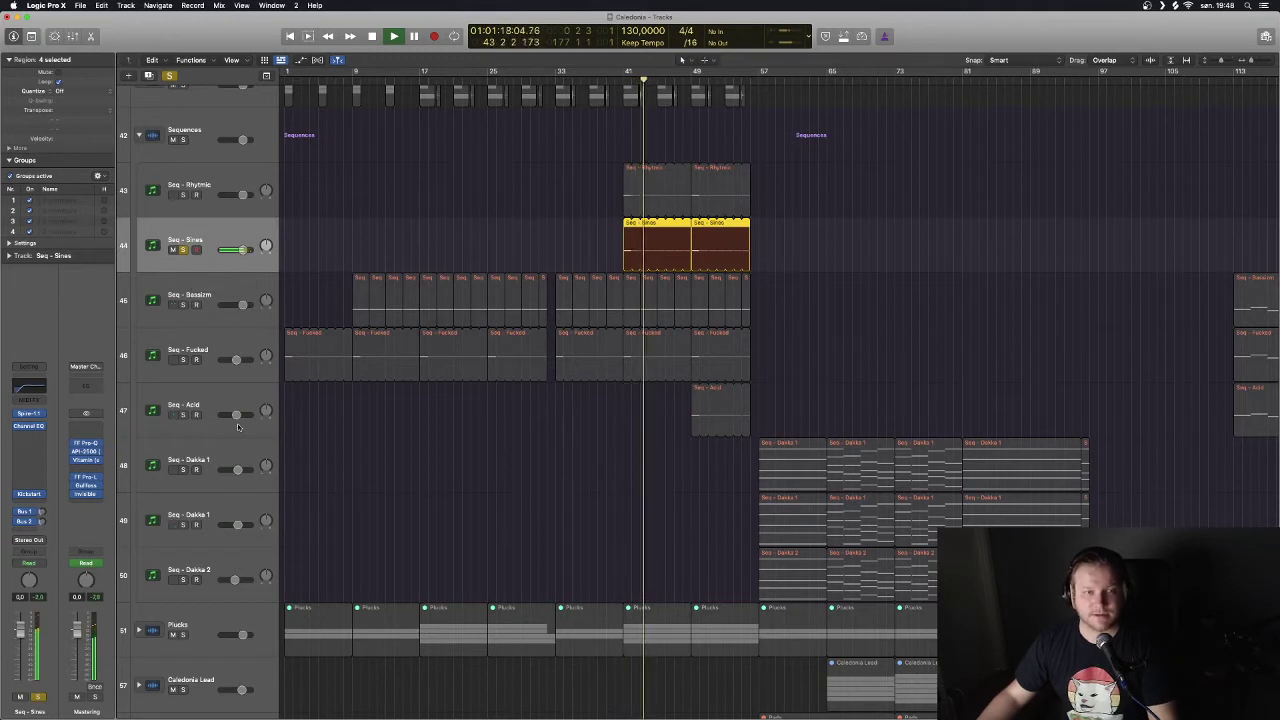
During playback, audition Seq - Rhytmic and Seq - Acid one after the other, each soloed with its channel strip shown.
{"action": "left_click", "coordinate": [183, 194]}
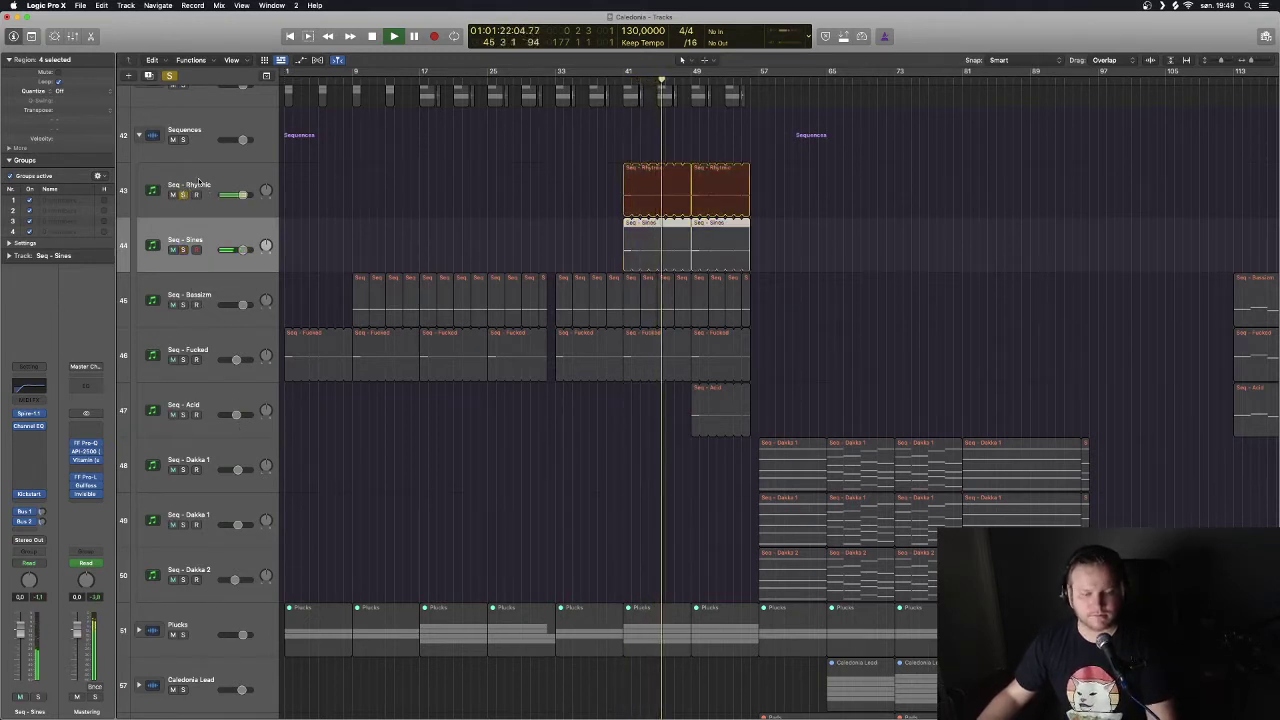
{"action": "left_click", "coordinate": [196, 182]}
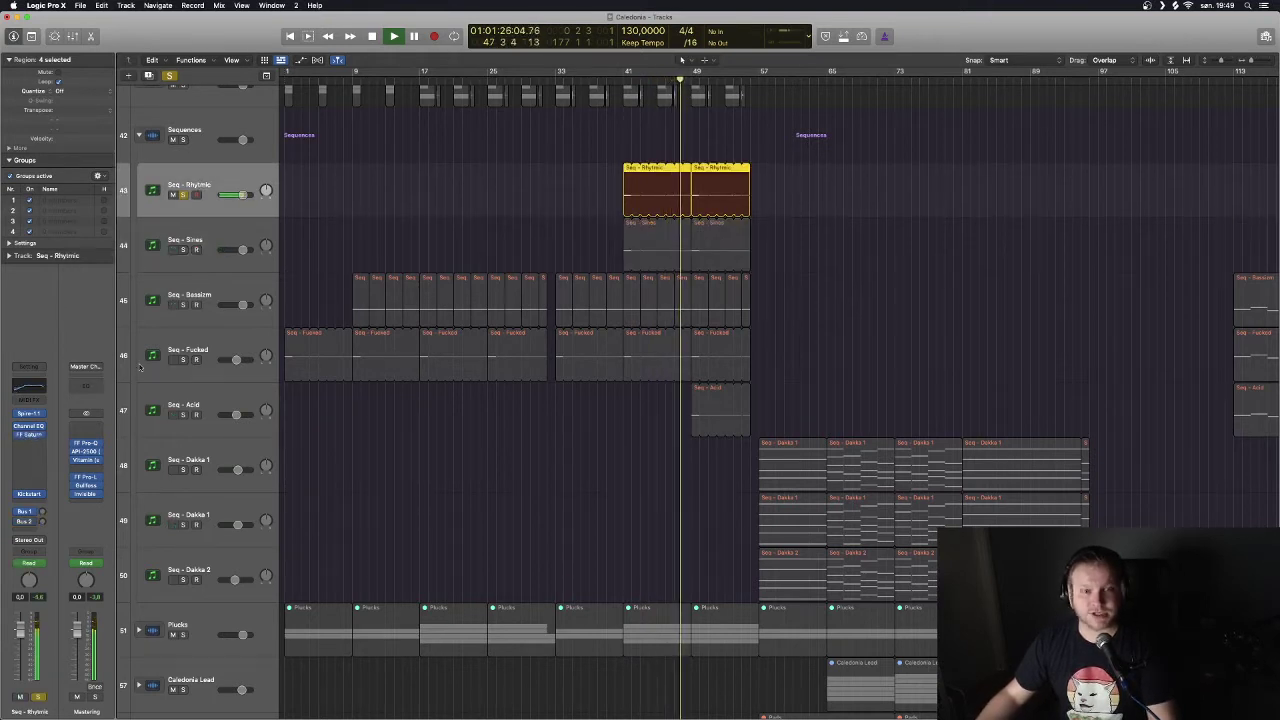
{"action": "left_click", "coordinate": [182, 404]}
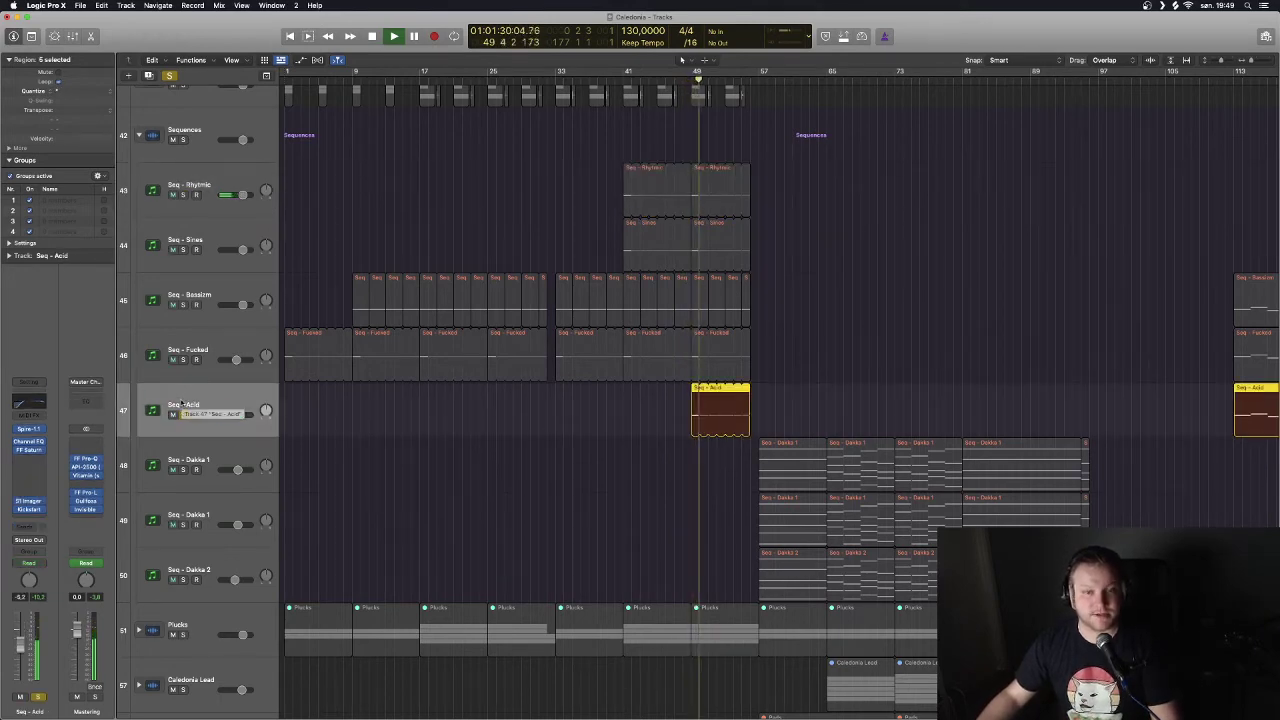
{"action": "scroll", "coordinate": [308, 413], "scroll_direction": "right", "scroll_amount": 3}
{"action": "scroll", "coordinate": [308, 413], "scroll_direction": "down", "scroll_amount": 3}
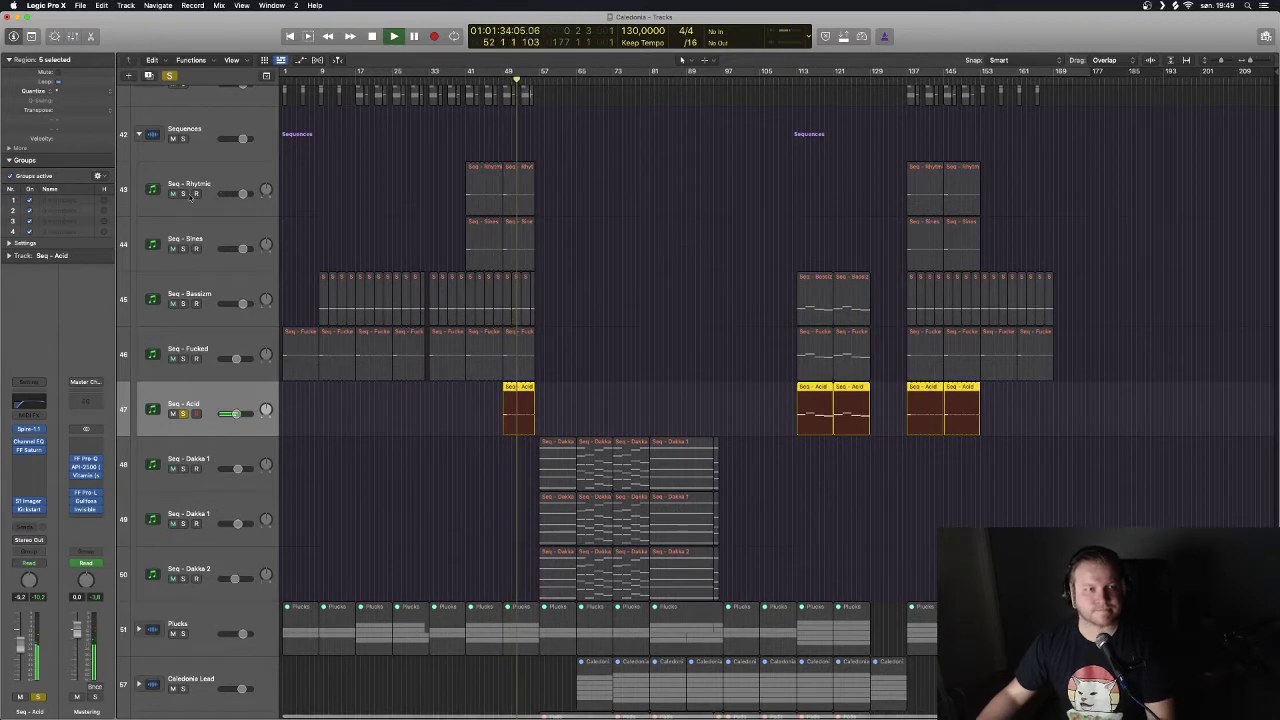
Solo the whole Sequences stack instead of Seq - Acid and play it from bar 137 to about bar 143.
{"action": "left_click", "coordinate": [170, 76]}
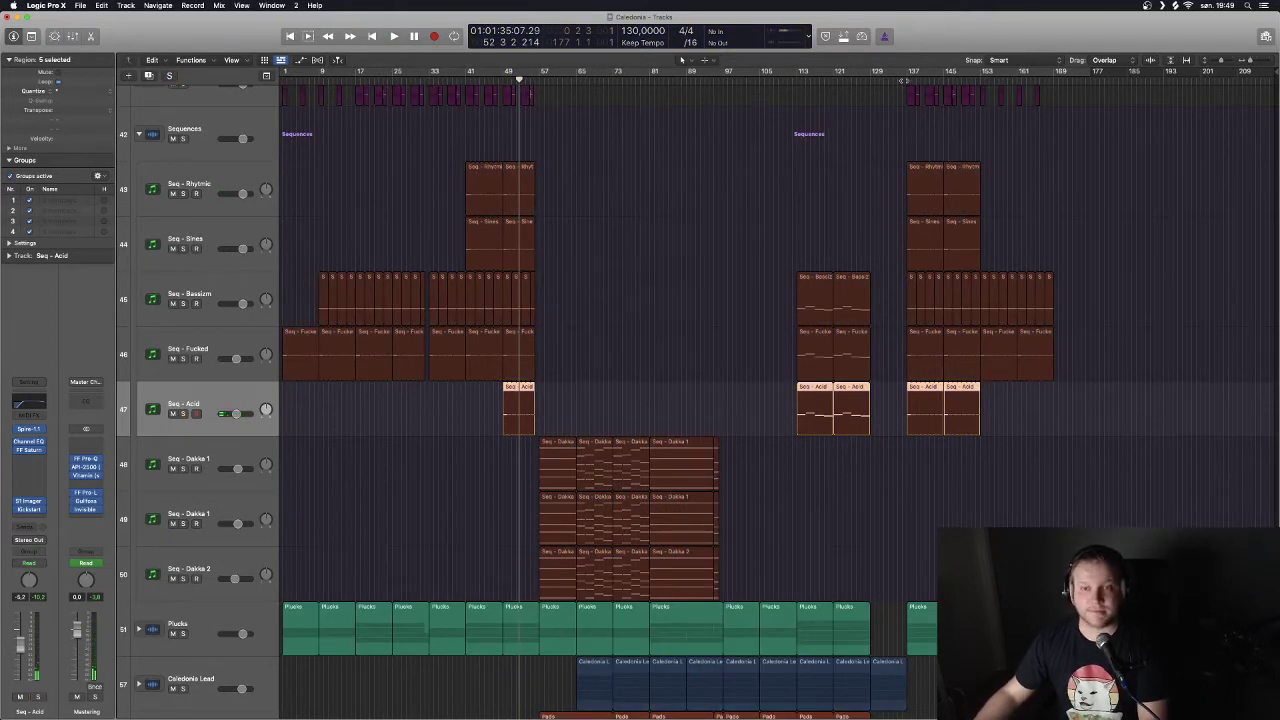
{"action": "mouse_move", "coordinate": [904, 80]}
{"action": "left_mouse_down"}
{"action": "mouse_move", "coordinate": [893, 80]}
{"action": "mouse_move", "coordinate": [907, 80]}
{"action": "left_mouse_up"}
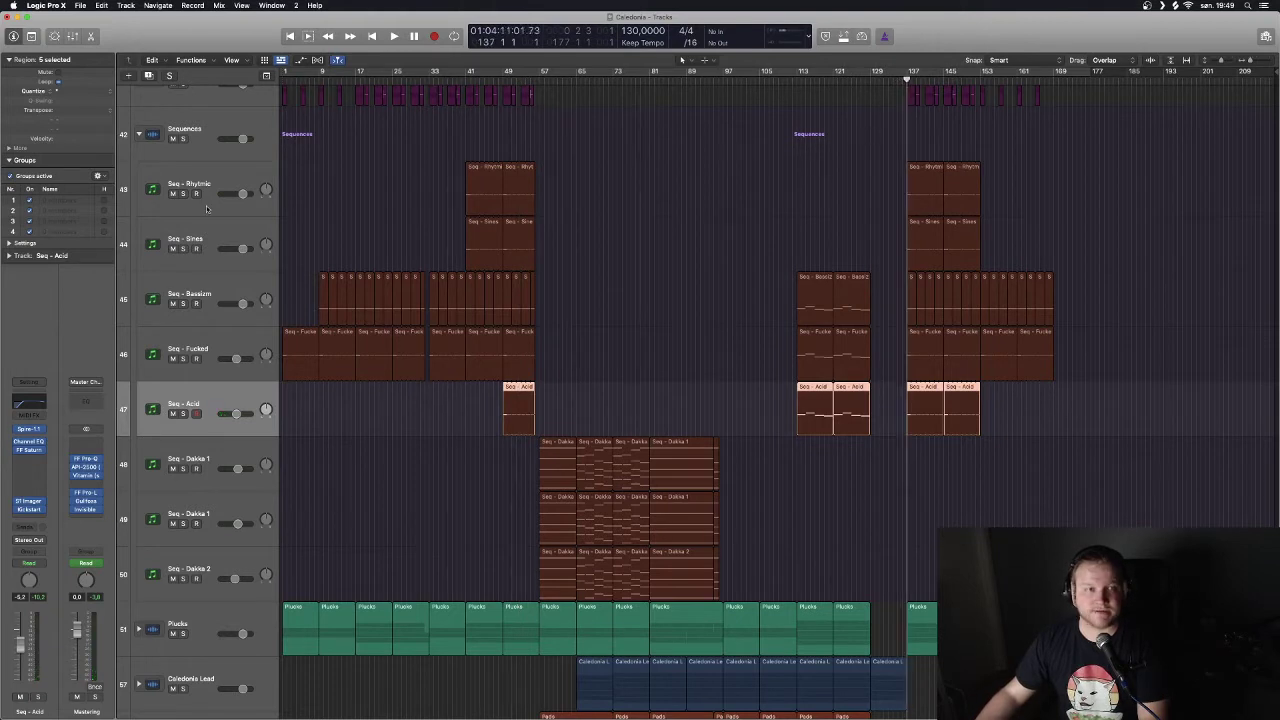
{"action": "left_click", "coordinate": [183, 138]}
{"action": "key", "text": "space"}
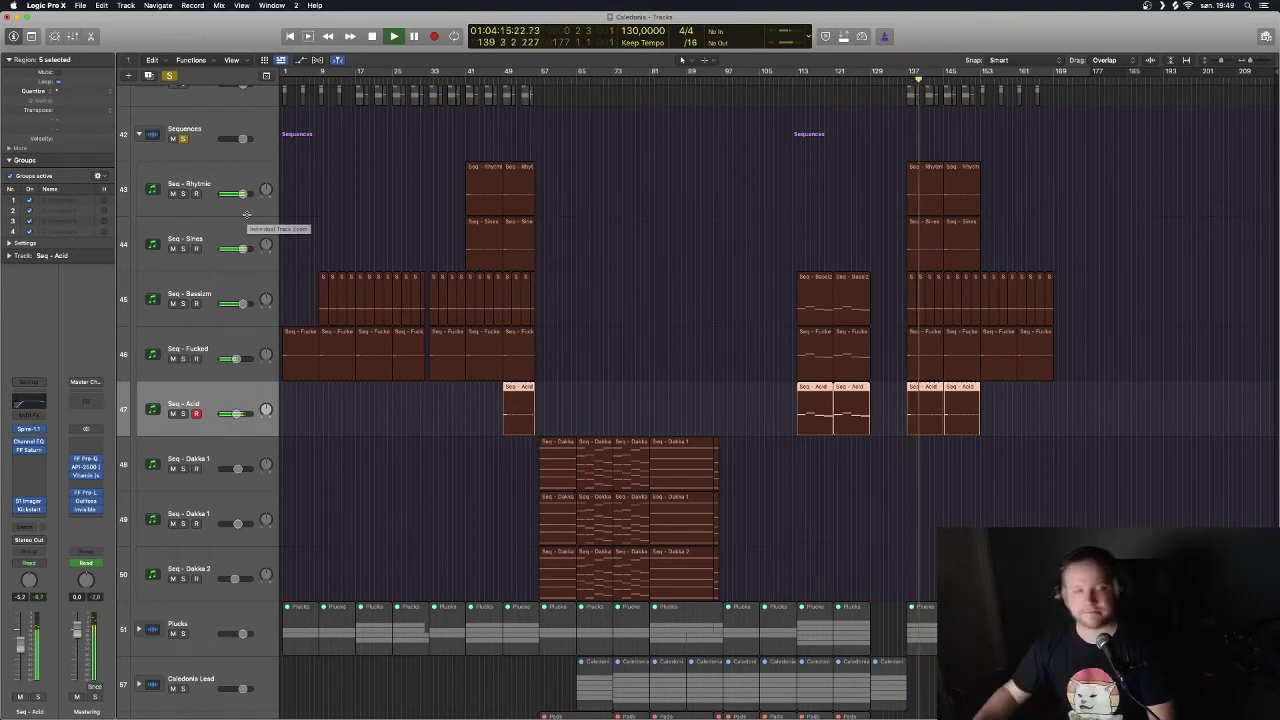
{"action": "scroll", "coordinate": [610, 282], "scroll_direction": "up", "scroll_amount": 1}
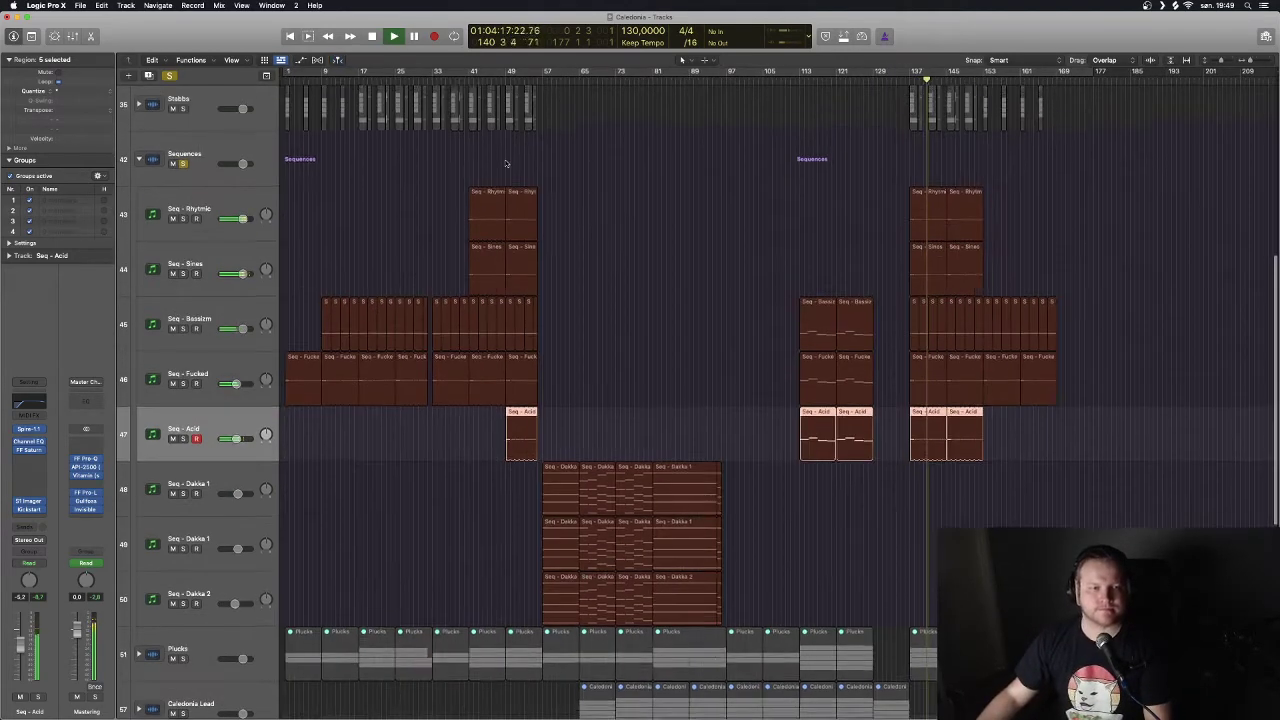
{"action": "scroll", "coordinate": [610, 282], "scroll_direction": "down", "scroll_amount": 3}
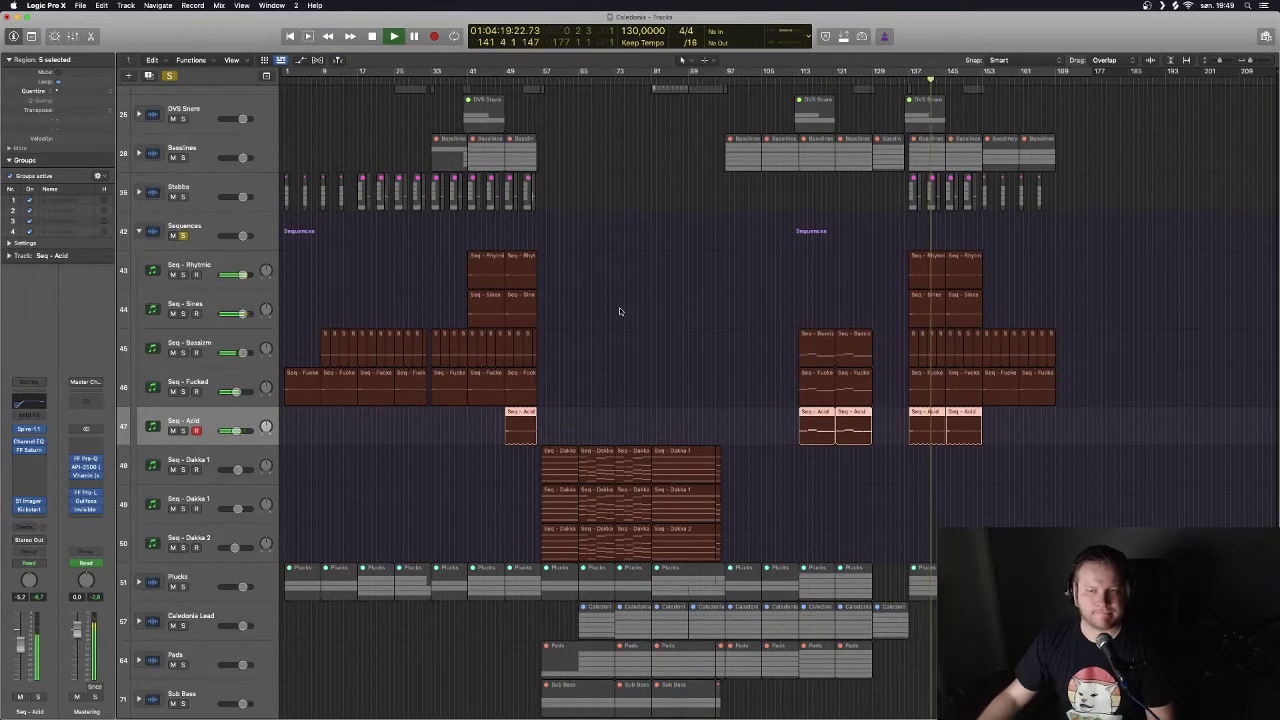
{"action": "scroll", "coordinate": [620, 309], "scroll_direction": "down", "scroll_amount": 1}
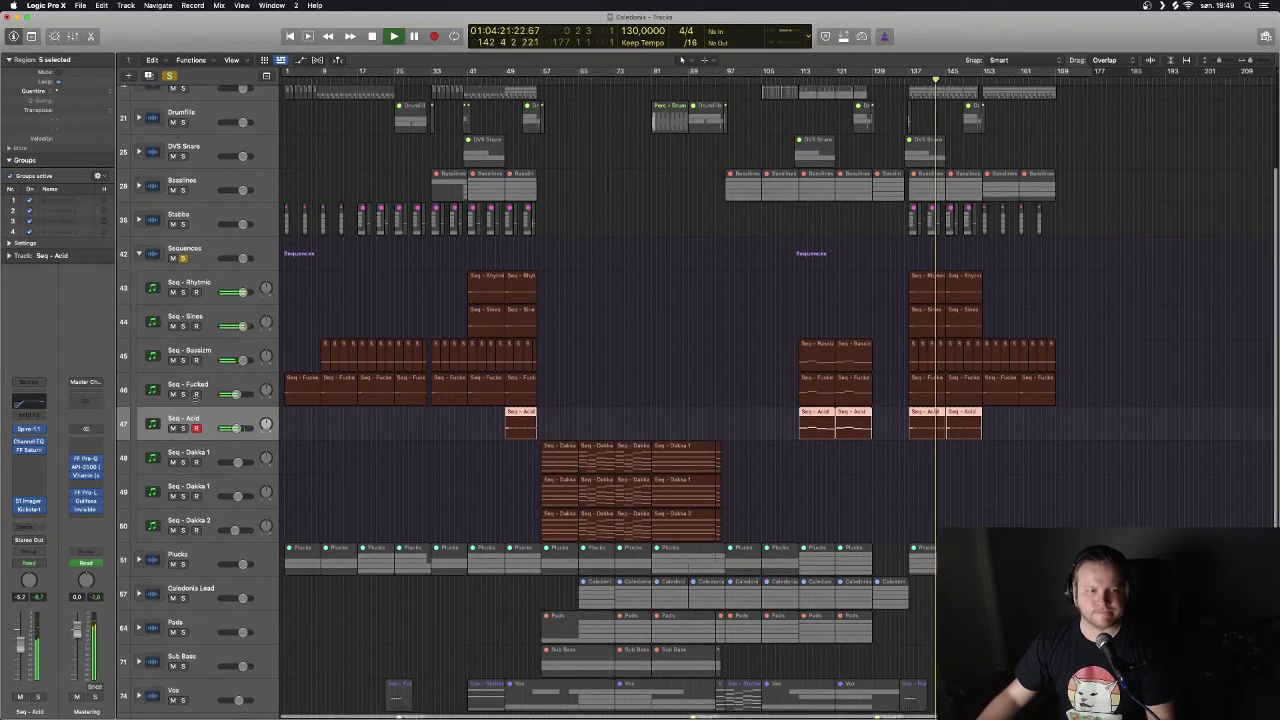
{"action": "key", "text": "space"}
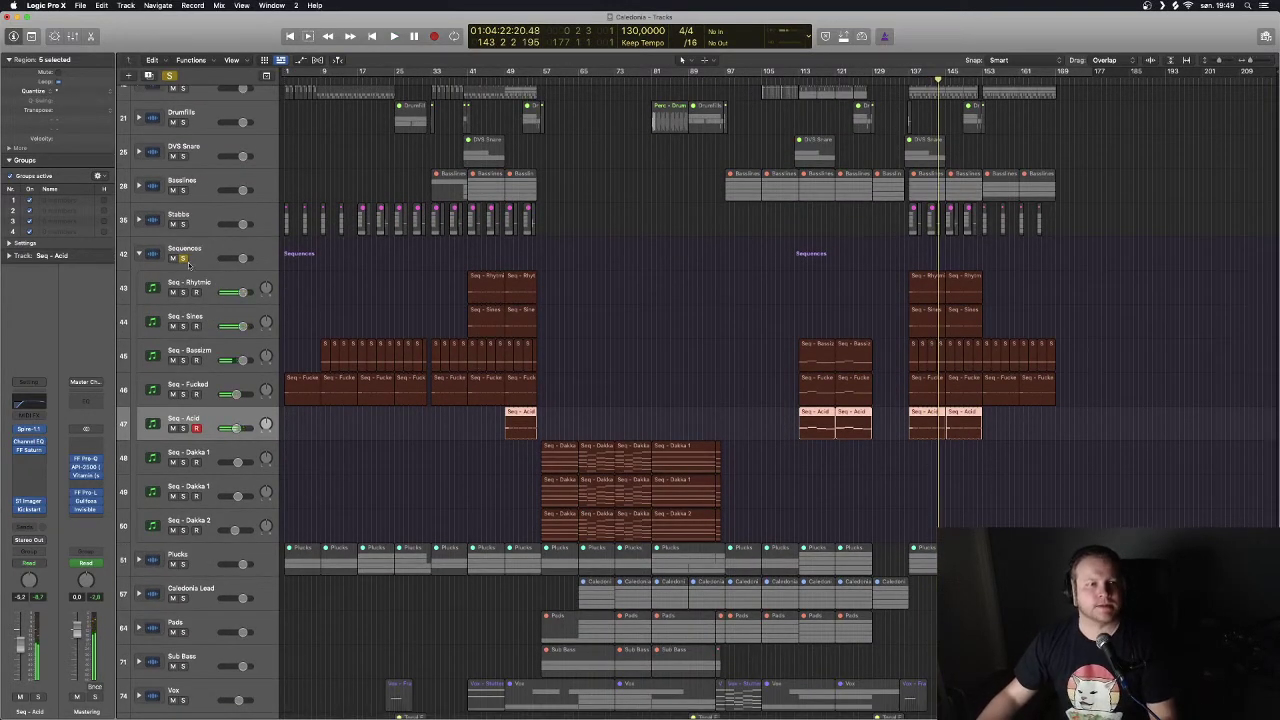
Solo all stacks from Kicks through Sequences and play them together from bar 41 to about bar 51.
{"action": "scroll", "coordinate": [372, 260], "scroll_direction": "down", "scroll_amount": 3}
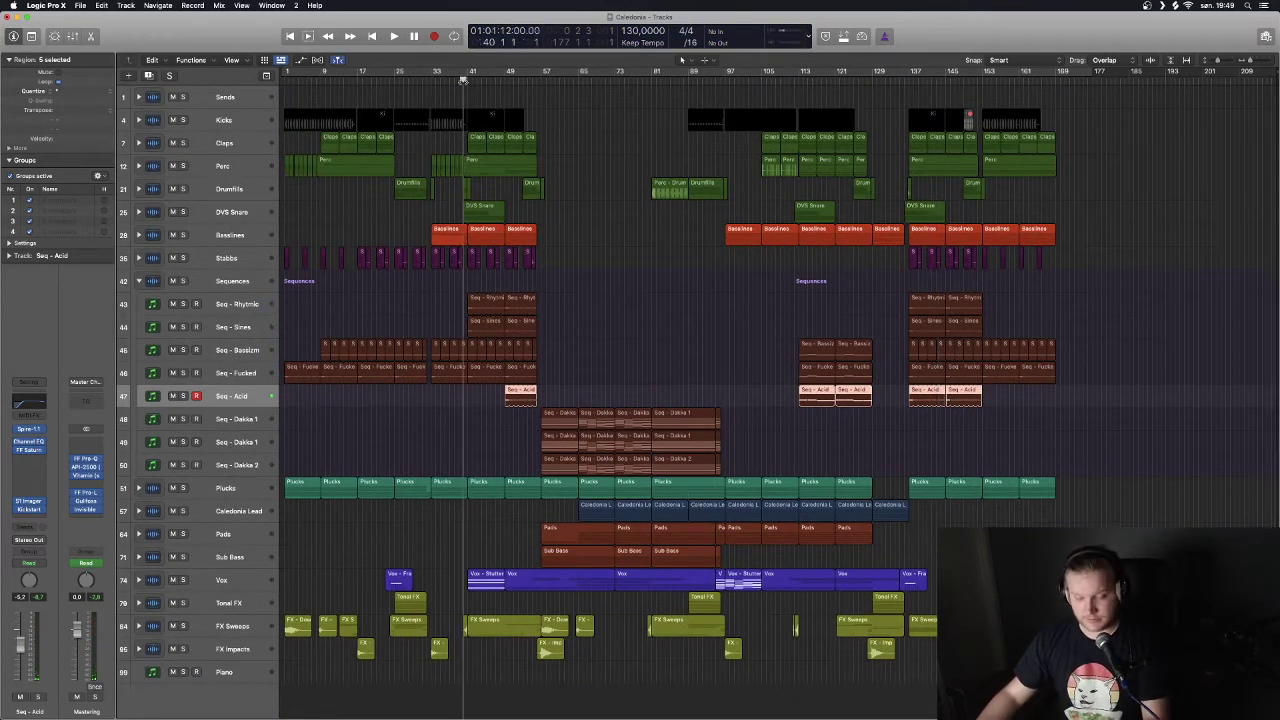
{"action": "left_click", "coordinate": [465, 80]}
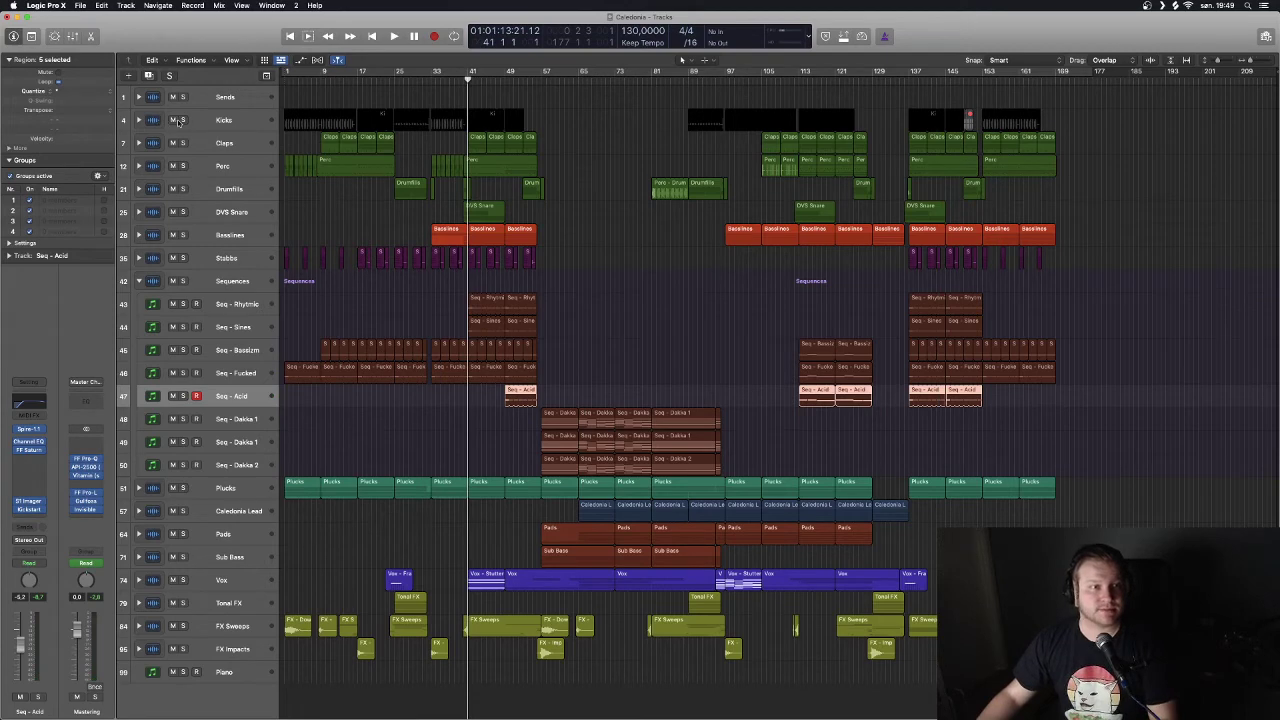
{"action": "left_click_drag", "start_coordinate": [182, 120], "coordinate": [182, 258]}
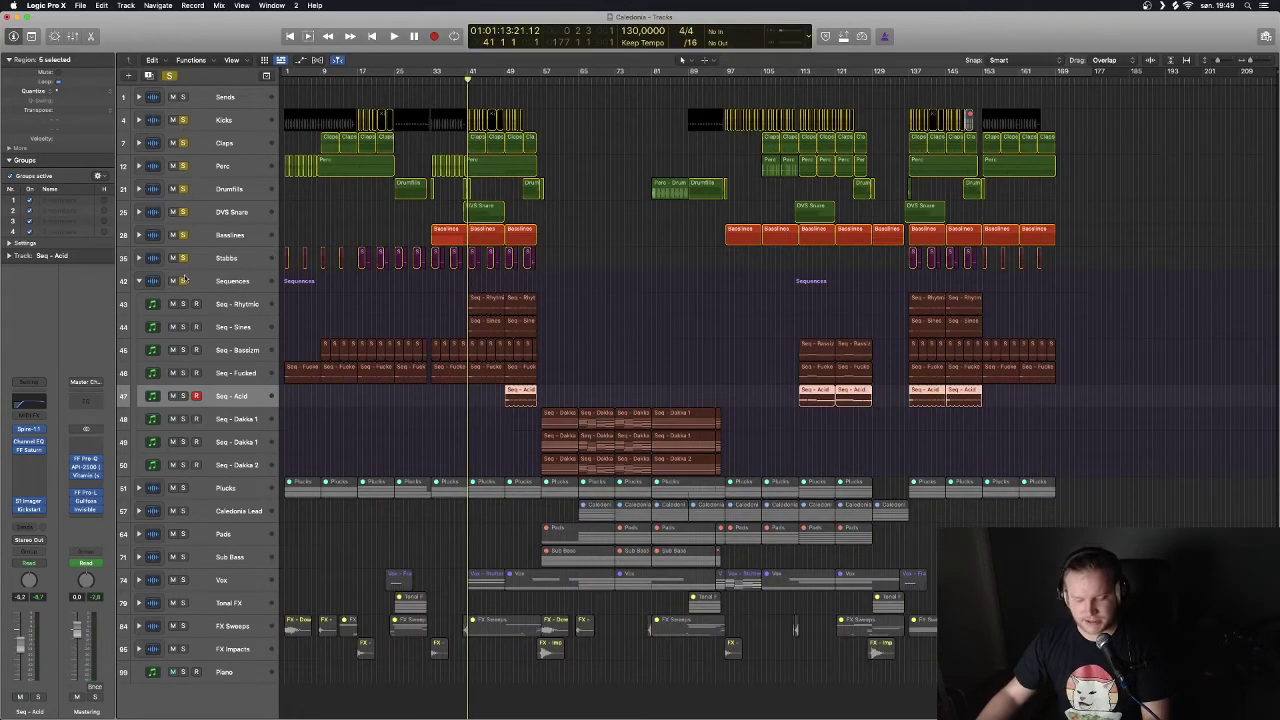
{"action": "key", "text": "space"}
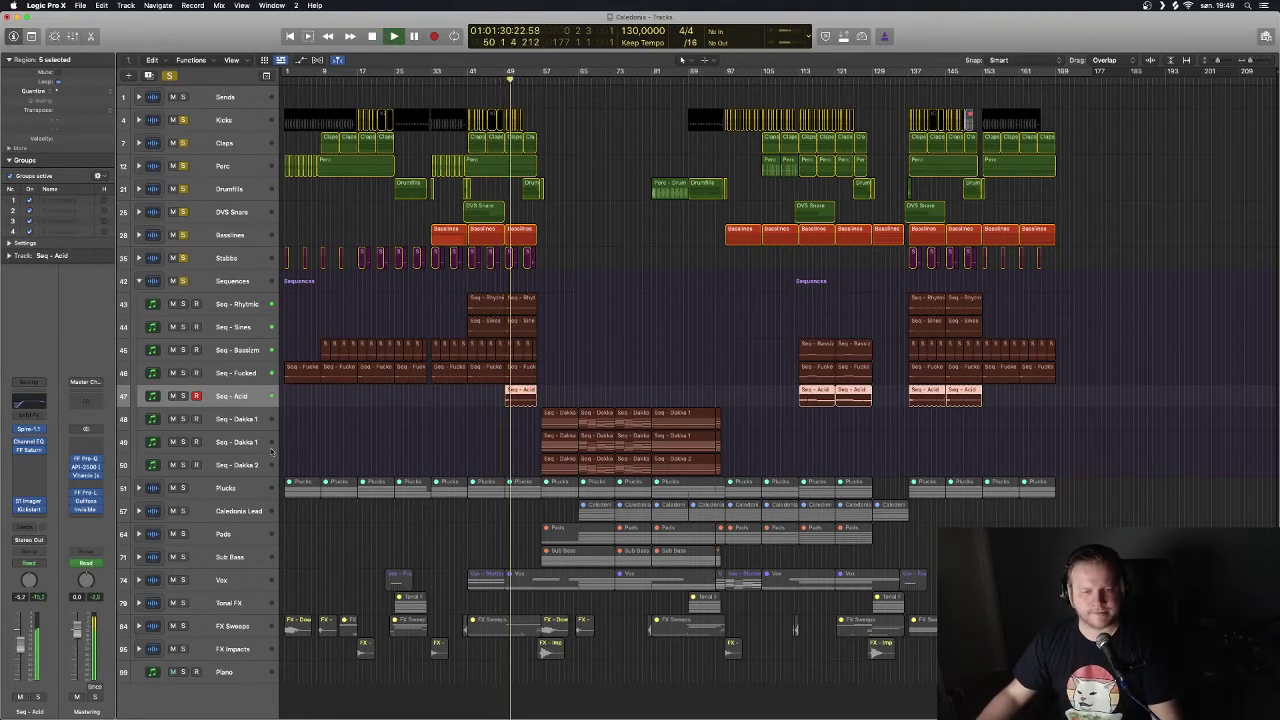
{"action": "key", "text": "space"}
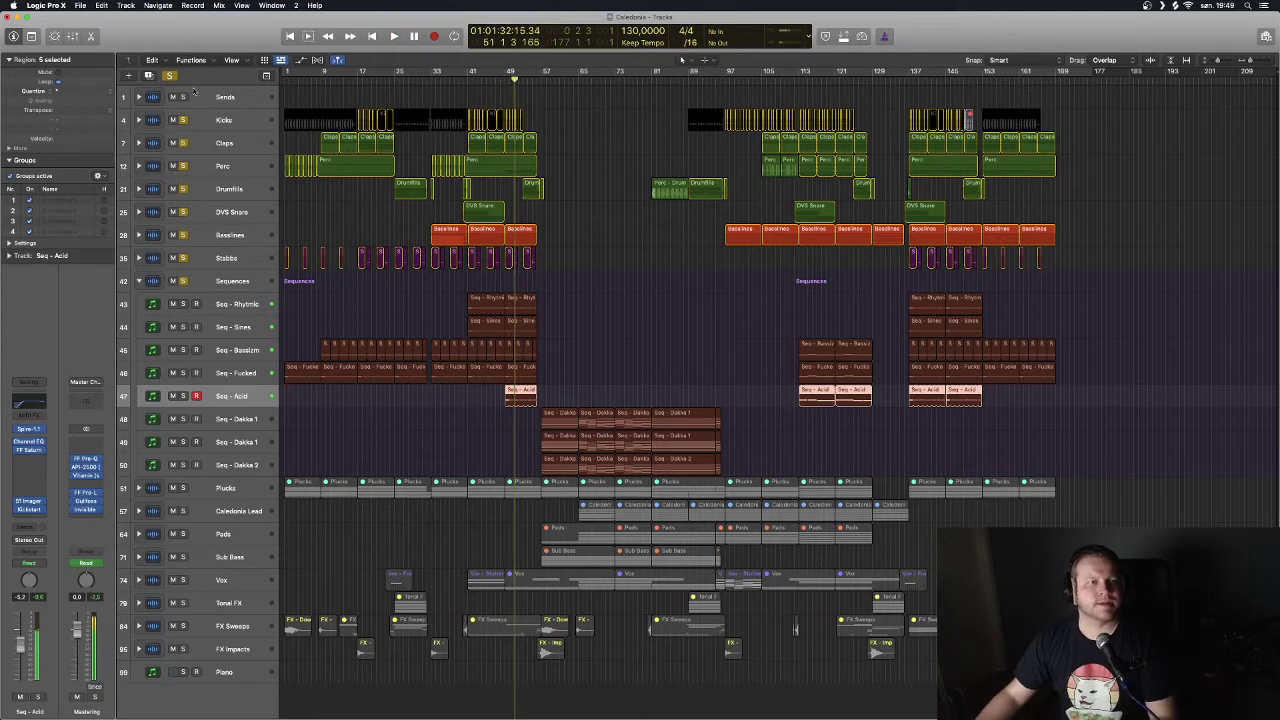
Clear all solos, then solo the two Seq - Dakka 1 tracks and Seq - Dakka 2 and play them from bar 57.
{"action": "left_click", "coordinate": [170, 76]}
{"action": "key", "text": "super+Right"}
{"action": "key", "text": "space"}
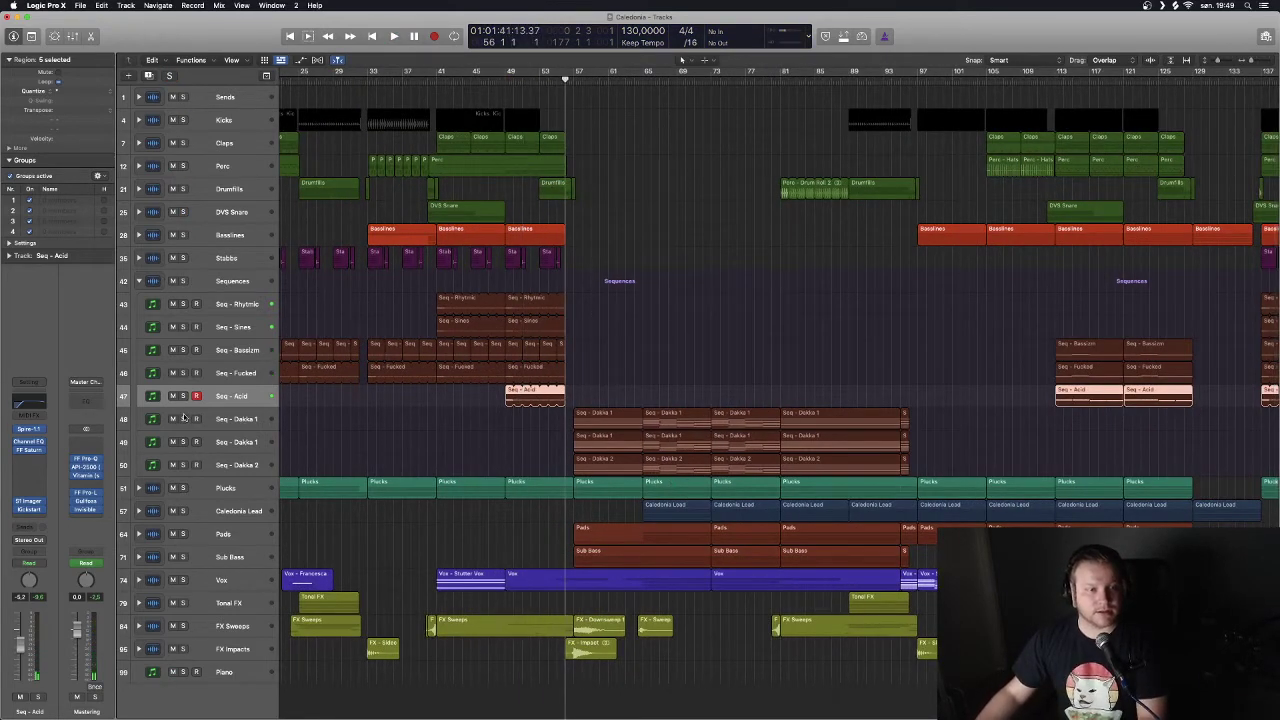
{"action": "left_click_drag", "start_coordinate": [182, 419], "coordinate": [182, 465]}
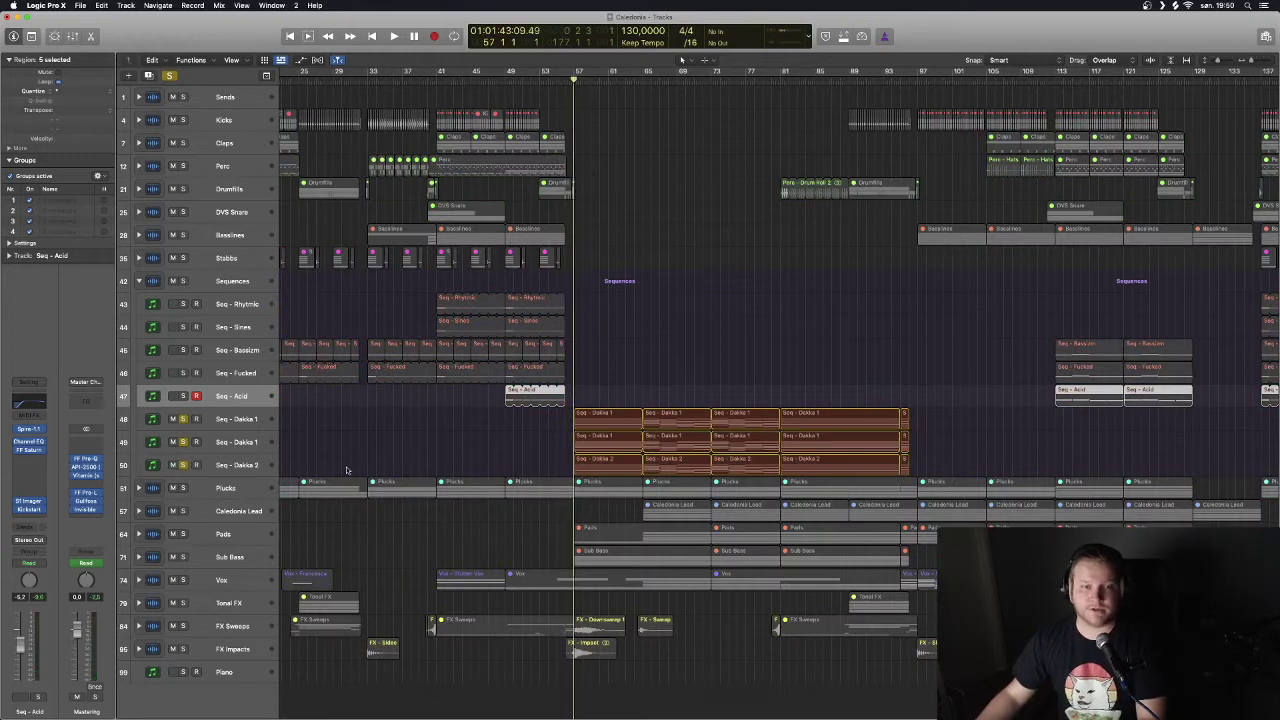
{"action": "scroll", "coordinate": [553, 186], "scroll_direction": "right", "scroll_amount": 5}
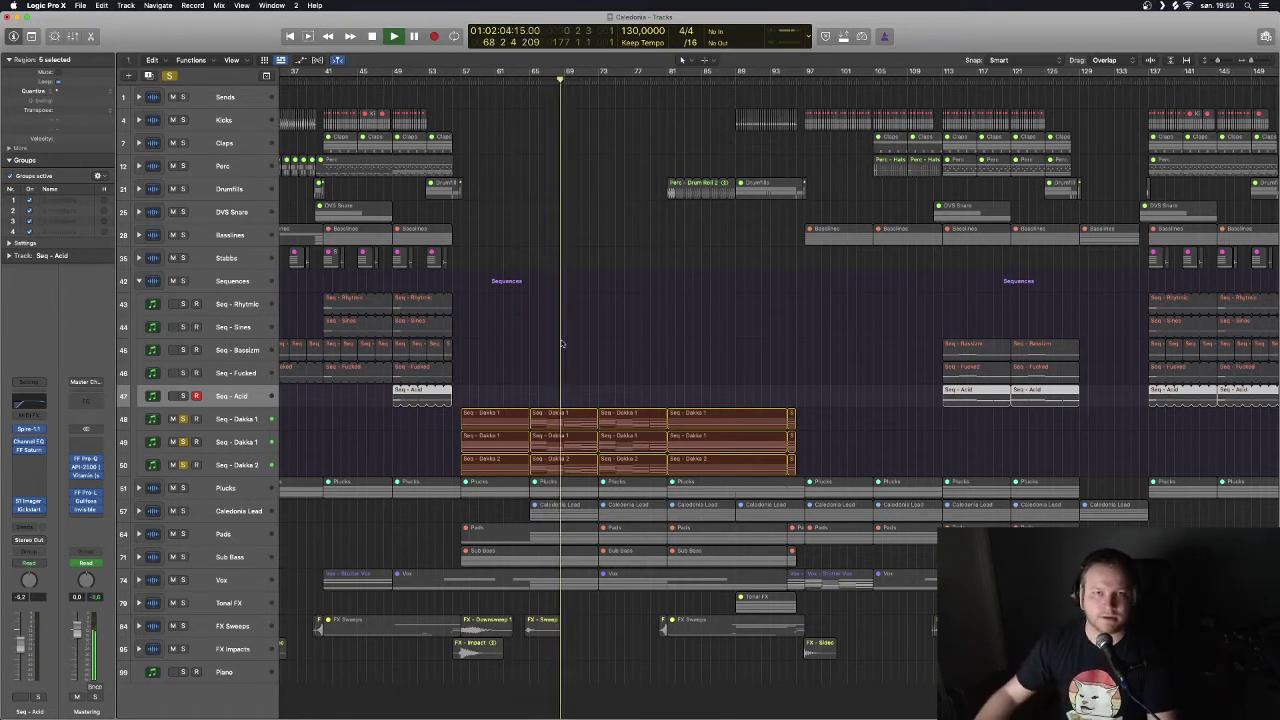
{"action": "key", "text": "space"}
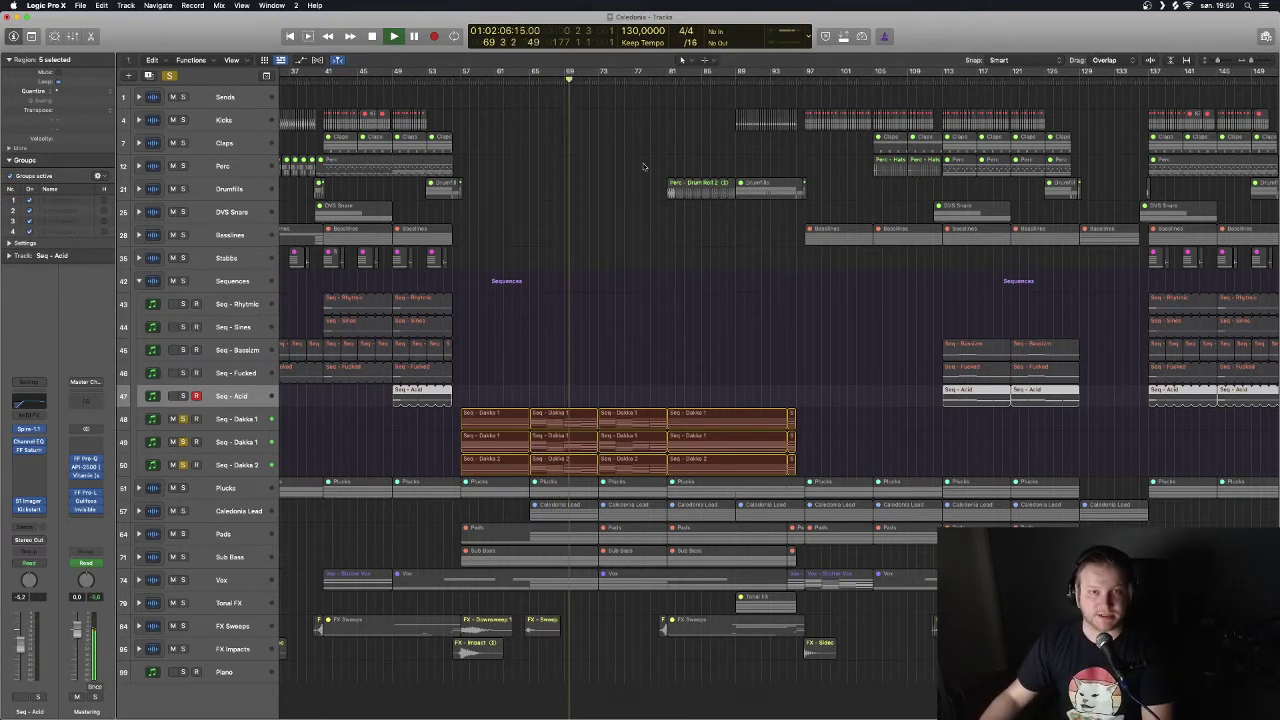
Skip ahead to bar 73 and continue playing the soloed Seq - Dakka tracks from there.
{"action": "key", "text": "period"}
{"action": "key", "text": "period"}
{"action": "key", "text": "period"}
{"action": "key", "text": "period"}
{"action": "key", "text": "space"}
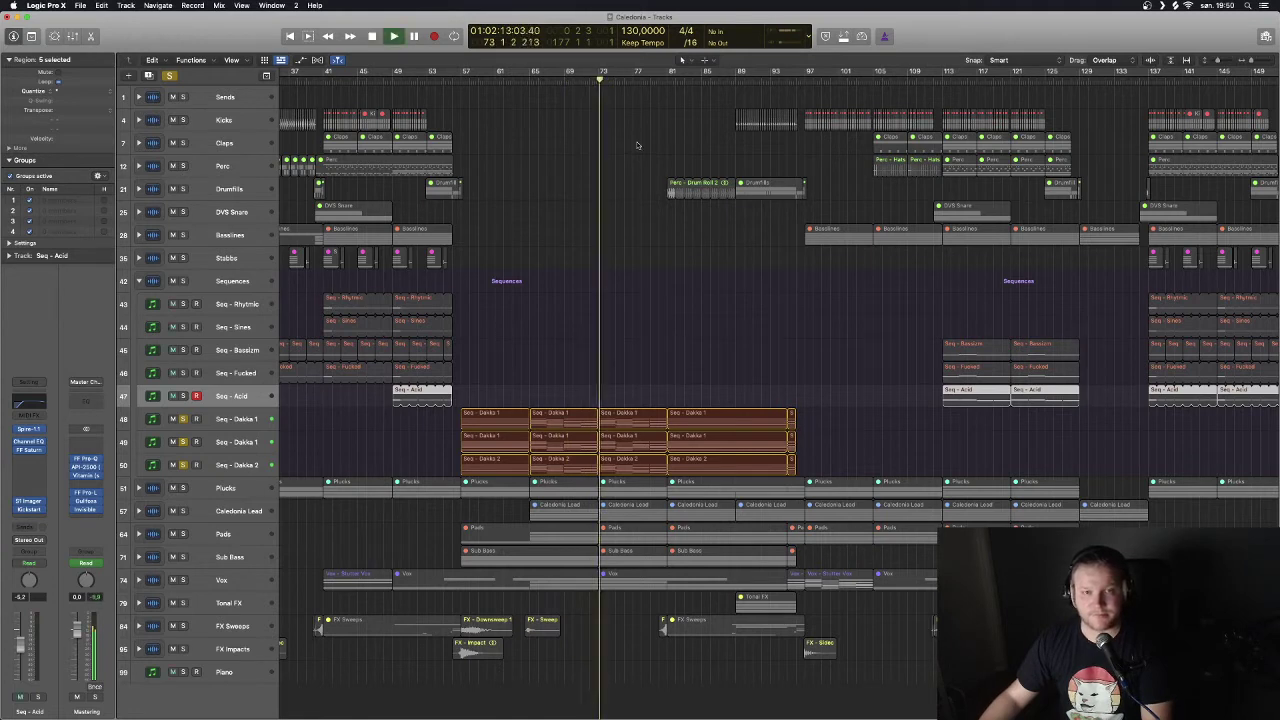
Stop playback, clear all solos, and collapse the Sequences stack.
{"action": "left_click", "coordinate": [515, 369]}
{"action": "scroll", "coordinate": [651, 369], "scroll_direction": "right", "scroll_amount": 2}
{"action": "scroll", "coordinate": [651, 369], "scroll_direction": "down", "scroll_amount": 1}
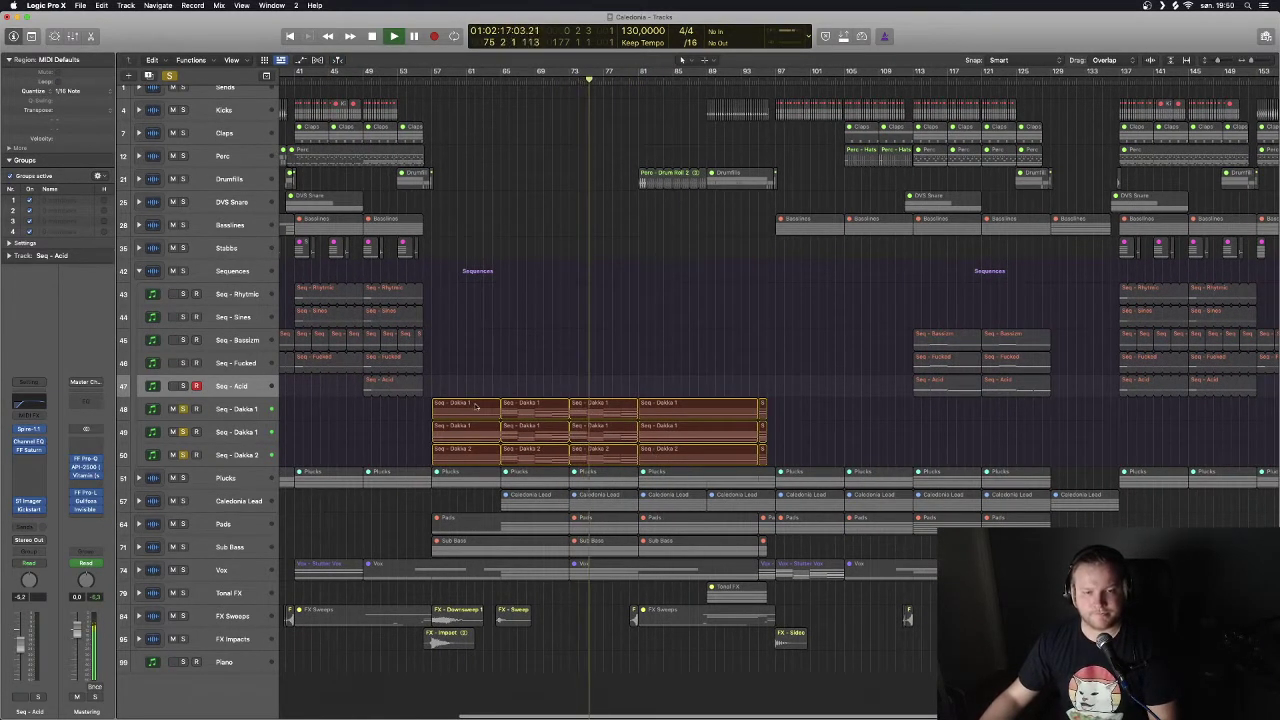
{"action": "left_click", "coordinate": [170, 76]}
{"action": "left_click", "coordinate": [139, 272]}
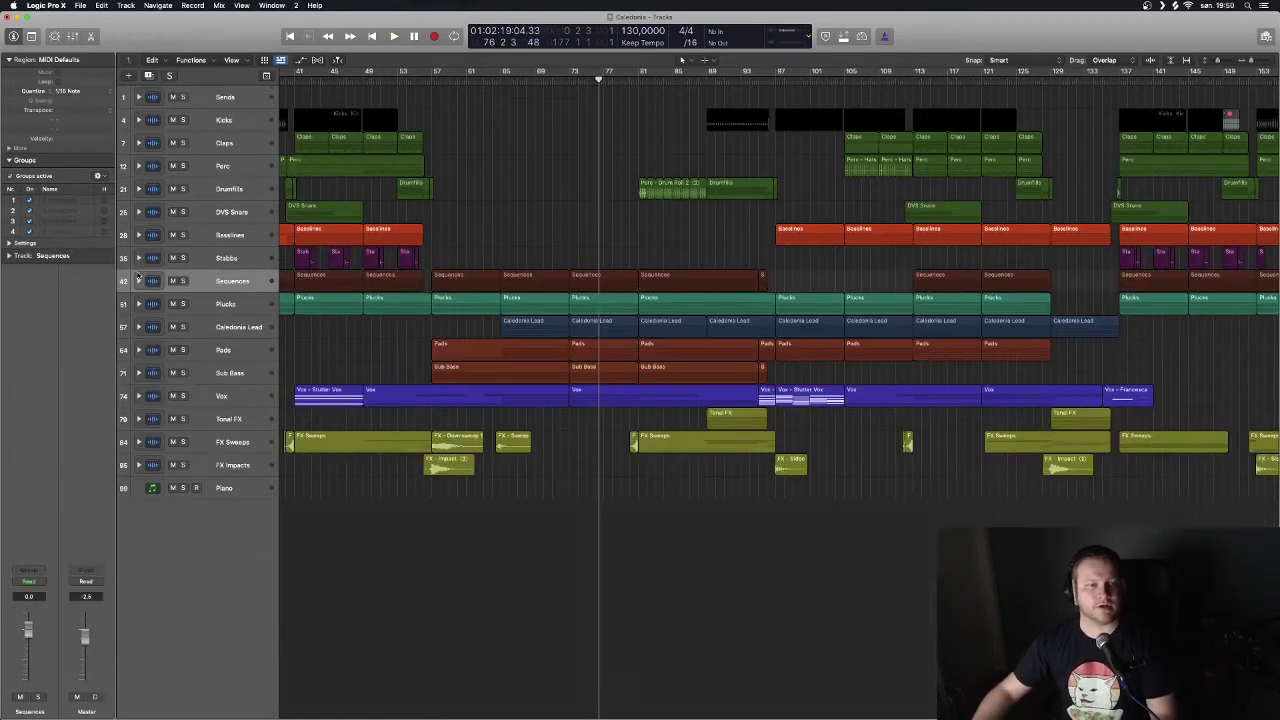
Expand the Plucks stack, solo both Pluck - DeciPluck tracks, and play them from the song start and again from bar 41.
{"action": "left_click", "coordinate": [139, 304]}
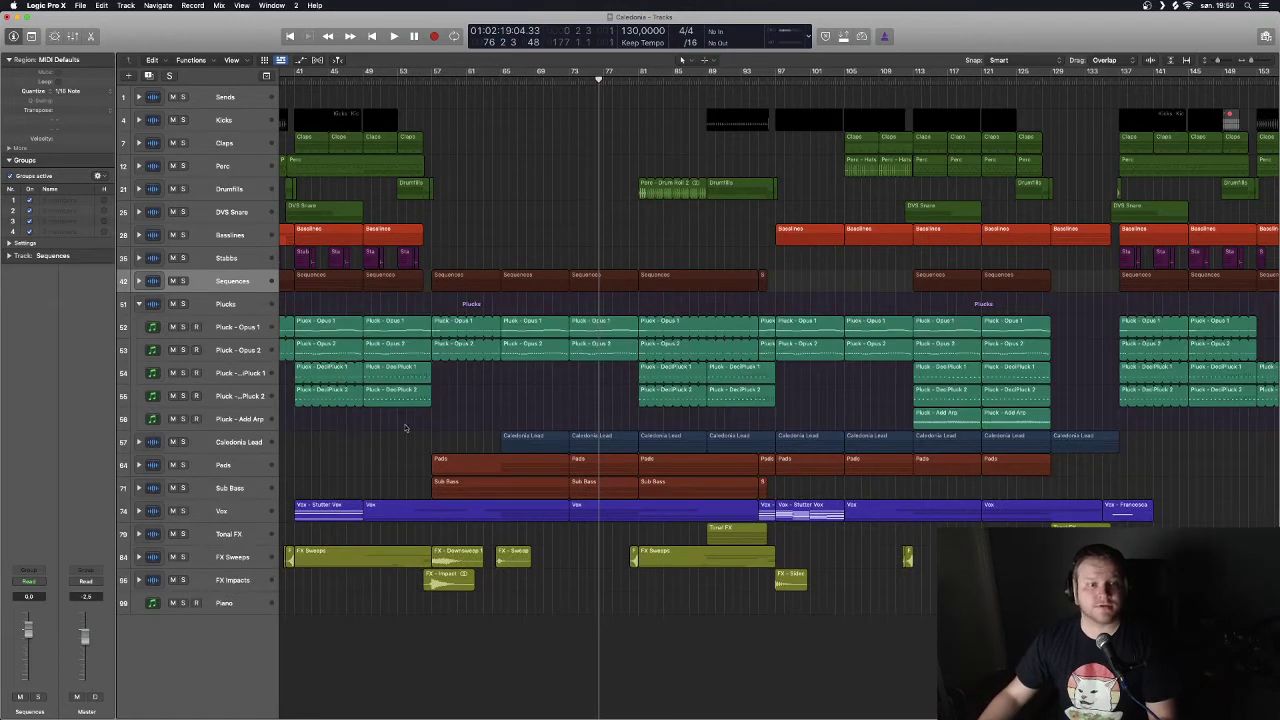
{"action": "key", "text": "Return"}
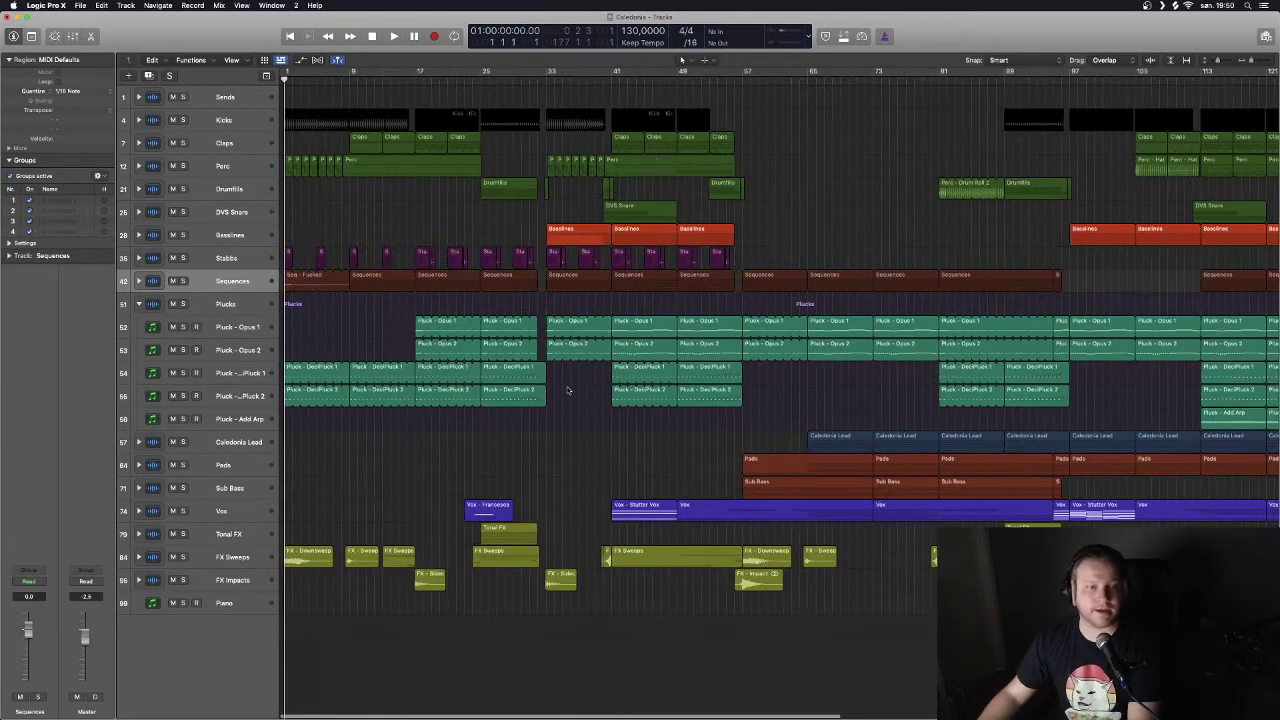
{"action": "left_click_drag", "start_coordinate": [183, 373], "coordinate": [183, 396]}
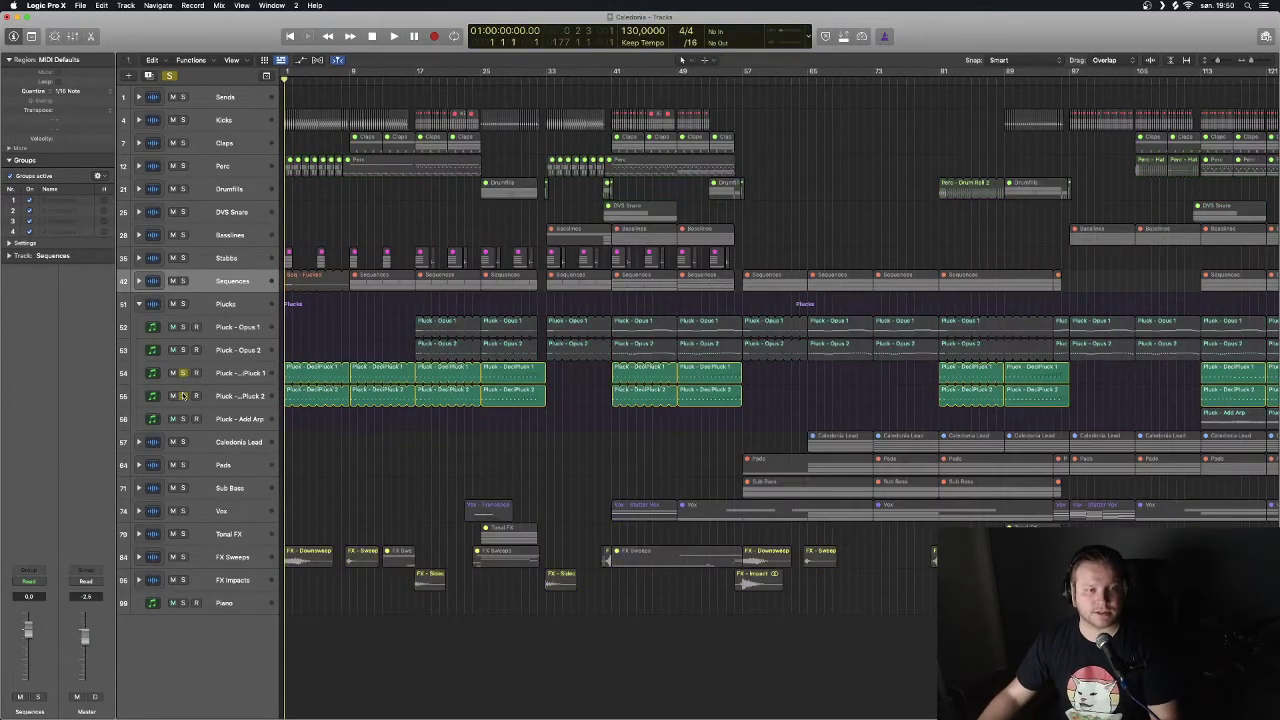
{"action": "left_click", "coordinate": [240, 372]}
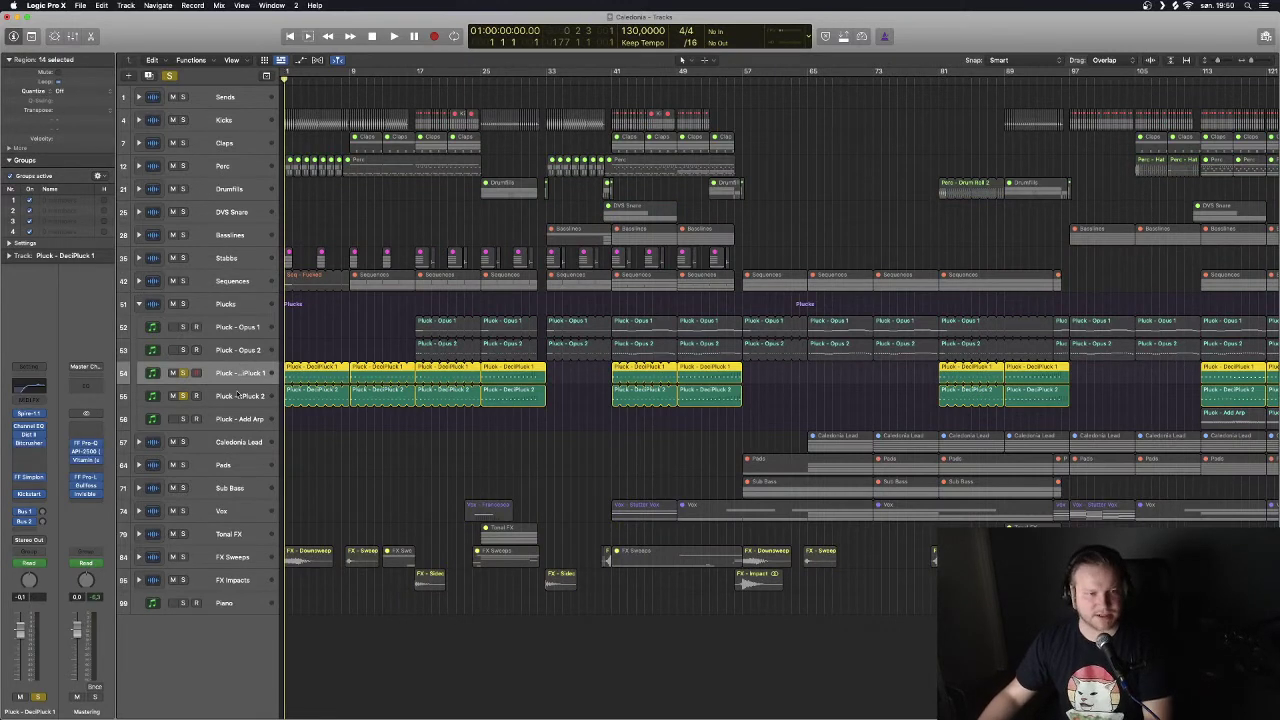
{"action": "key", "text": "space"}
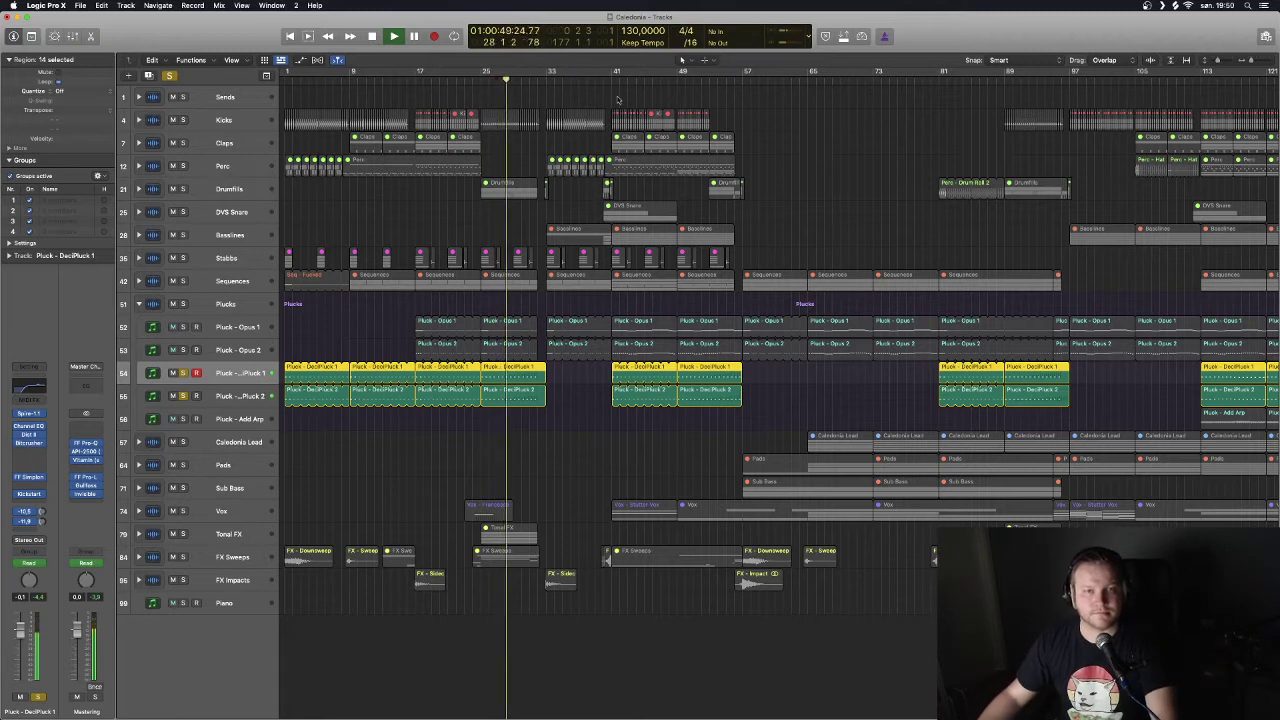
{"action": "left_click", "coordinate": [614, 78]}
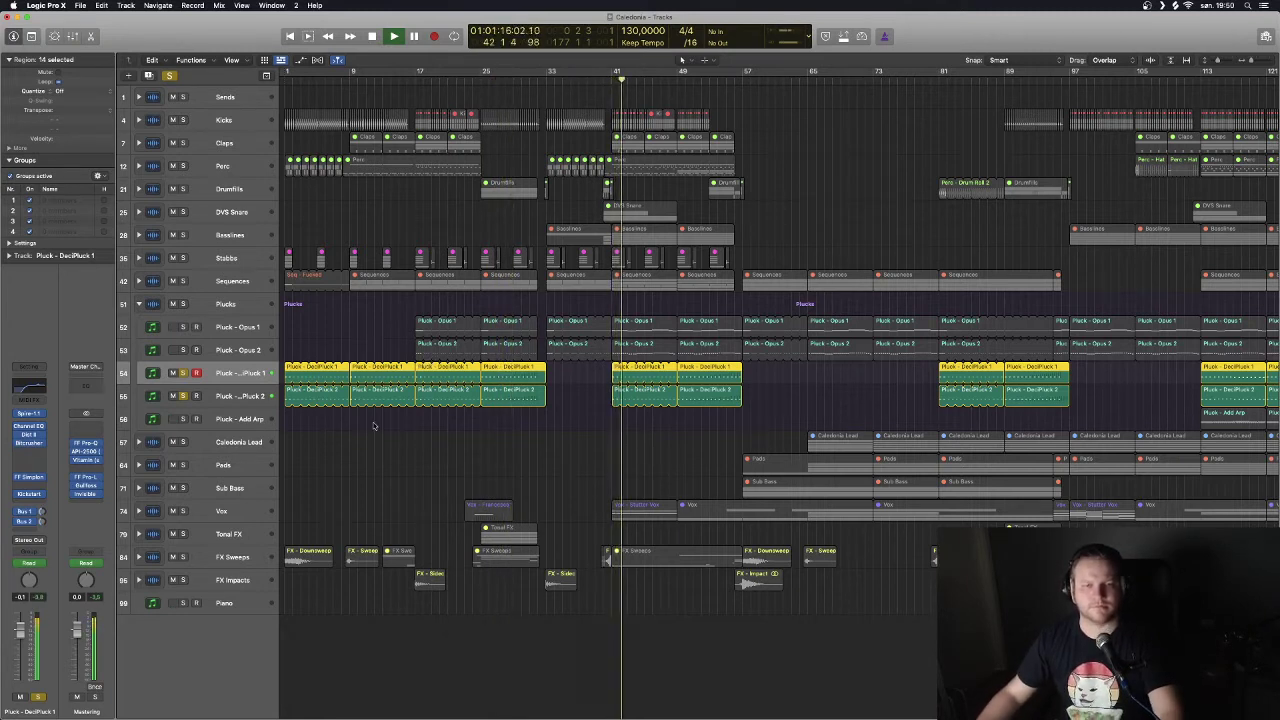
Switch the solo from the DeciPluck tracks to Pluck - Opus 1 and Pluck - Opus 2 and play them from bar 33.
{"action": "left_click", "coordinate": [184, 373]}
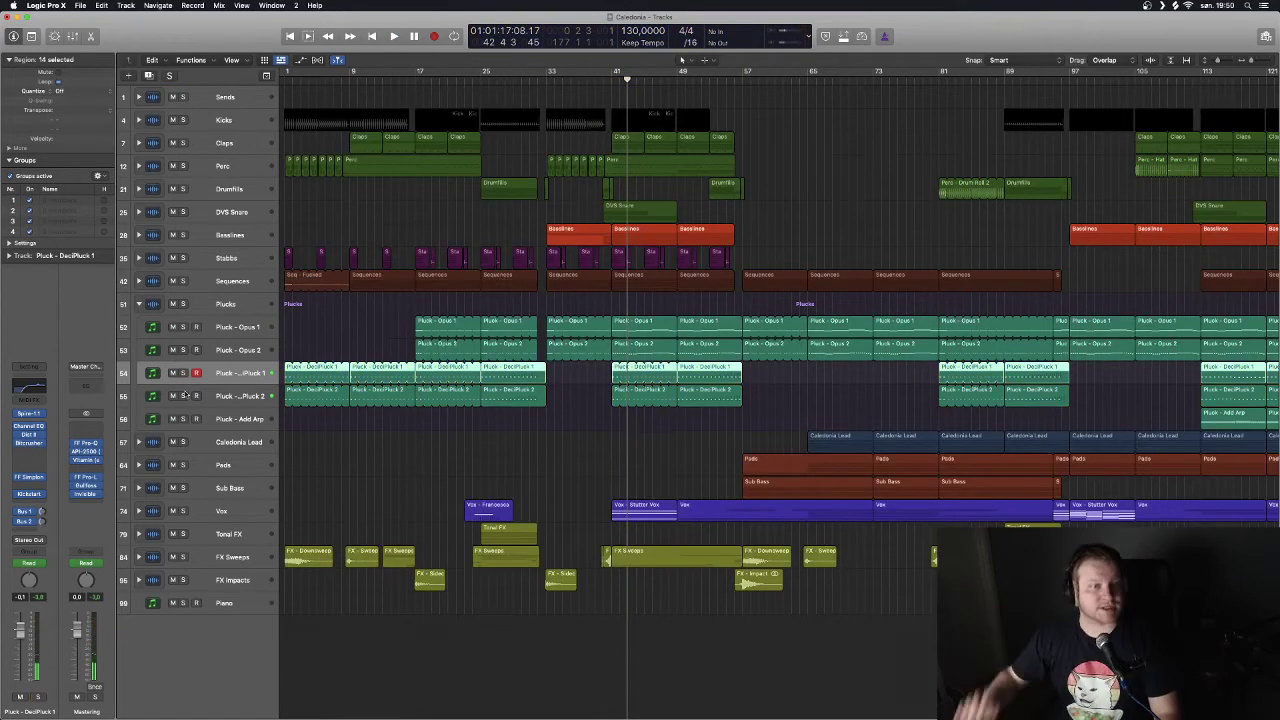
{"action": "left_click", "coordinate": [199, 335]}
{"action": "left_click_drag", "start_coordinate": [182, 327], "coordinate": [182, 350]}
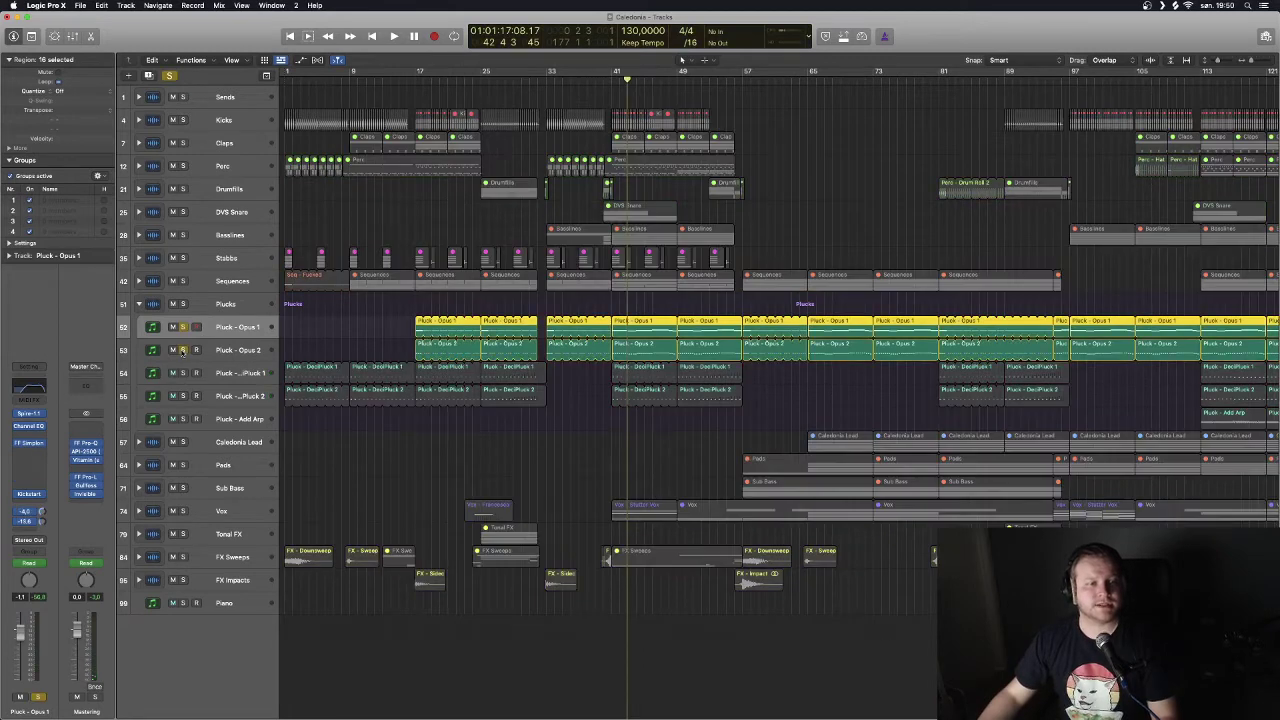
{"action": "key", "text": "comma"}
{"action": "key", "text": "comma"}
{"action": "key", "text": "comma"}
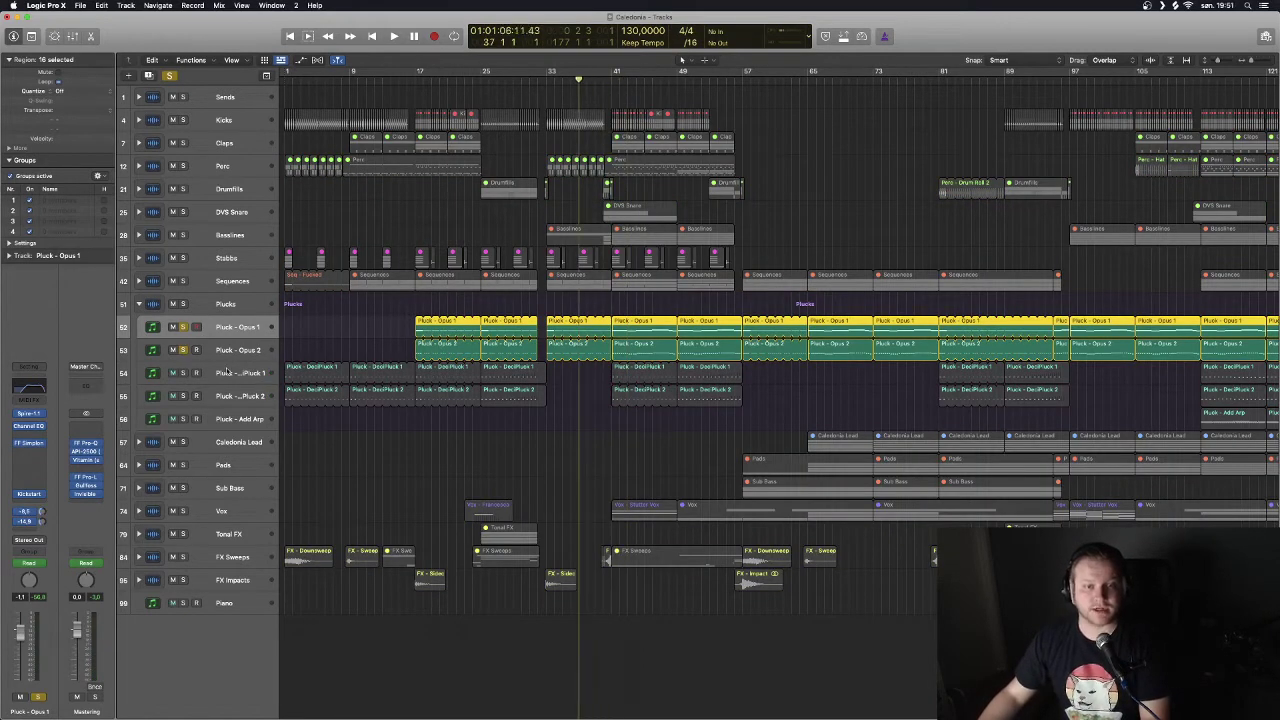
{"action": "key", "text": "comma"}
{"action": "key", "text": "comma"}
{"action": "key", "text": "comma"}
{"action": "key", "text": "comma"}
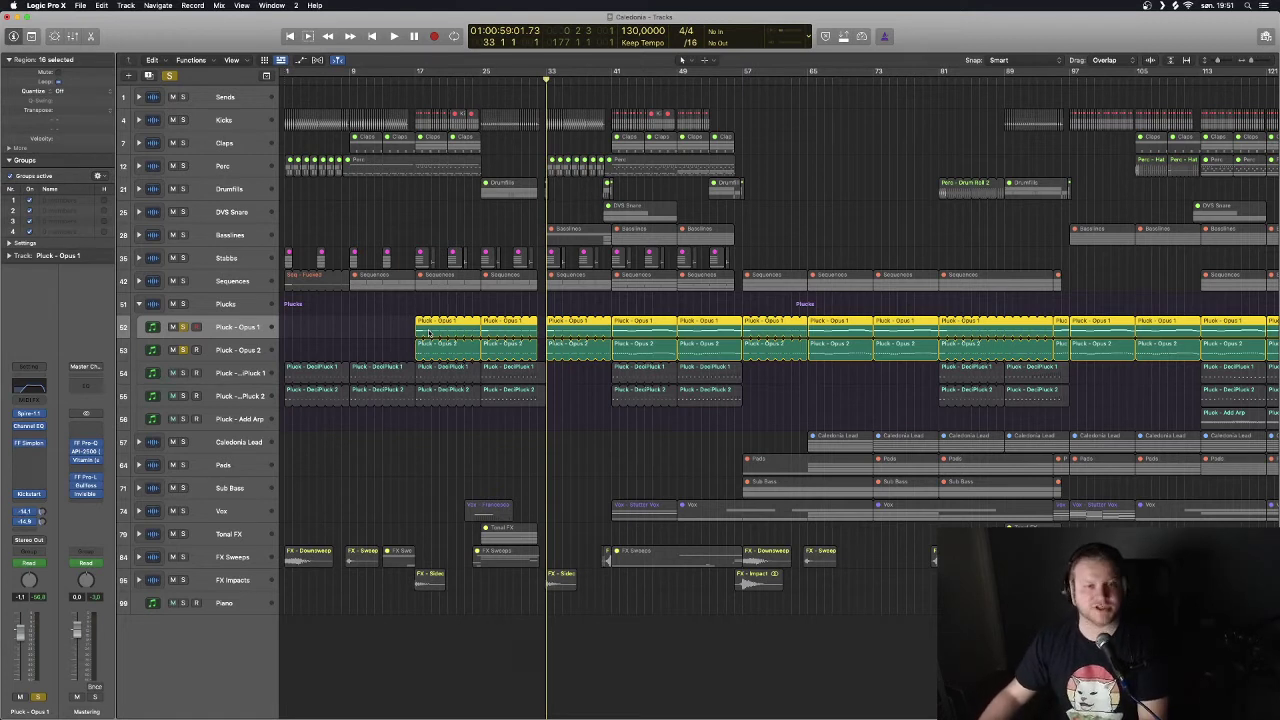
{"action": "key", "text": "space"}
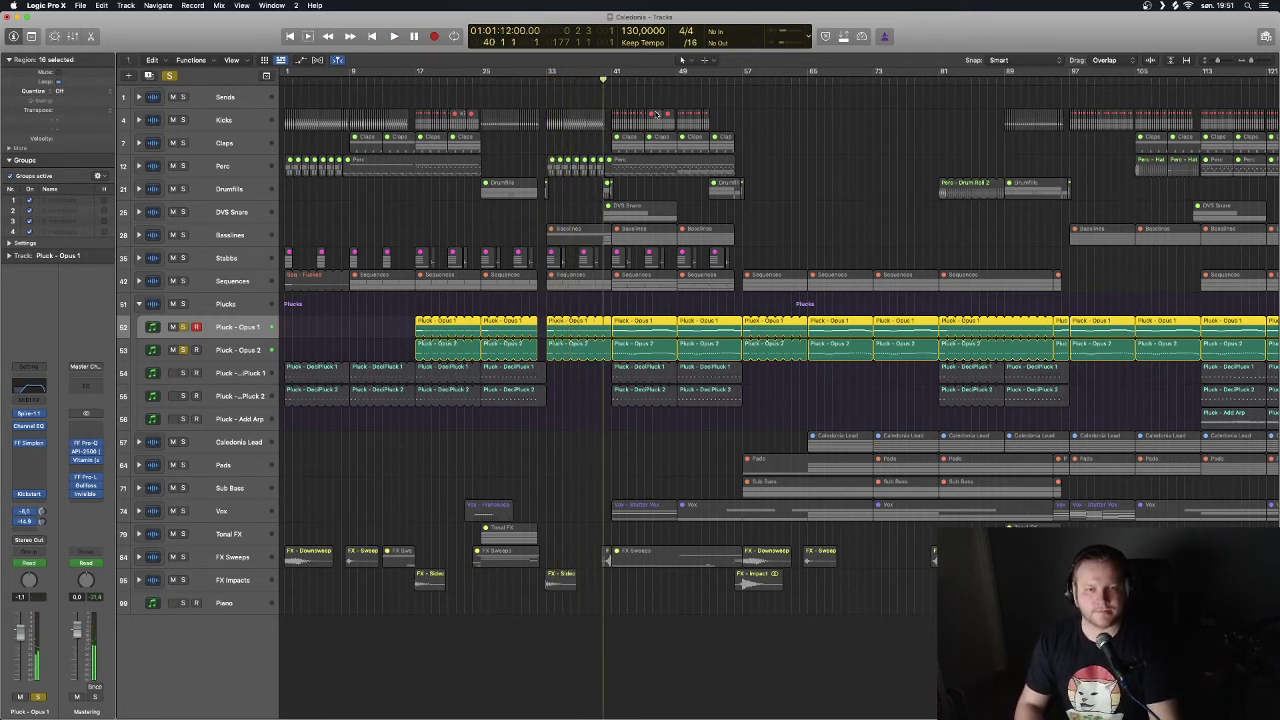
Resume playback of the soloed Opus plucks up to about bar 48, stop, and clear all solos.
{"action": "key", "text": "space"}
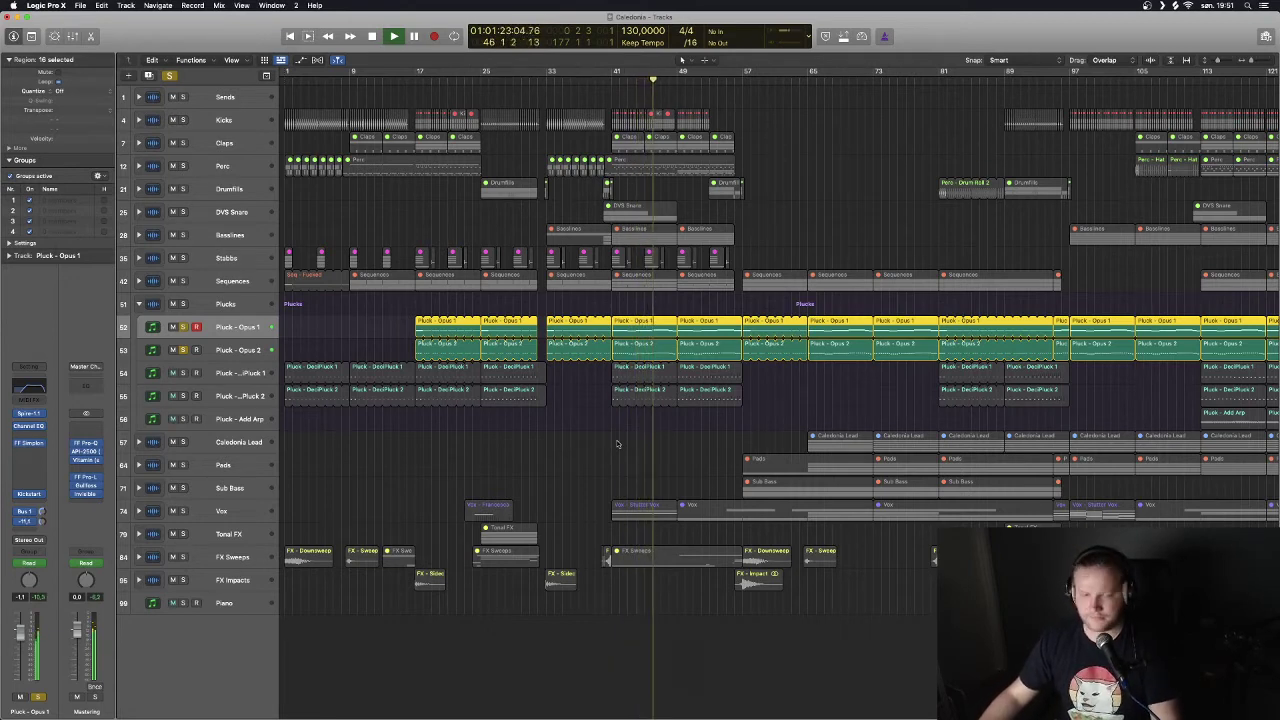
{"action": "scroll", "coordinate": [590, 453], "scroll_direction": "right", "scroll_amount": 3}
{"action": "scroll", "coordinate": [590, 453], "scroll_direction": "right", "scroll_amount": 5}
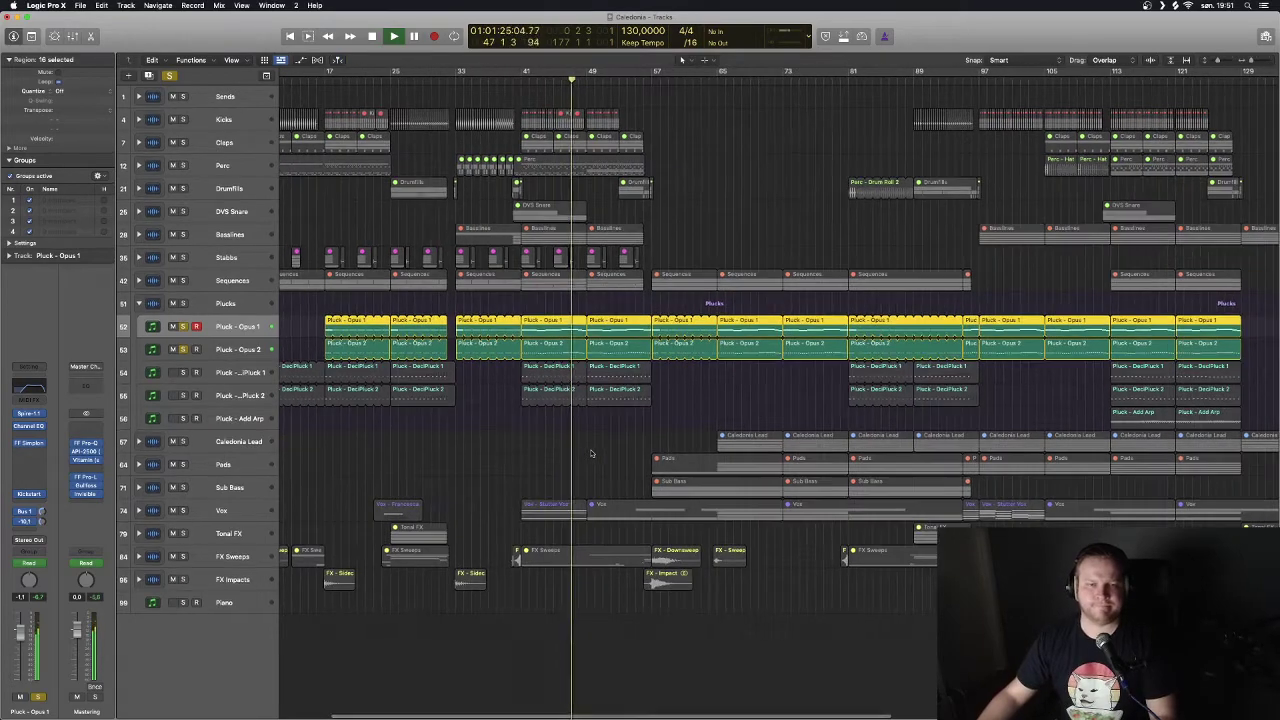
{"action": "scroll", "coordinate": [592, 453], "scroll_direction": "right", "scroll_amount": 2}
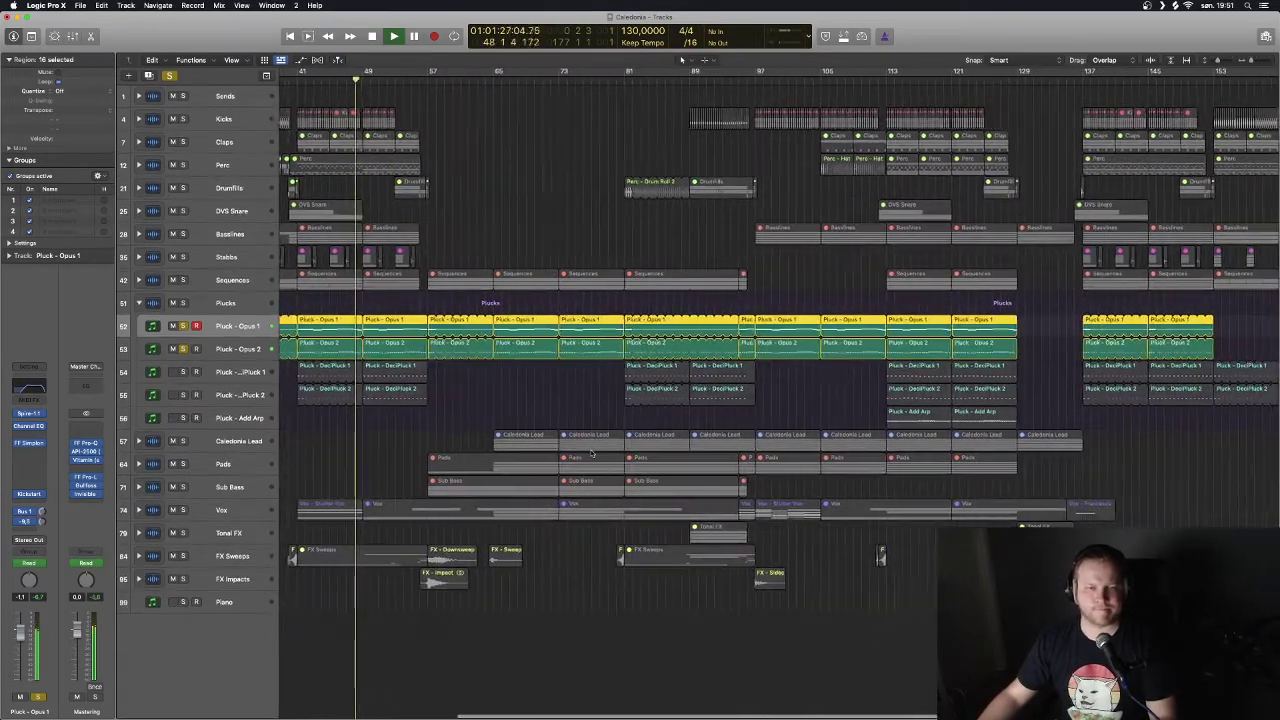
{"action": "key", "text": "space"}
{"action": "left_click", "coordinate": [168, 76]}
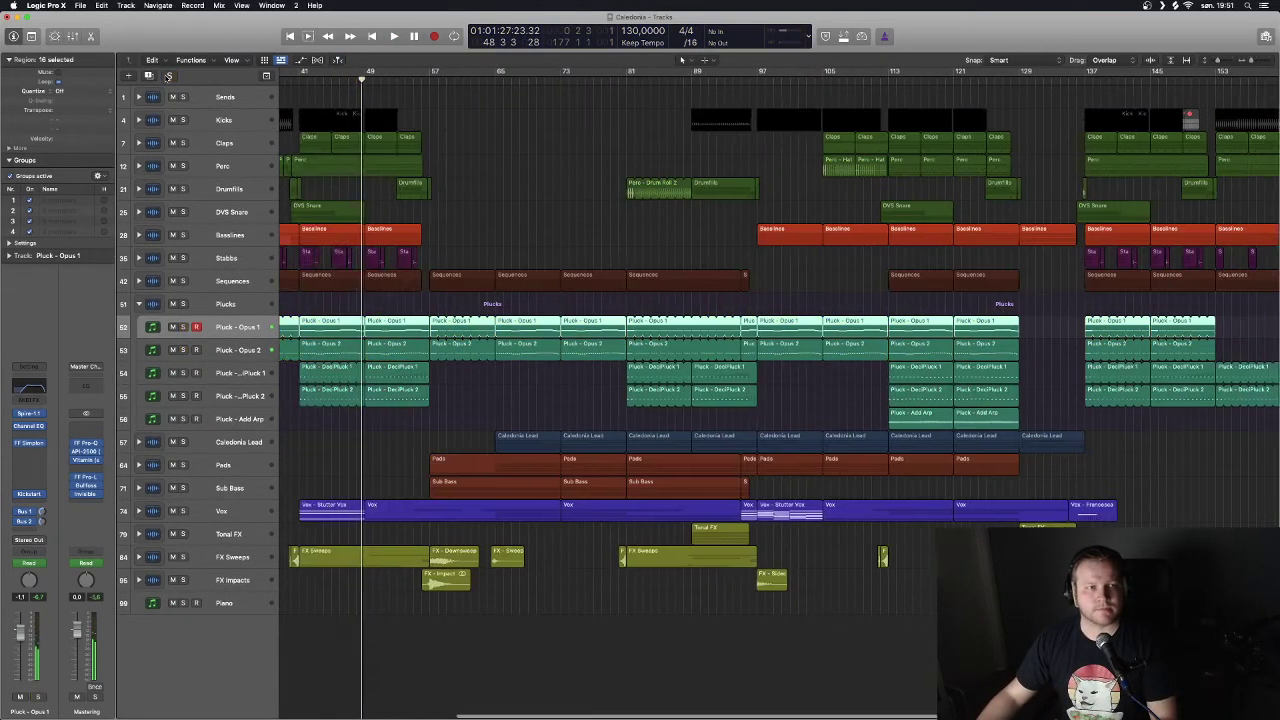
Solo Pluck - Add Arp and play it from bar 113, closing with the solo cleared and the Plucks stack collapsed.
{"action": "scroll", "coordinate": [397, 197], "scroll_direction": "right", "scroll_amount": 4}
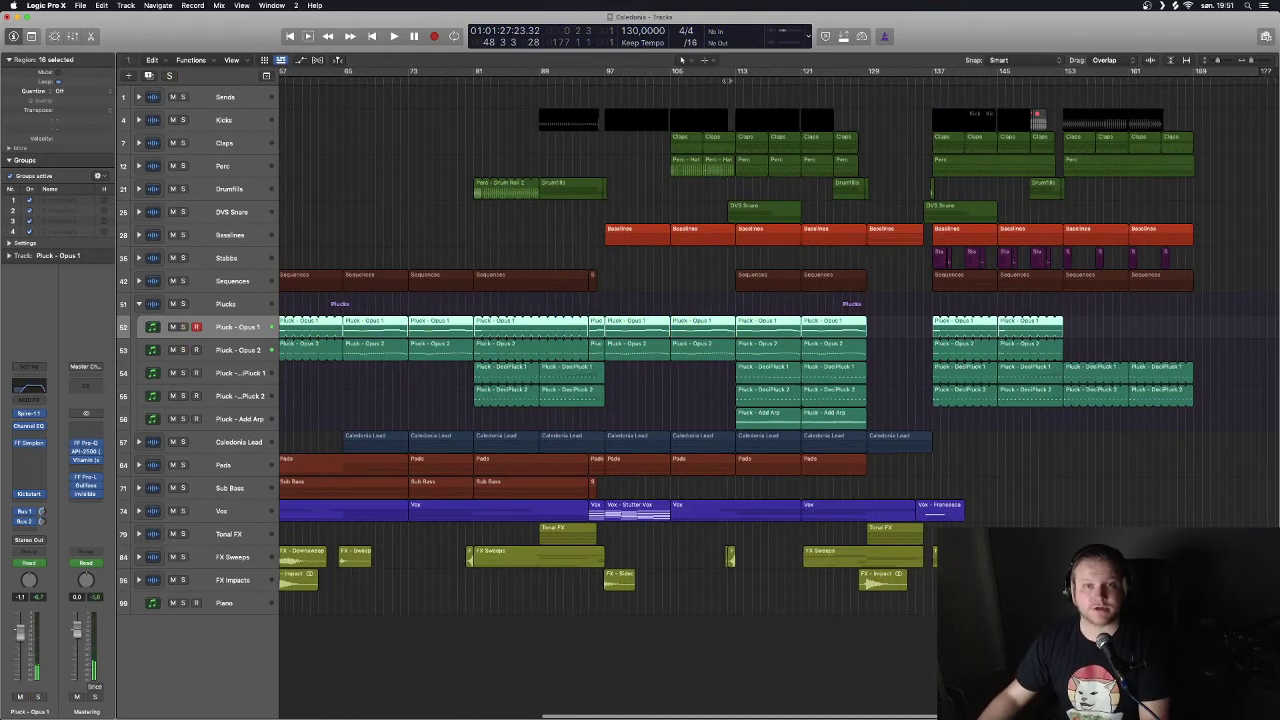
{"action": "left_click", "coordinate": [730, 78]}
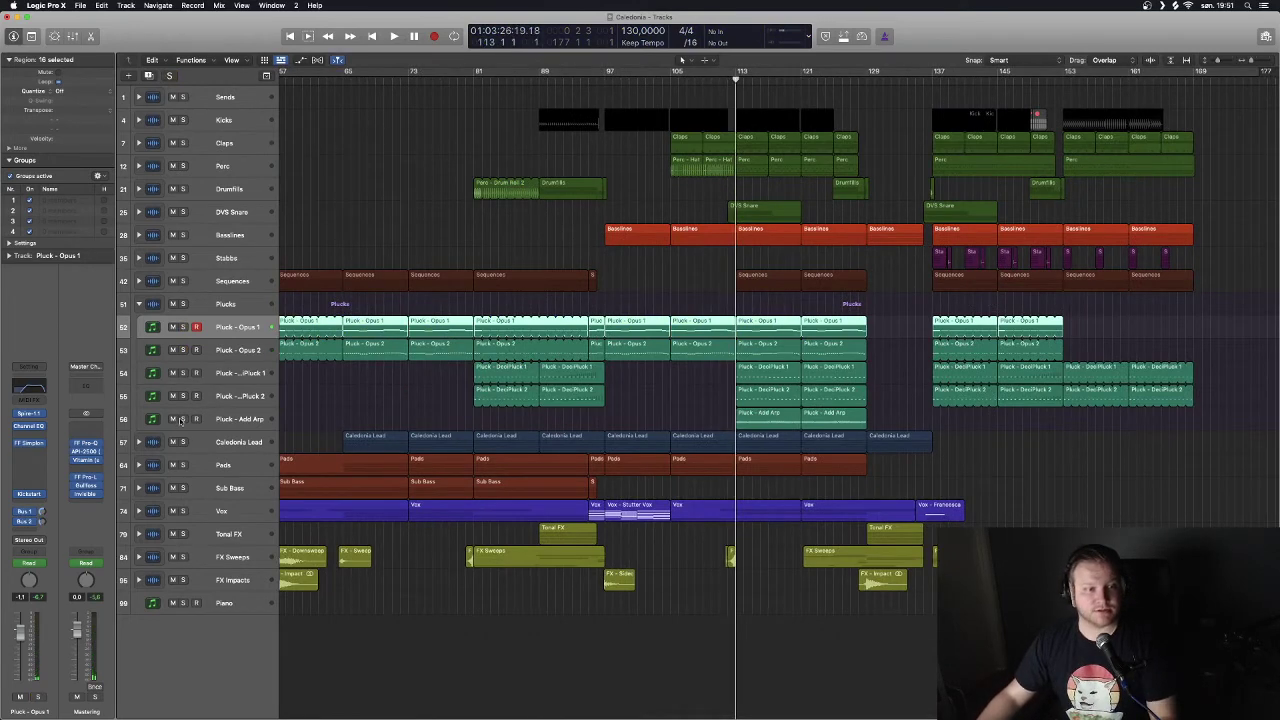
{"action": "left_click", "coordinate": [183, 419]}
{"action": "left_click", "coordinate": [230, 425]}
{"action": "key", "text": "space"}
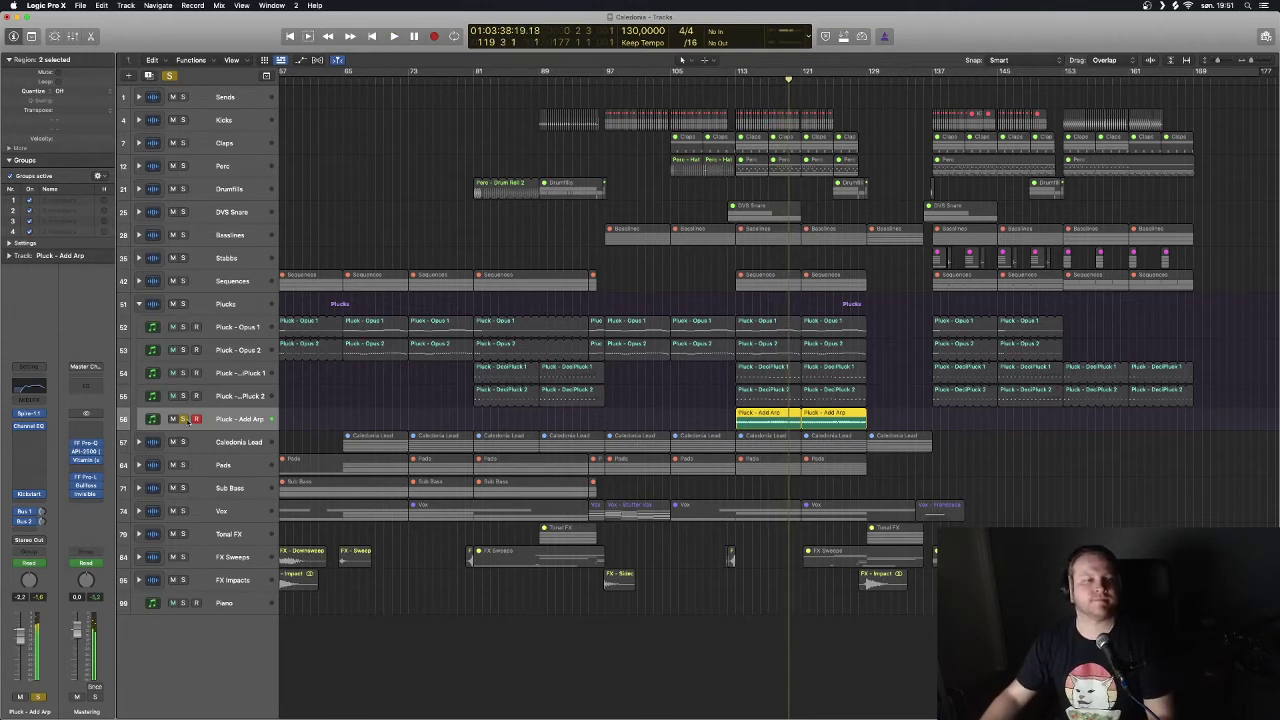
{"action": "left_click", "coordinate": [184, 419]}
{"action": "left_click", "coordinate": [140, 304]}
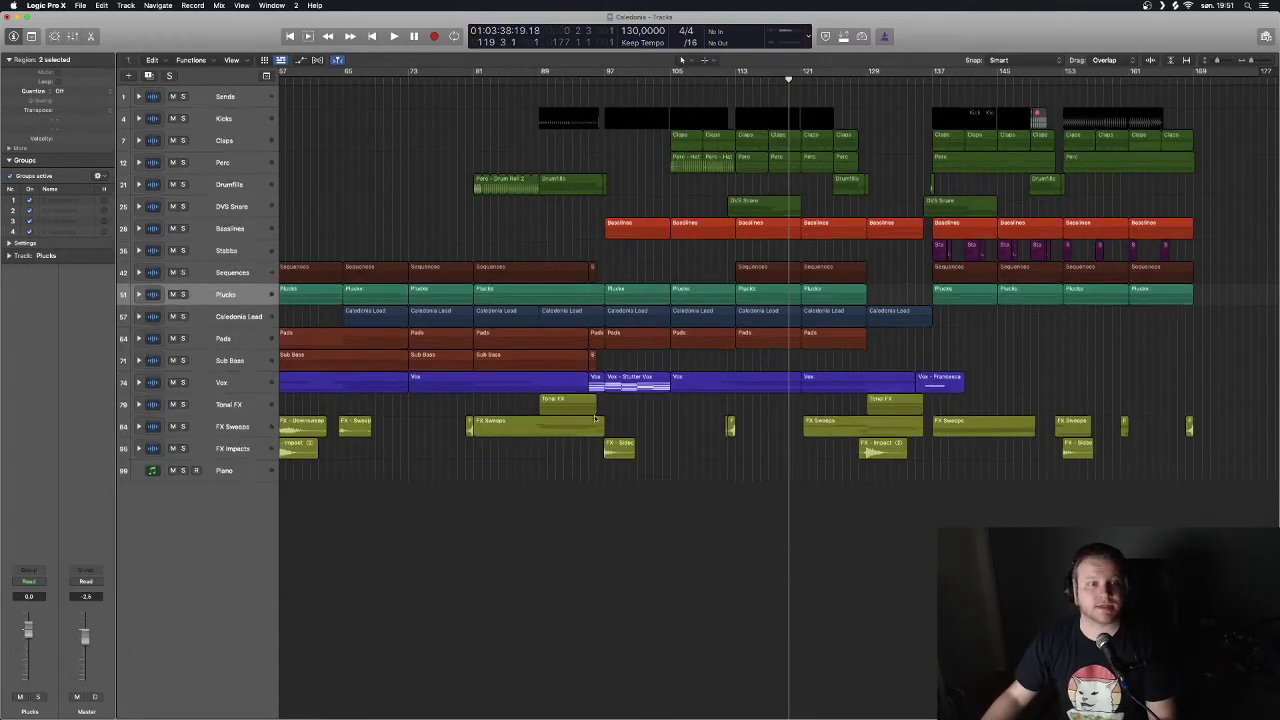
Enlarge the track rows, solo all stacks from Kicks through Plucks, and play them together up to about bar 50.
{"action": "key", "text": "super+Down"}
{"action": "scroll", "coordinate": [599, 417], "scroll_direction": "up", "scroll_amount": 1}
{"action": "scroll", "coordinate": [600, 417], "scroll_direction": "left", "scroll_amount": 4}
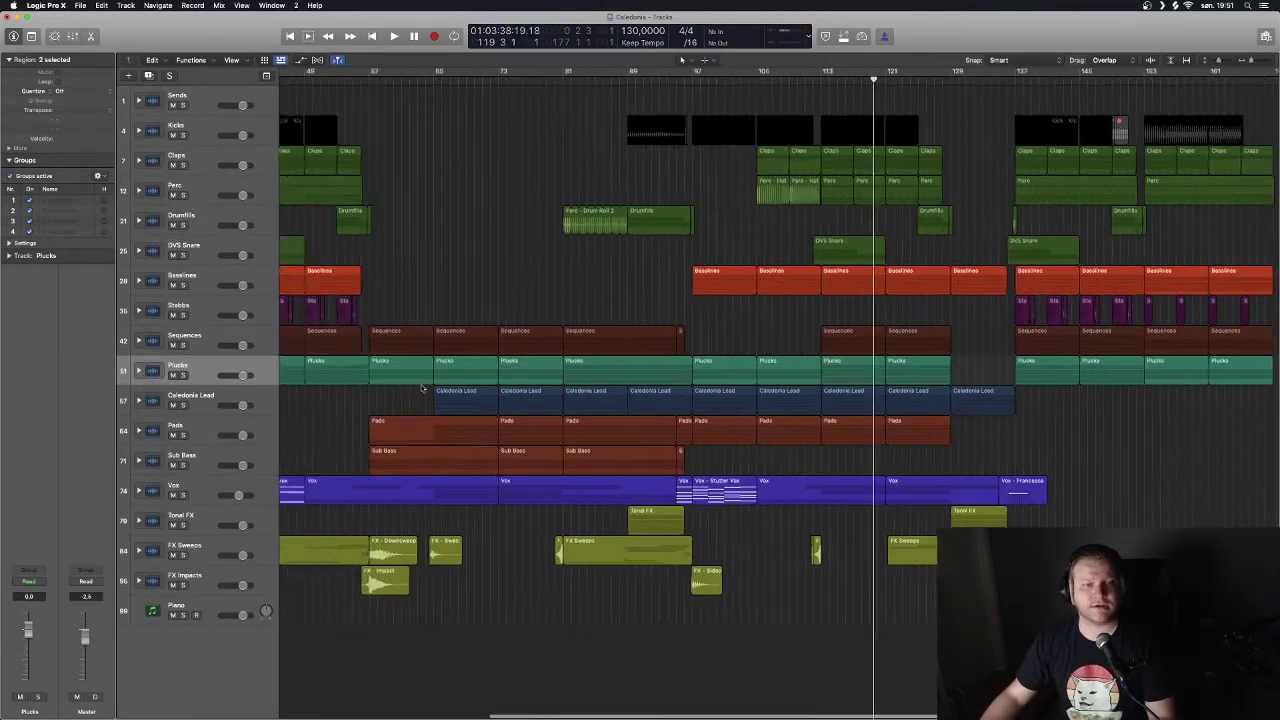
{"action": "left_click_drag", "start_coordinate": [182, 134], "coordinate": [180, 373]}
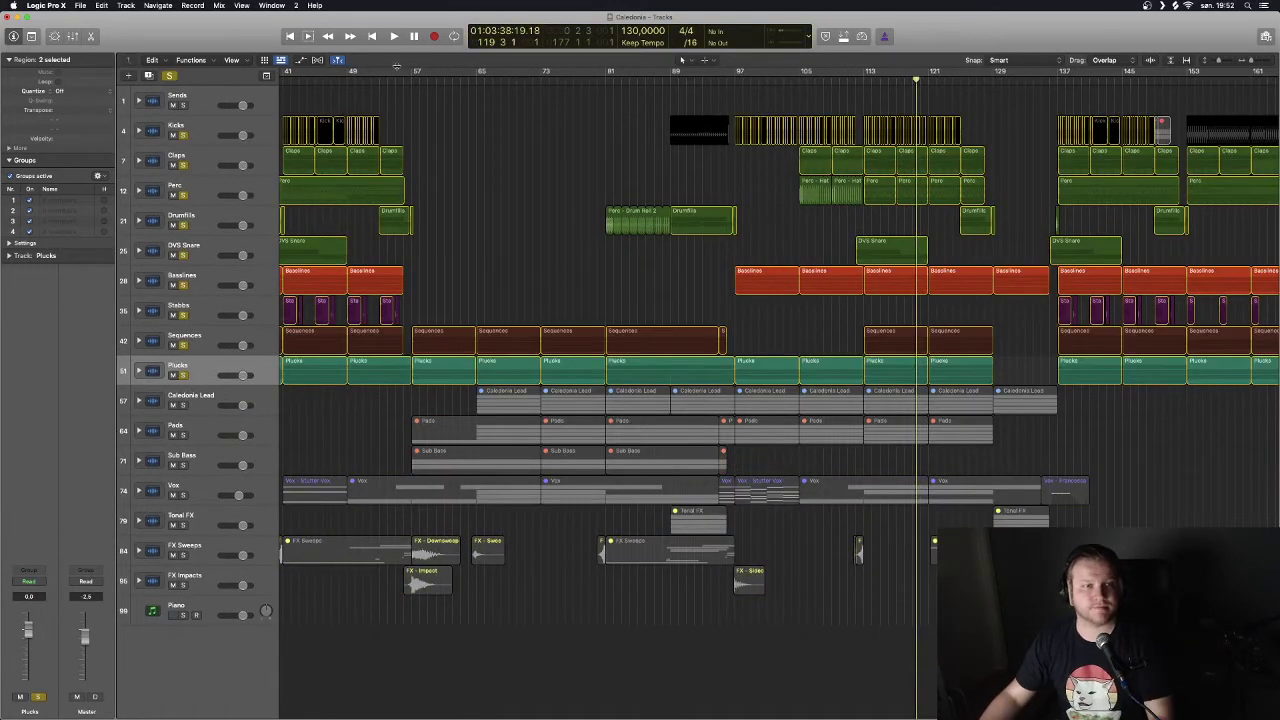
{"action": "scroll", "coordinate": [426, 177], "scroll_direction": "left", "scroll_amount": 2}
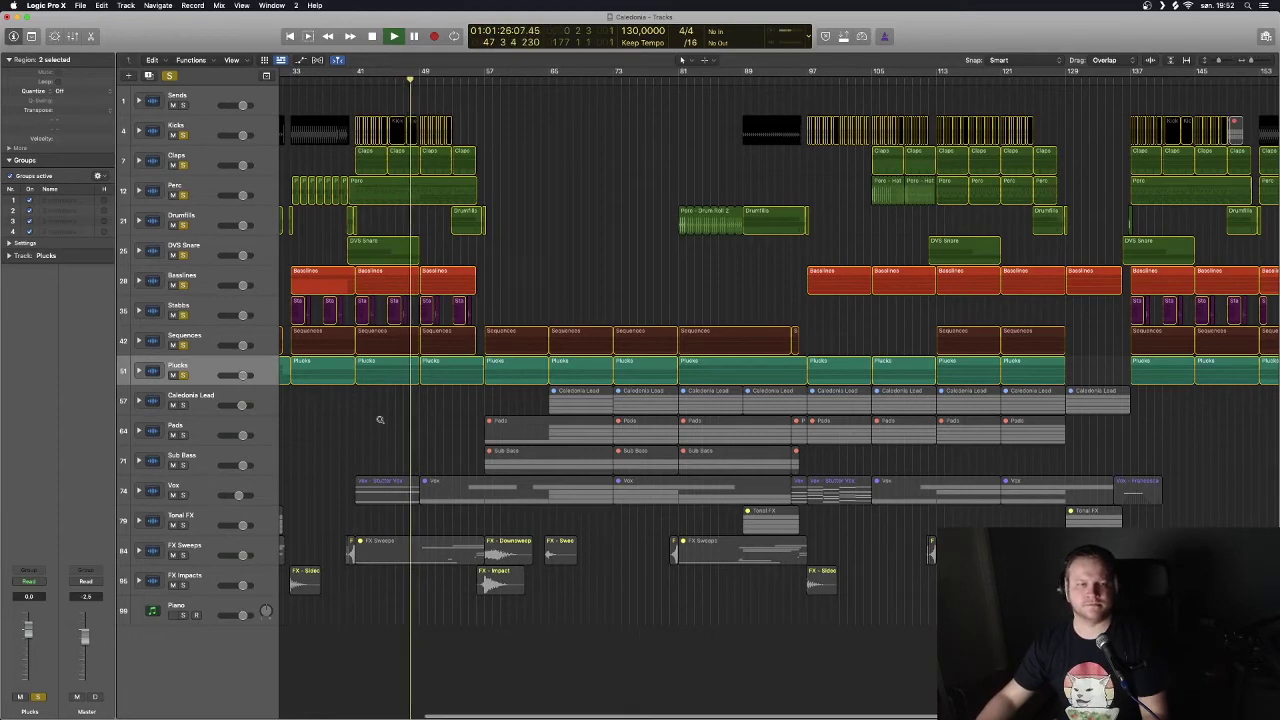
{"action": "key", "text": "super+Down"}
{"action": "key", "text": "super+Down"}
{"action": "scroll", "coordinate": [380, 422], "scroll_direction": "left", "scroll_amount": 1}
{"action": "scroll", "coordinate": [380, 422], "scroll_direction": "down", "scroll_amount": 1}
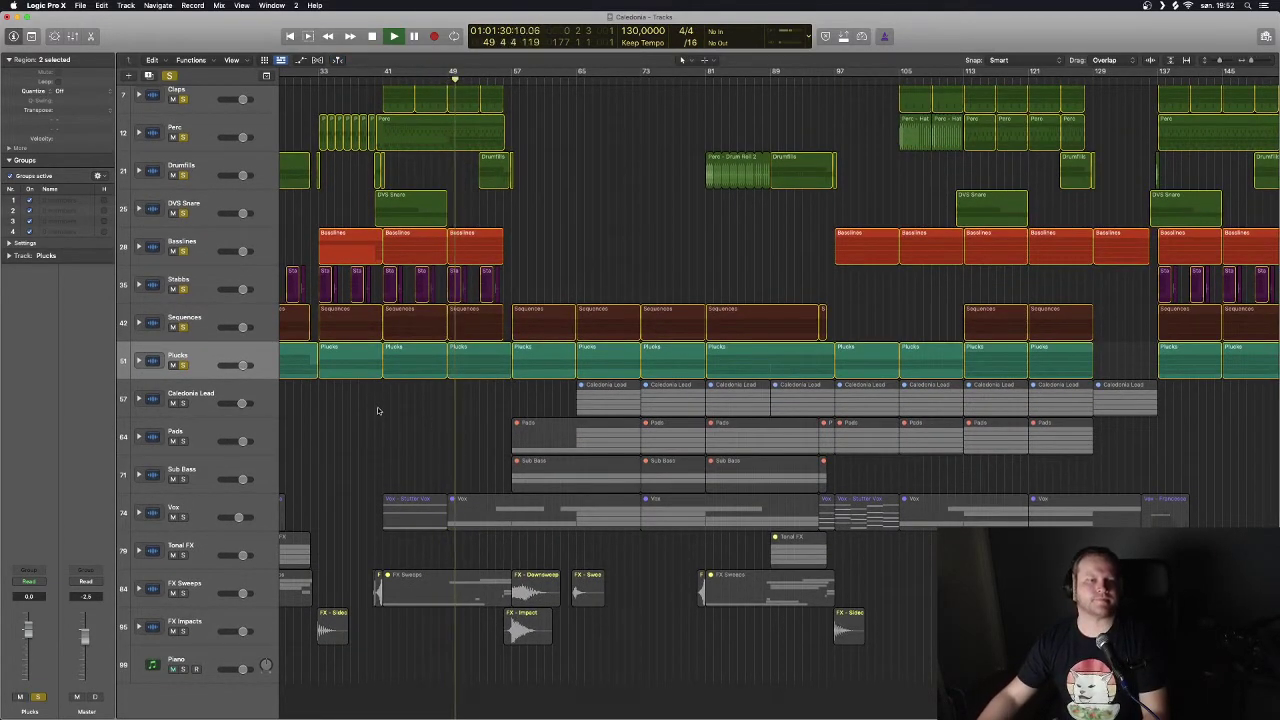
Stop playback with all solos cleared, and expand the Caledonia Lead stack to show the Lead - 1 channel strip.
{"action": "left_click", "coordinate": [170, 76]}
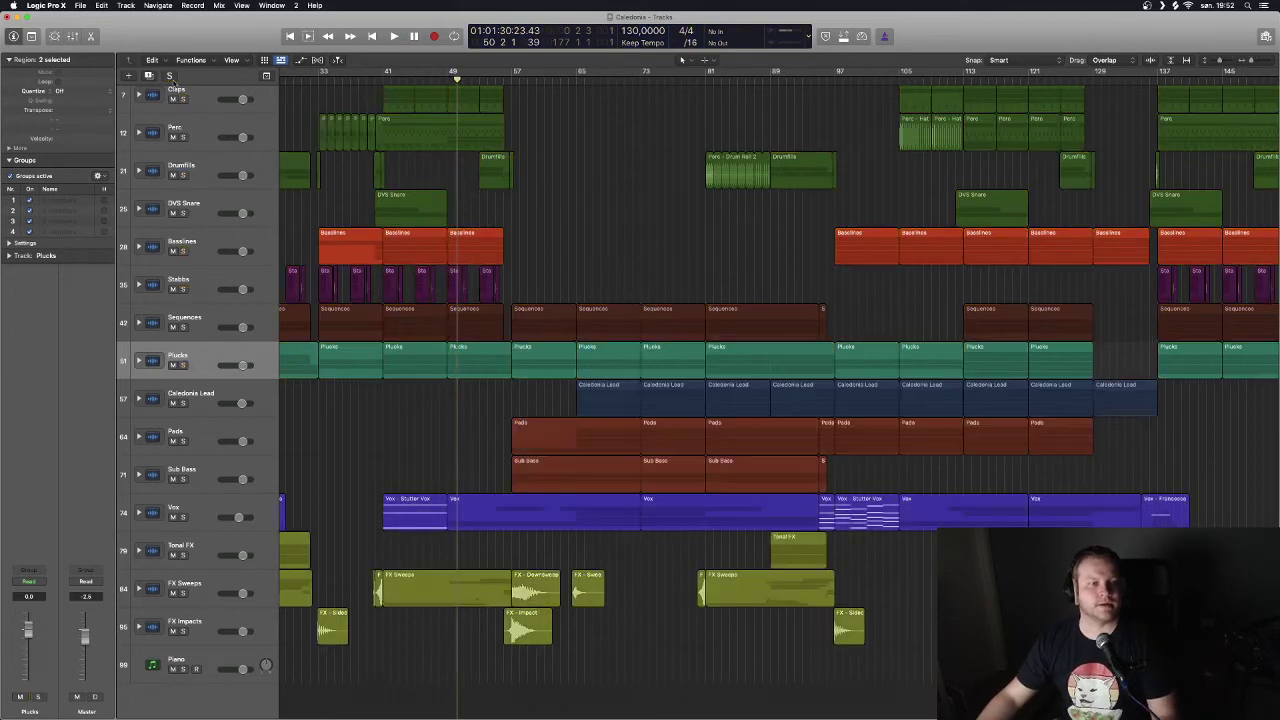
{"action": "left_click", "coordinate": [139, 398]}
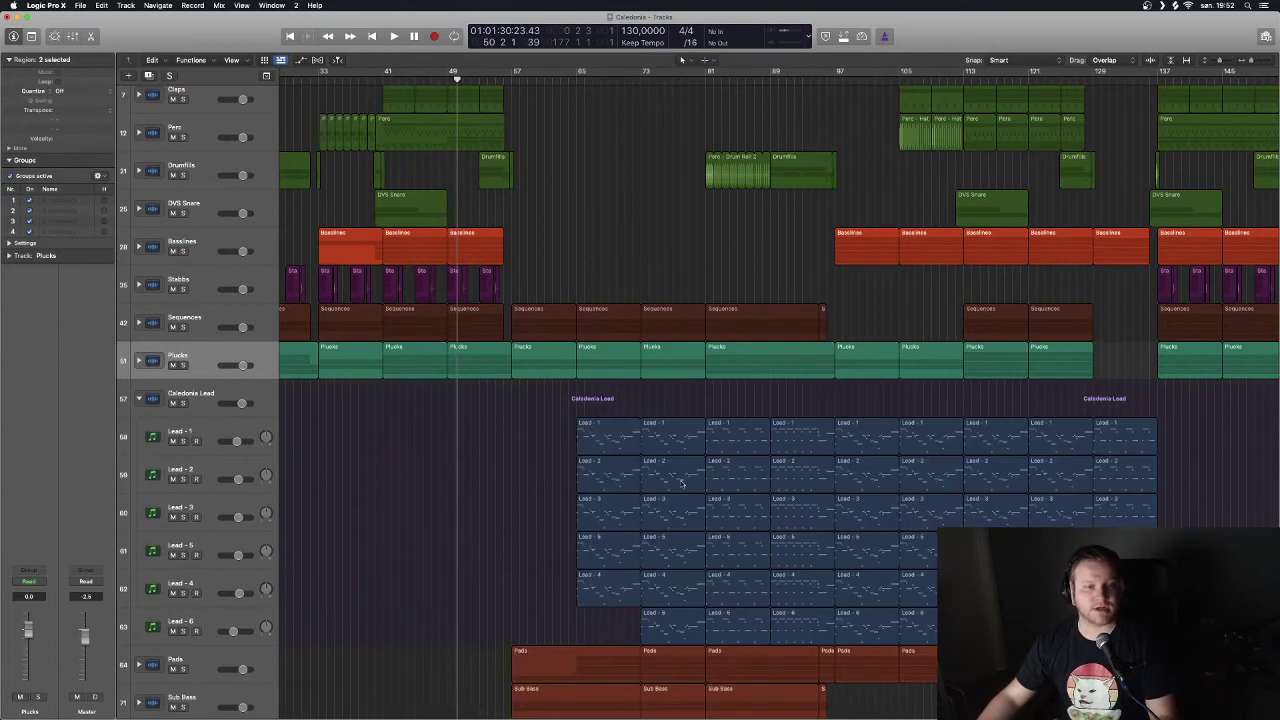
{"action": "left_click", "coordinate": [194, 428]}
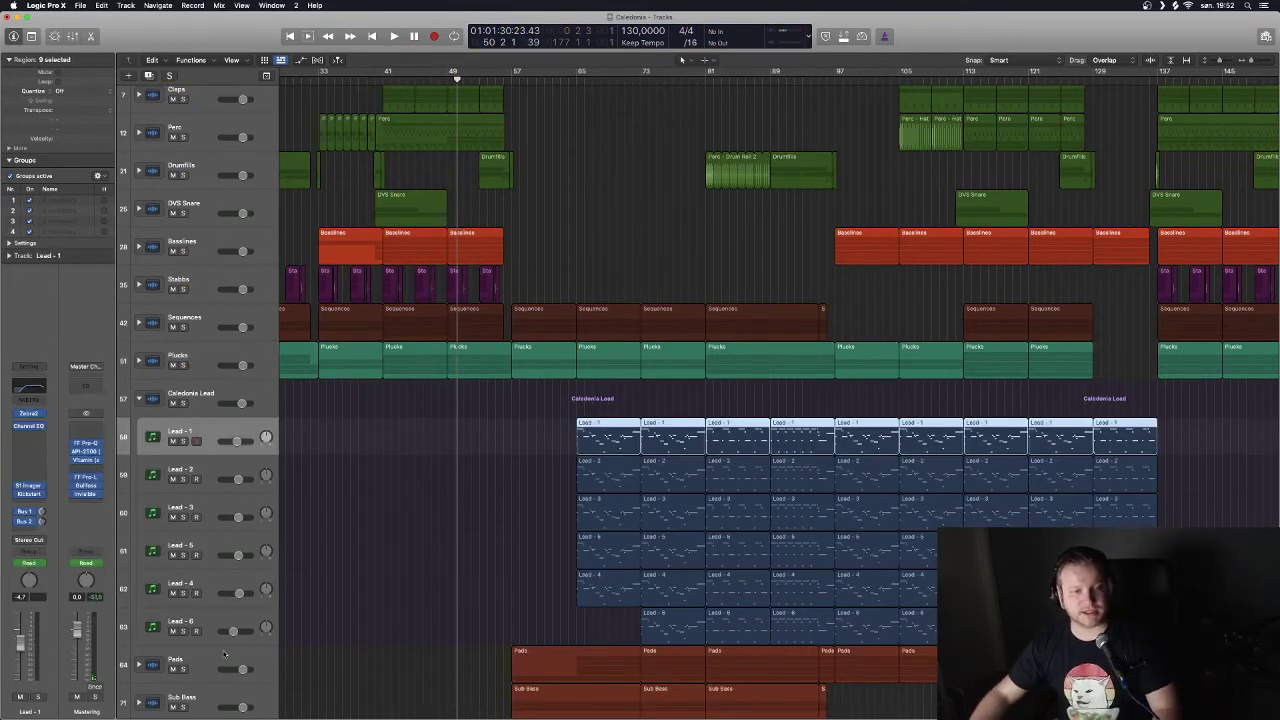
Move the playhead to bar 65, solo Lead - 1, and play it from there.
{"action": "scroll", "coordinate": [228, 627], "scroll_direction": "right", "scroll_amount": 3}
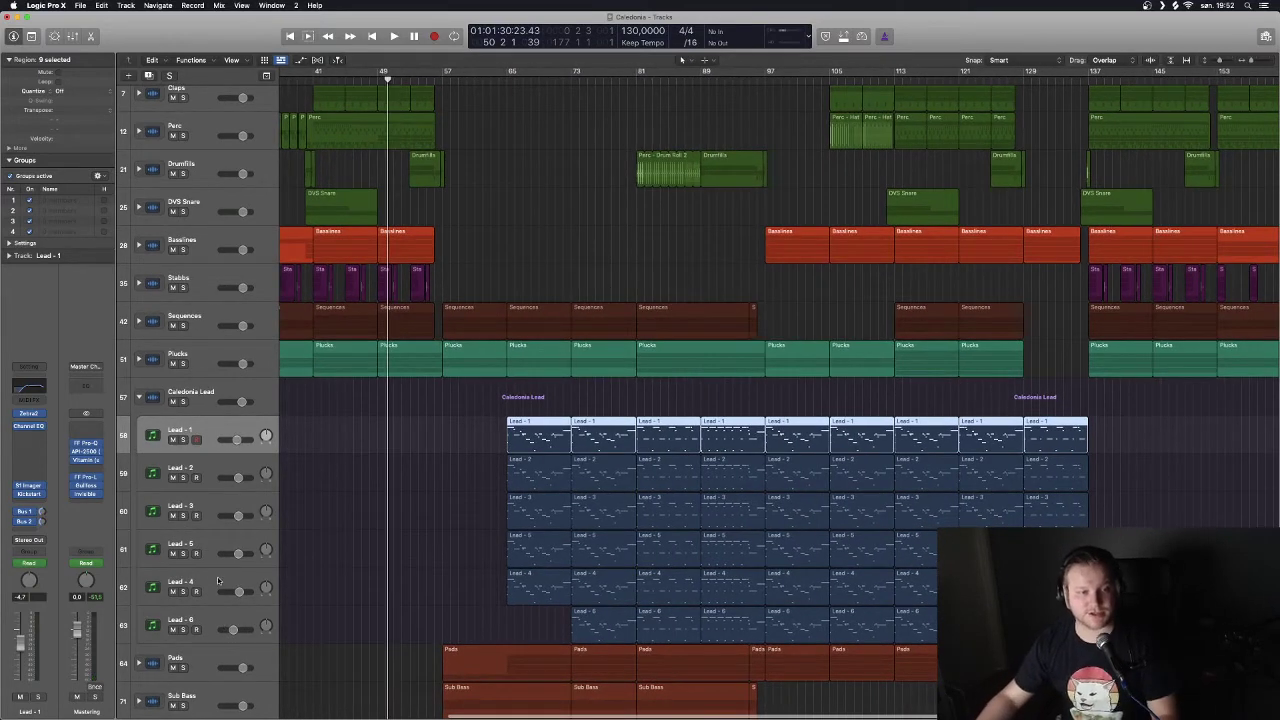
{"action": "scroll", "coordinate": [188, 460], "scroll_direction": "right", "scroll_amount": 3}
{"action": "key", "text": "period"}
{"action": "key", "text": "period"}
{"action": "key", "text": "period"}
{"action": "key", "text": "period"}
{"action": "key", "text": "period"}
{"action": "key", "text": "period"}
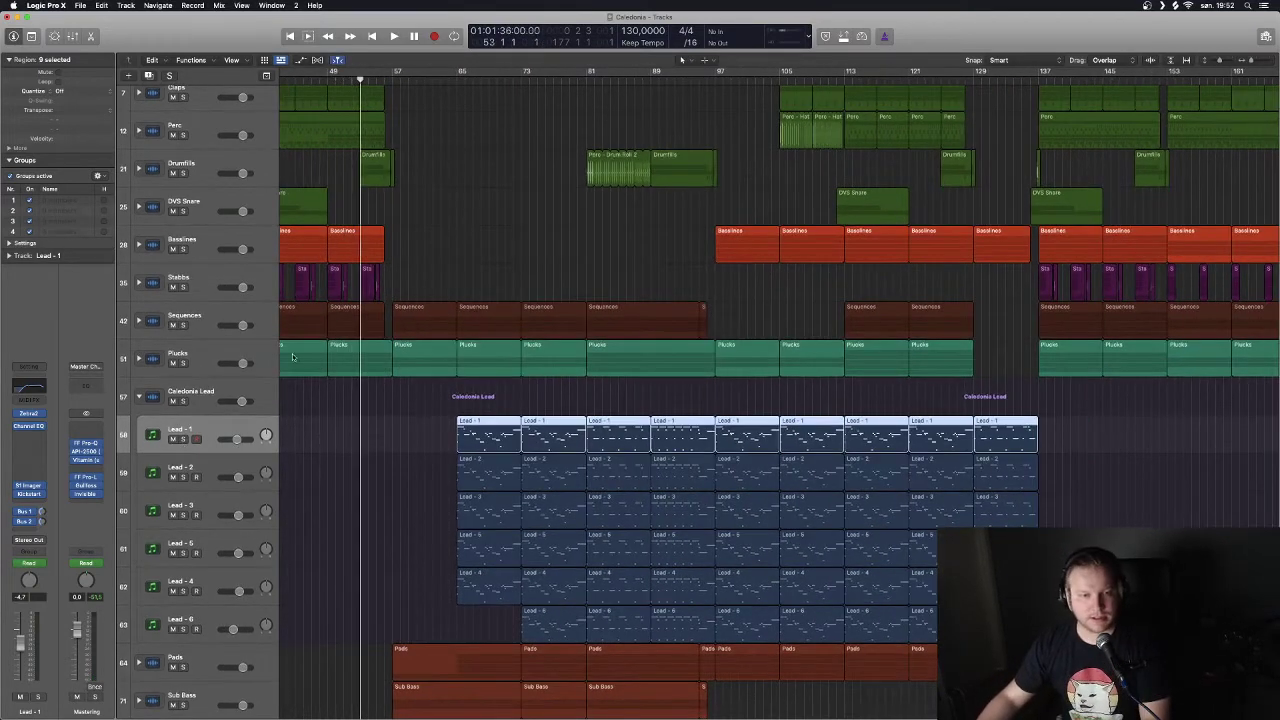
{"action": "key", "text": "period"}
{"action": "key", "text": "period"}
{"action": "left_click", "coordinate": [453, 82]}
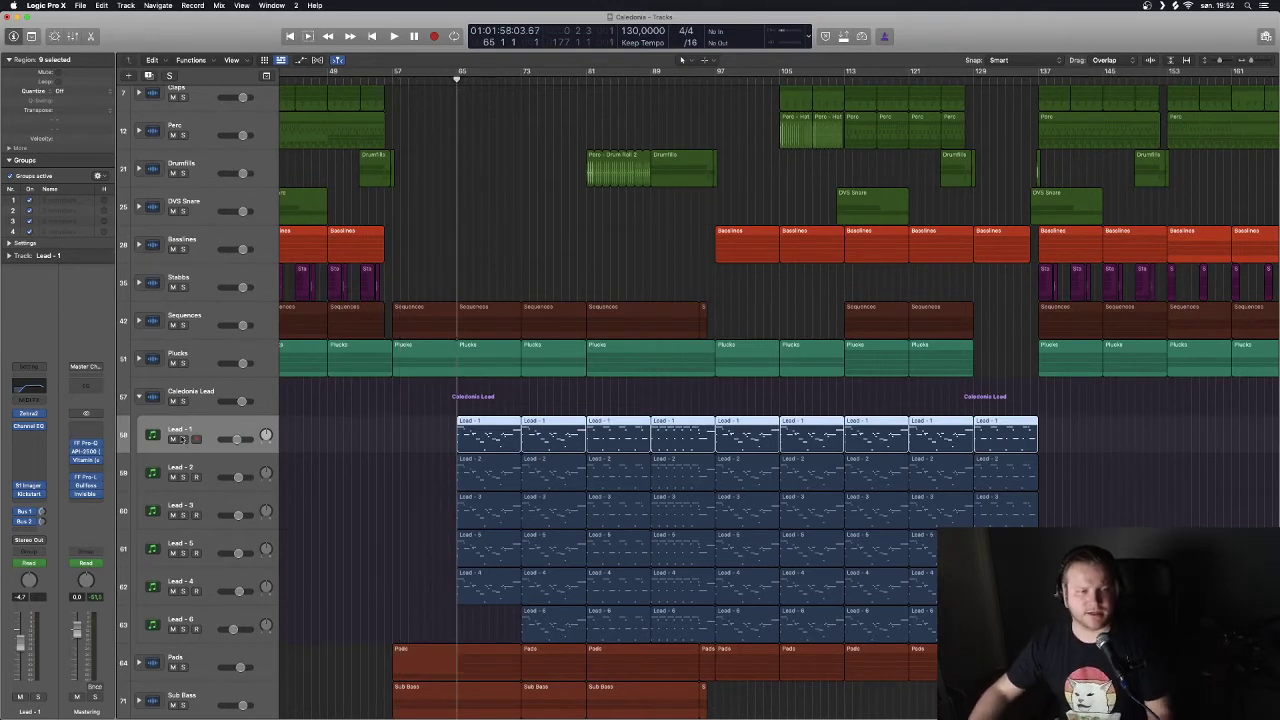
{"action": "left_click", "coordinate": [183, 440]}
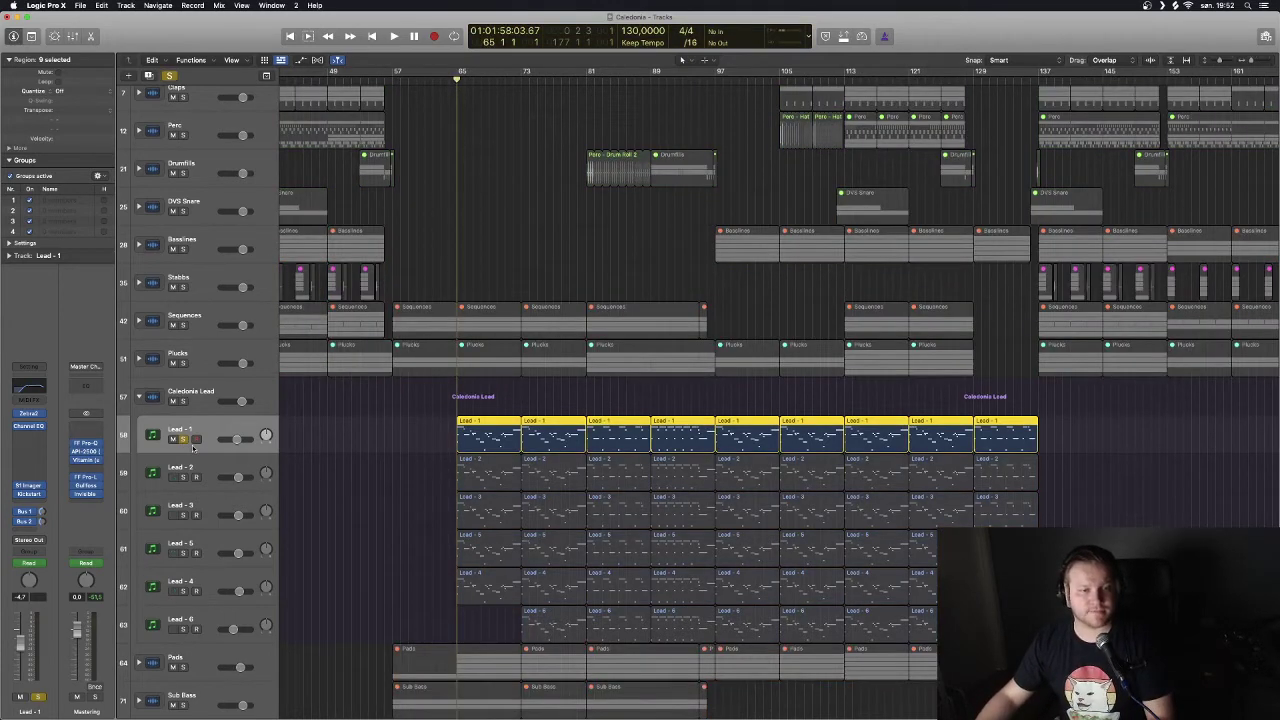
{"action": "key", "text": "space"}
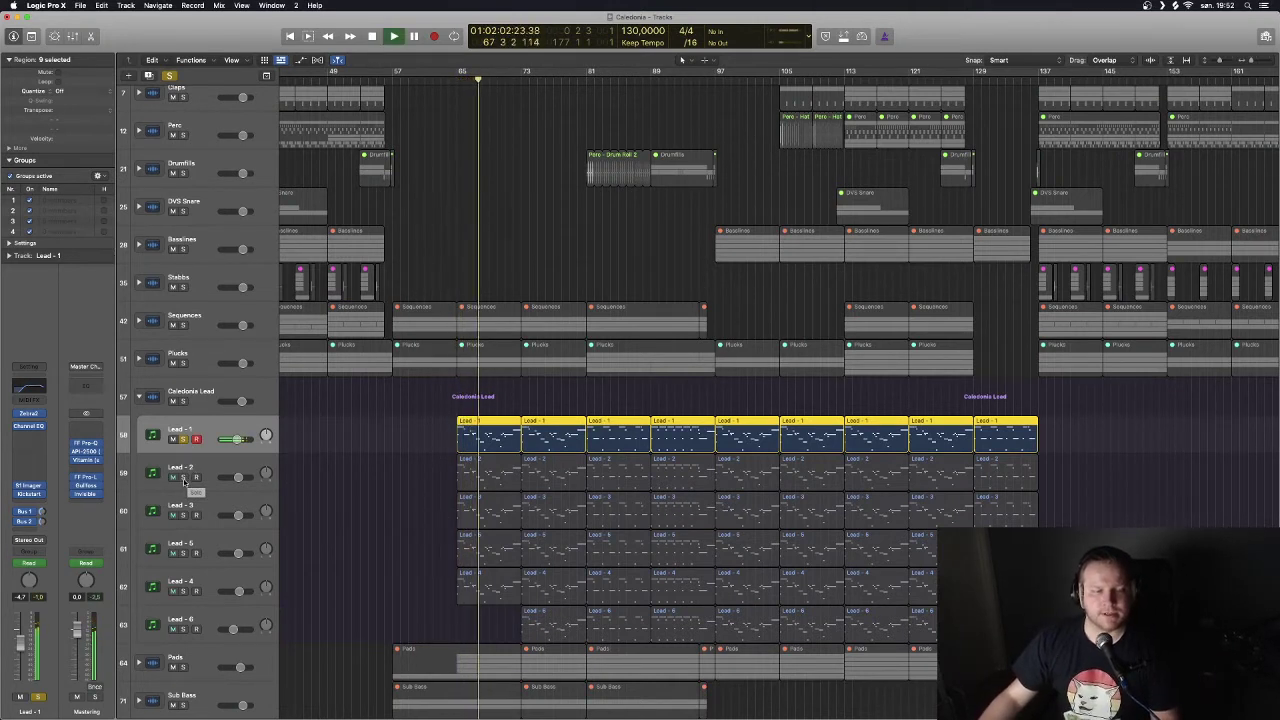
Solo Lead - 2, Lead - 3 and Lead - 5 one after another during playback, viewing the Lead - 3 channel strip.
{"action": "left_click", "coordinate": [182, 479]}
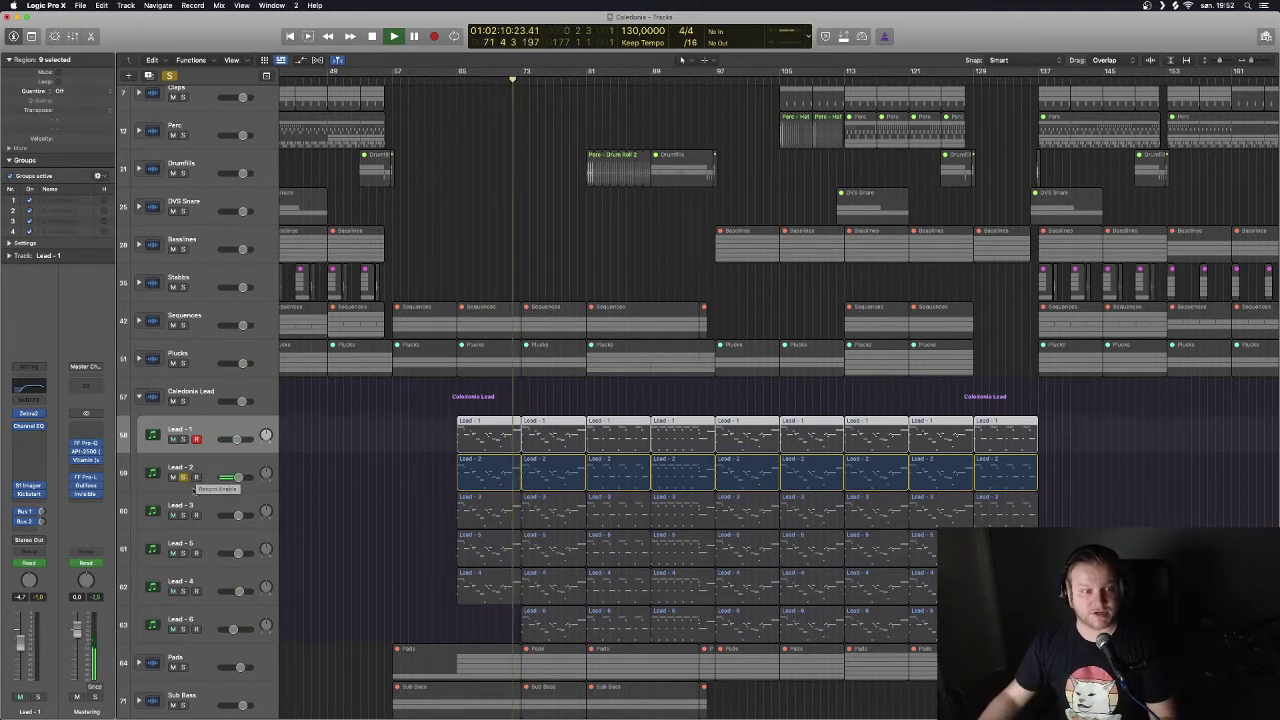
{"action": "left_click", "coordinate": [183, 515]}
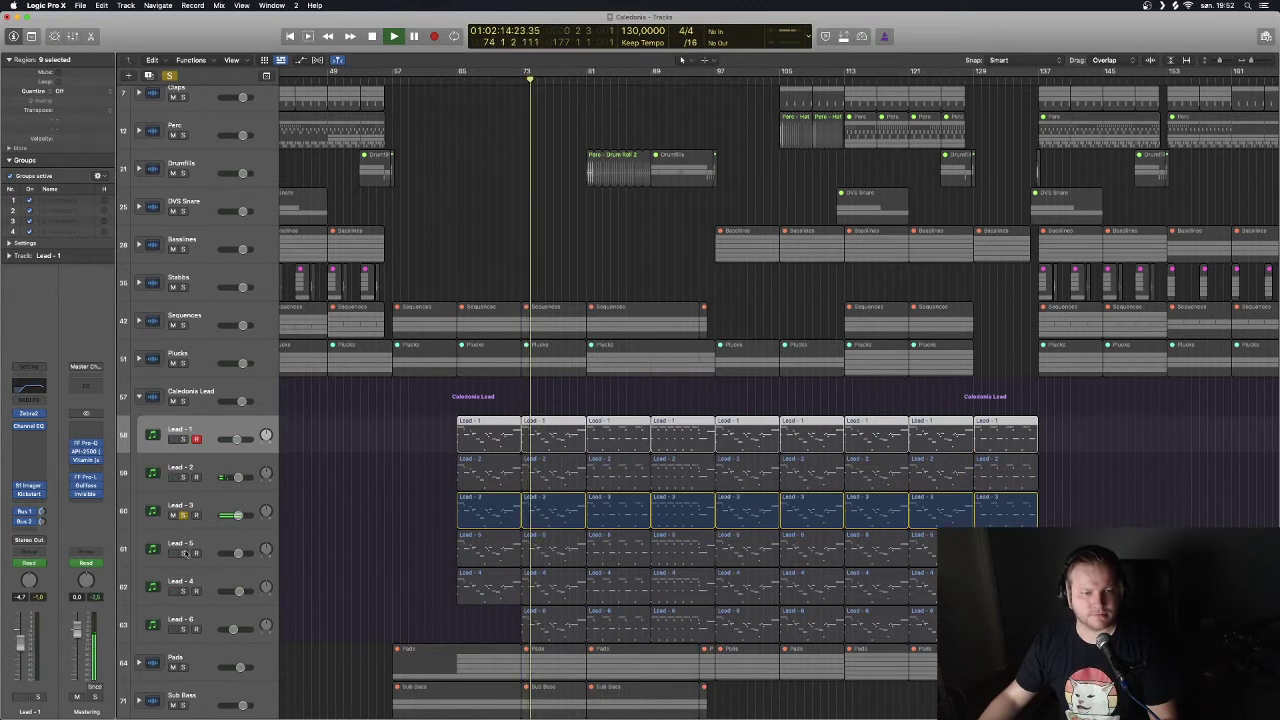
{"action": "left_click", "coordinate": [198, 511]}
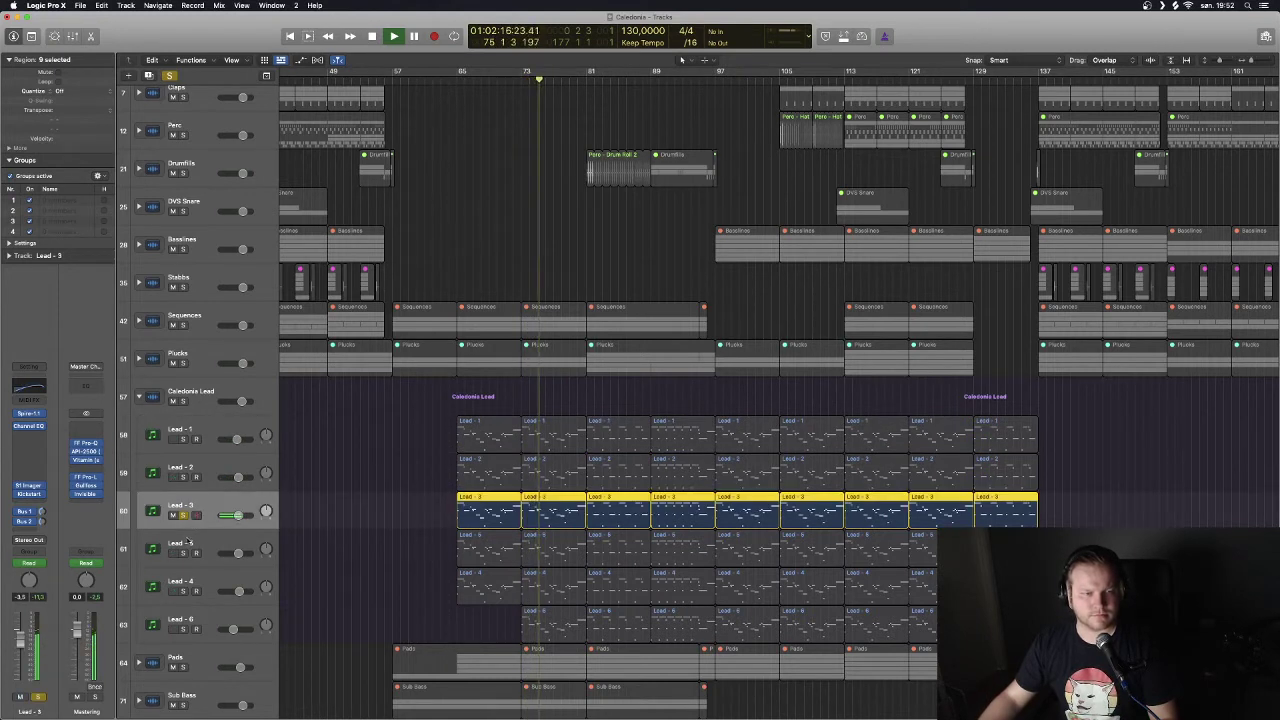
{"action": "left_click", "coordinate": [204, 564]}
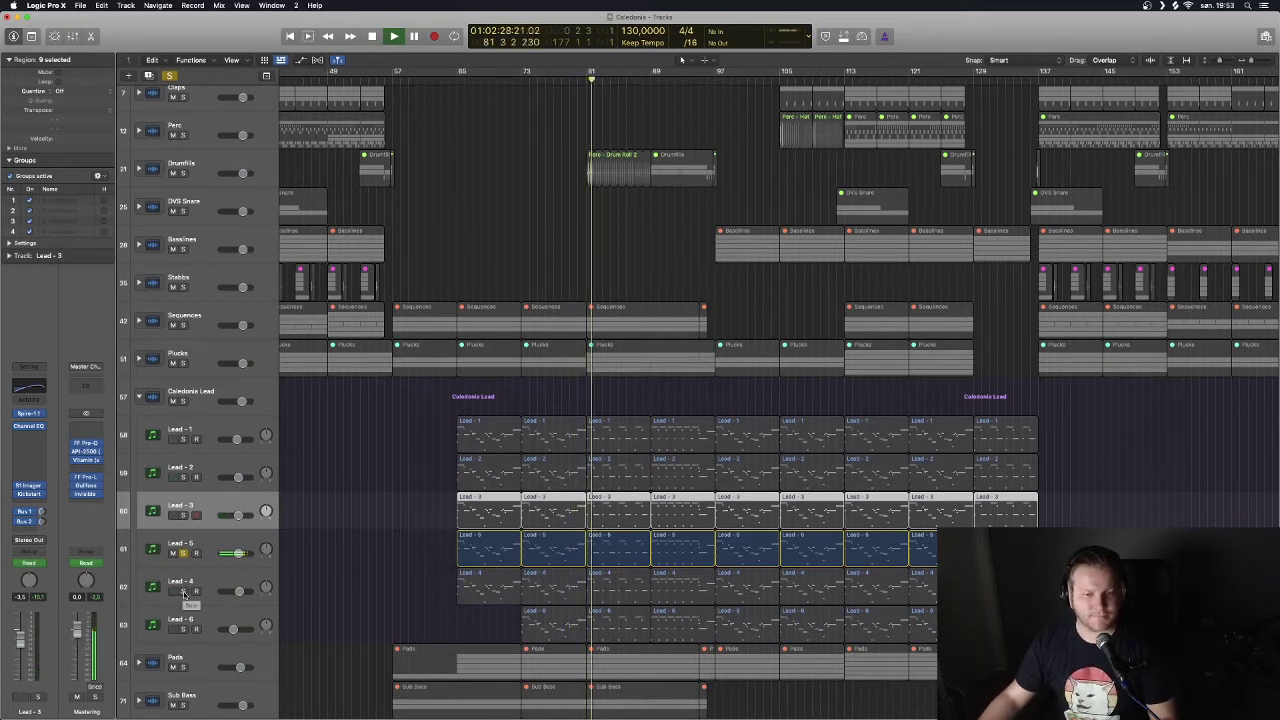
Solo Lead - 4 and Lead - 6 one after another during playback, and play all six lead tracks soloed together.
{"action": "left_click", "coordinate": [183, 593]}
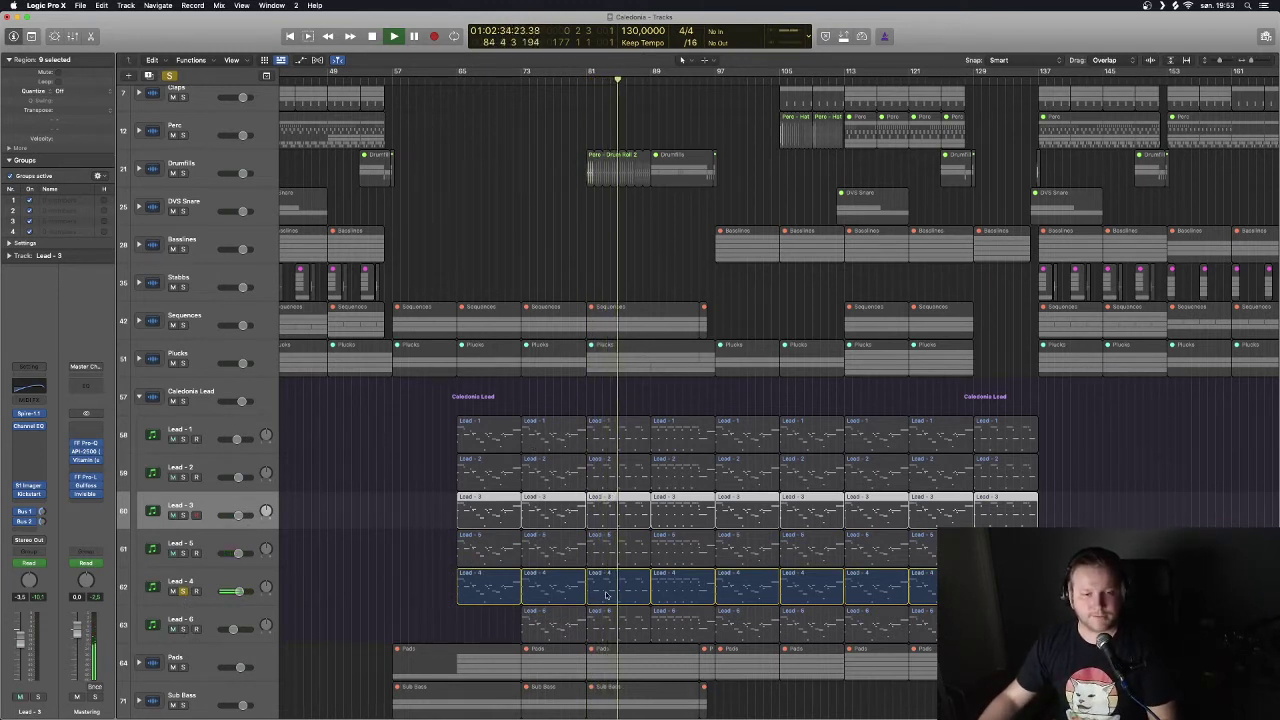
{"action": "left_click", "coordinate": [183, 629]}
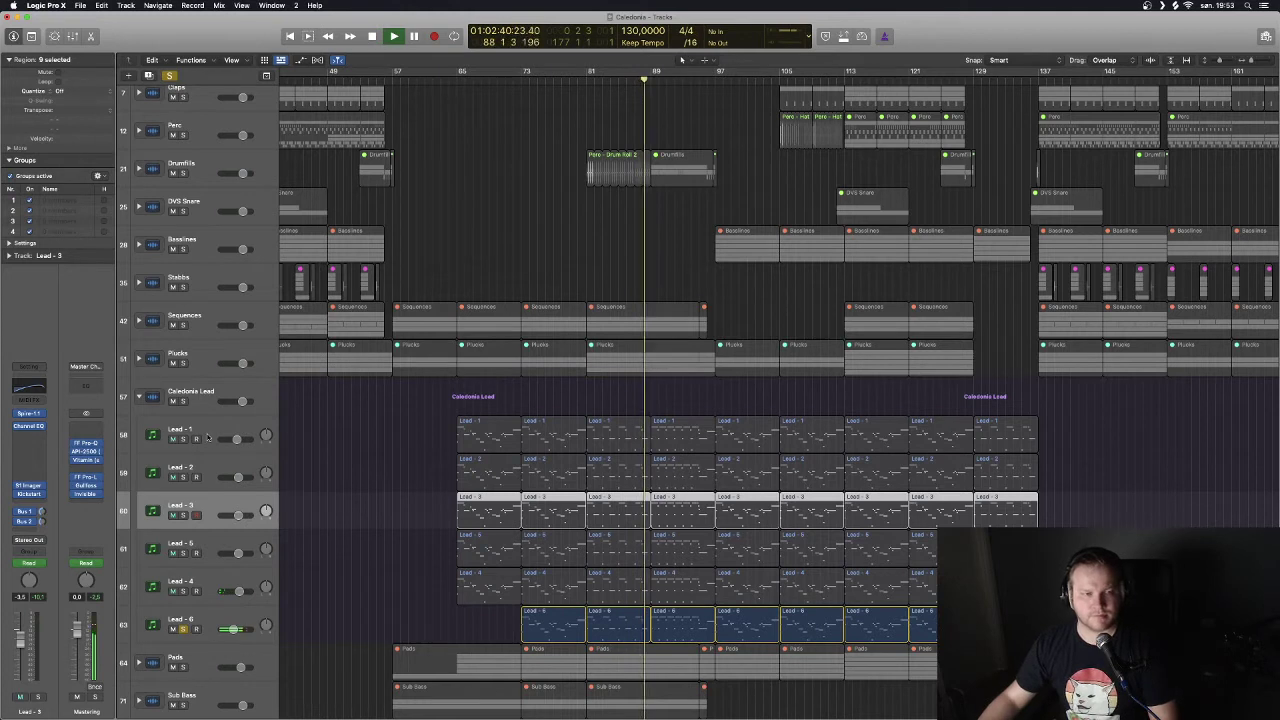
{"action": "left_click", "coordinate": [184, 439]}
{"action": "left_click", "coordinate": [183, 592]}
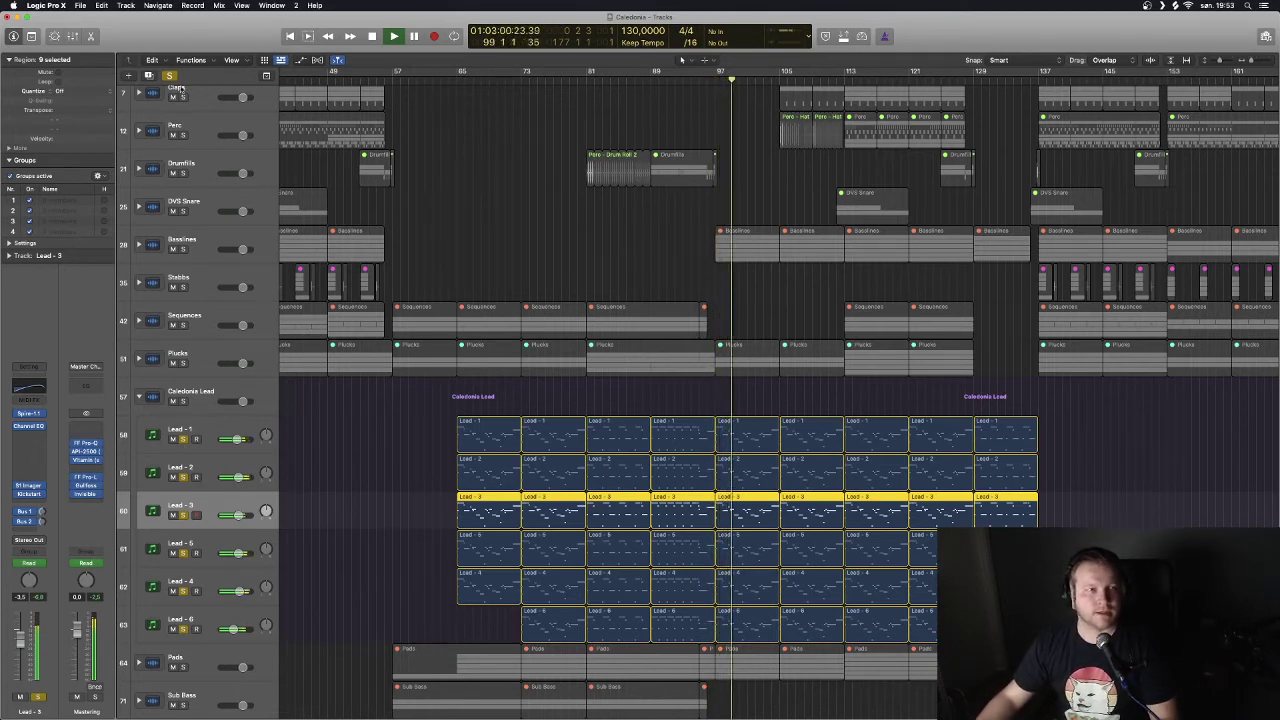
Stop playback, clear all solos, move the playhead to bar 97, and collapse the Caledonia Lead stack.
{"action": "scroll", "coordinate": [199, 479], "scroll_direction": "down", "scroll_amount": 2}
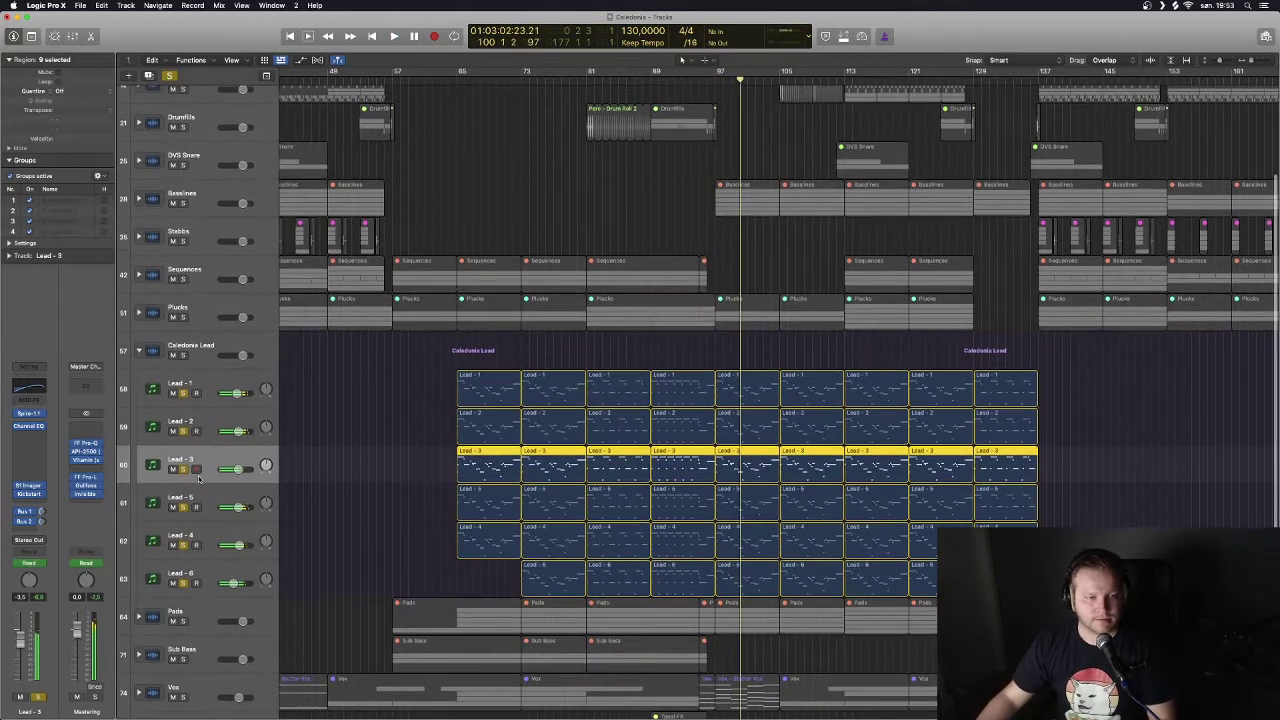
{"action": "scroll", "coordinate": [216, 430], "scroll_direction": "down", "scroll_amount": 3}
{"action": "left_click", "coordinate": [170, 76]}
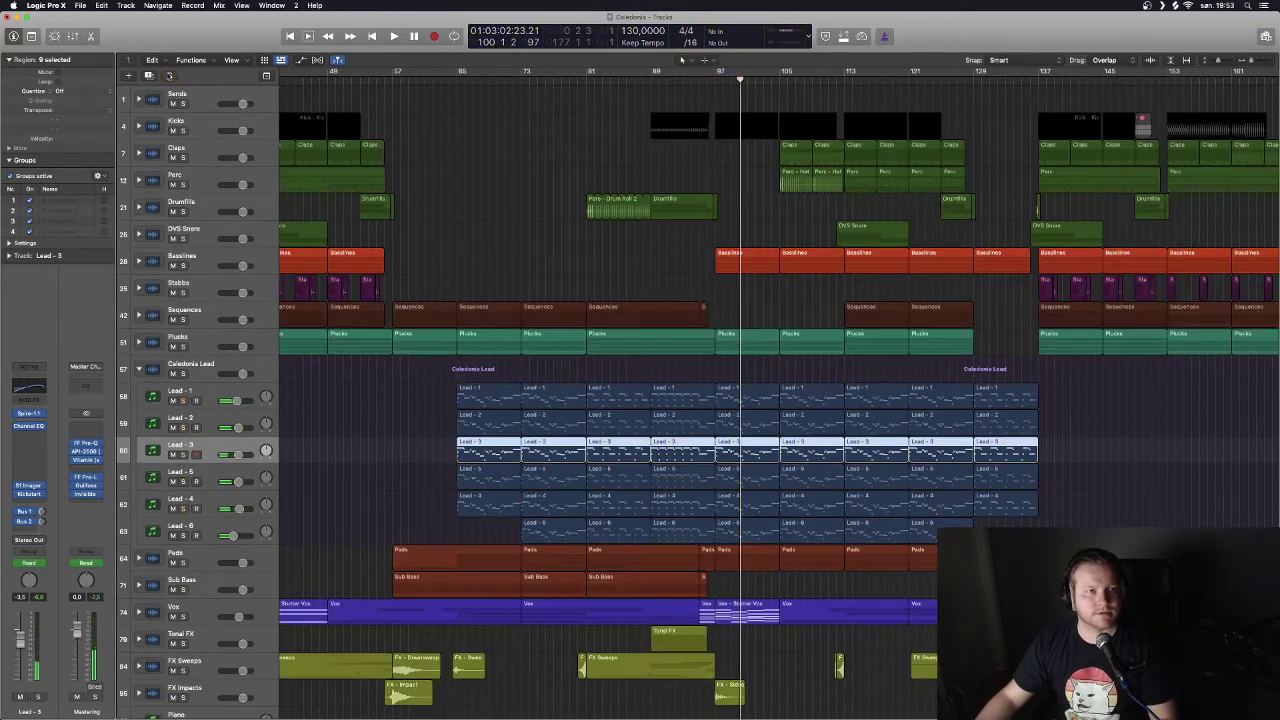
{"action": "key", "text": "comma"}
{"action": "key", "text": "comma"}
{"action": "scroll", "coordinate": [678, 232], "scroll_direction": "right", "scroll_amount": 3}
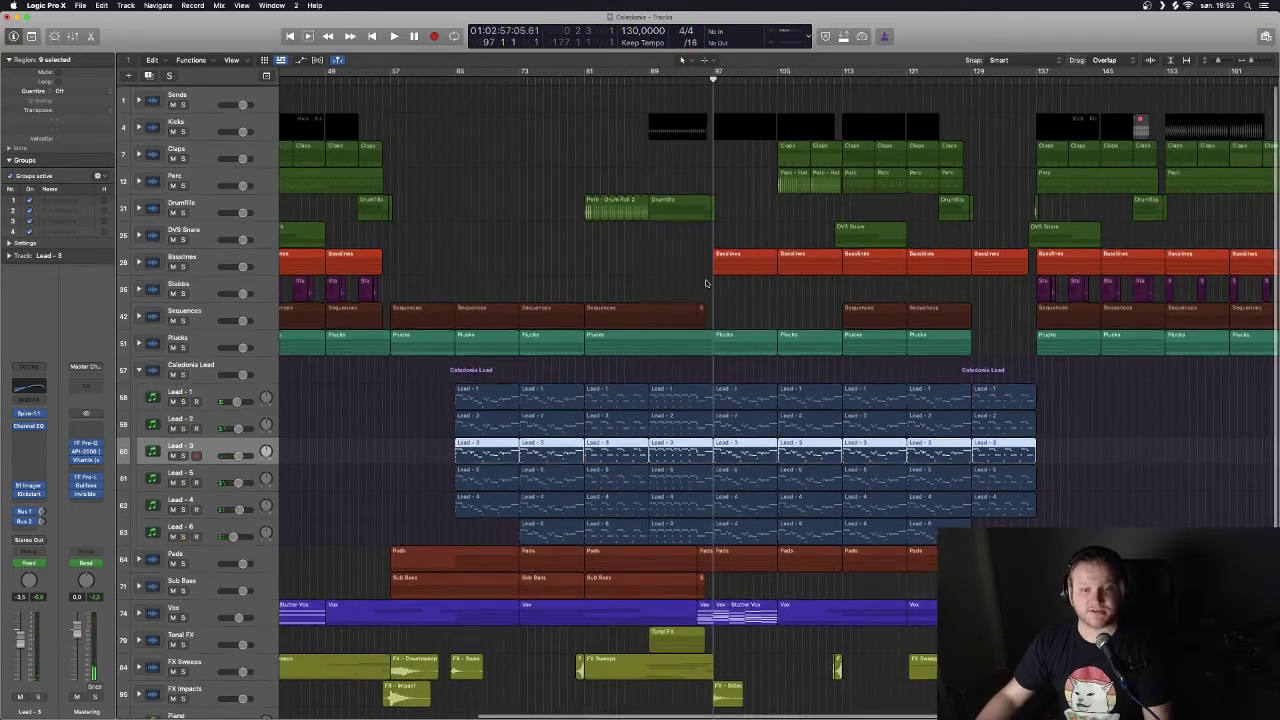
{"action": "left_click", "coordinate": [139, 370]}
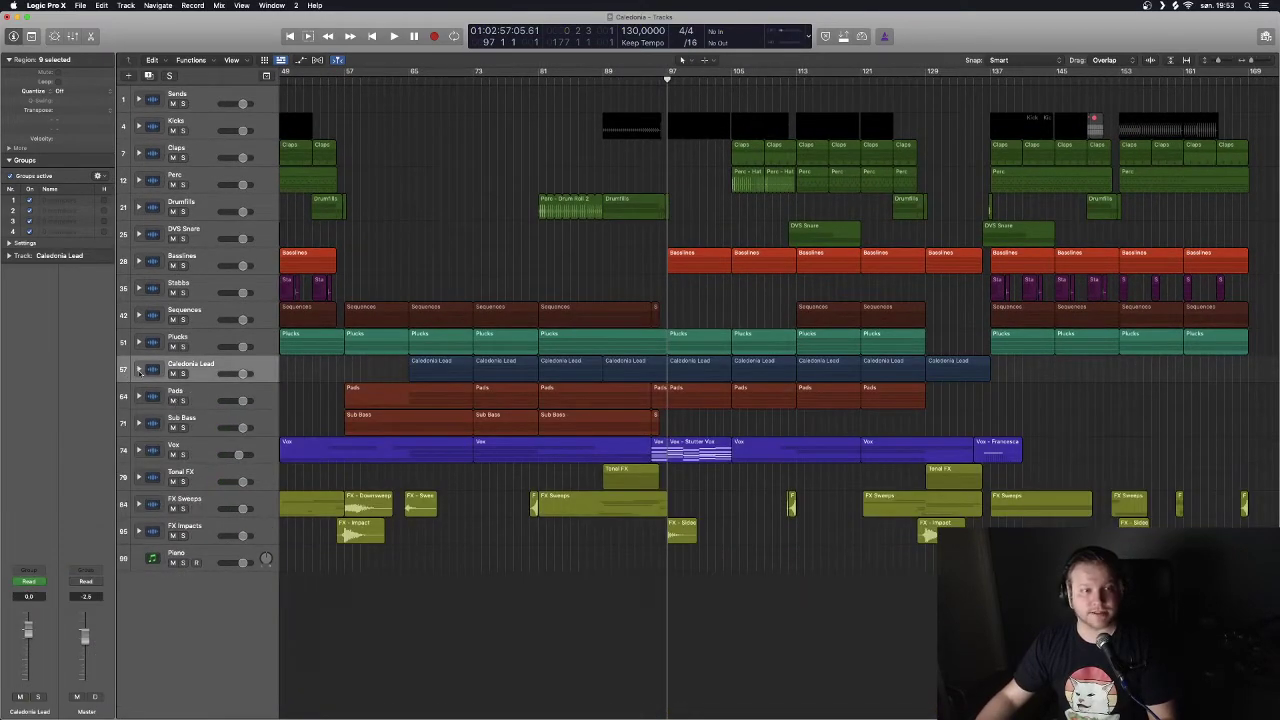
Solo the stacks from Caledonia Lead up to Kicks, play them from bar 97, and jump ahead to bar 113.
{"action": "left_click_drag", "start_coordinate": [183, 373], "coordinate": [196, 123]}
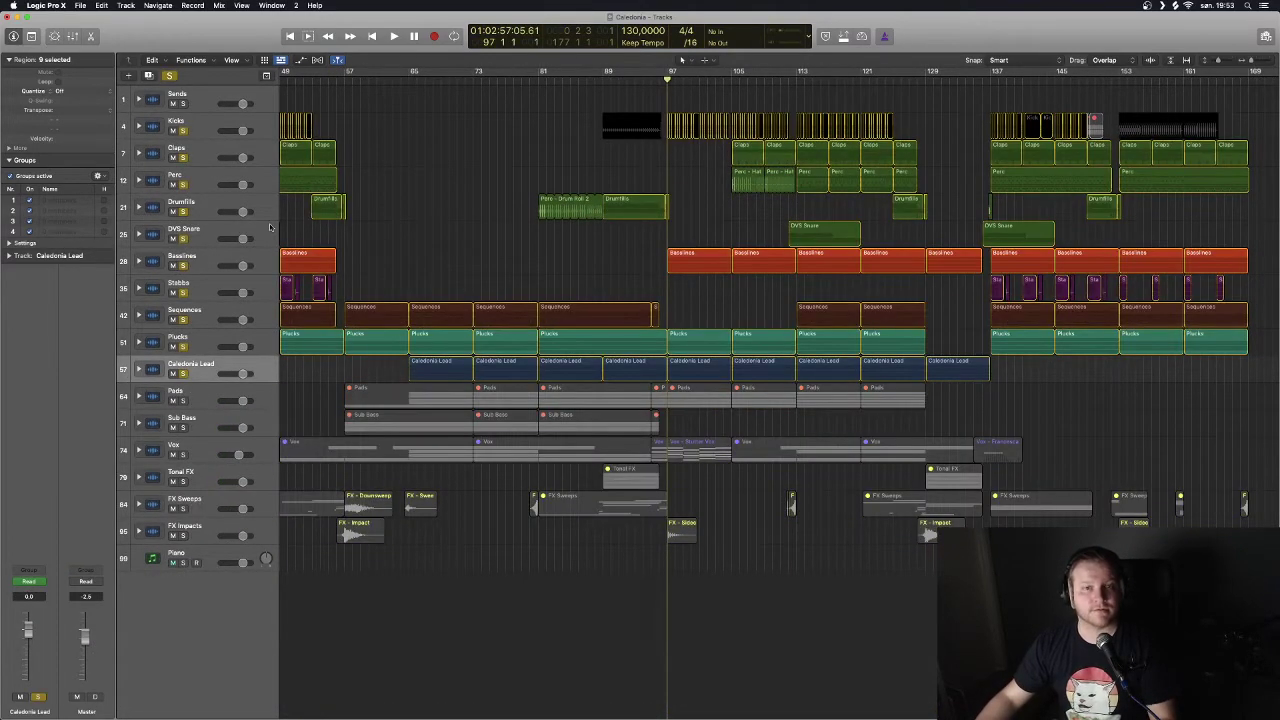
{"action": "key", "text": "space"}
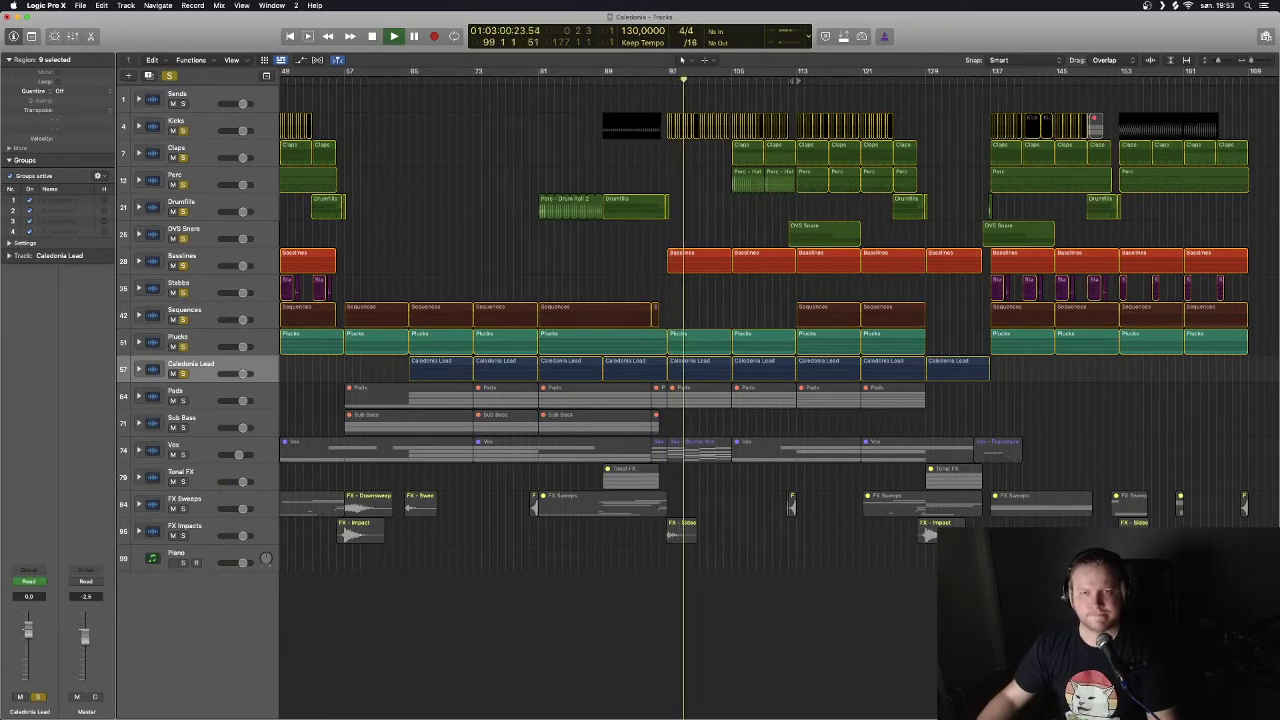
{"action": "left_click", "coordinate": [797, 74]}
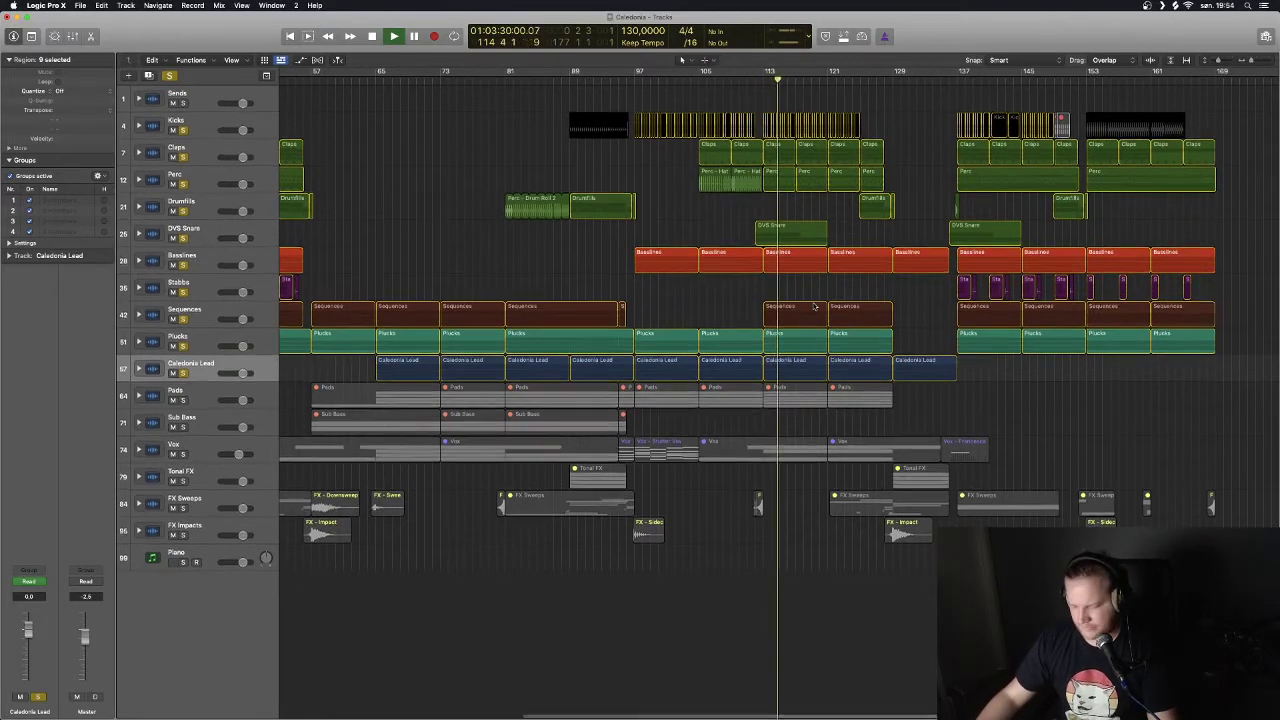
Enlarge the track rows, stop playback, and clear all solos.
{"action": "scroll", "coordinate": [727, 377], "scroll_direction": "down", "scroll_amount": 1}
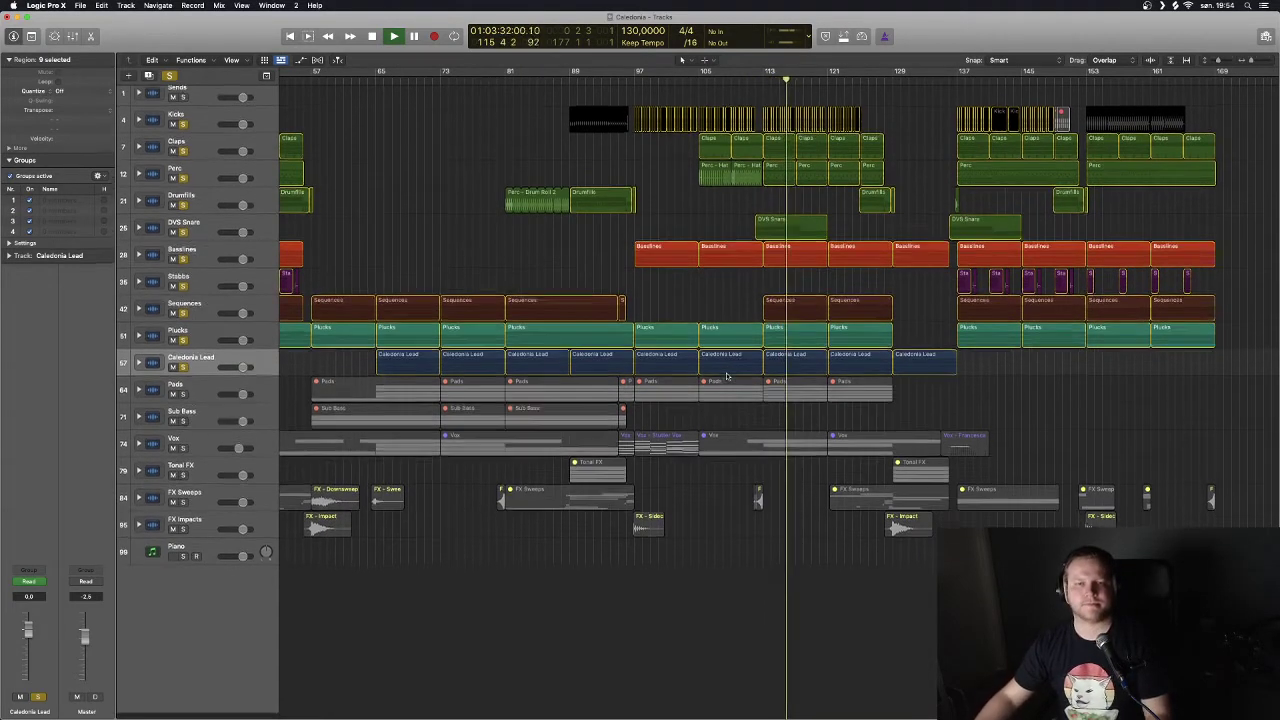
{"action": "scroll", "coordinate": [727, 377], "scroll_direction": "up", "scroll_amount": 1}
{"action": "scroll", "coordinate": [680, 299], "scroll_direction": "up", "scroll_amount": 2}
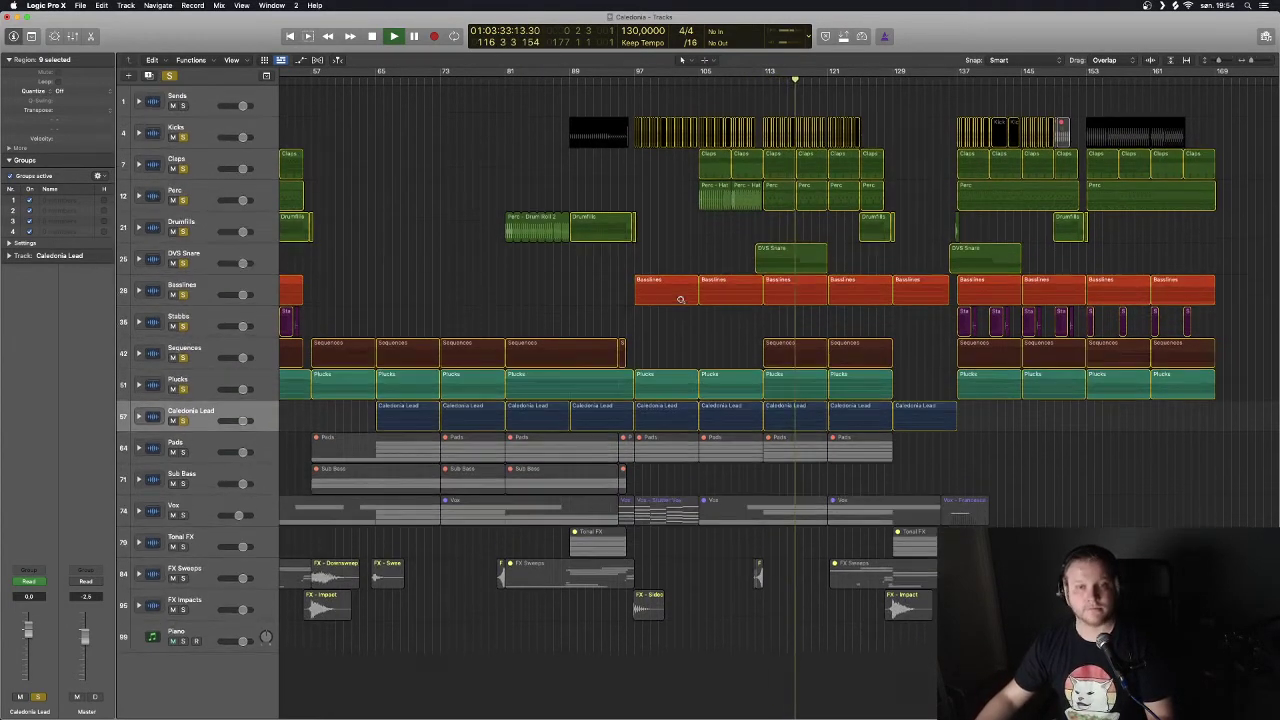
{"action": "scroll", "coordinate": [680, 299], "scroll_direction": "up", "scroll_amount": 1}
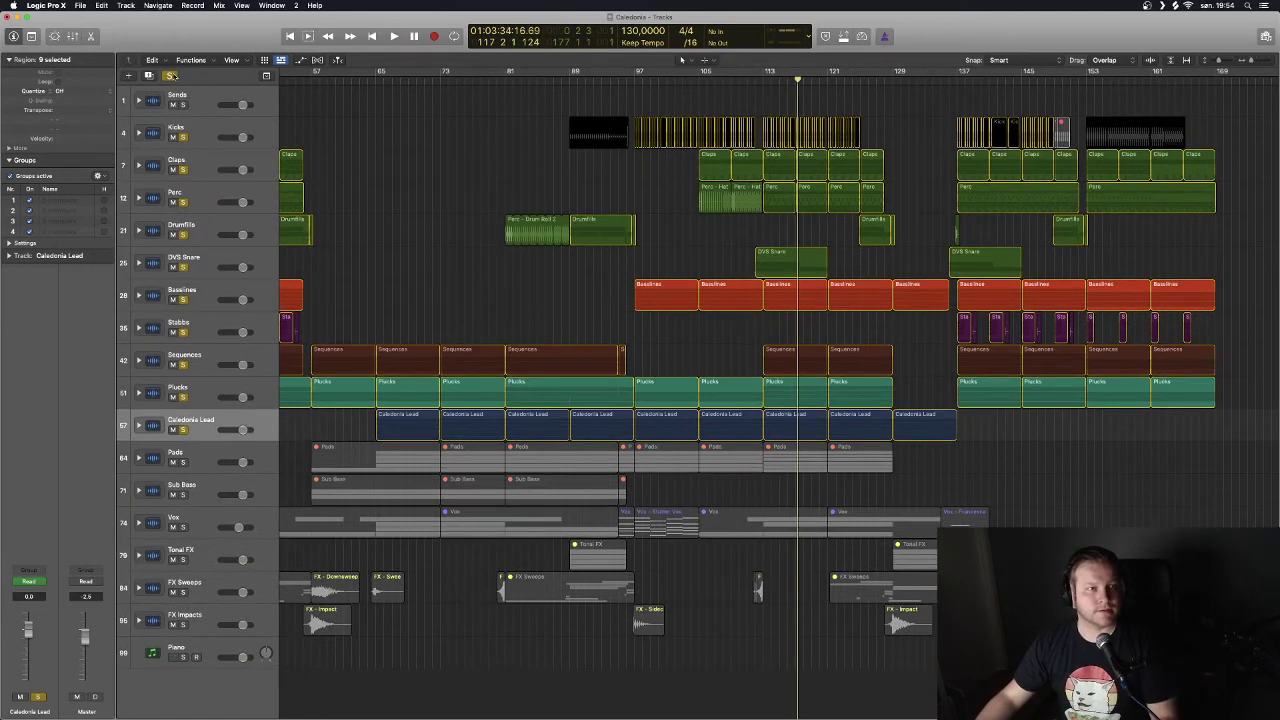
{"action": "left_click", "coordinate": [172, 75]}
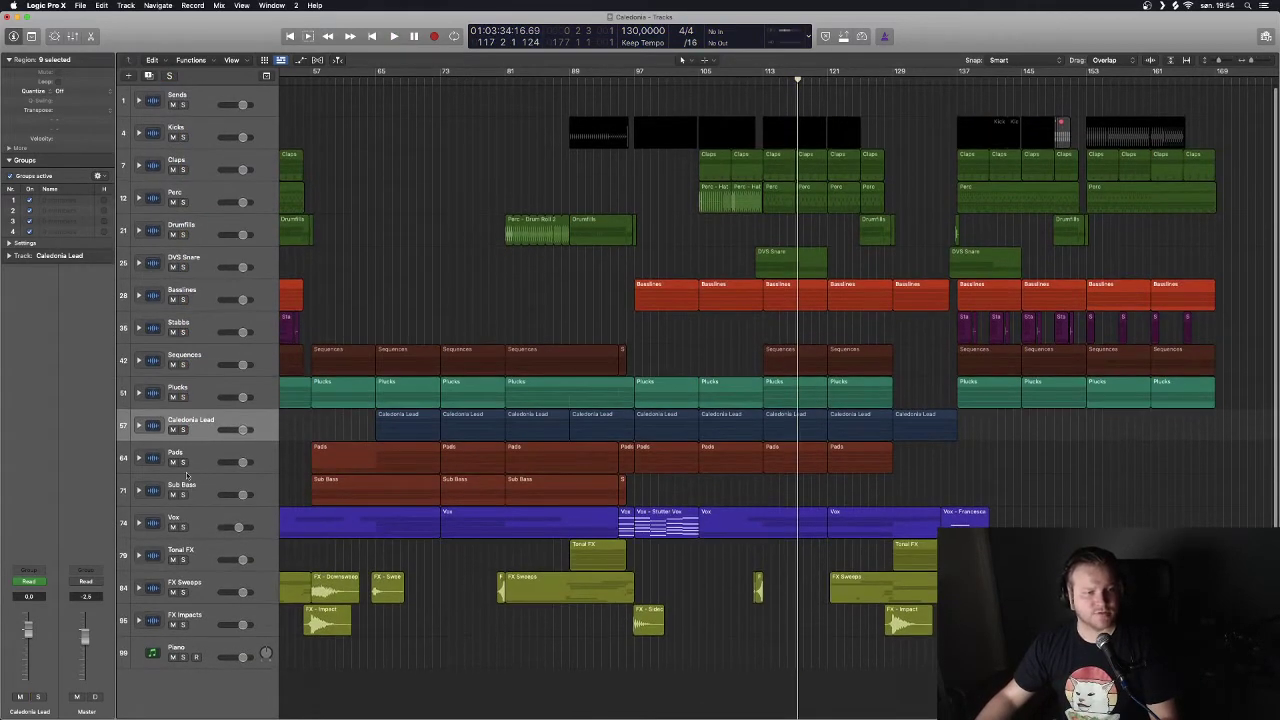
Expand the Pads and Sub Bass stacks, and select the Pad - Sub track to show its channel strip.
{"action": "left_click", "coordinate": [139, 458]}
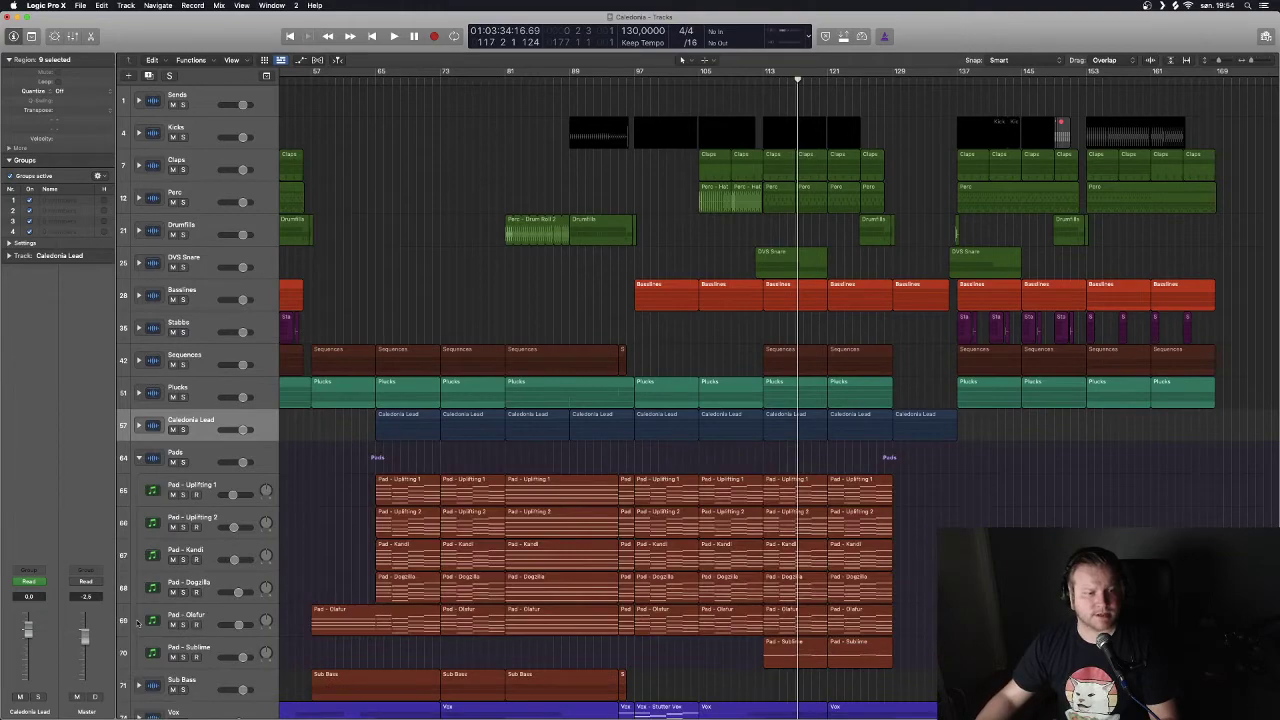
{"action": "scroll", "coordinate": [137, 621], "scroll_direction": "down", "scroll_amount": 2}
{"action": "left_click", "coordinate": [176, 397]}
{"action": "scroll", "coordinate": [160, 620], "scroll_direction": "down", "scroll_amount": 1}
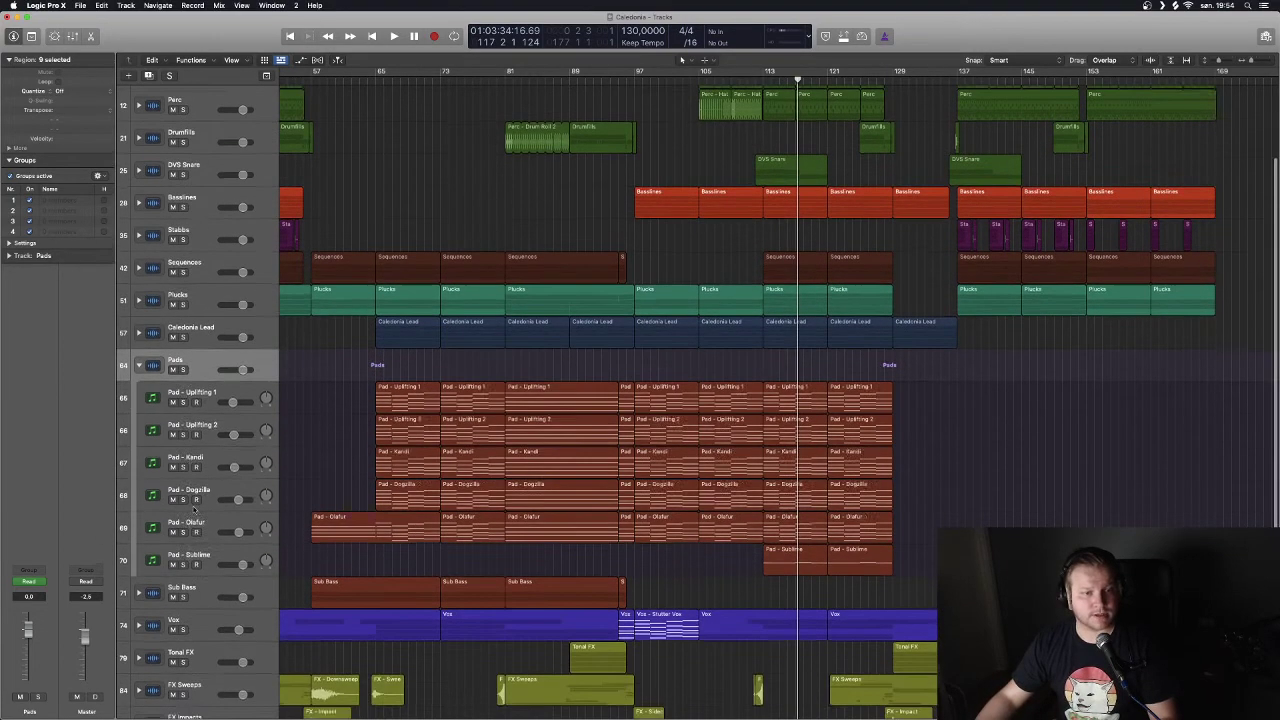
{"action": "left_click", "coordinate": [139, 588]}
{"action": "scroll", "coordinate": [200, 583], "scroll_direction": "down", "scroll_amount": 1}
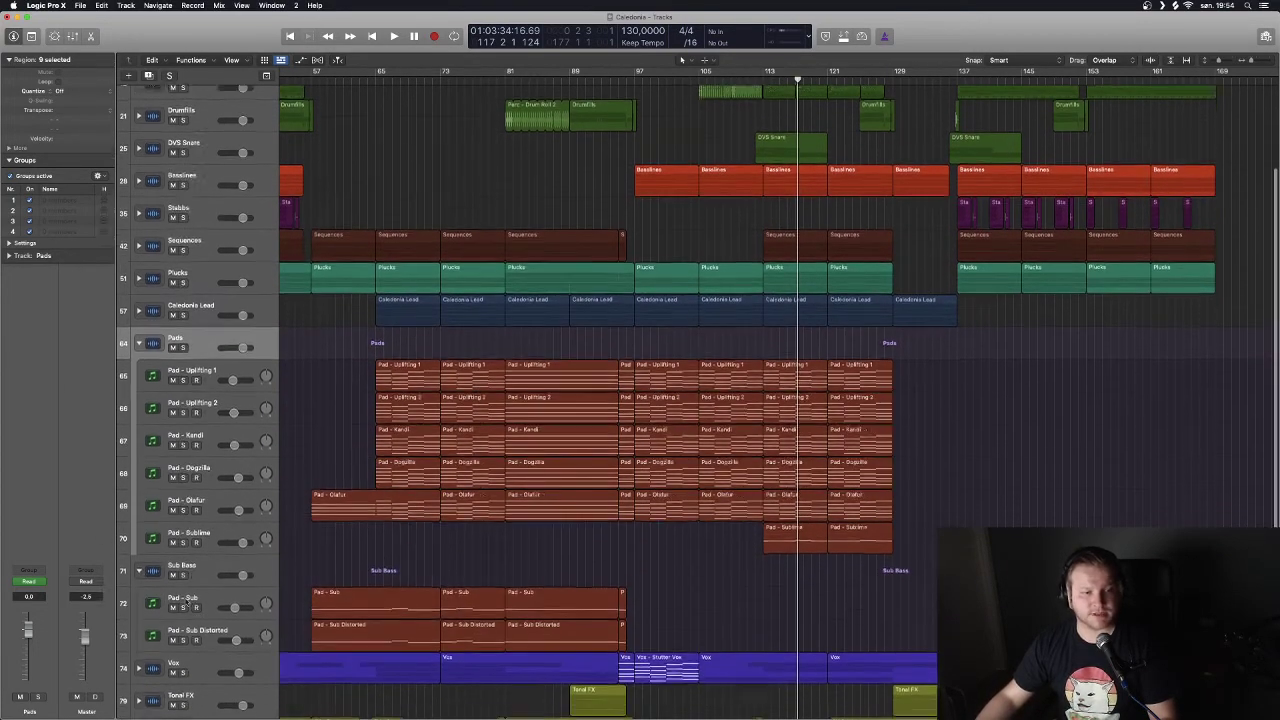
{"action": "left_click", "coordinate": [200, 580]}
{"action": "scroll", "coordinate": [313, 445], "scroll_direction": "left", "scroll_amount": 5}
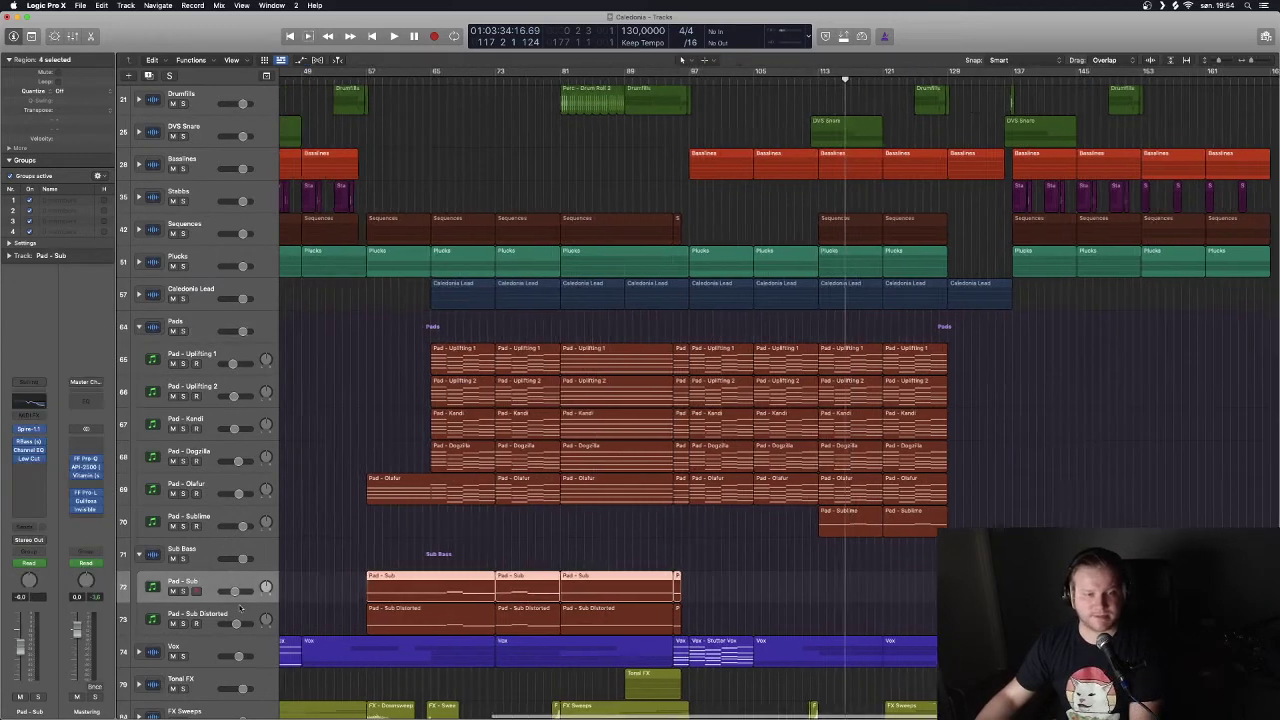
Solo and select Pad - Olafur, play it from bar 57, and jump ahead to bar 65.
{"action": "left_click", "coordinate": [413, 78]}
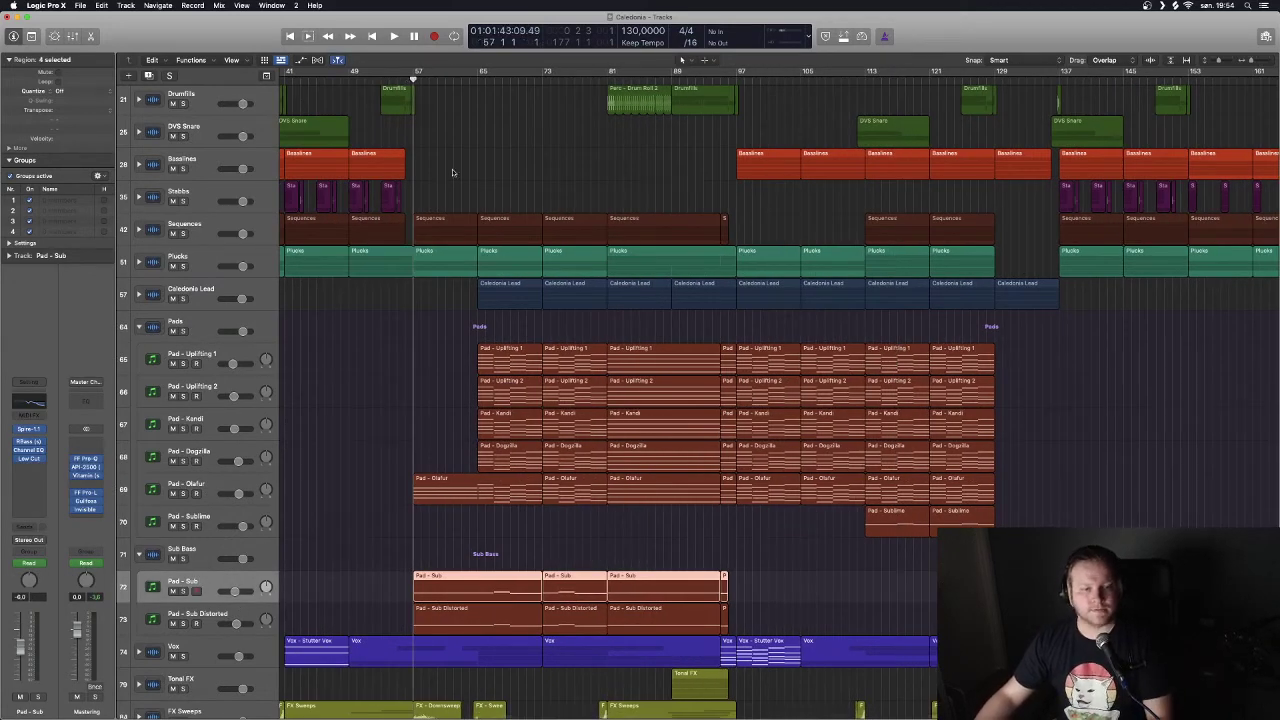
{"action": "left_click", "coordinate": [183, 493]}
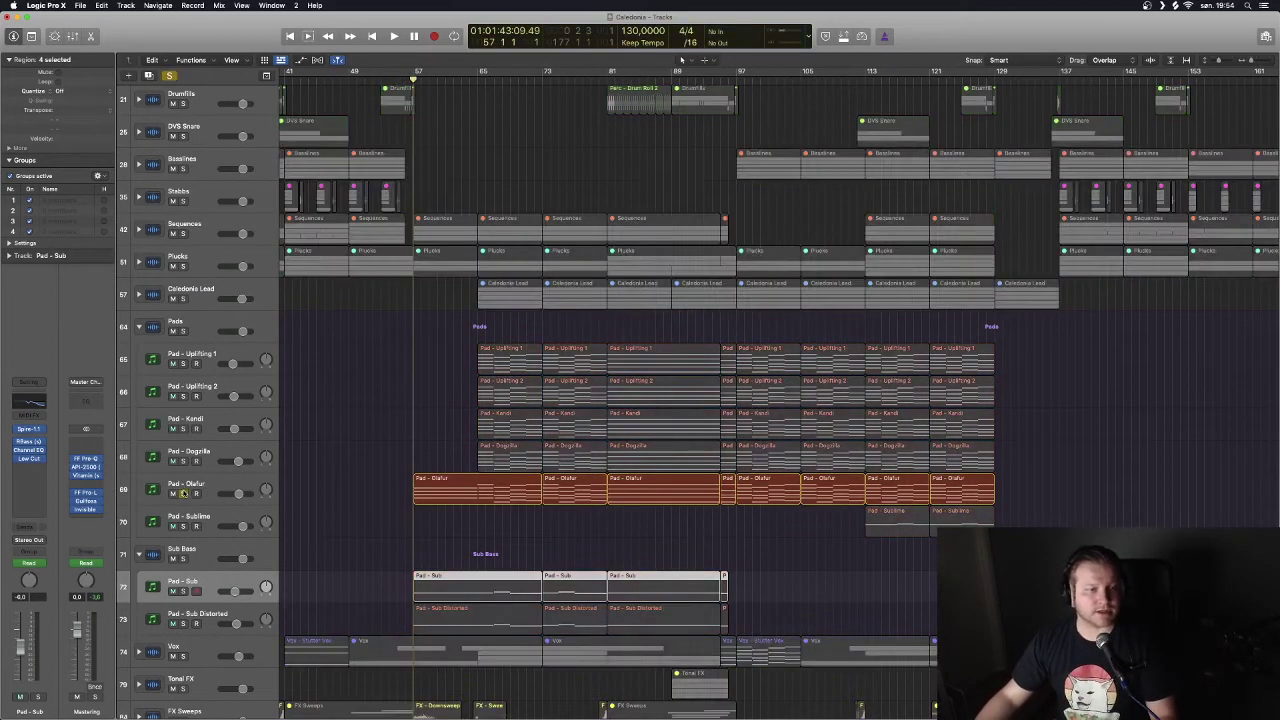
{"action": "left_click", "coordinate": [183, 485]}
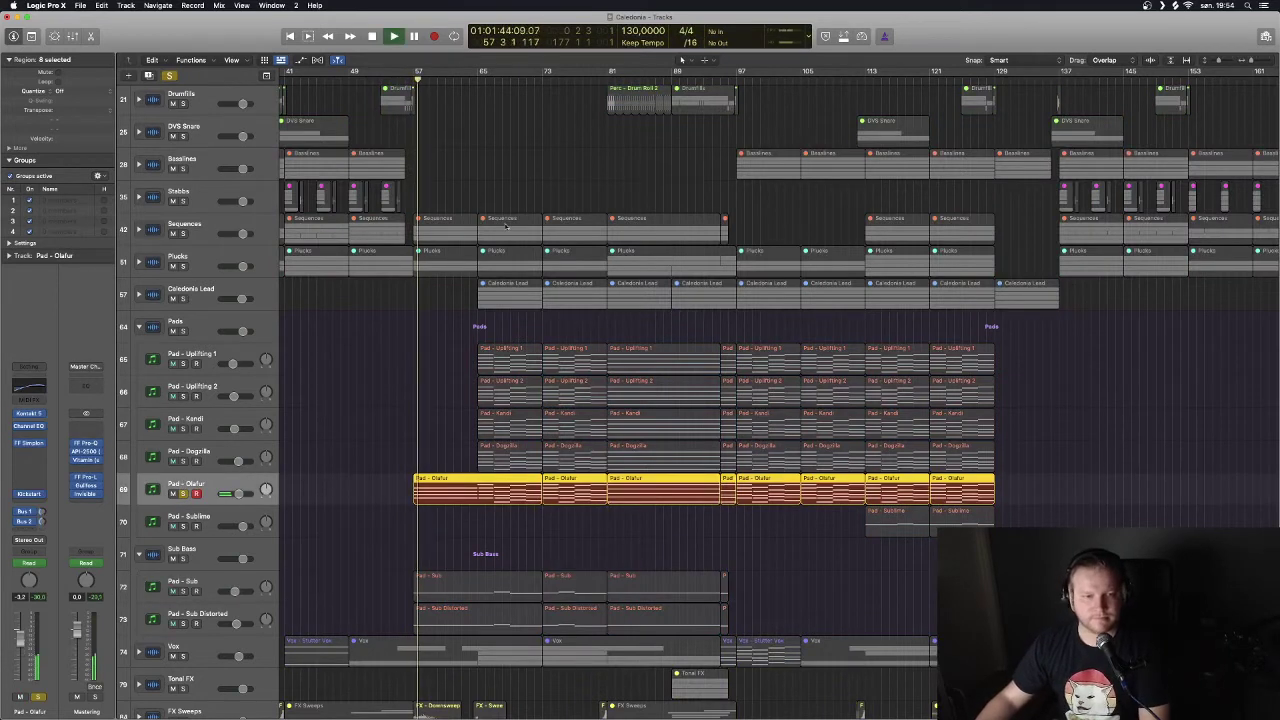
{"action": "left_click", "coordinate": [478, 81]}
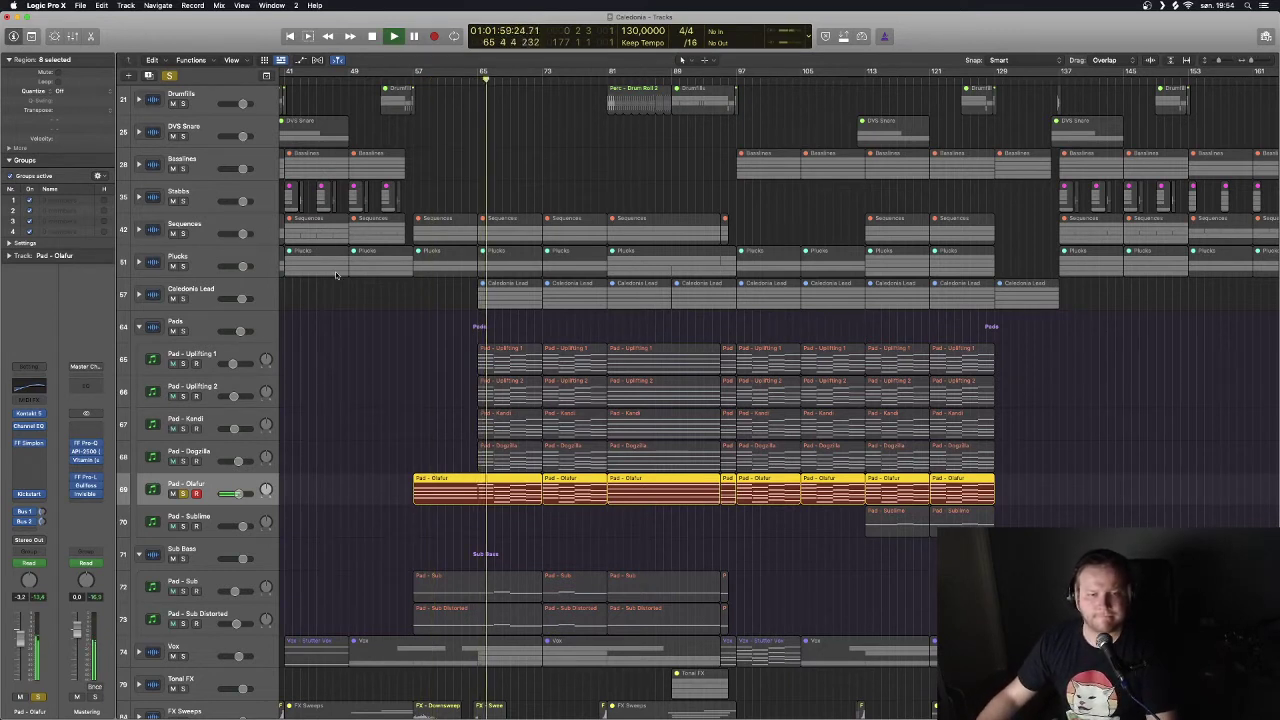
Solo Pad - Dogzilla, Pad - Kandi and Pad - Uplifting 2 in turn during playback, and add Pad - Uplifting 1 to the solo.
{"action": "left_click", "coordinate": [197, 458]}
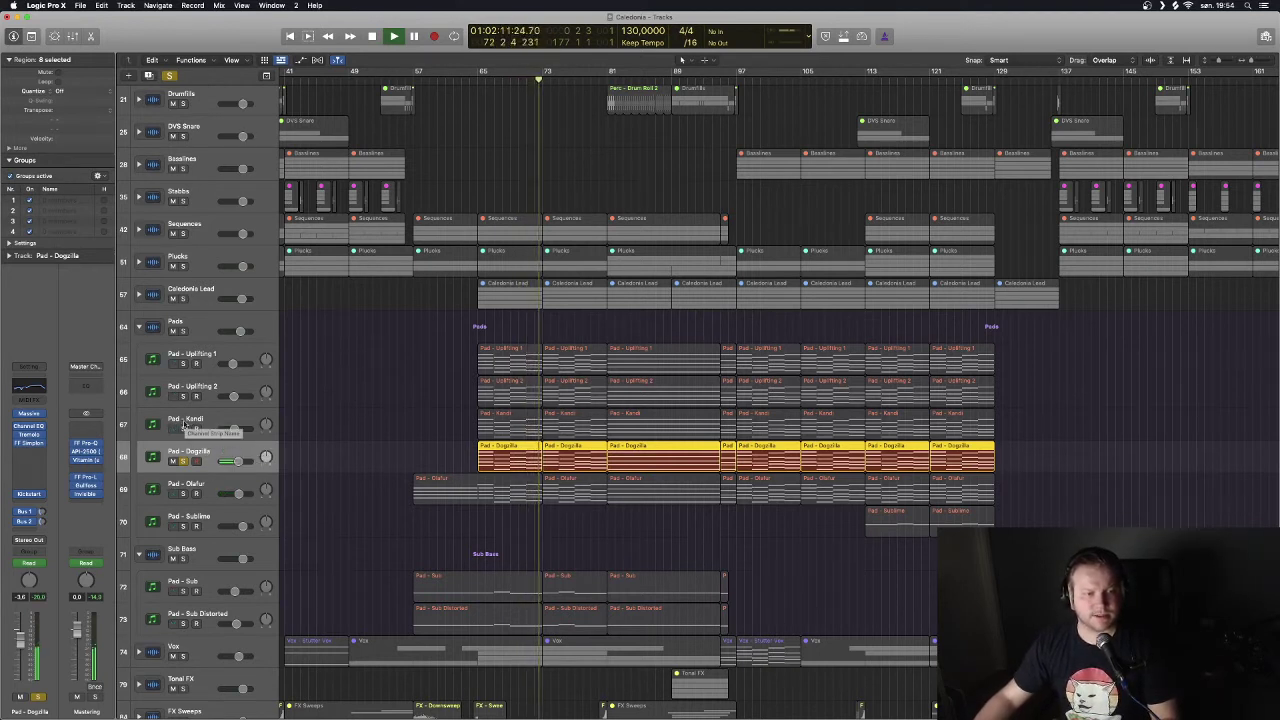
{"action": "left_click", "coordinate": [184, 429]}
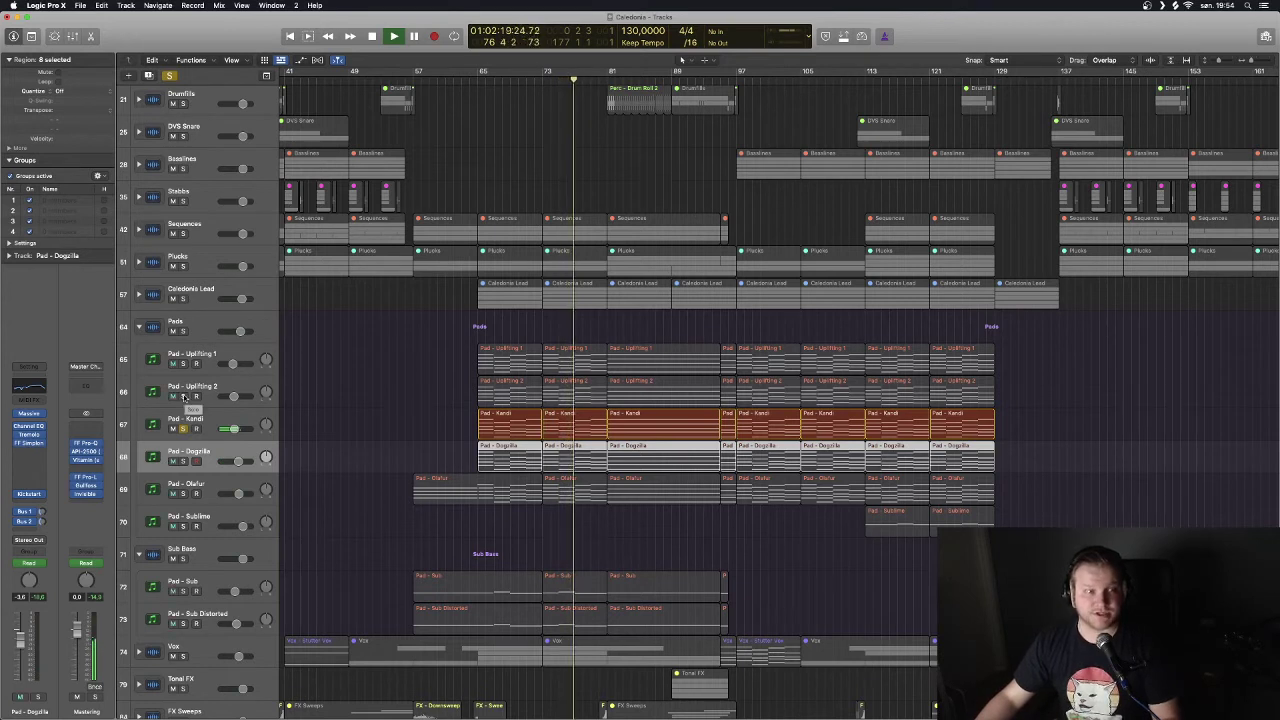
{"action": "left_click", "coordinate": [184, 396]}
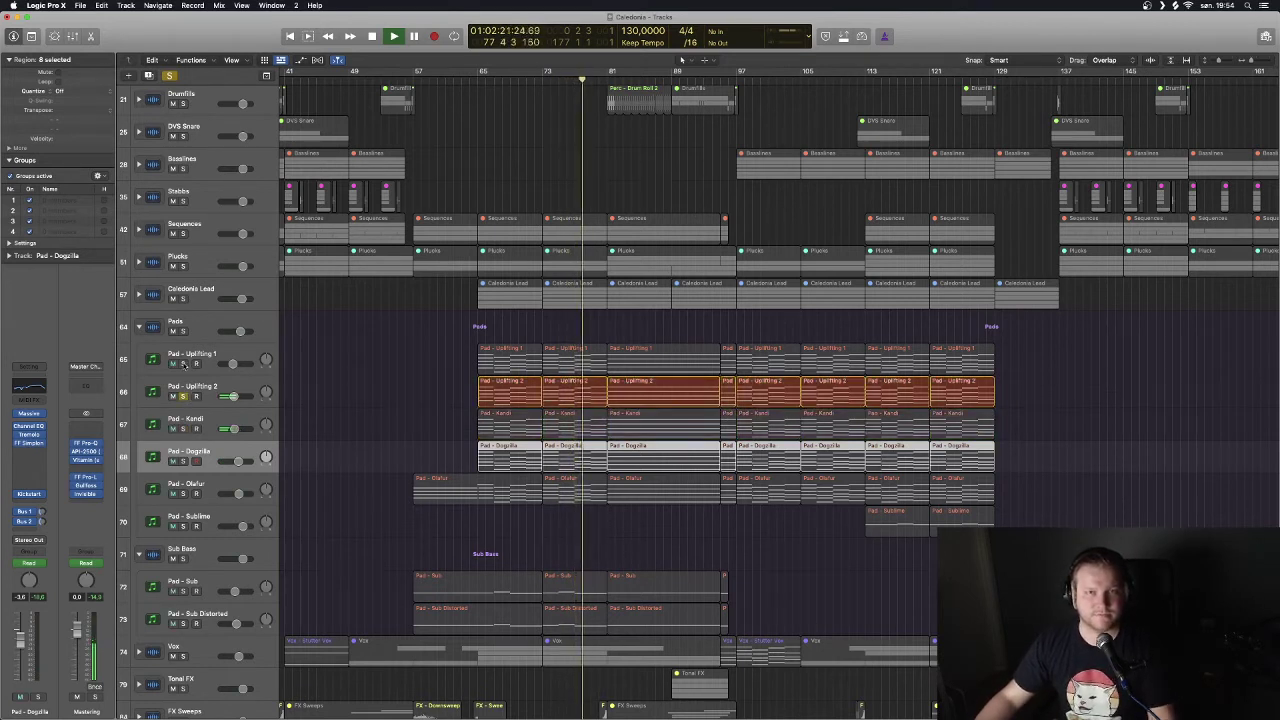
{"action": "left_click", "coordinate": [183, 364]}
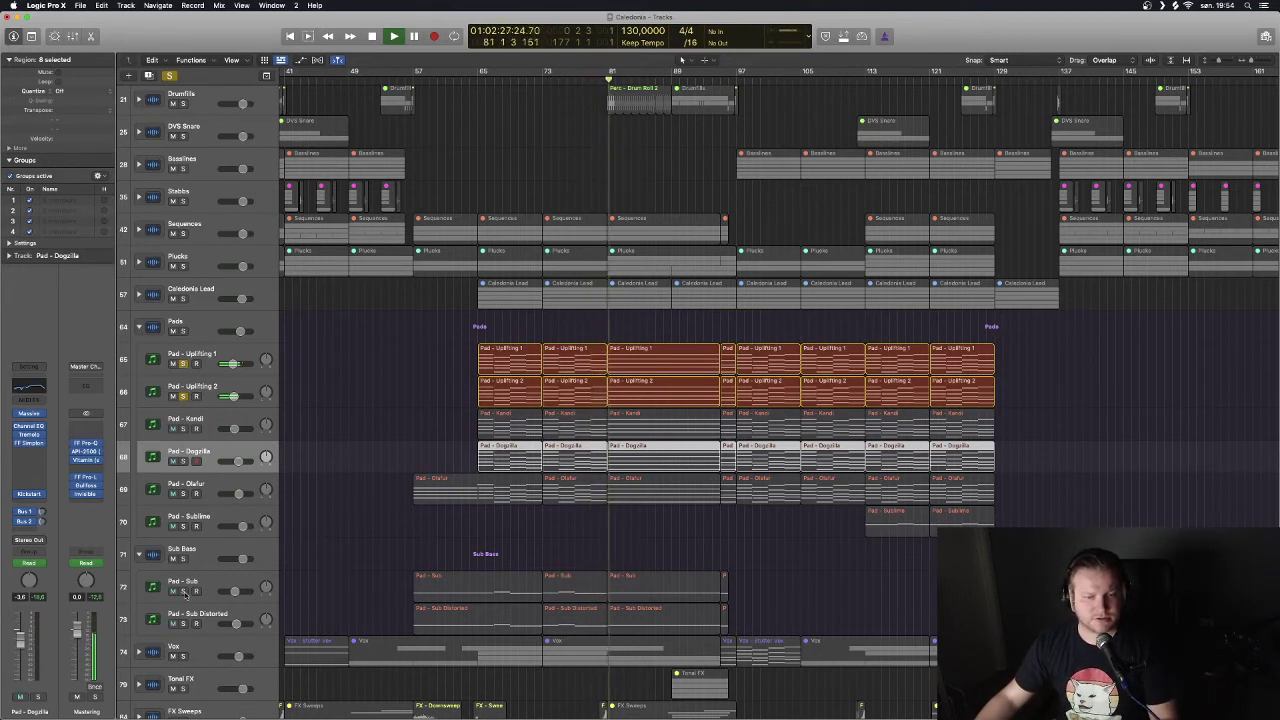
Solo Pad - Sub exclusively, replay from bar 65 with Pad - Sub Distorted, and add the pads from Uplifting 1 through Olafur.
{"action": "left_click", "coordinate": [183, 591], "text": "alt"}
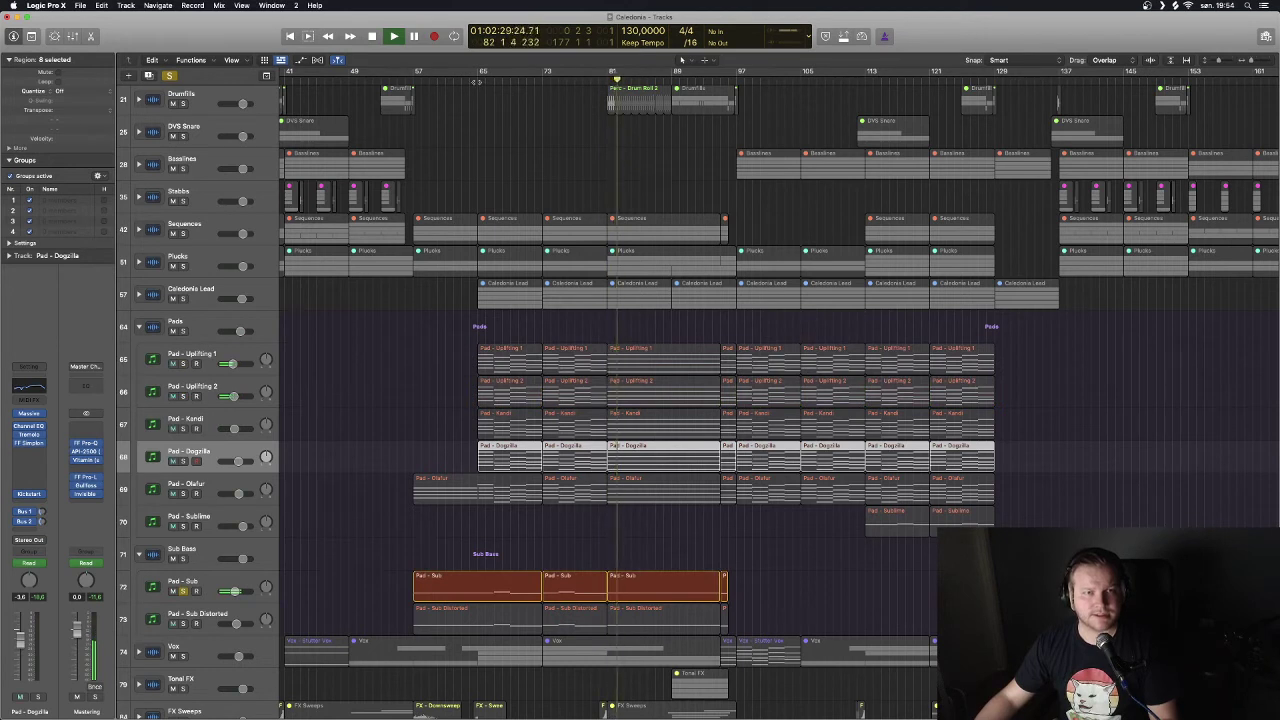
{"action": "left_click", "coordinate": [183, 623]}
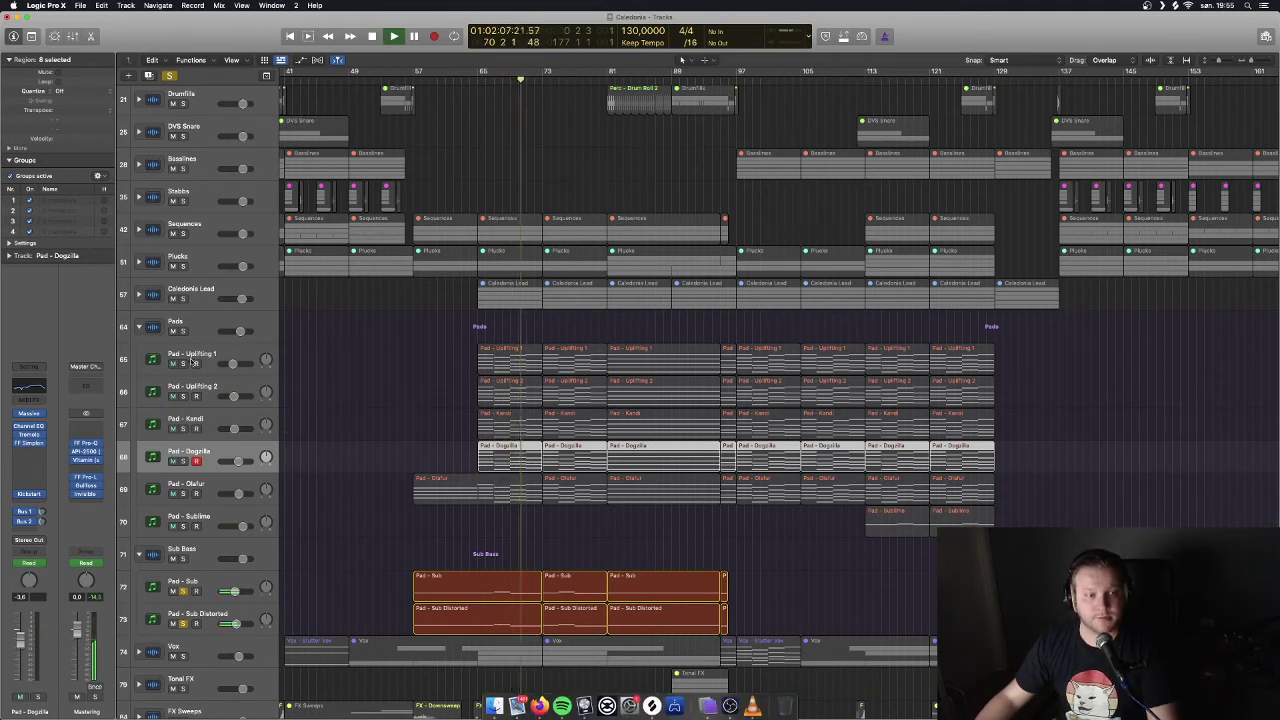
{"action": "left_click_drag", "start_coordinate": [185, 365], "coordinate": [183, 497]}
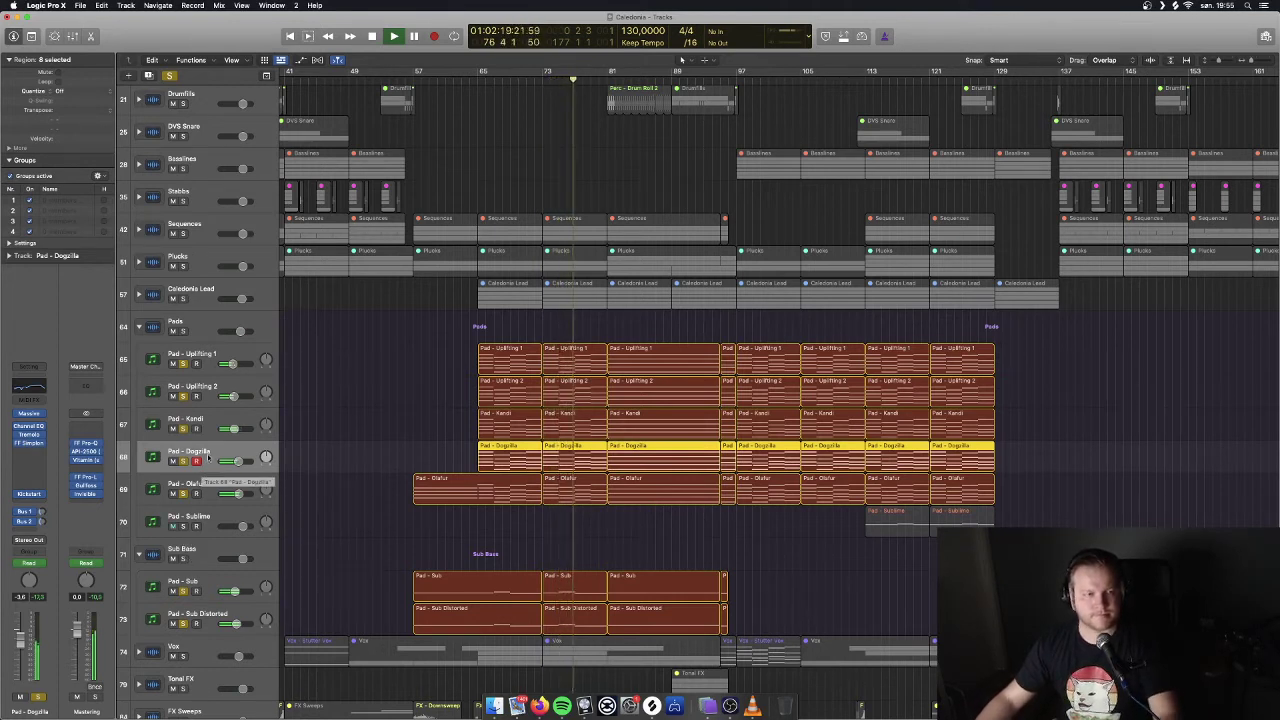
Select the Pad - Uplifting 1 track during playback to view its channel strip.
{"action": "key", "text": "Up"}
{"action": "key", "text": "Up"}
{"action": "key", "text": "Up"}
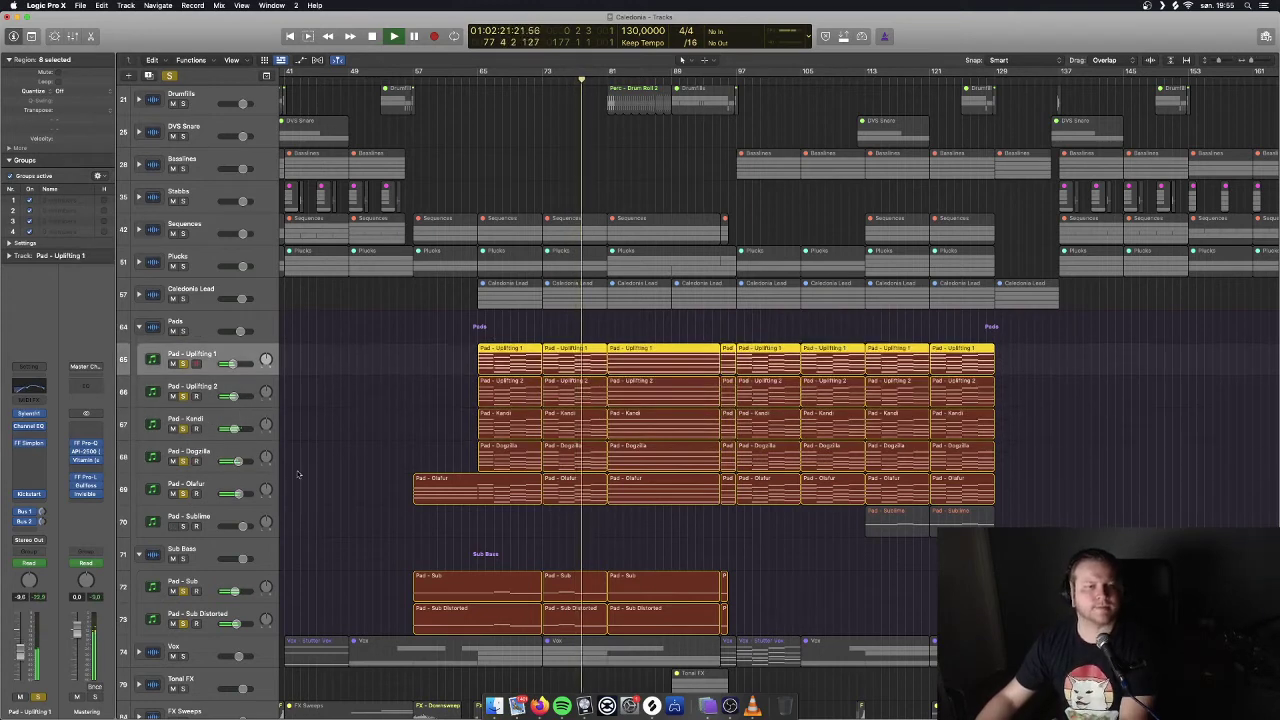
Solo Pad - Sublime exclusively, play it from bar 113, and add the pads from Uplifting 1 through Olafur to the solo.
{"action": "left_click", "coordinate": [183, 526]}
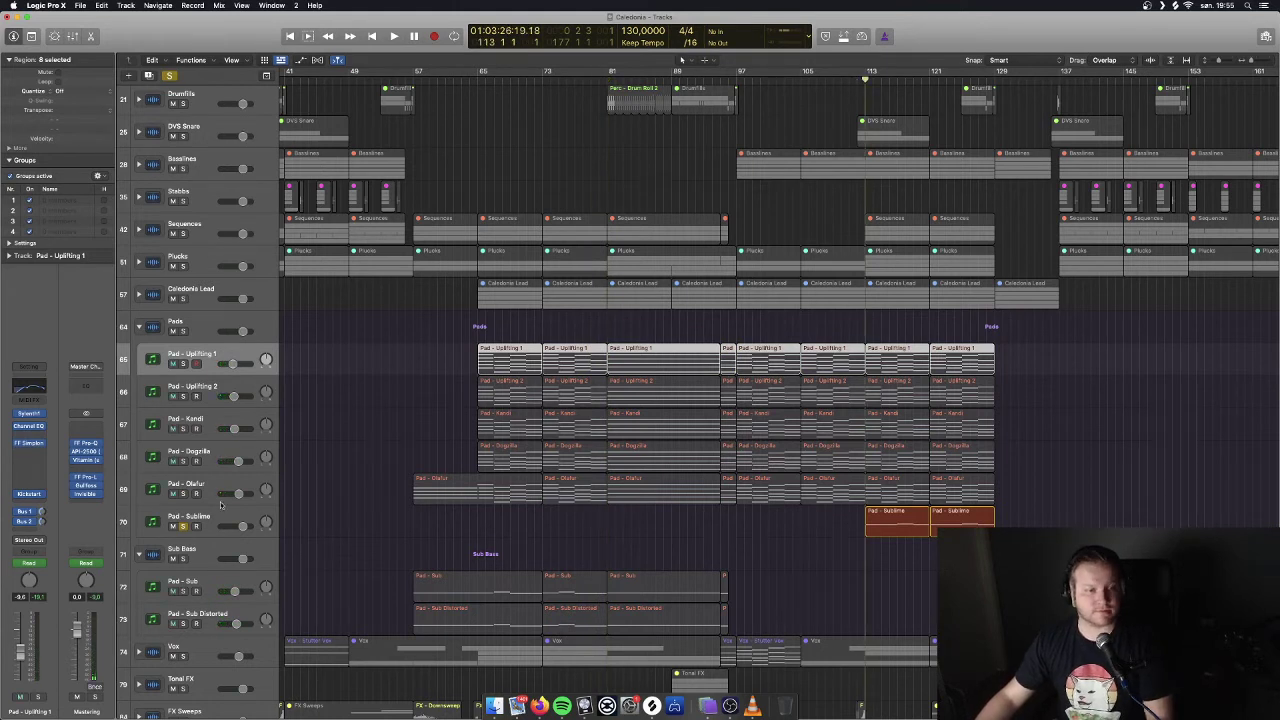
{"action": "left_click", "coordinate": [205, 516]}
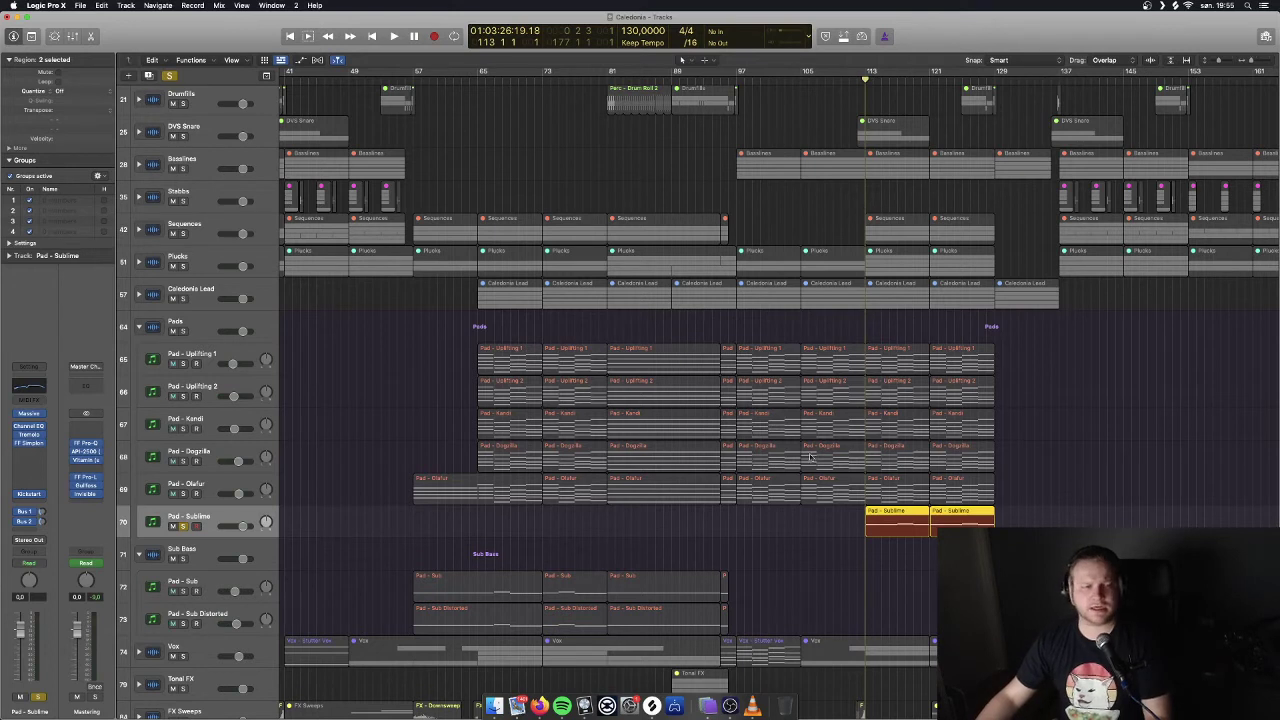
{"action": "key", "text": "space"}
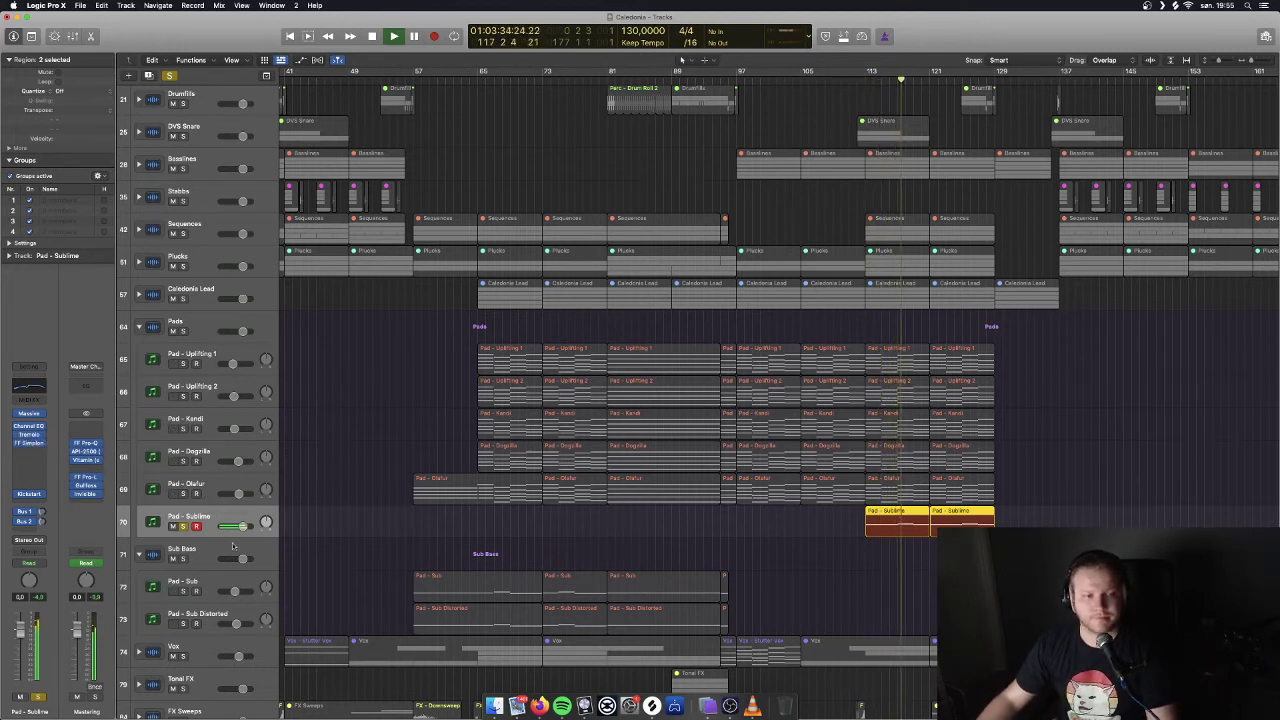
{"action": "left_click", "coordinate": [184, 364]}
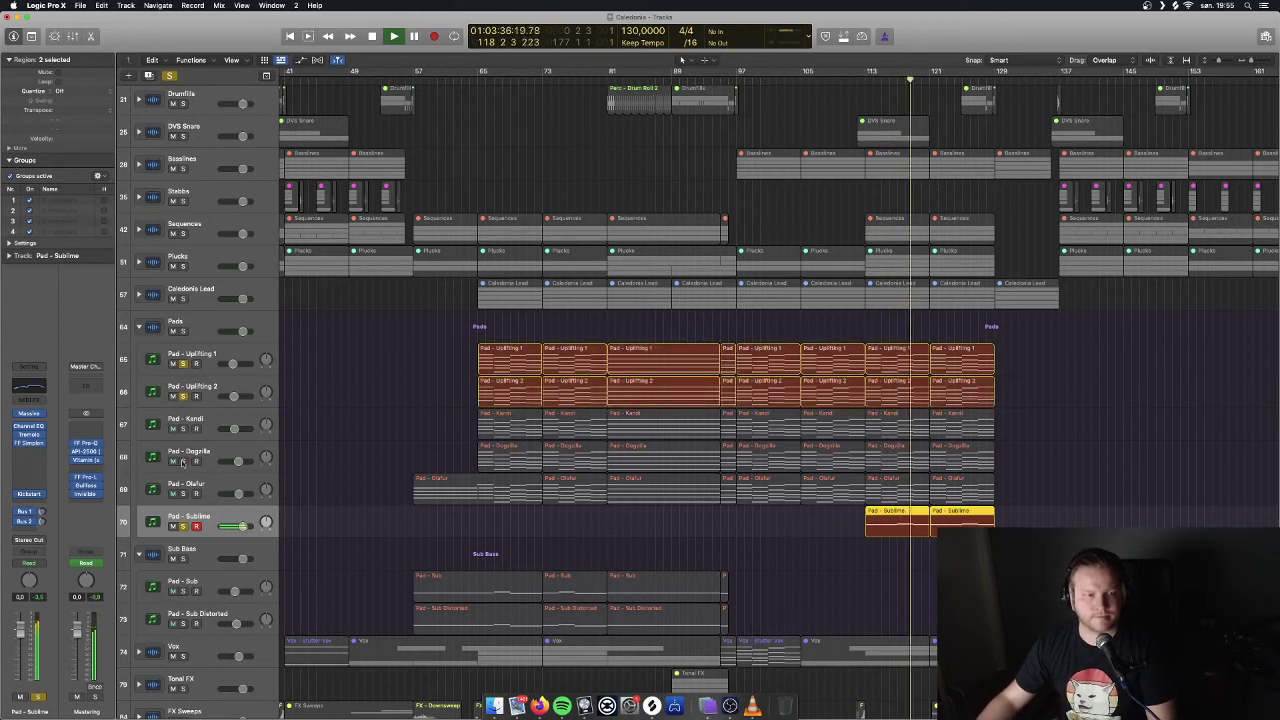
{"action": "left_click_drag", "start_coordinate": [182, 462], "coordinate": [184, 490]}
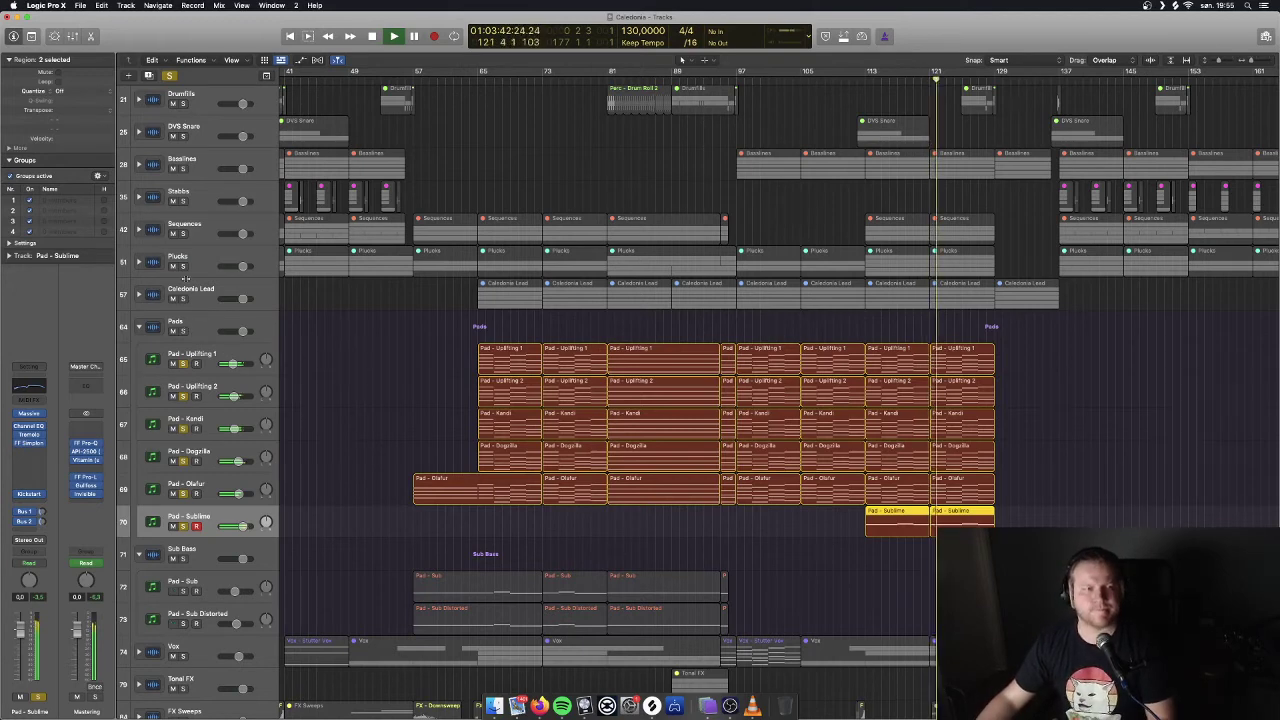
Stop playback, clear all active solos, and solo the track stacks from Pads up through Kicks.
{"action": "key", "text": "z"}
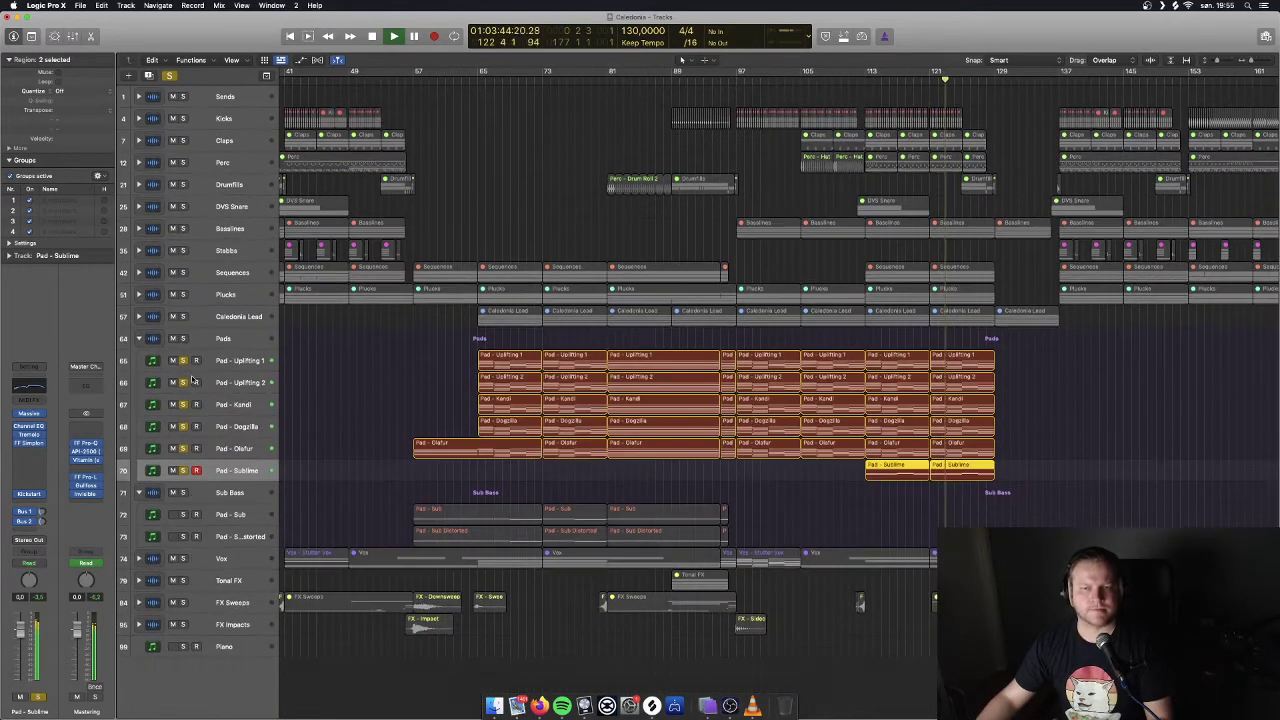
{"action": "key", "text": "space"}
{"action": "key", "text": "super+Up"}
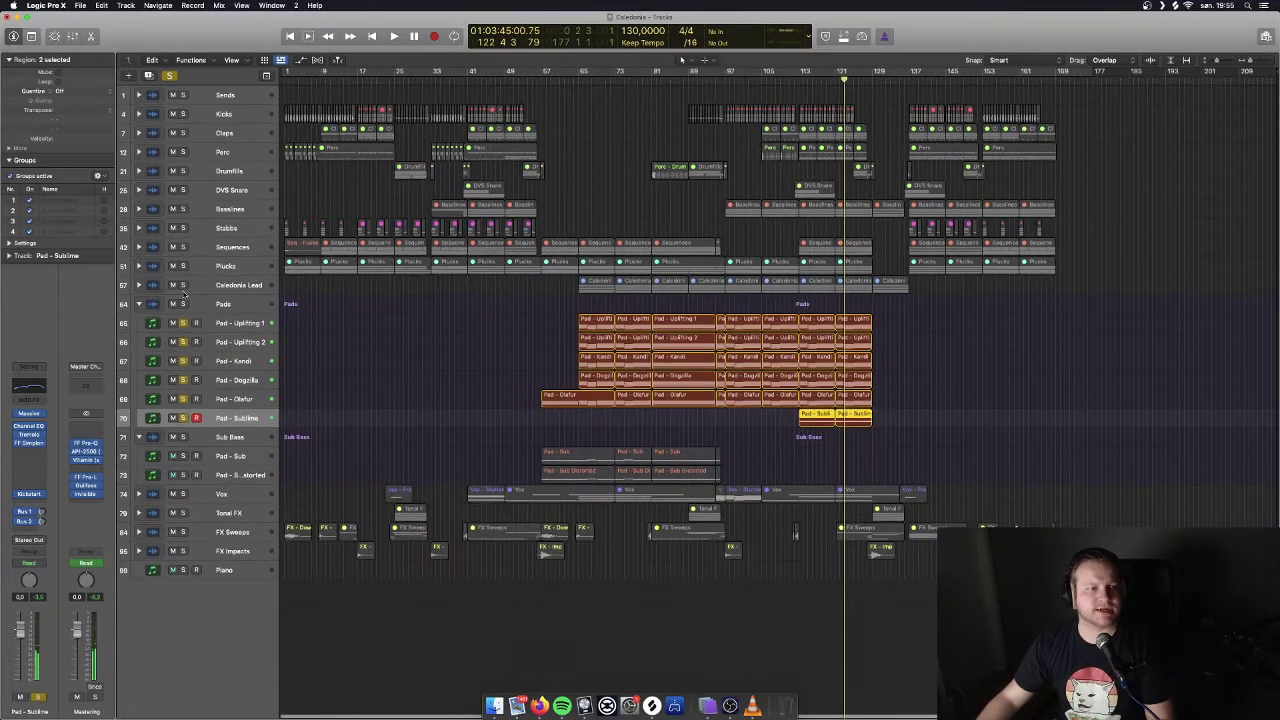
{"action": "left_click", "coordinate": [170, 76]}
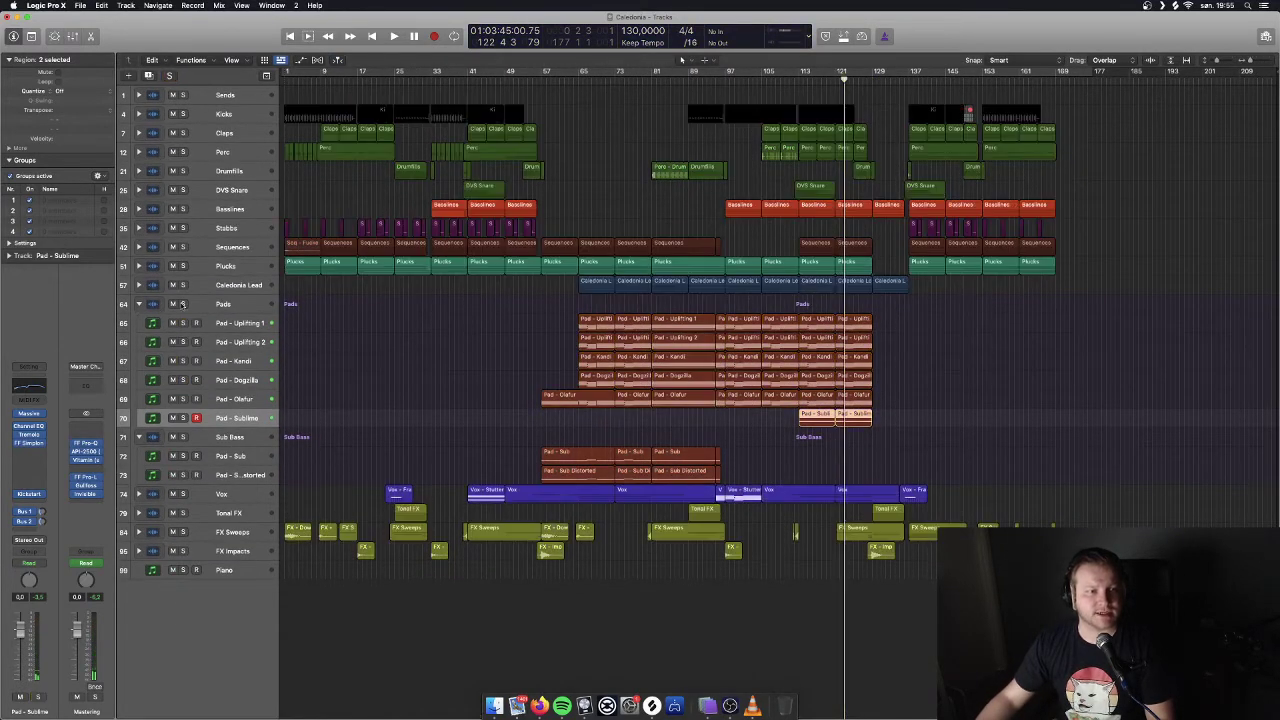
{"action": "left_click_drag", "start_coordinate": [183, 304], "coordinate": [184, 115]}
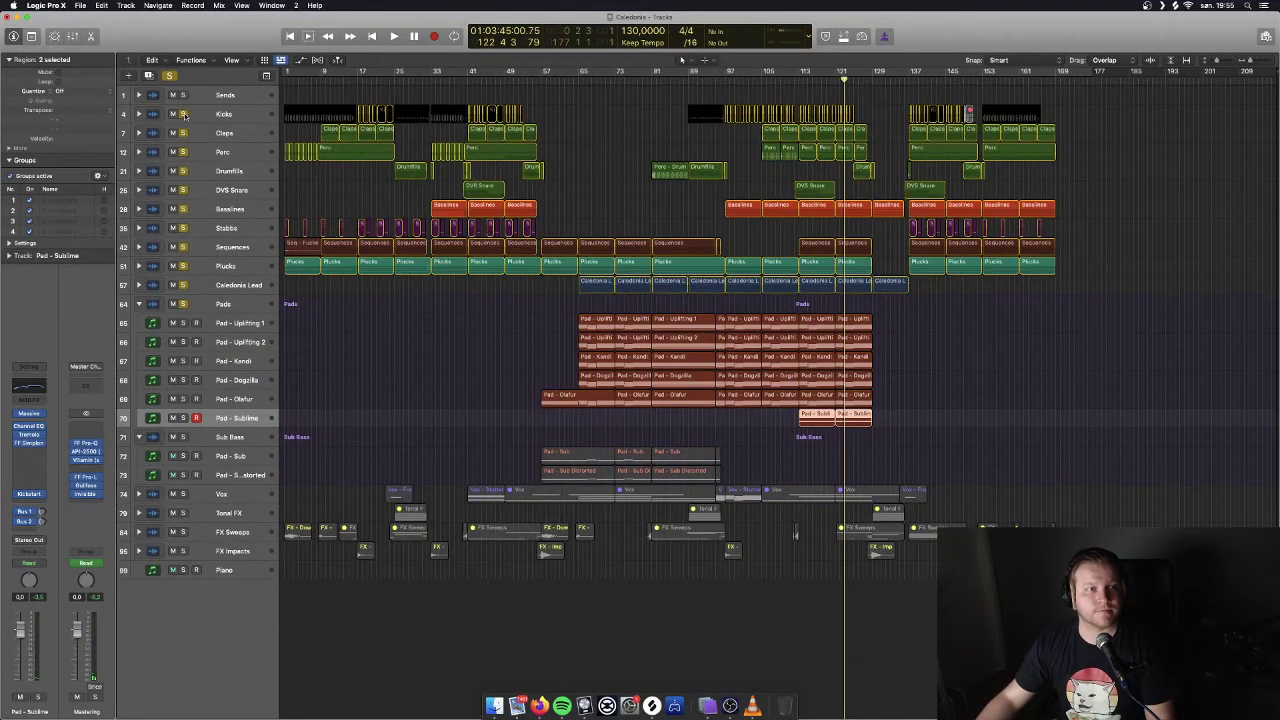
Rewind several bars and play the soloed stacks, collapsing Pads and Sub Bass and adding Sub Bass to the solo.
{"action": "key", "text": "comma"}
{"action": "key", "text": "comma"}
{"action": "key", "text": "comma"}
{"action": "key", "text": "comma"}
{"action": "key", "text": "comma"}
{"action": "key", "text": "comma"}
{"action": "key", "text": "comma"}
{"action": "key", "text": "comma"}
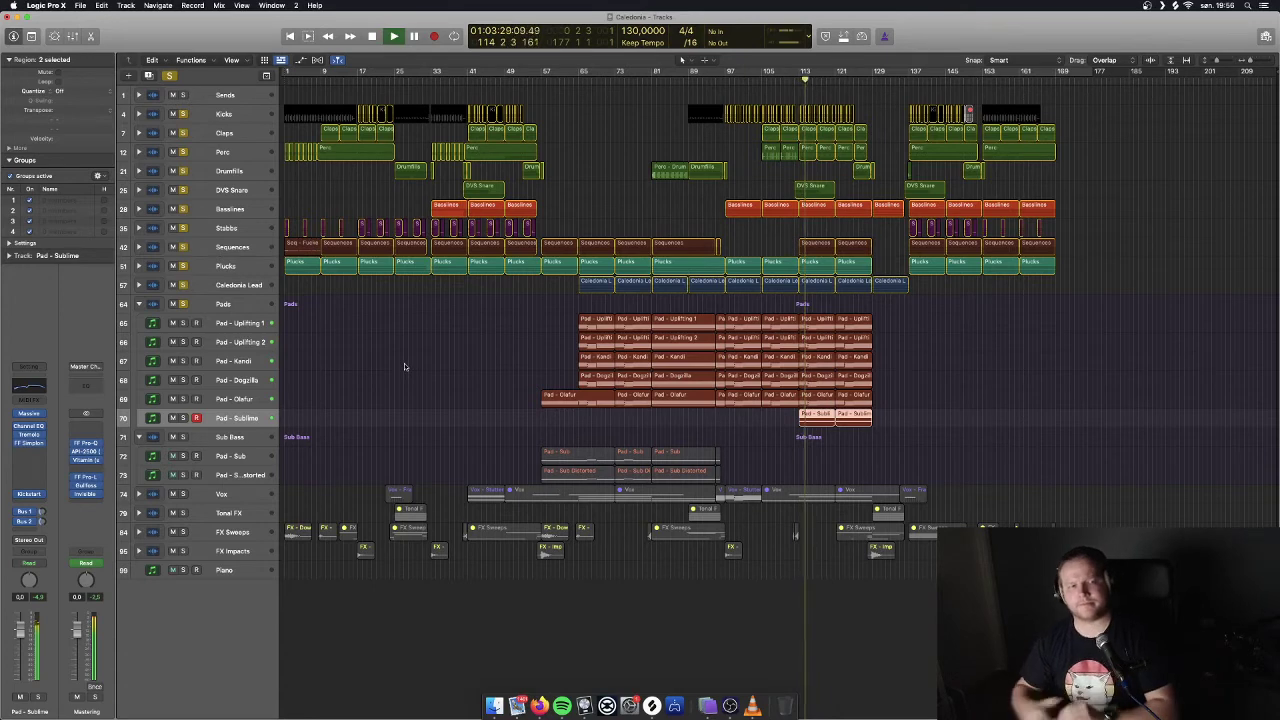
{"action": "left_click", "coordinate": [139, 304]}
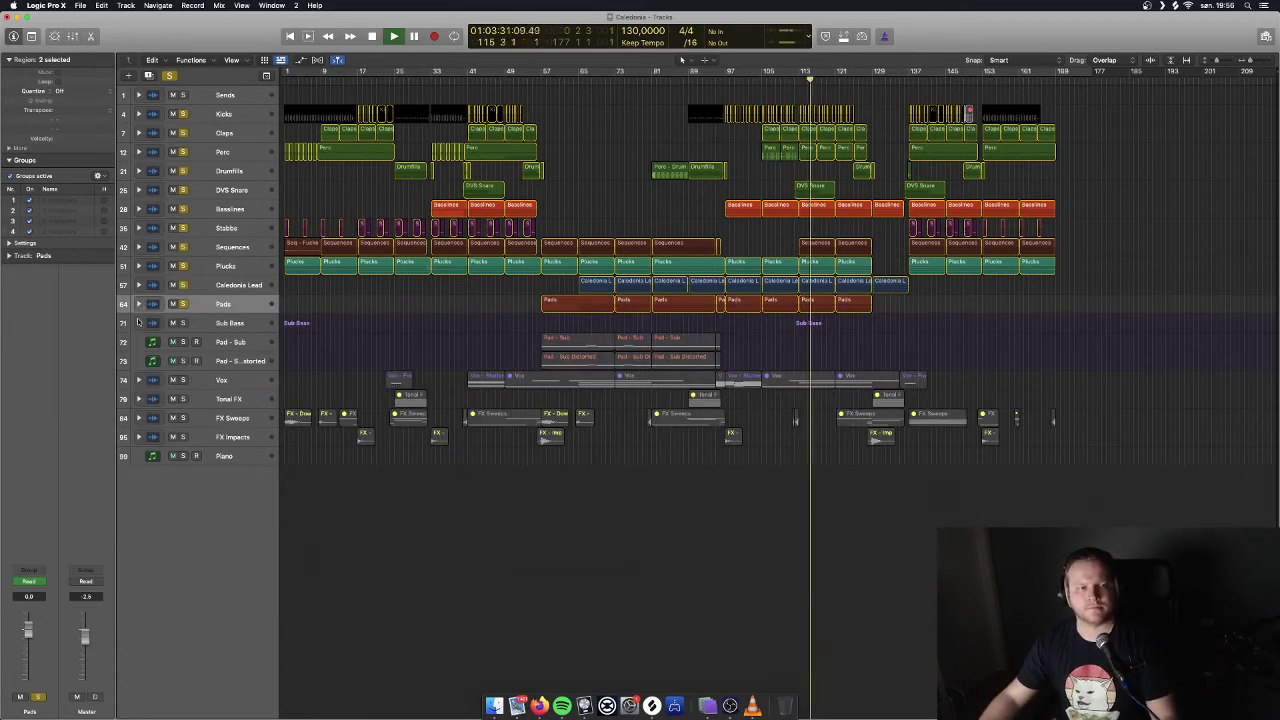
{"action": "left_click", "coordinate": [181, 323]}
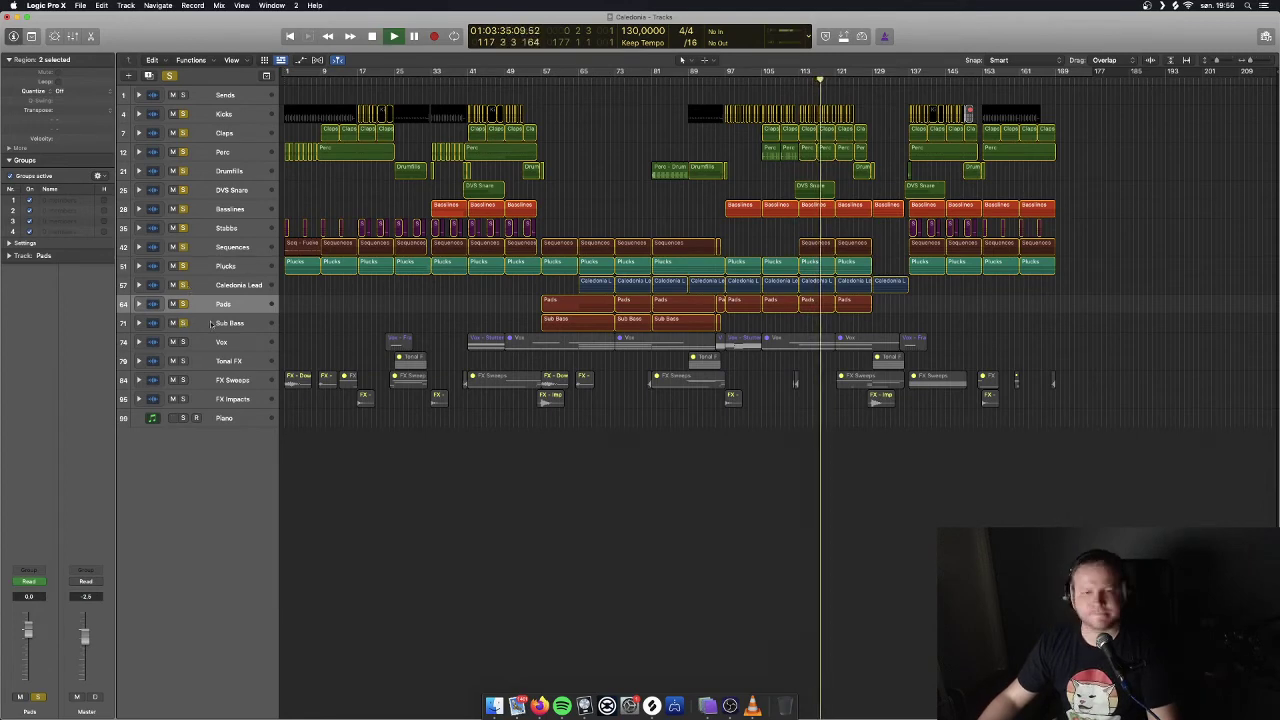
{"action": "key", "text": "super+Down"}
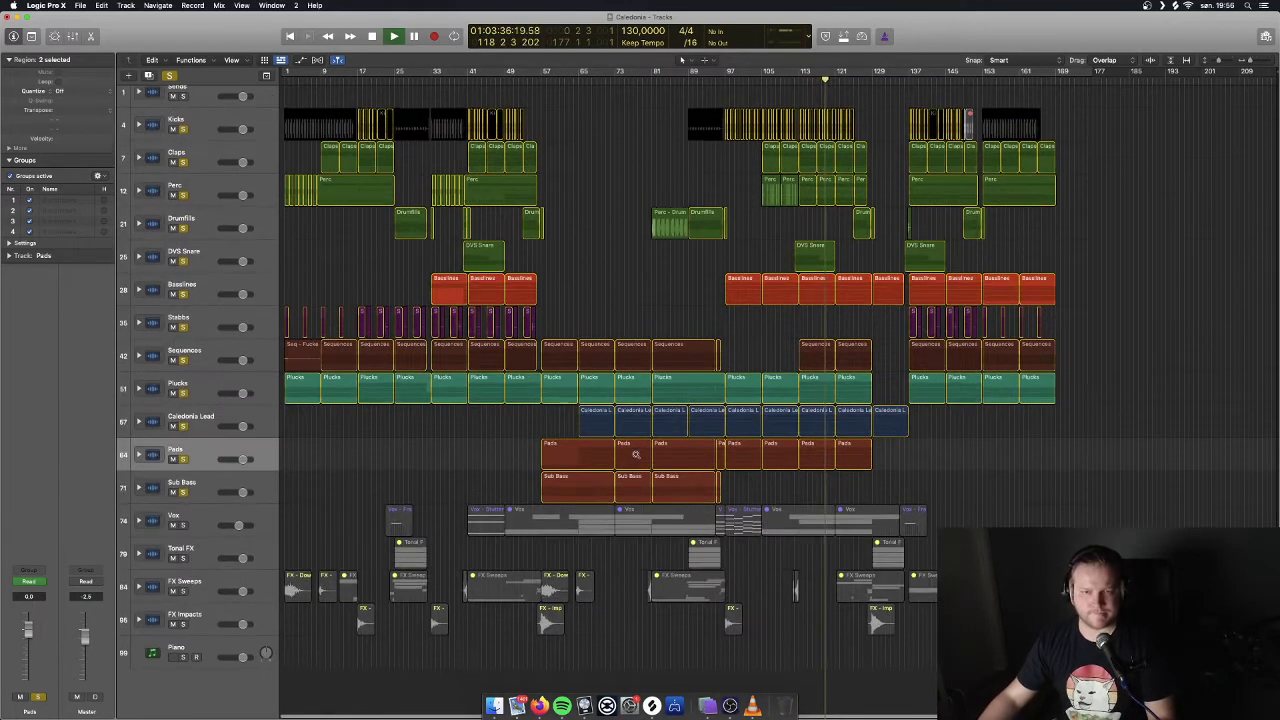
{"action": "scroll", "coordinate": [640, 480], "scroll_direction": "down", "scroll_amount": 1}
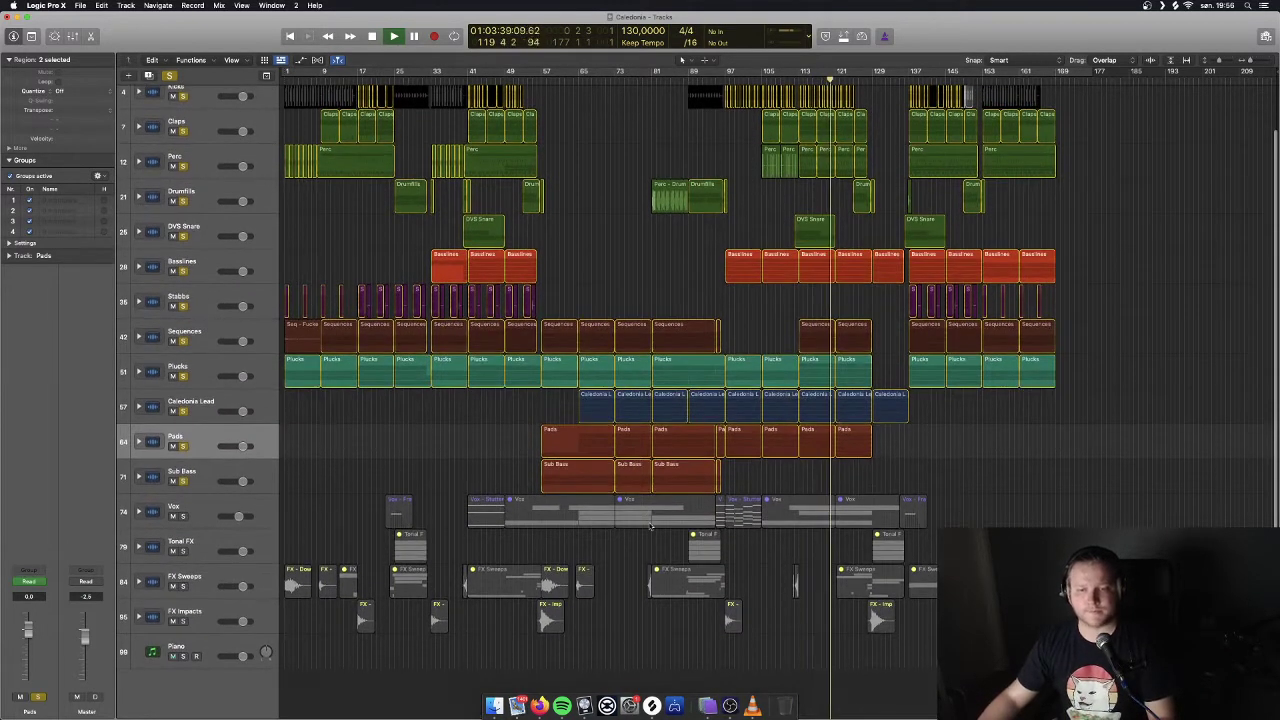
{"action": "key", "text": "space"}
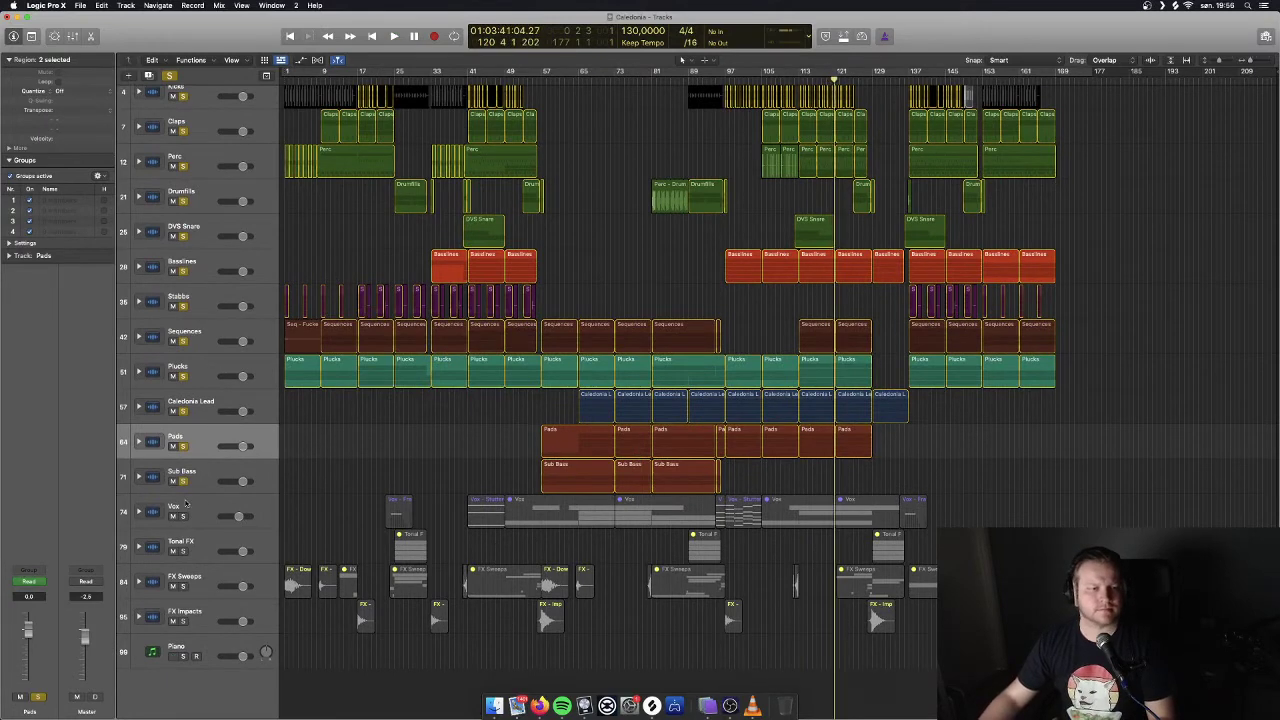
Solo the Vox stack exclusively, expand it to show its tracks, and set the playhead at bar 40.
{"action": "left_click", "coordinate": [182, 516]}
{"action": "left_click", "coordinate": [138, 512]}
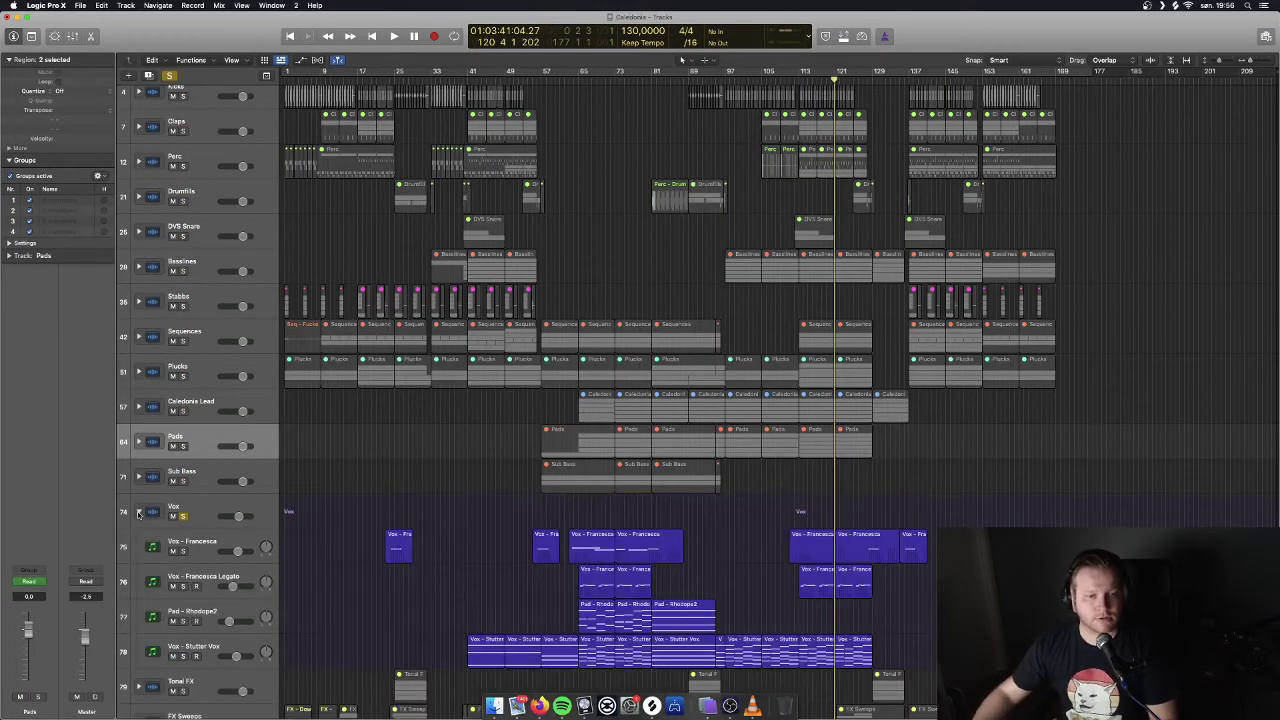
{"action": "scroll", "coordinate": [562, 604], "scroll_direction": "down", "scroll_amount": 4}
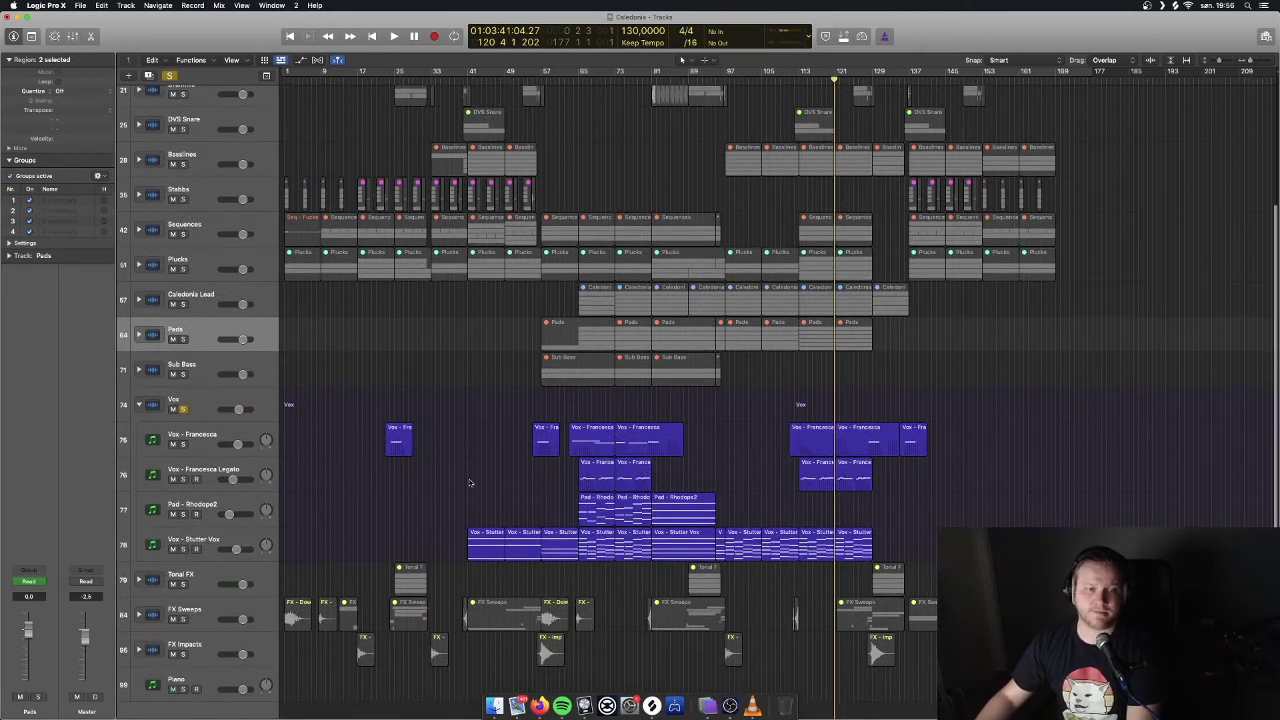
{"action": "key", "text": "Return"}
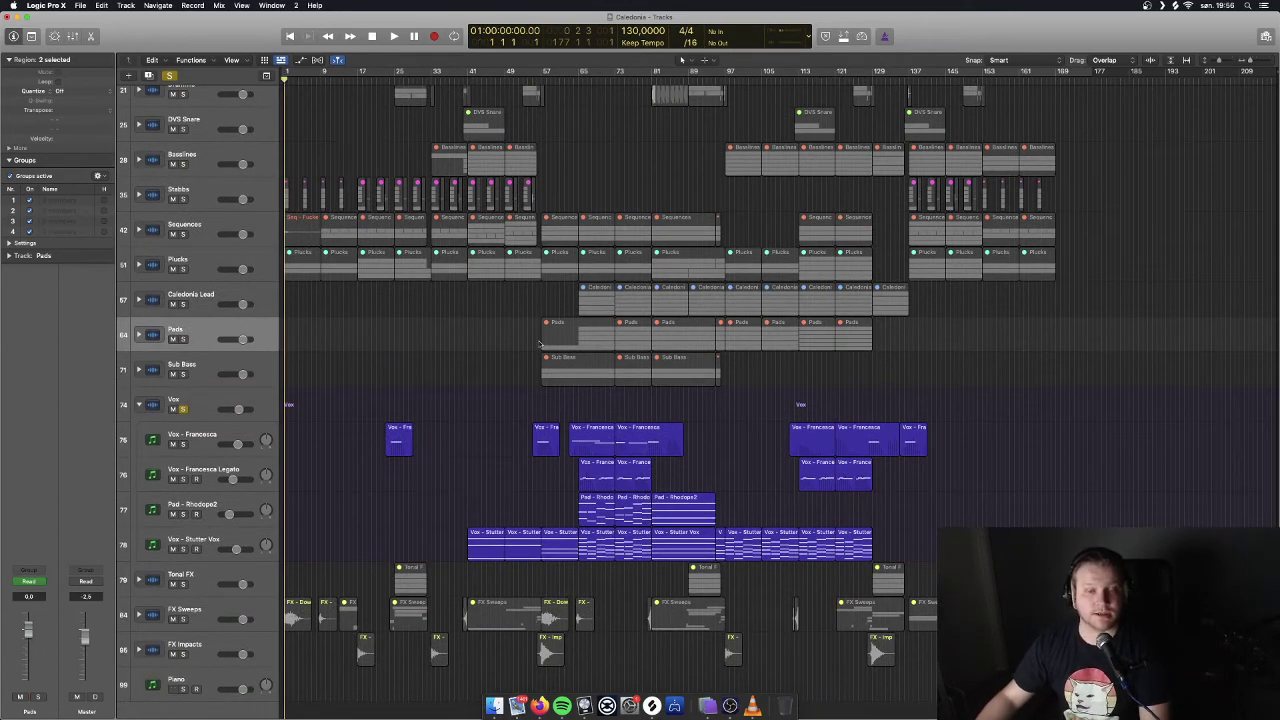
{"action": "key", "text": "space"}
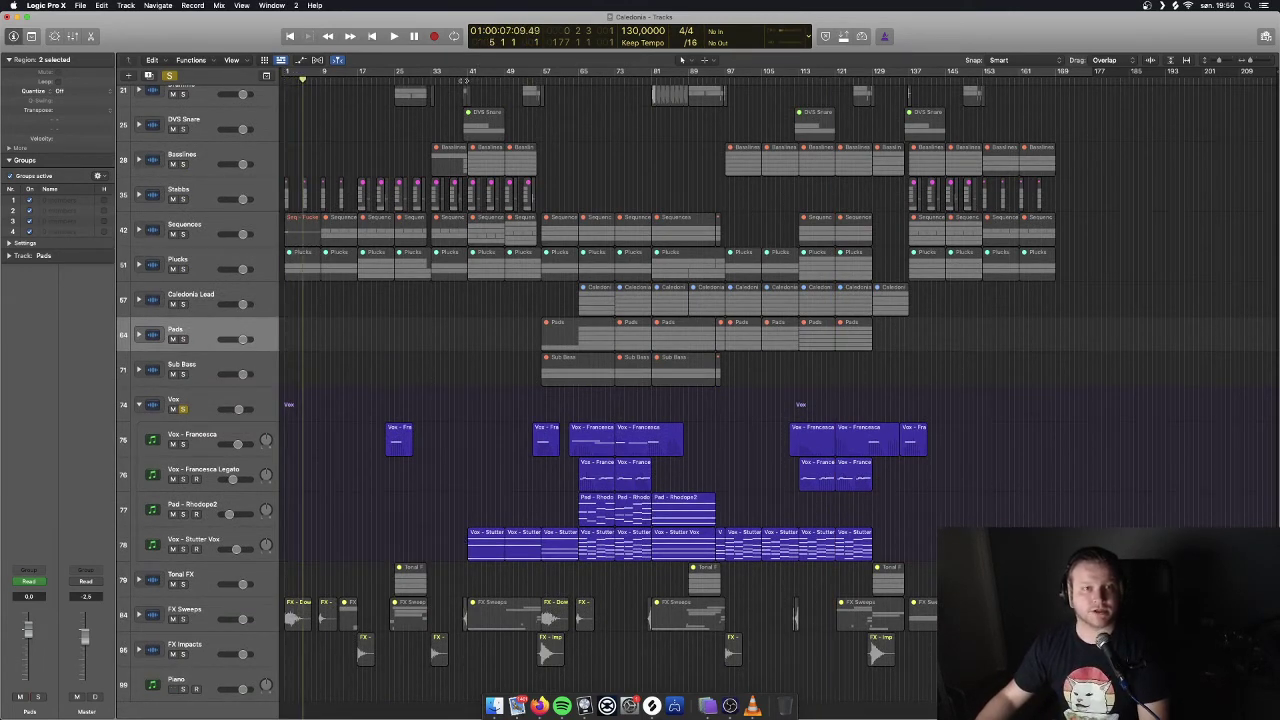
{"action": "left_click", "coordinate": [464, 80]}
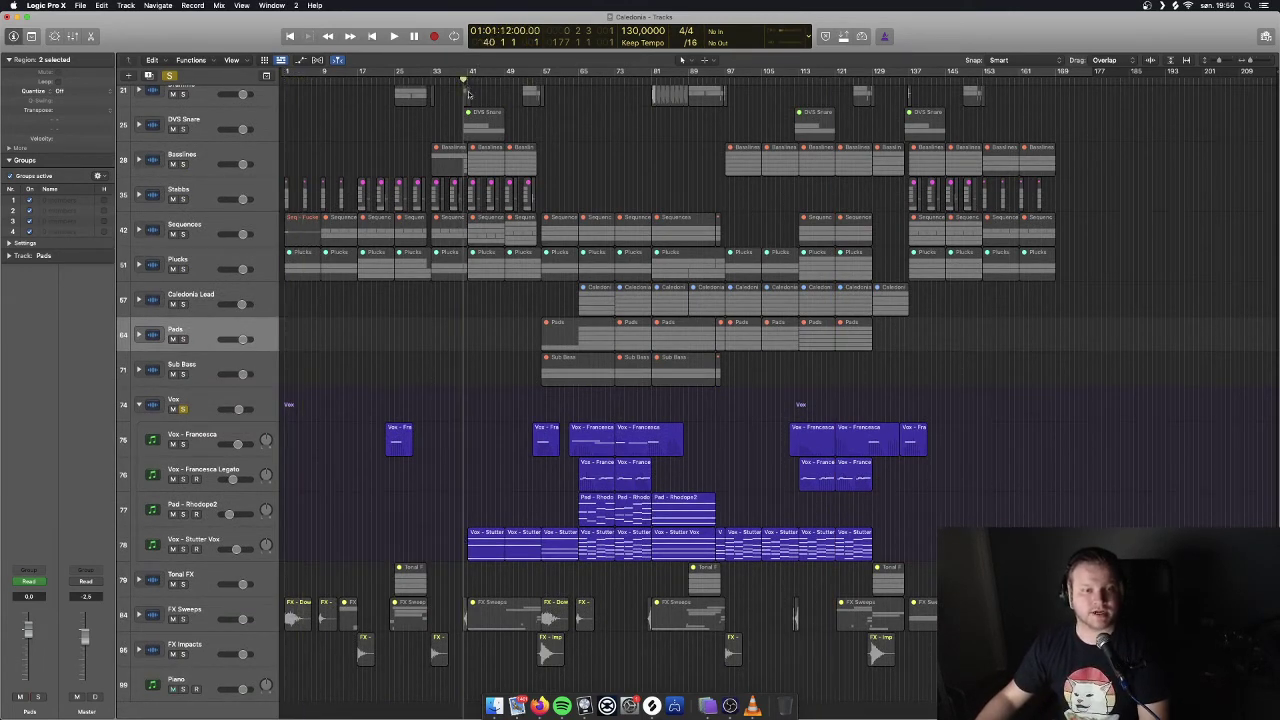
Play Vox - Stutter Vox exclusively soloed from bar 40, and jump playback ahead to bar 57.
{"action": "left_click", "coordinate": [200, 542]}
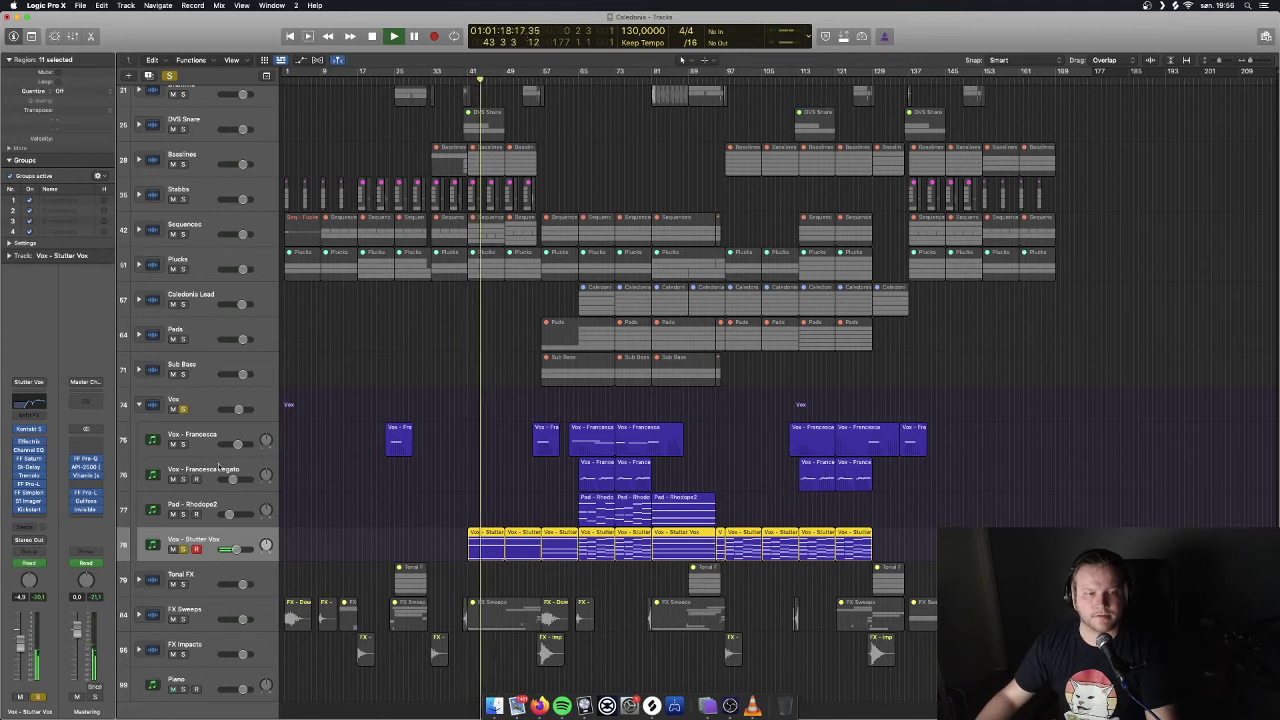
{"action": "key", "text": "ctrl+m"}
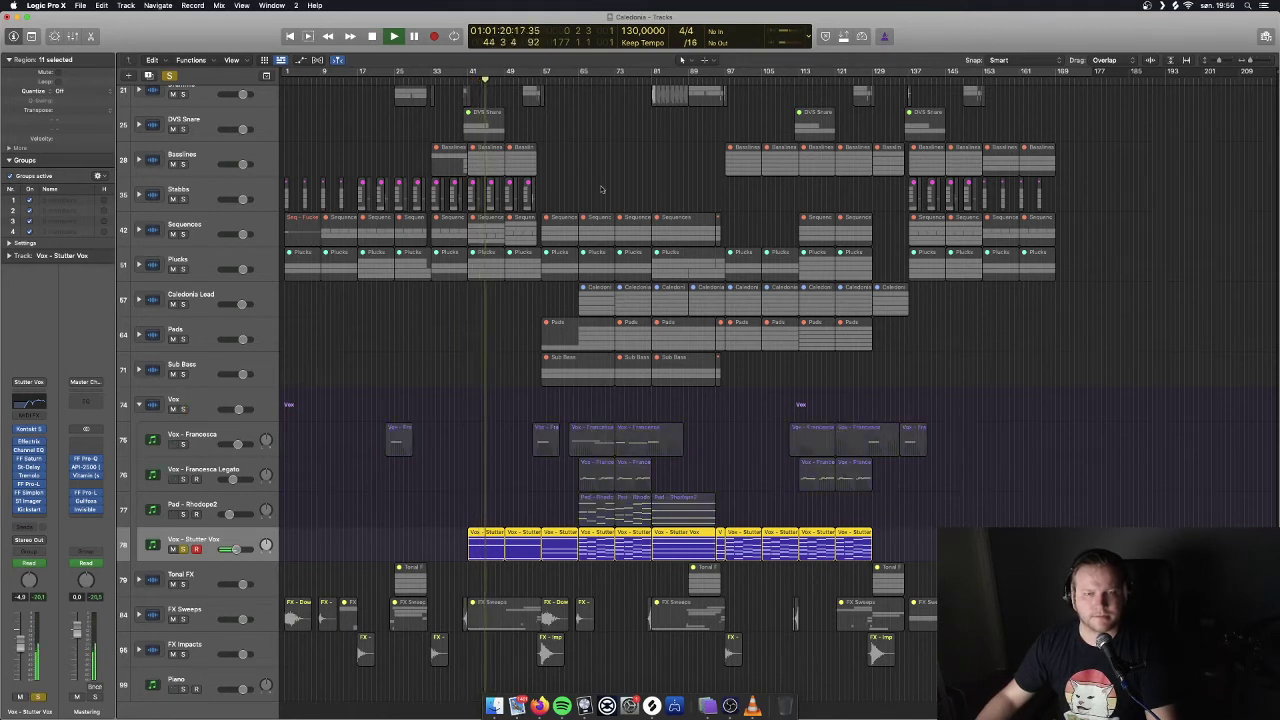
{"action": "left_click", "coordinate": [541, 78]}
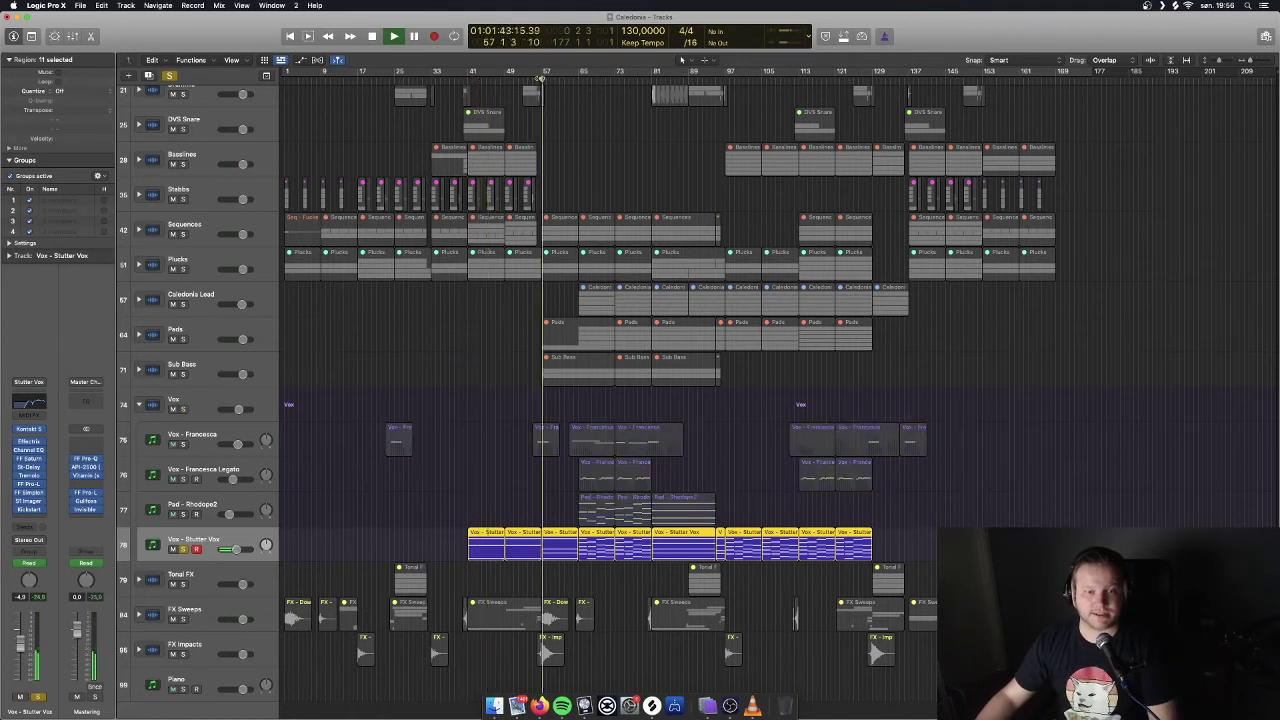
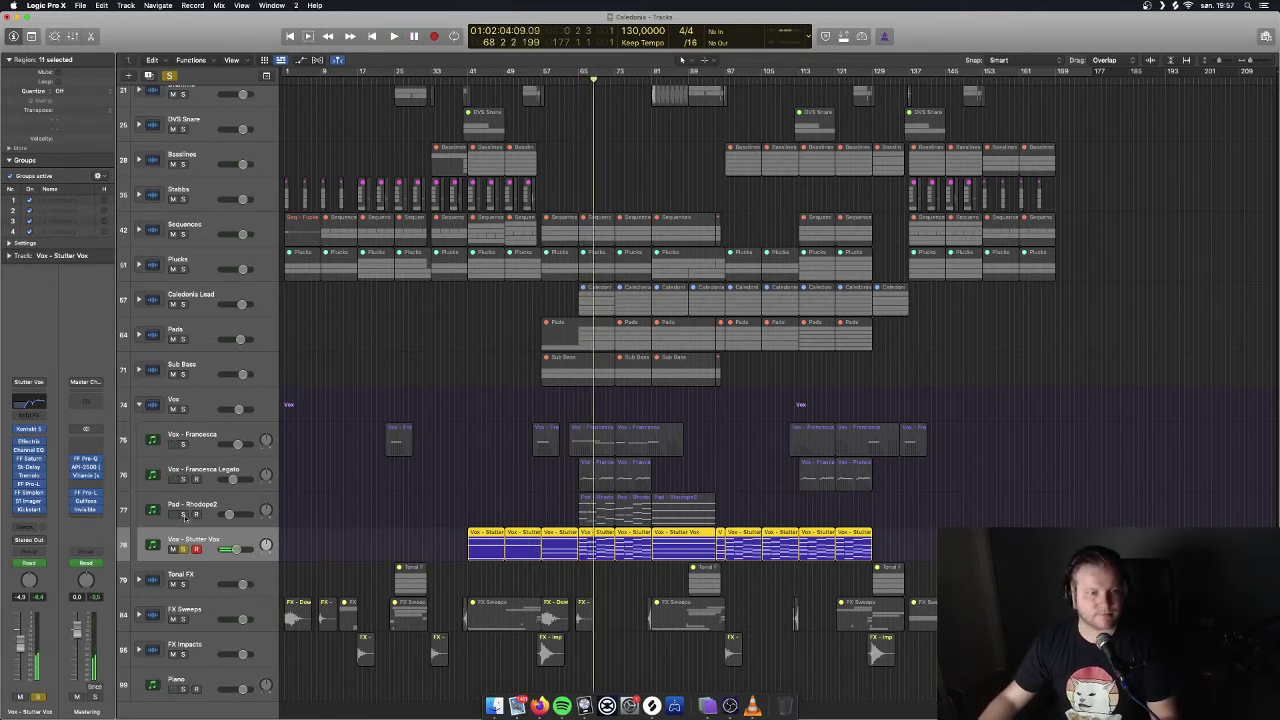
Solo Pad - Rhodope2 exclusively, select its track, and audition the start of its regions.
{"action": "left_click", "coordinate": [209, 504]}
{"action": "key", "text": "space"}
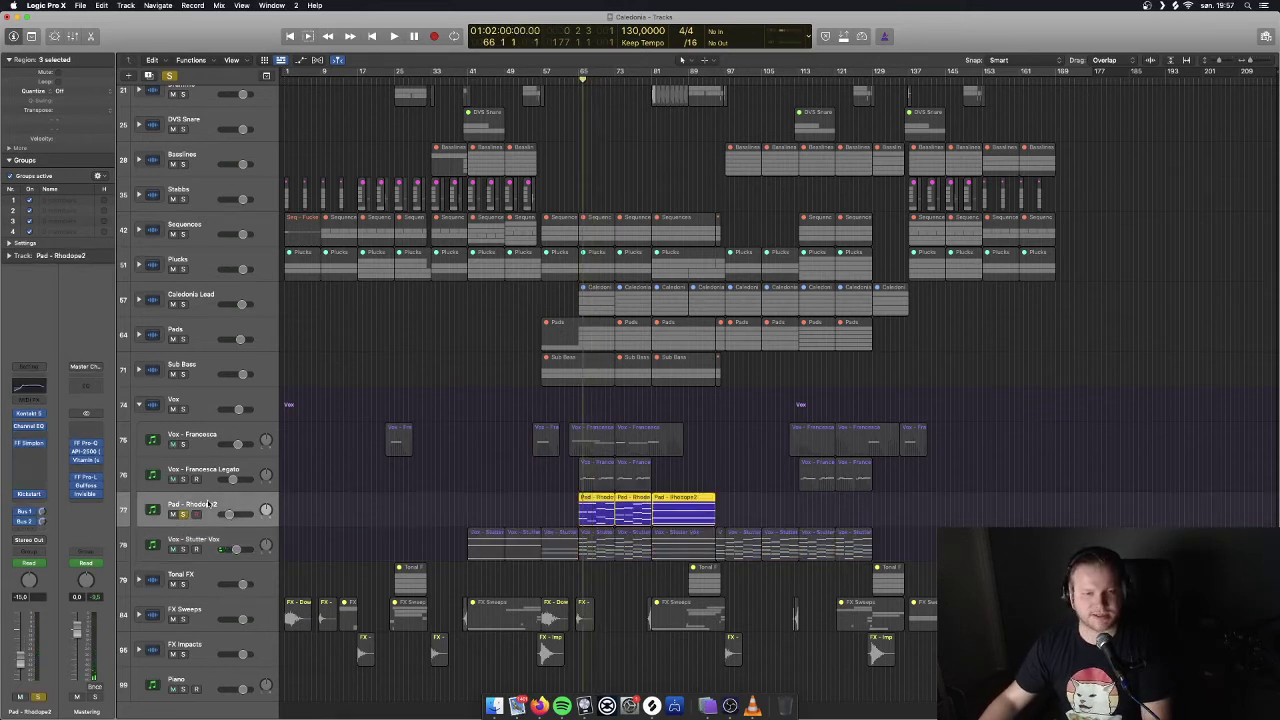
{"action": "key", "text": "space"}
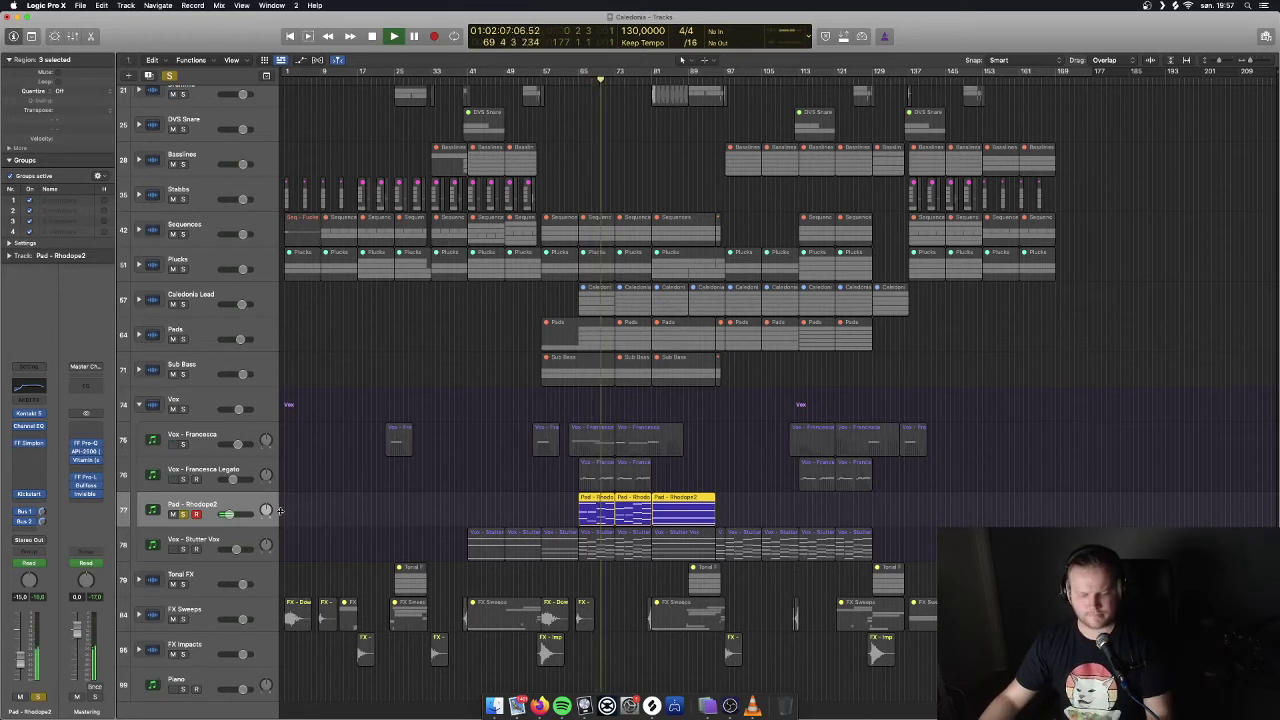
{"action": "key", "text": "space"}
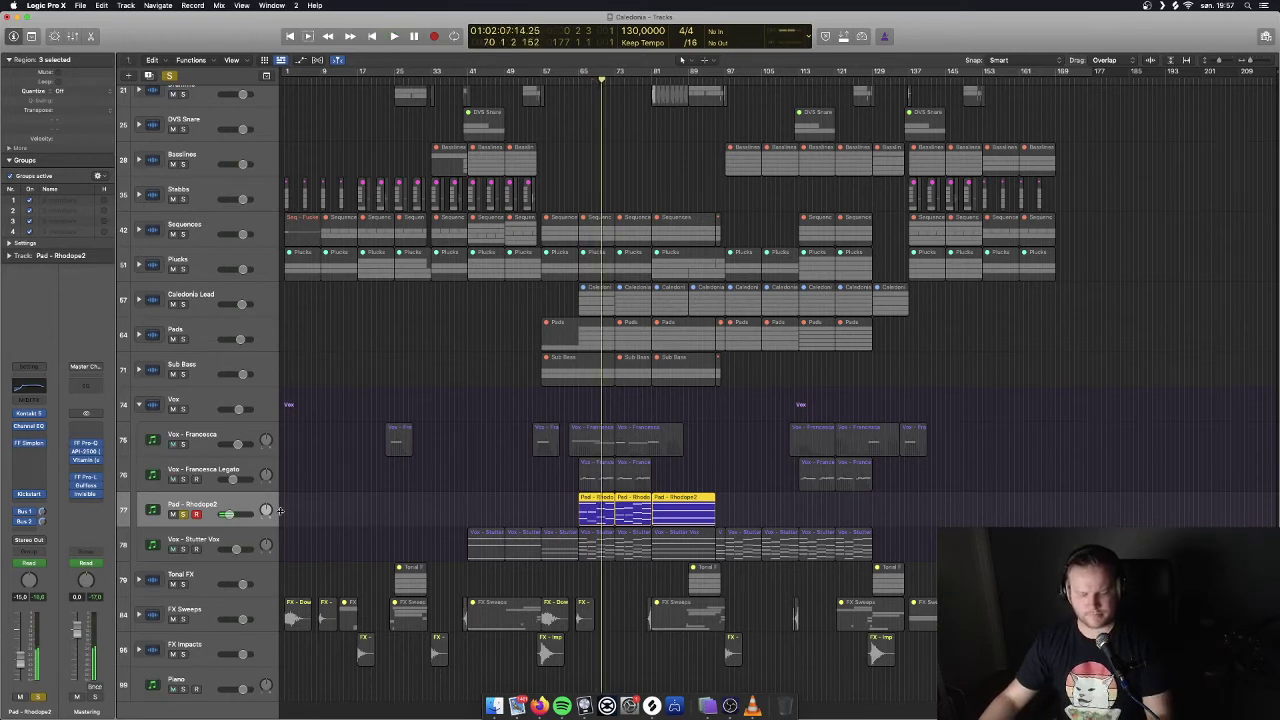
Solo Vox - Francesca Legato exclusively, play it from bar 65, and add Pad - Rhodope2 and Vox - Stutter Vox to the solo.
{"action": "left_click", "coordinate": [181, 480], "text": "alt"}
{"action": "left_click", "coordinate": [213, 470]}
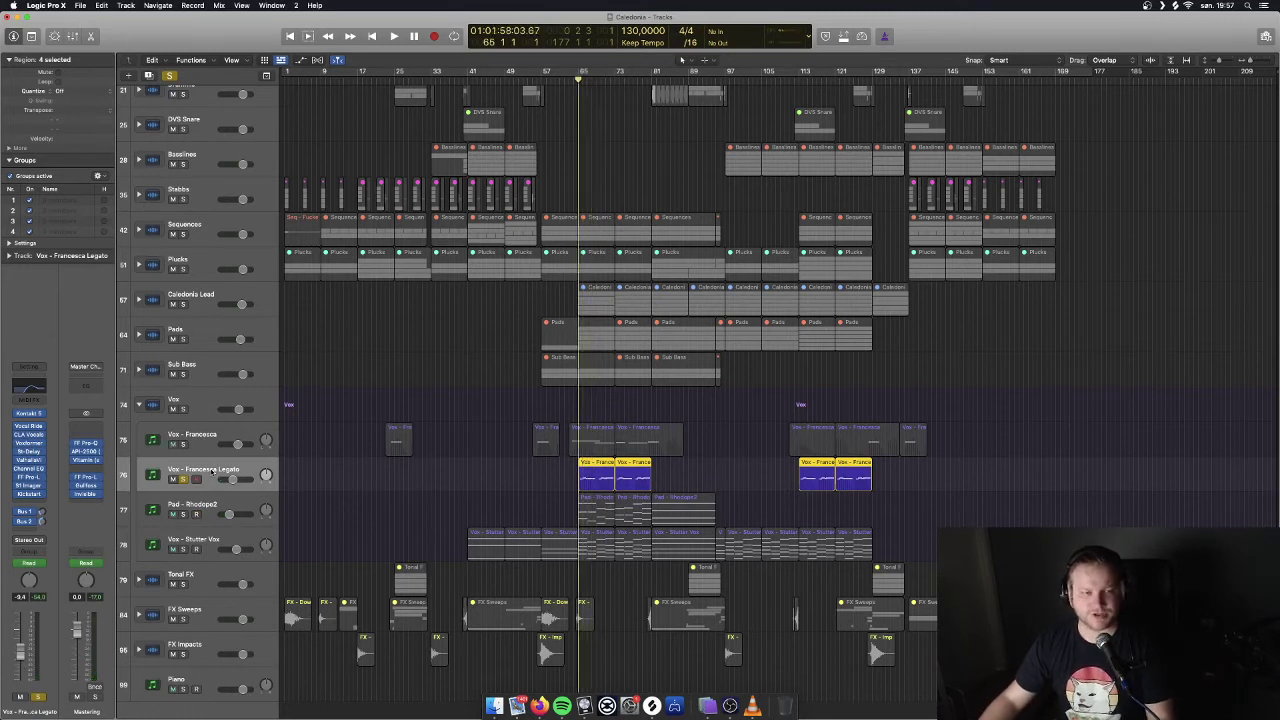
{"action": "key", "text": "space"}
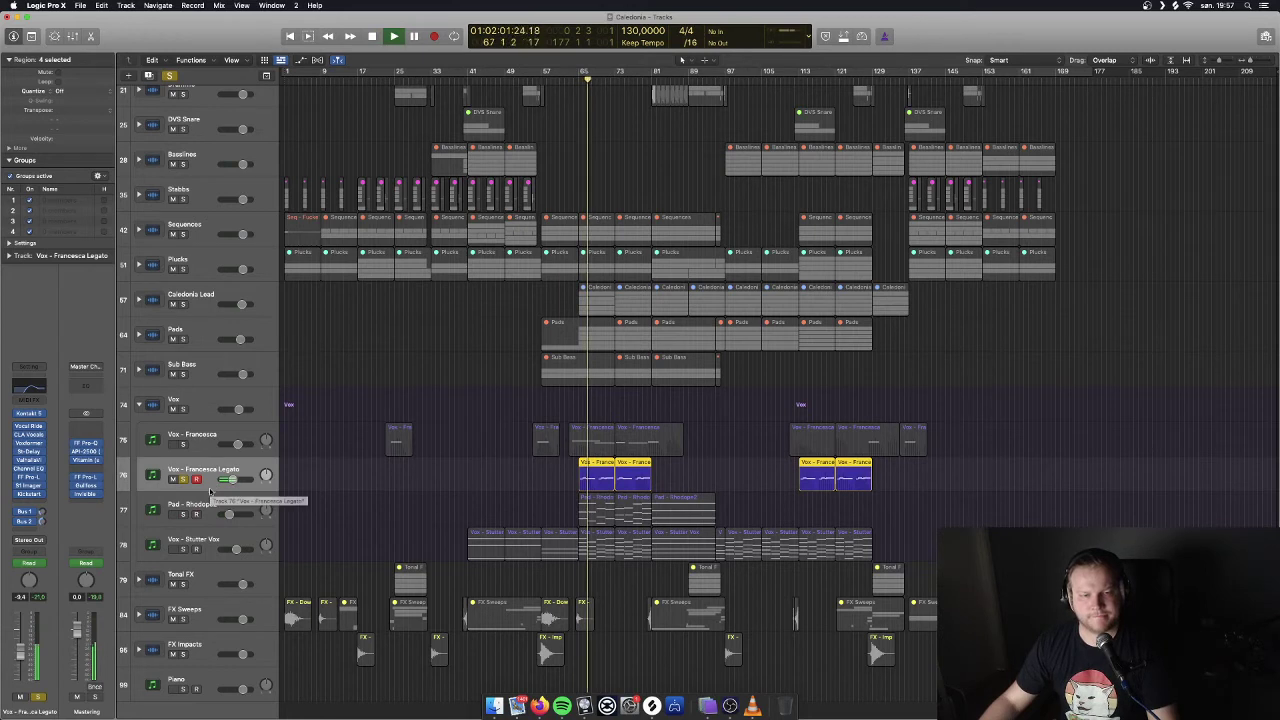
{"action": "left_click_drag", "start_coordinate": [183, 514], "coordinate": [185, 547]}
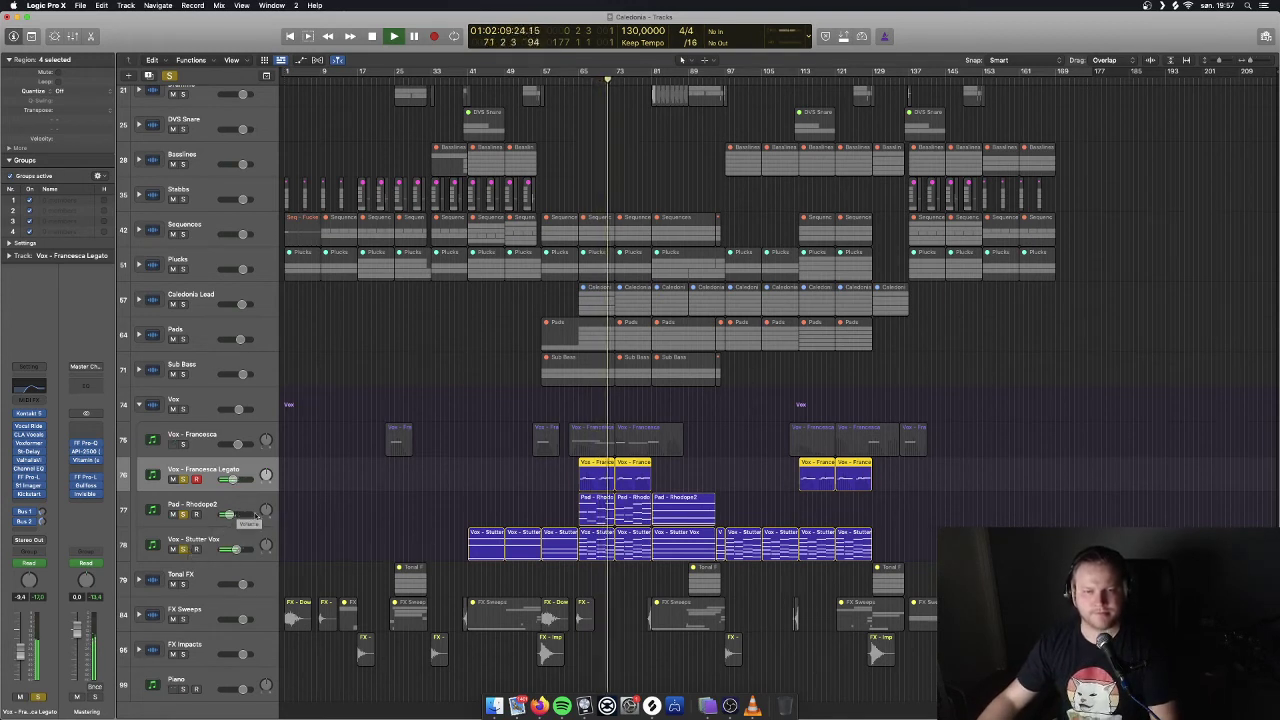
{"action": "key", "text": "space"}
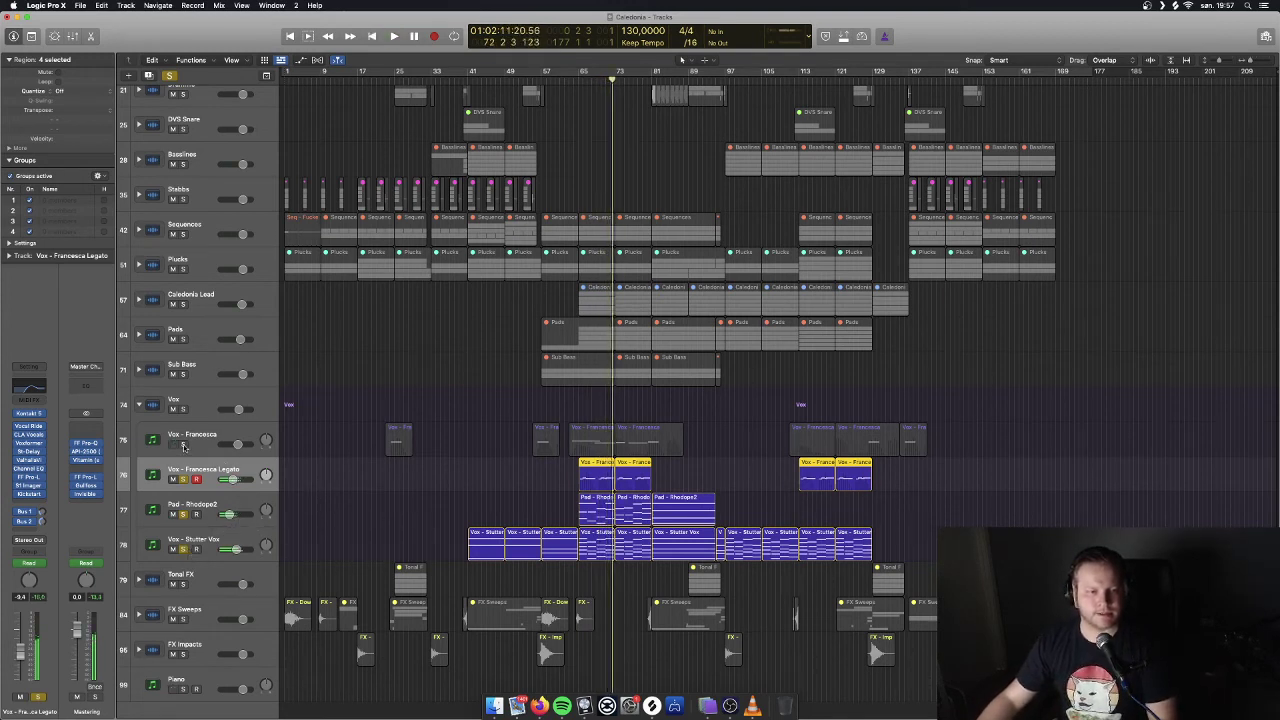
Add Vox - Francesca to the solo, select its track, and play the combined vocal layers from around bar 63.
{"action": "left_click", "coordinate": [184, 445]}
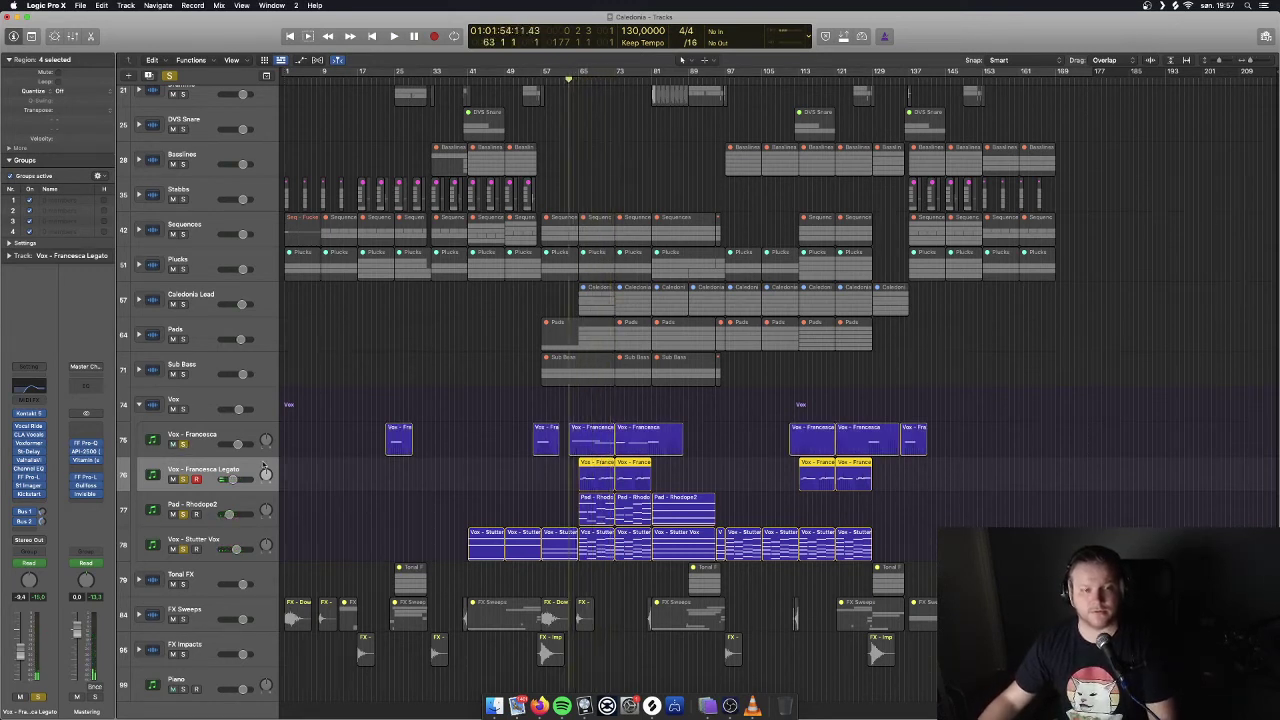
{"action": "left_click", "coordinate": [210, 434]}
{"action": "key", "text": "space"}
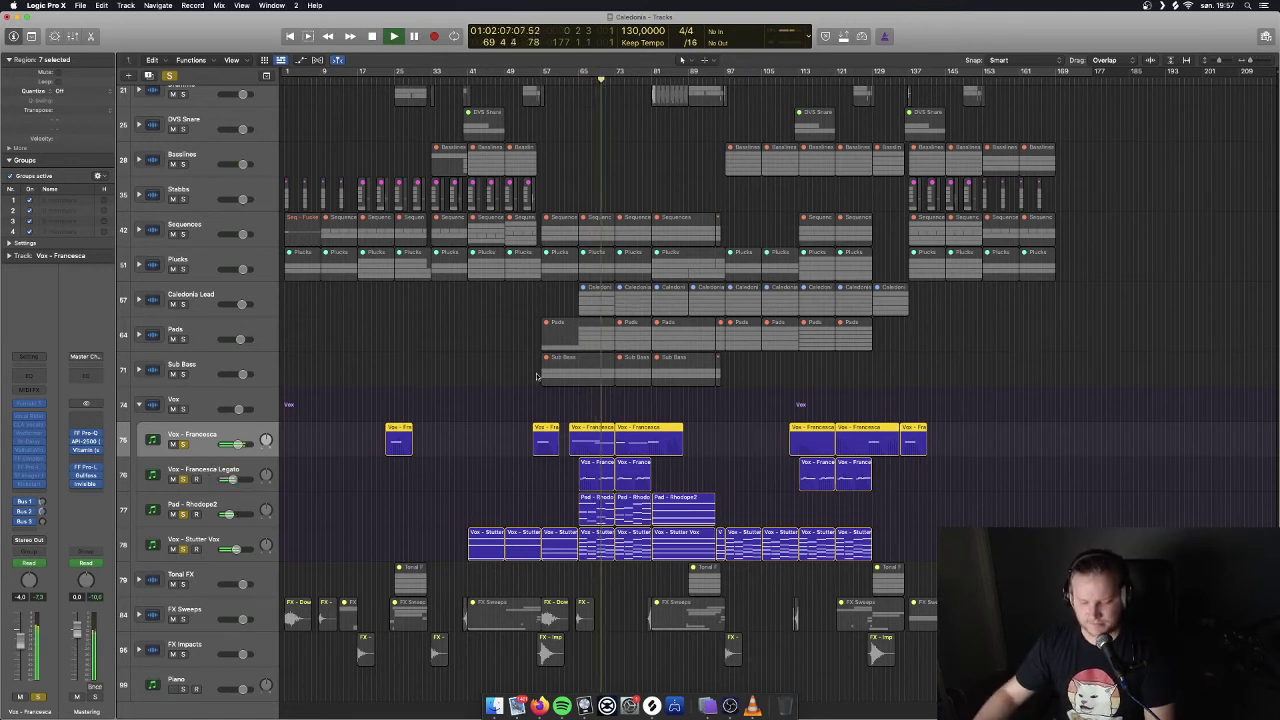
{"action": "key", "text": "space"}
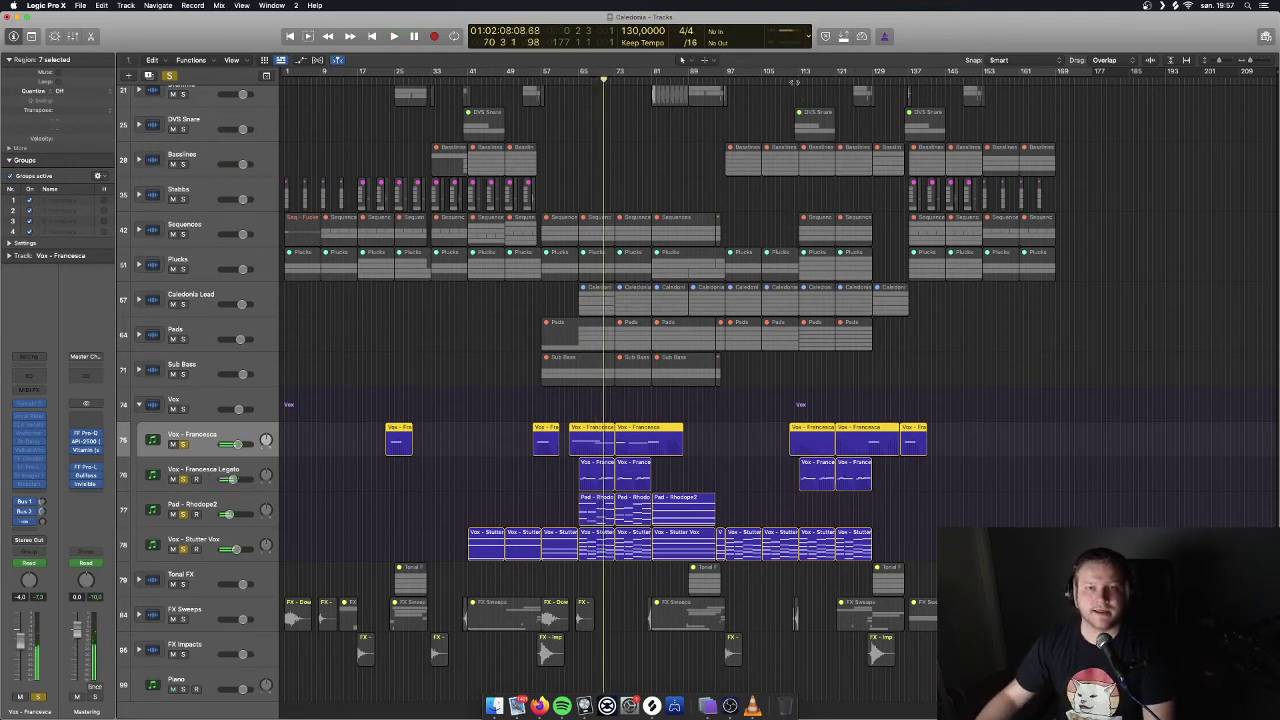
Select the three Pad - Rhodope2 regions, and play the soloed vocal layers from bar 112 and from around bar 121.
{"action": "left_click", "coordinate": [793, 79]}
{"action": "left_click", "coordinate": [798, 79]}
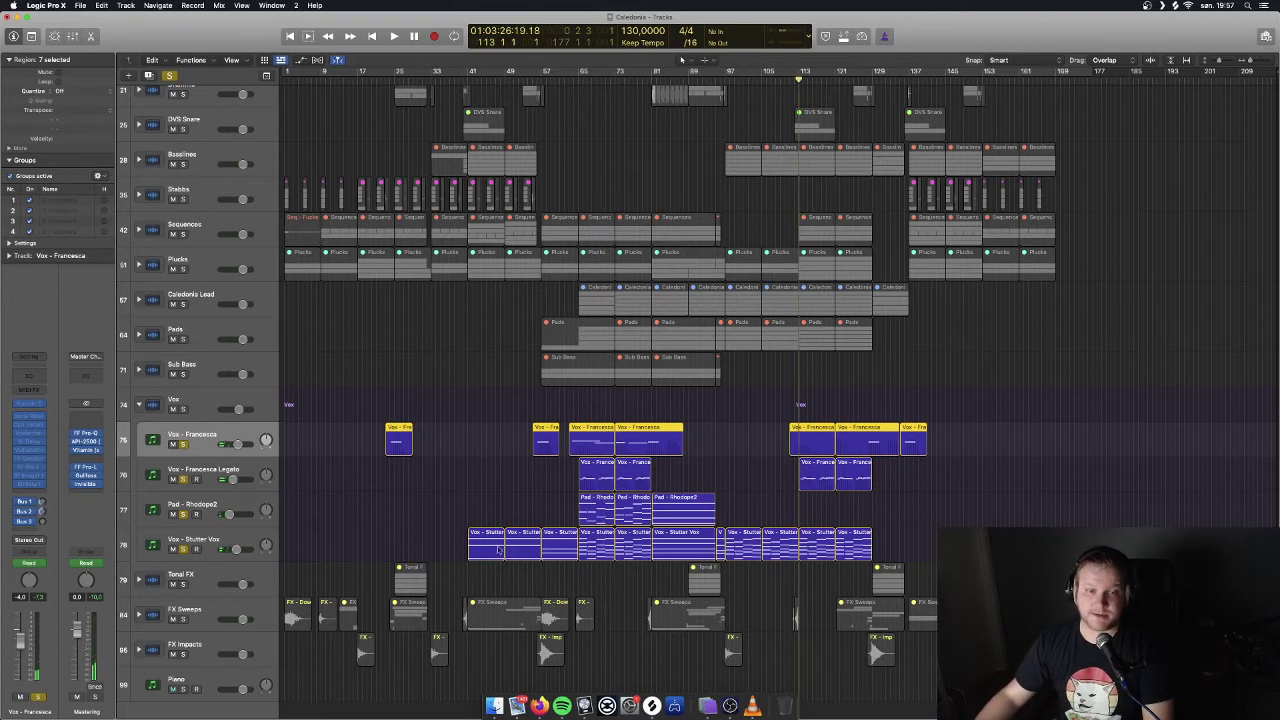
{"action": "left_click_drag", "start_coordinate": [567, 517], "coordinate": [693, 518]}
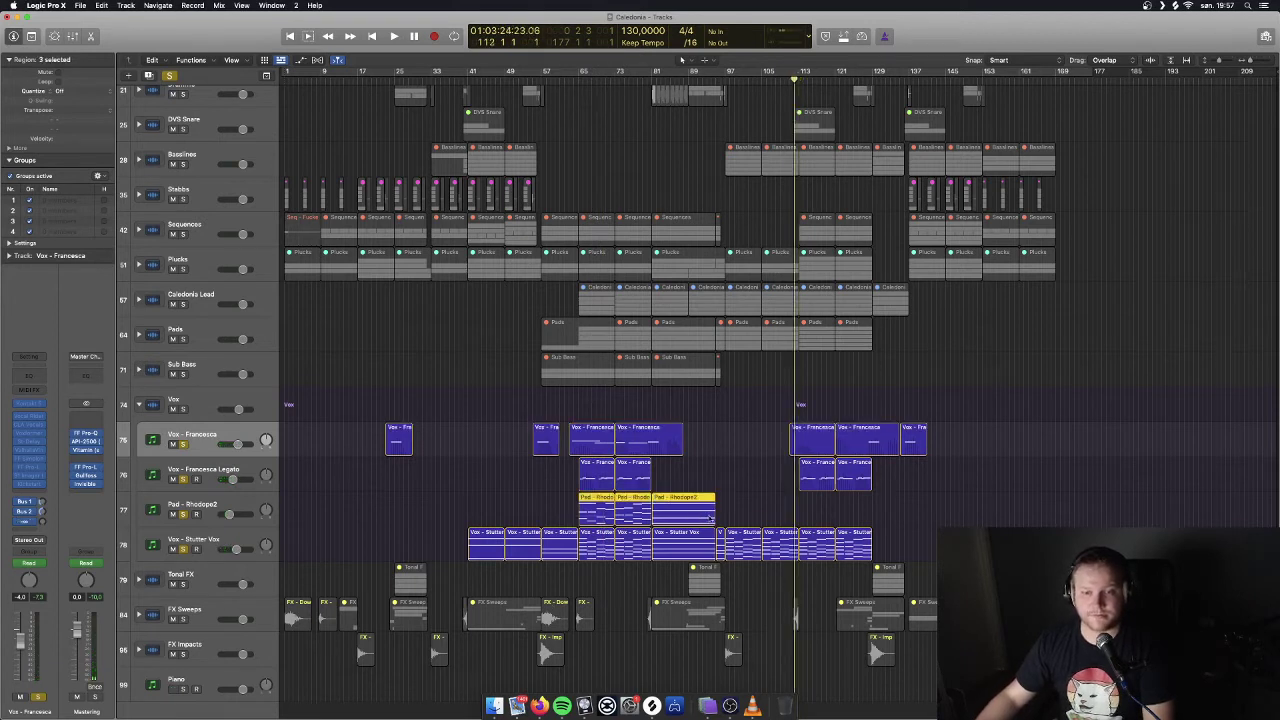
{"action": "key", "text": "space"}
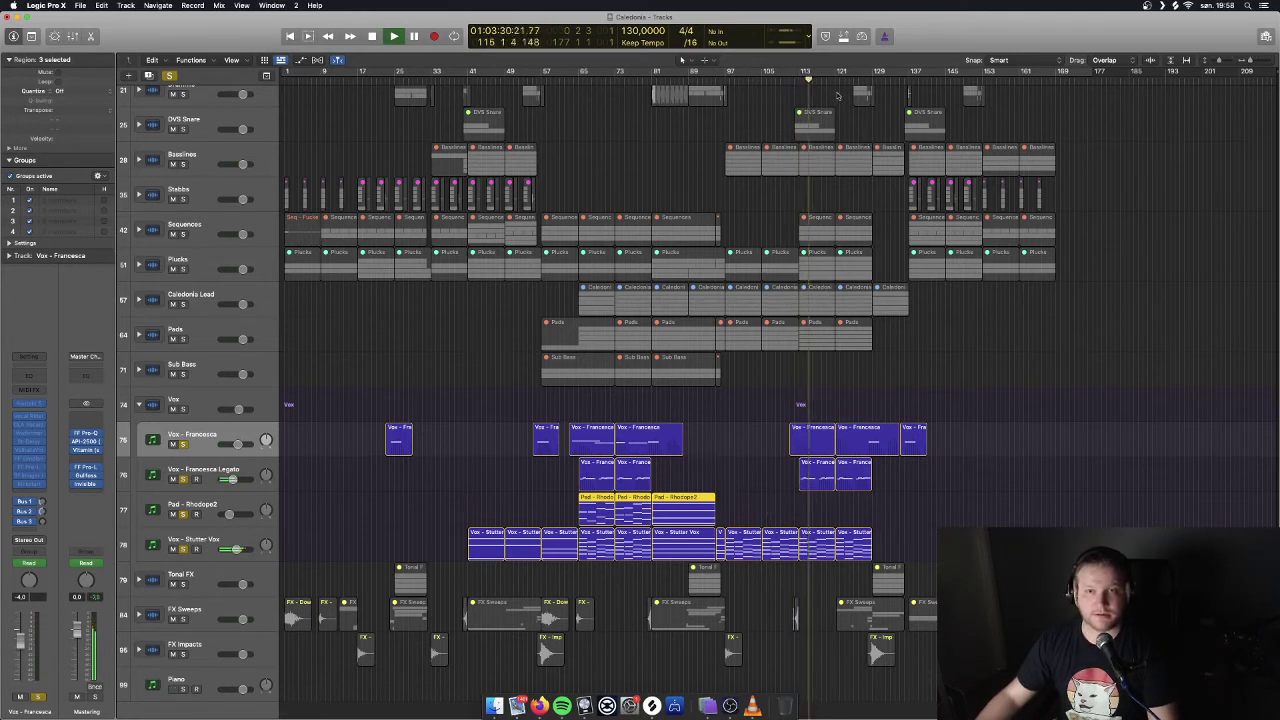
{"action": "left_click", "coordinate": [840, 80]}
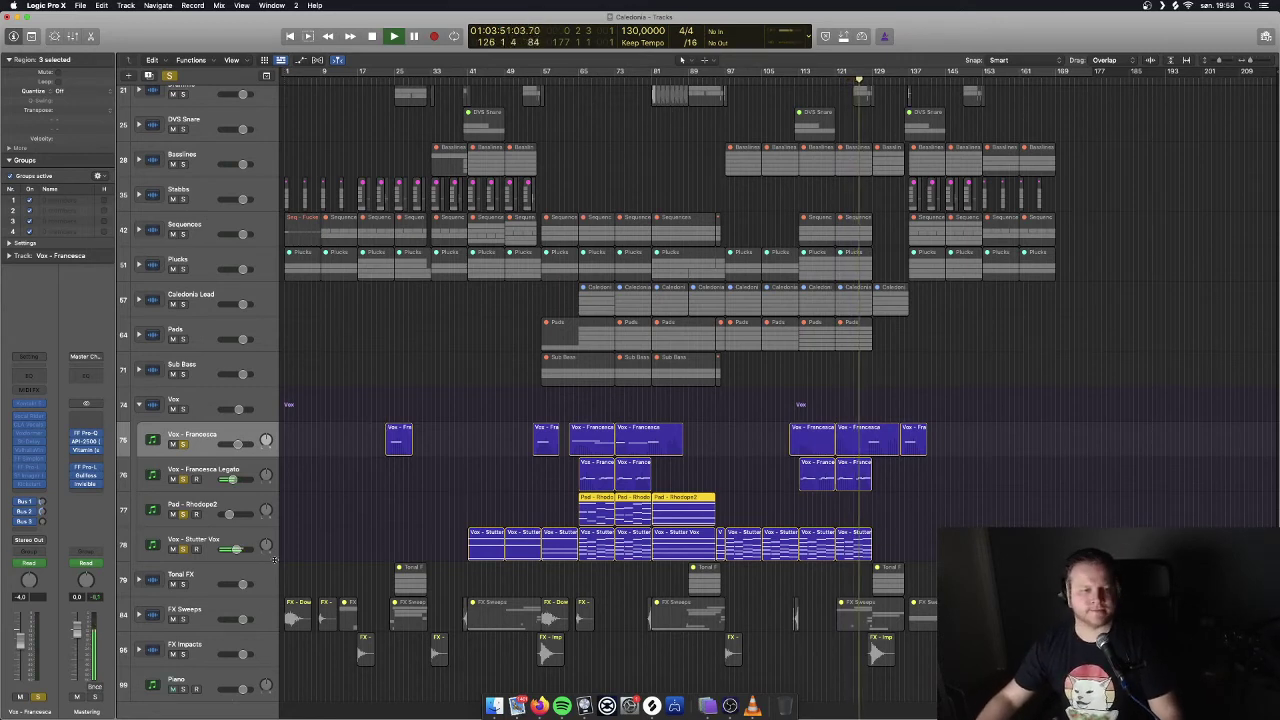
{"action": "scroll", "coordinate": [260, 600], "scroll_direction": "down", "scroll_amount": 1}
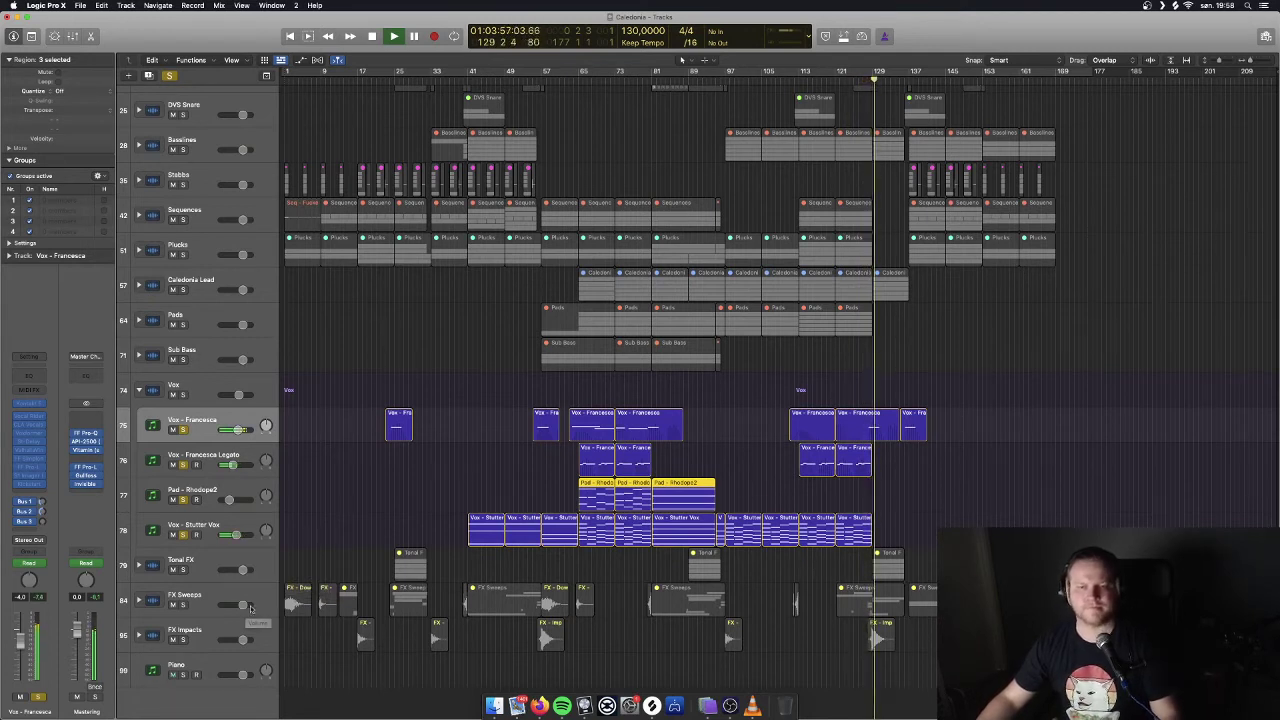
{"action": "key", "text": "space"}
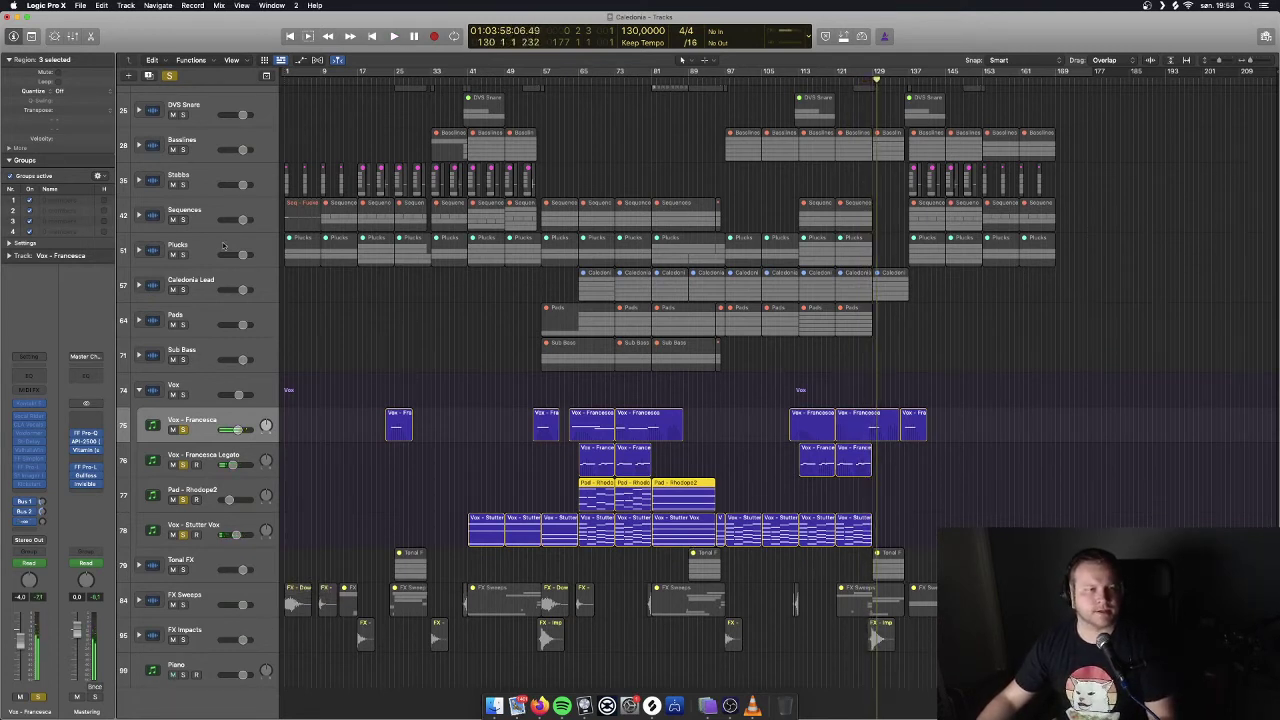
Clear all solos, and switch the expanded track stack from Vox to Tonal FX.
{"action": "left_click", "coordinate": [169, 75]}
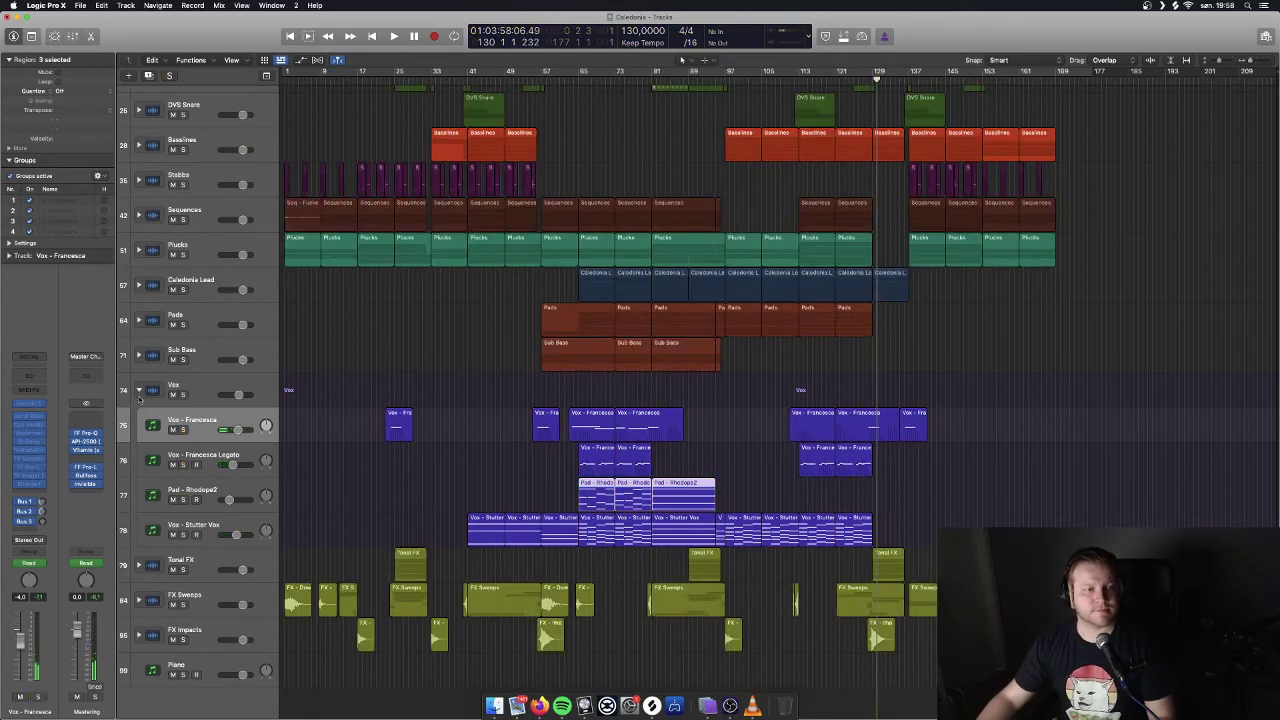
{"action": "left_click", "coordinate": [139, 392]}
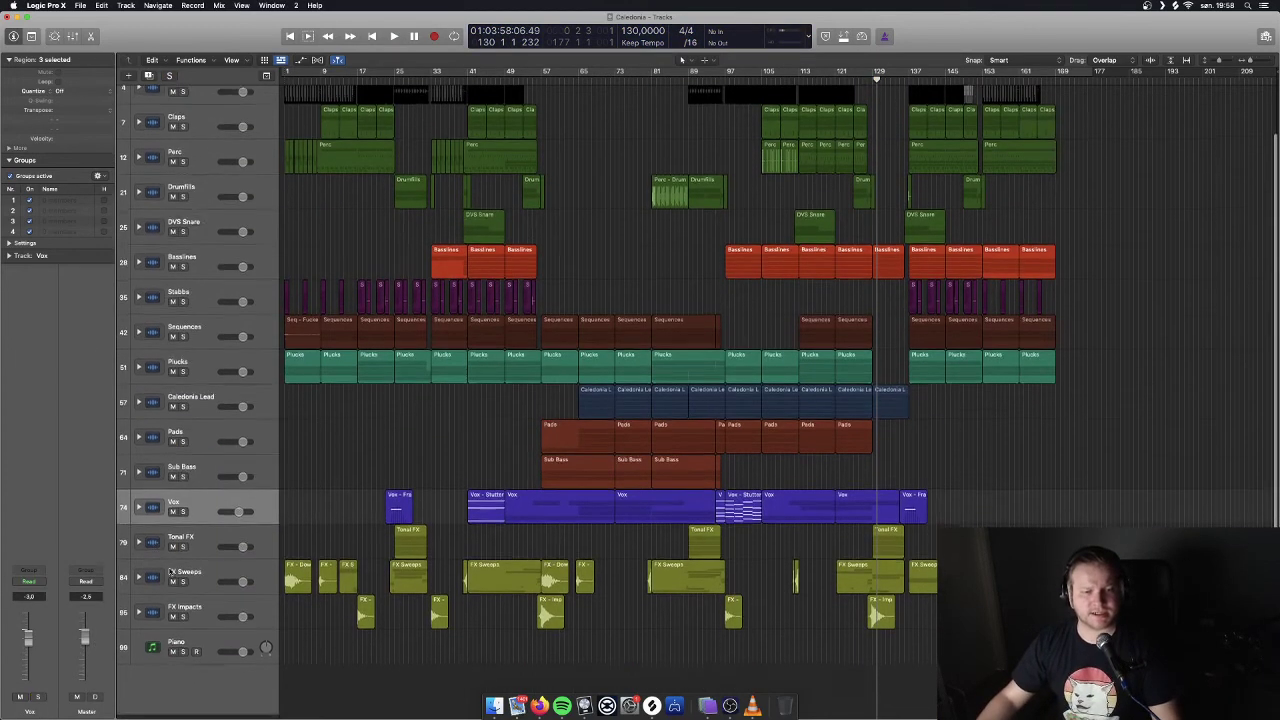
{"action": "left_click", "coordinate": [139, 541]}
{"action": "scroll", "coordinate": [139, 551], "scroll_direction": "down", "scroll_amount": 5}
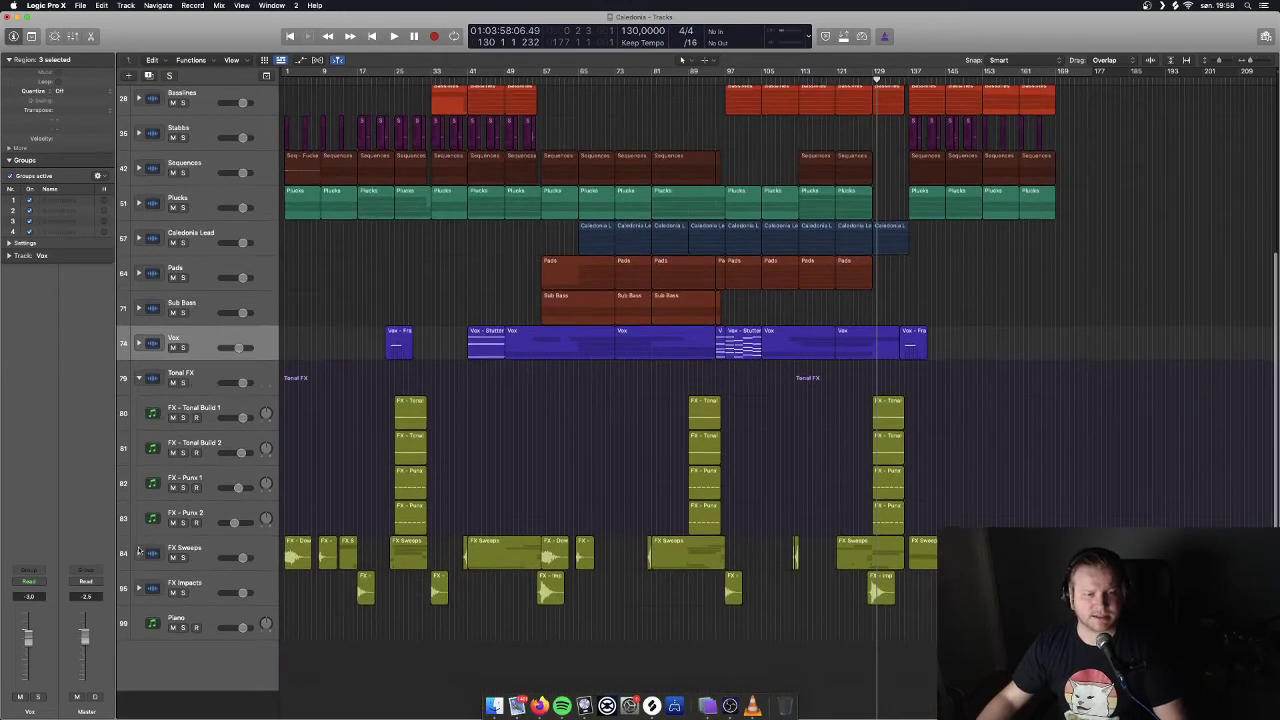
{"action": "scroll", "coordinate": [393, 143], "scroll_direction": "up", "scroll_amount": 2}
Solo all four tracks in the Tonal FX stack and play them from bar 25.
{"action": "left_click", "coordinate": [394, 82]}
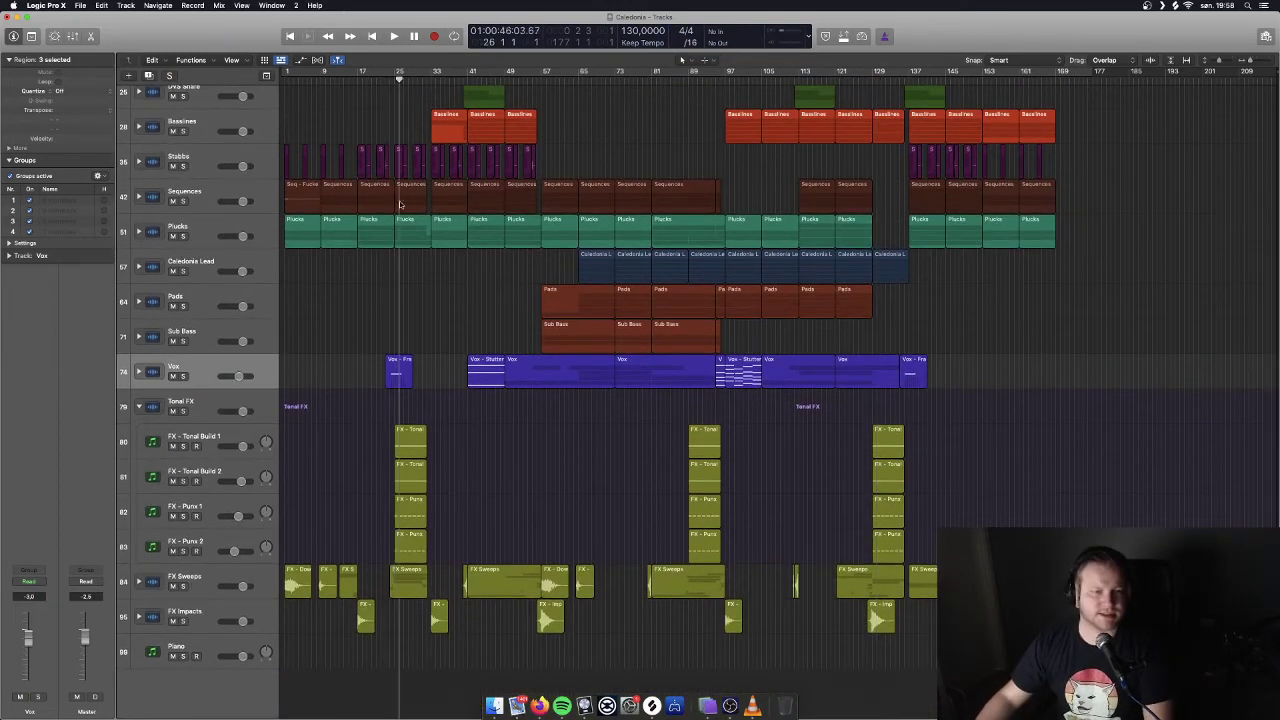
{"action": "left_click_drag", "start_coordinate": [190, 446], "coordinate": [184, 552]}
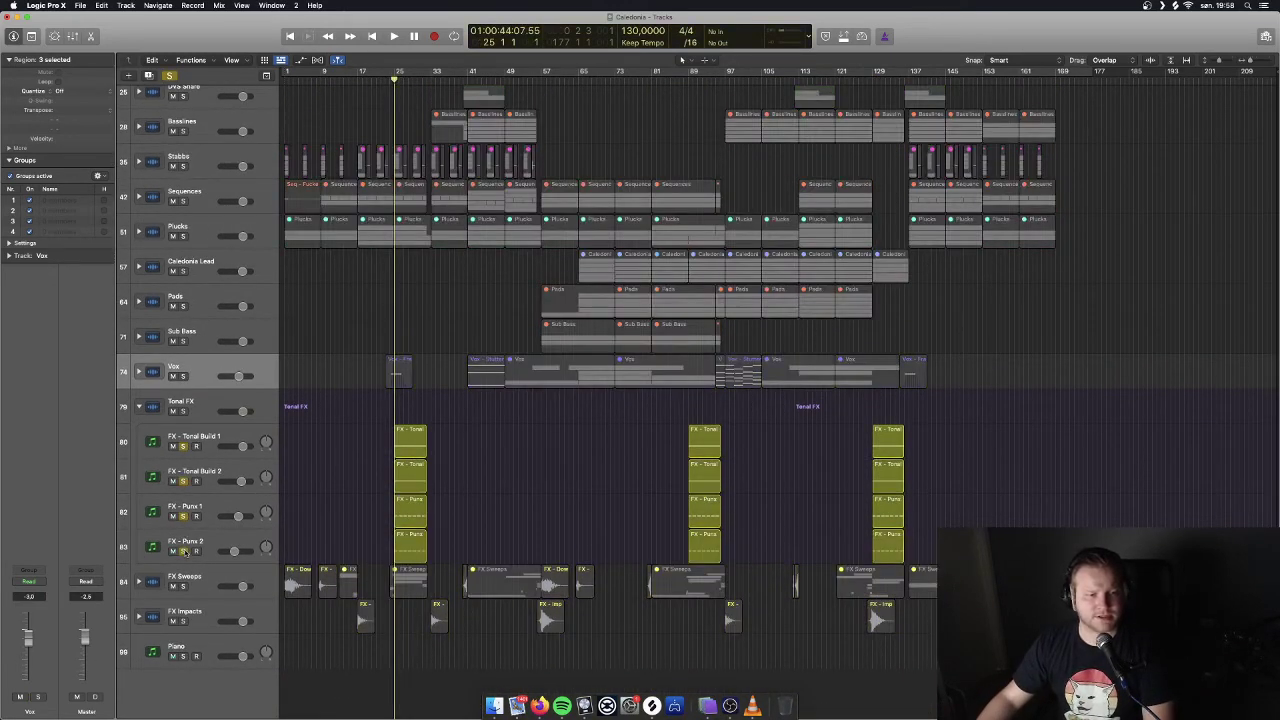
{"action": "key", "text": "space"}
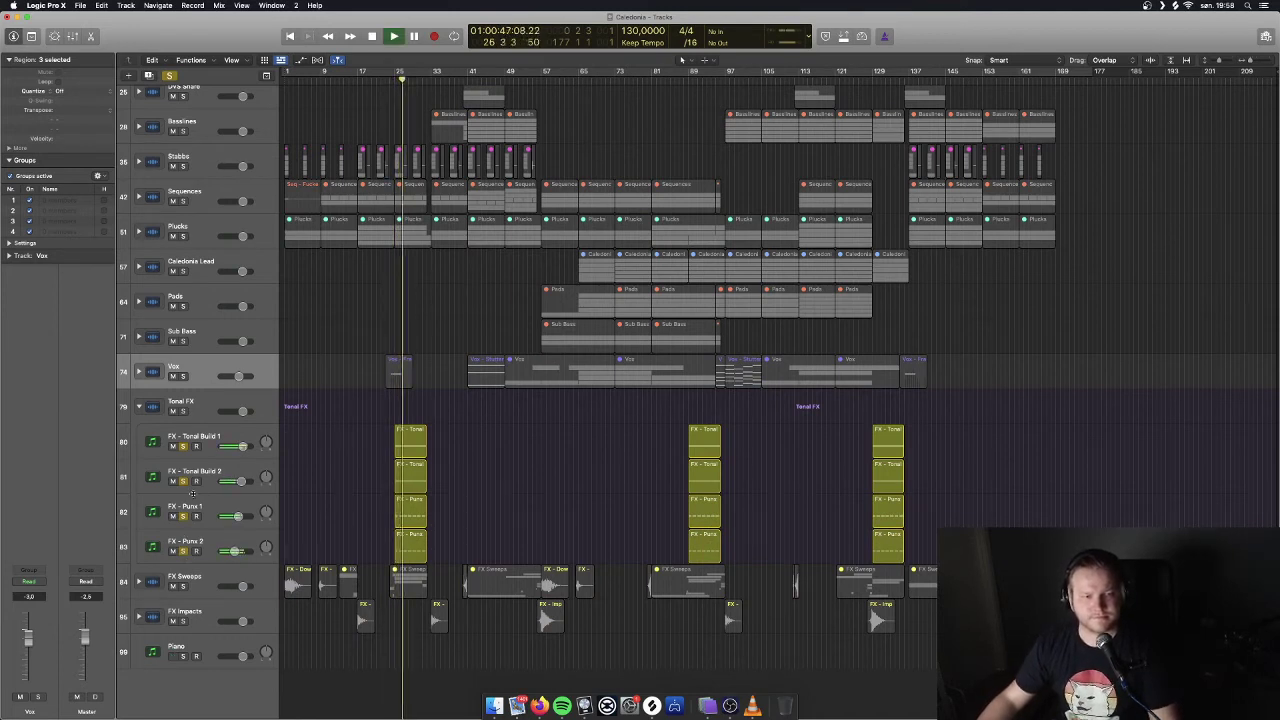
Audition Tonal Build 1, Tonal Build 2, Punx 1 and Punx 2 individually during playback, ending with no track soloed and playback stopped.
{"action": "left_click_drag", "start_coordinate": [184, 481], "coordinate": [184, 552]}
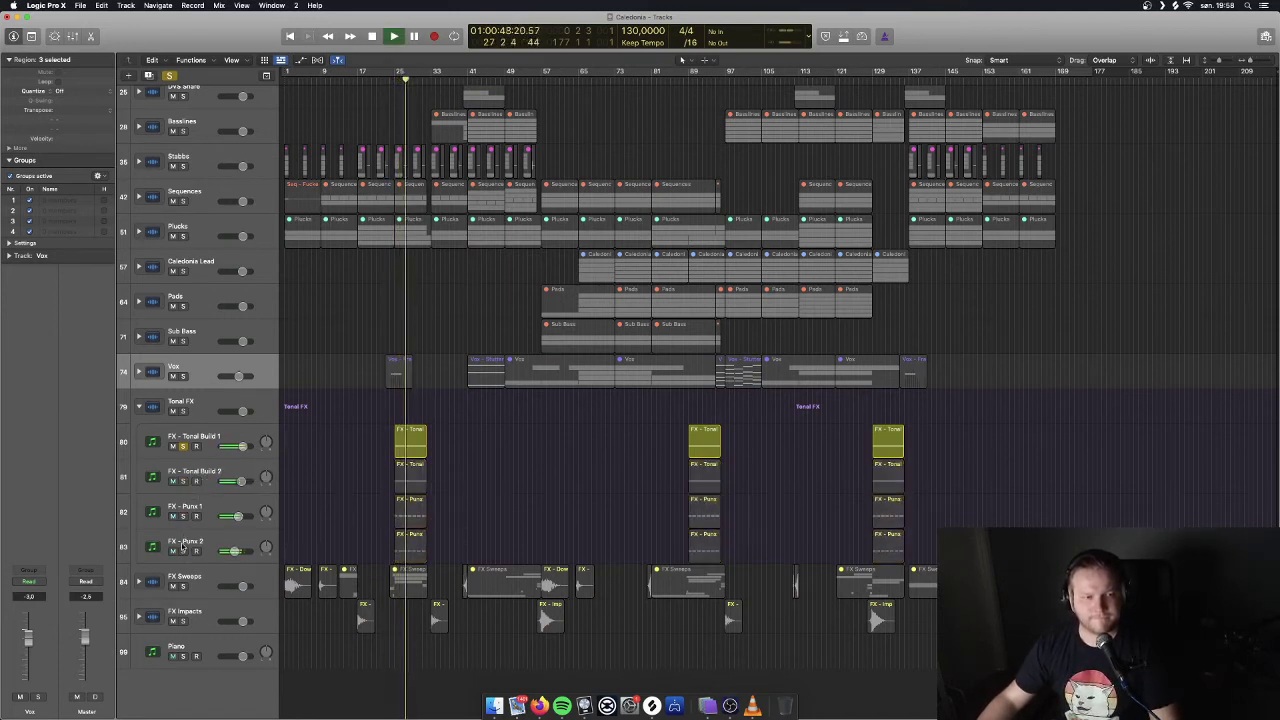
{"action": "left_click", "coordinate": [184, 481], "text": "alt"}
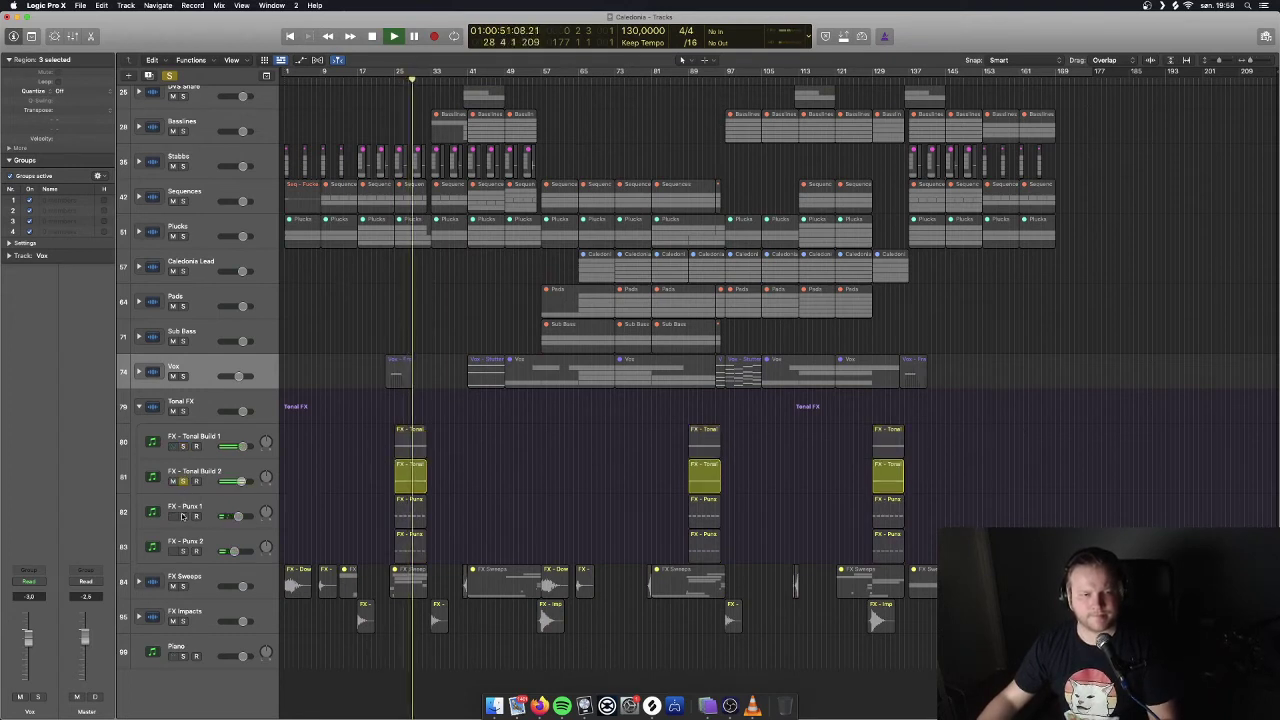
{"action": "left_click", "coordinate": [184, 516], "text": "alt"}
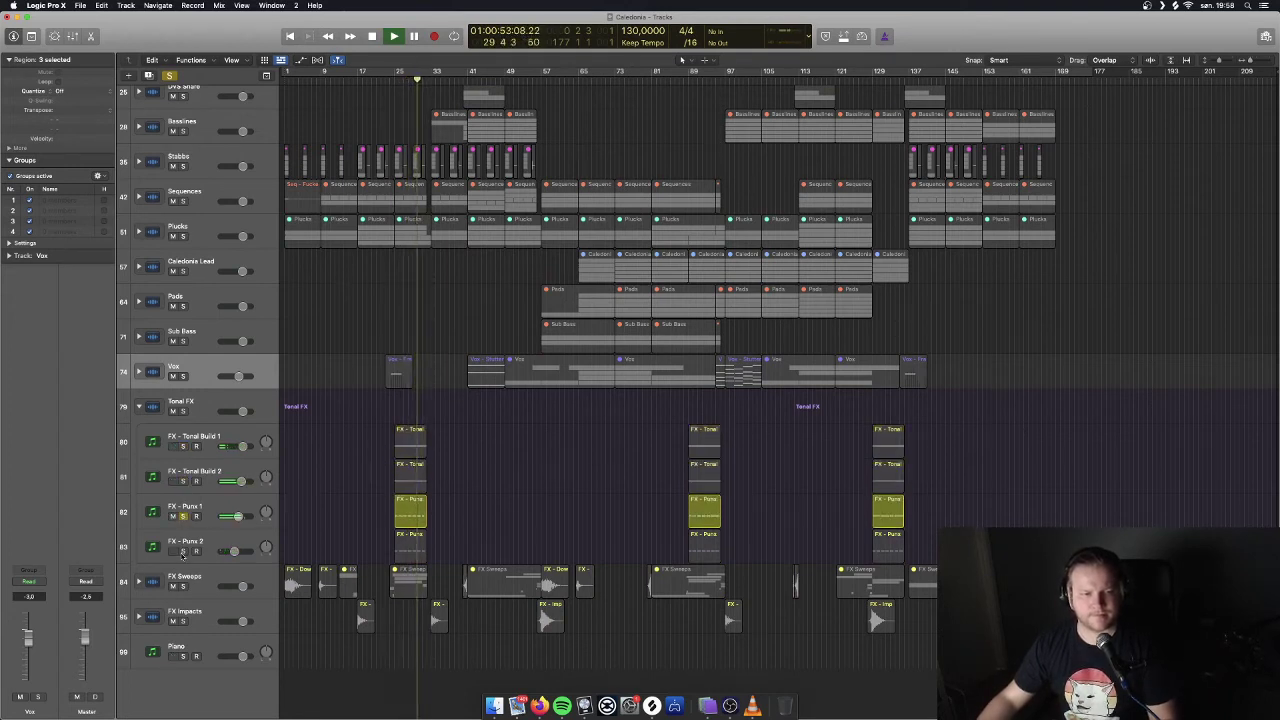
{"action": "left_click", "coordinate": [184, 551], "text": "alt"}
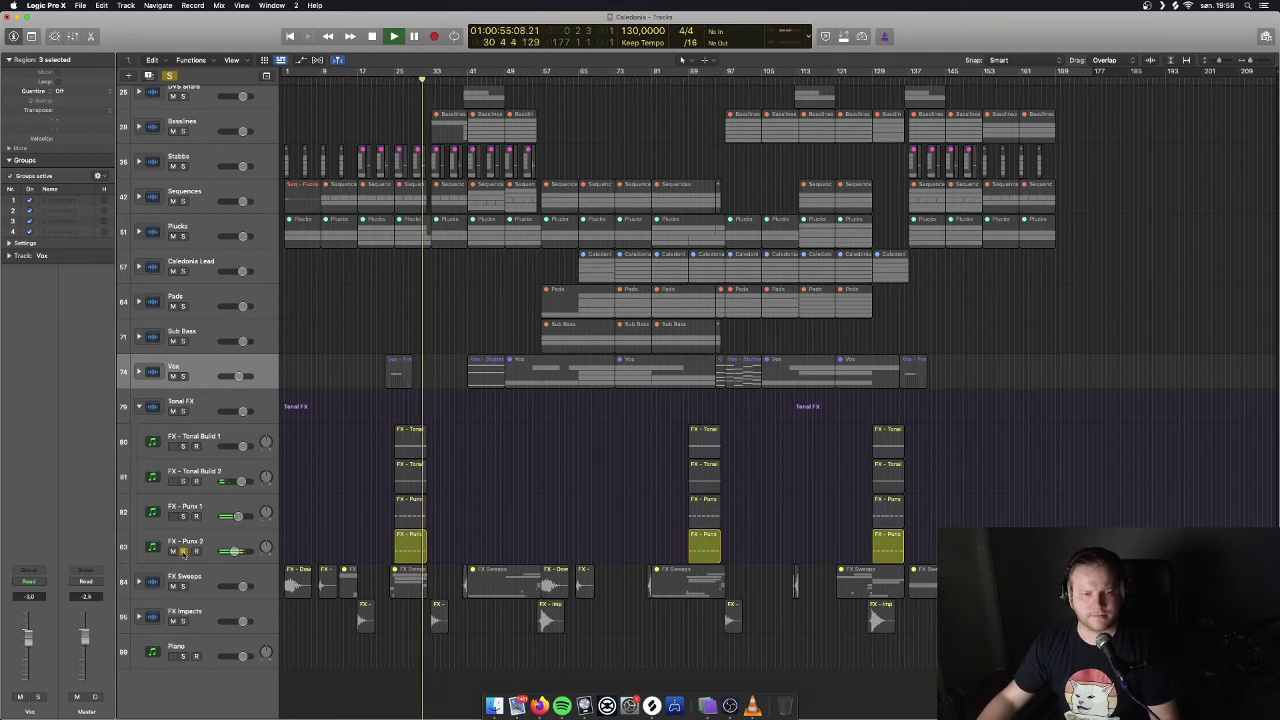
{"action": "left_click", "coordinate": [183, 551]}
{"action": "key", "text": "space"}
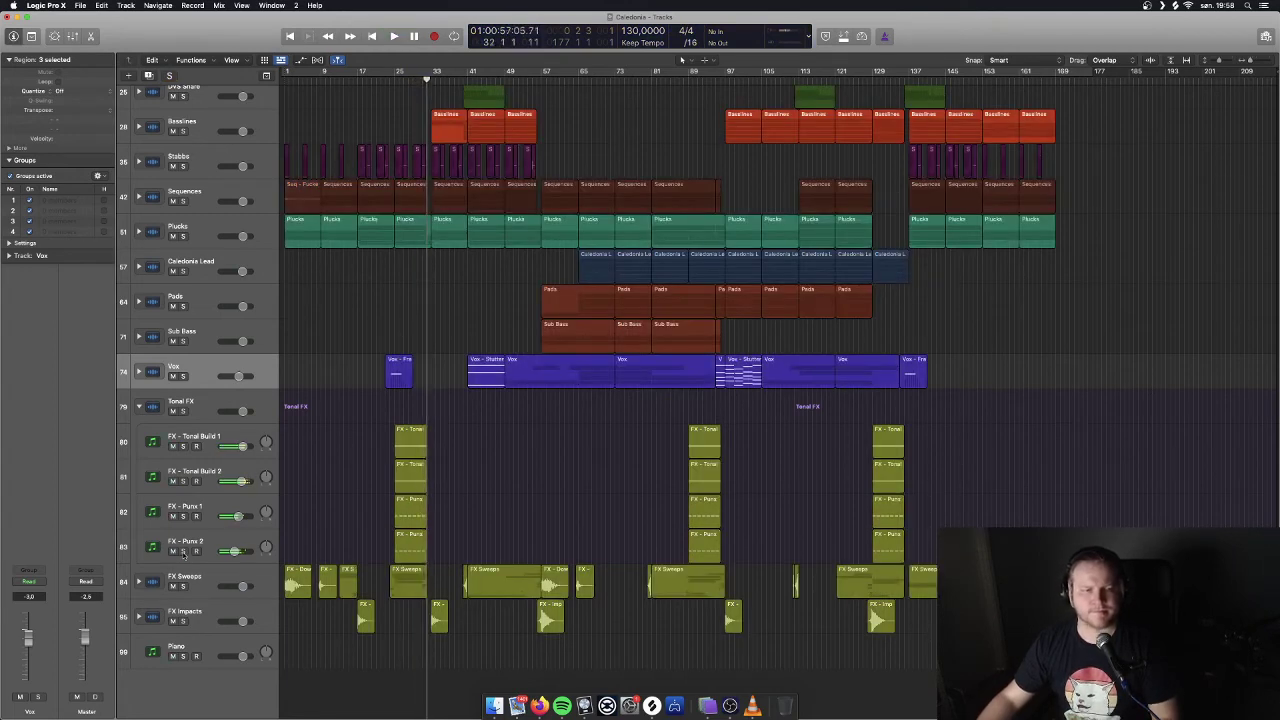
Collapse the Tonal FX stack, and expand FX Sweeps with its FX - Sweep 1 track selected.
{"action": "left_click", "coordinate": [139, 407]}
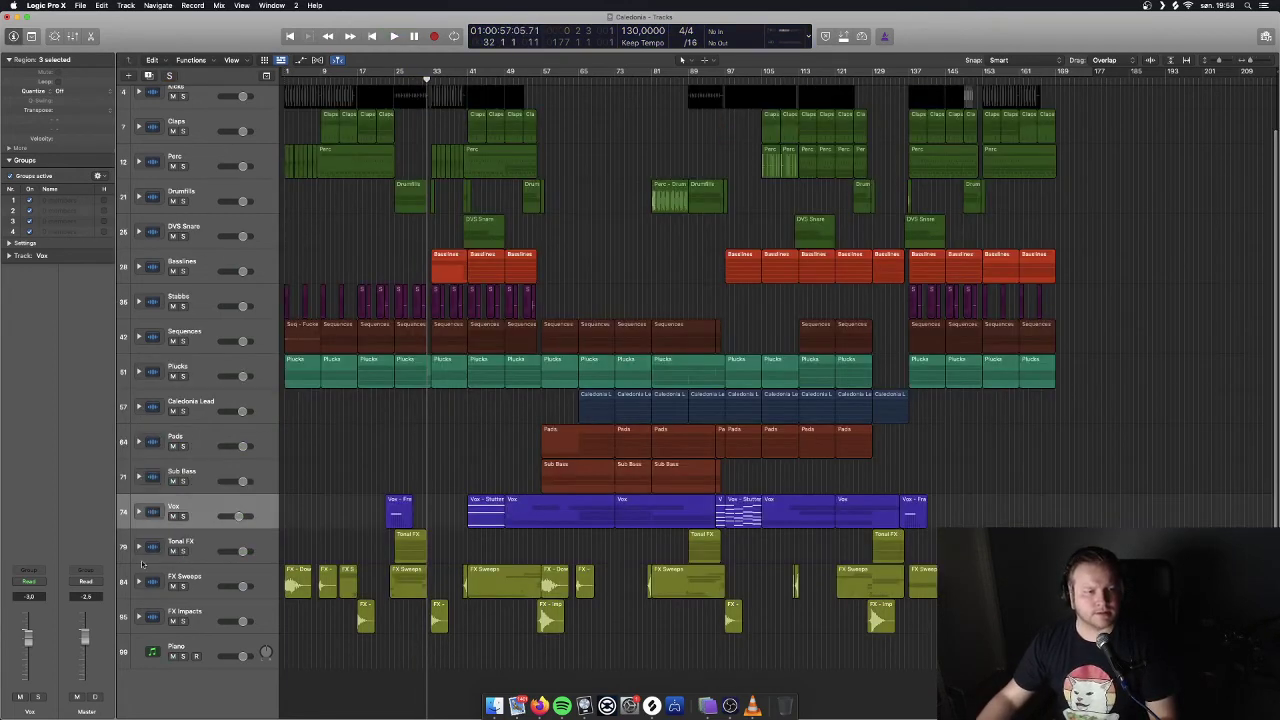
{"action": "left_click", "coordinate": [139, 580]}
{"action": "scroll", "coordinate": [137, 585], "scroll_direction": "down", "scroll_amount": 2}
{"action": "scroll", "coordinate": [137, 585], "scroll_direction": "down", "scroll_amount": 5}
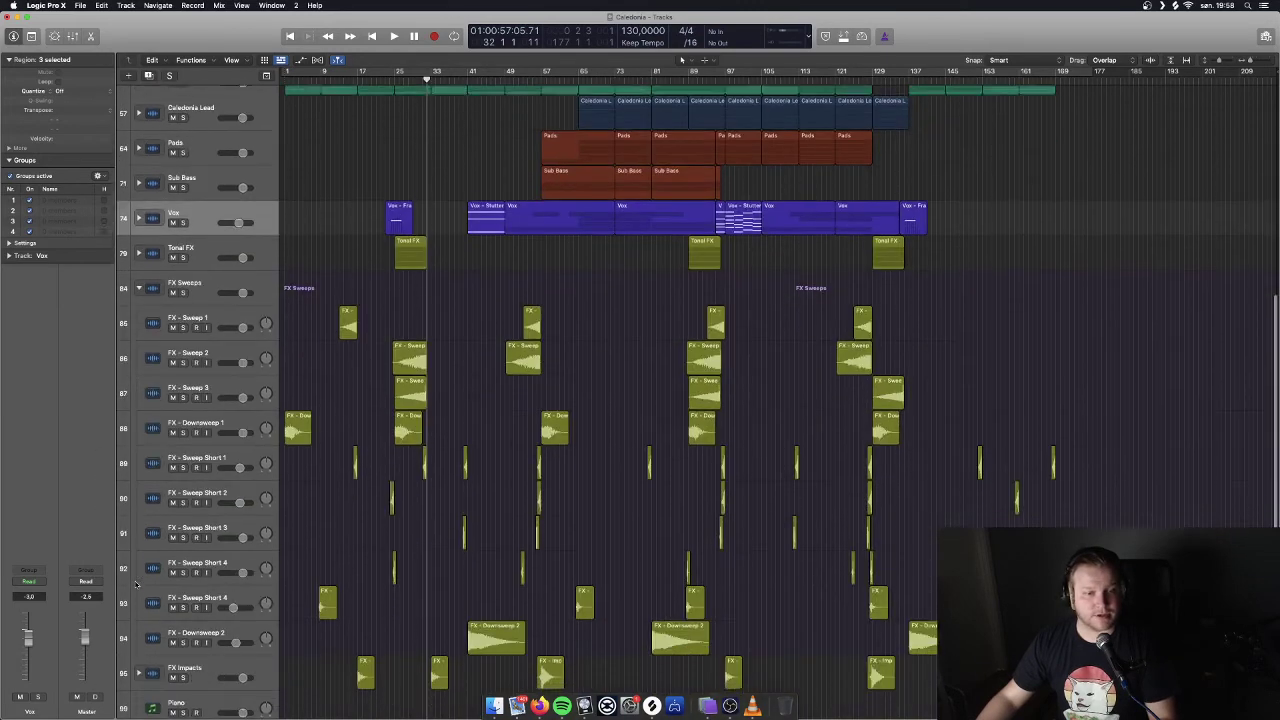
{"action": "left_click", "coordinate": [190, 302]}
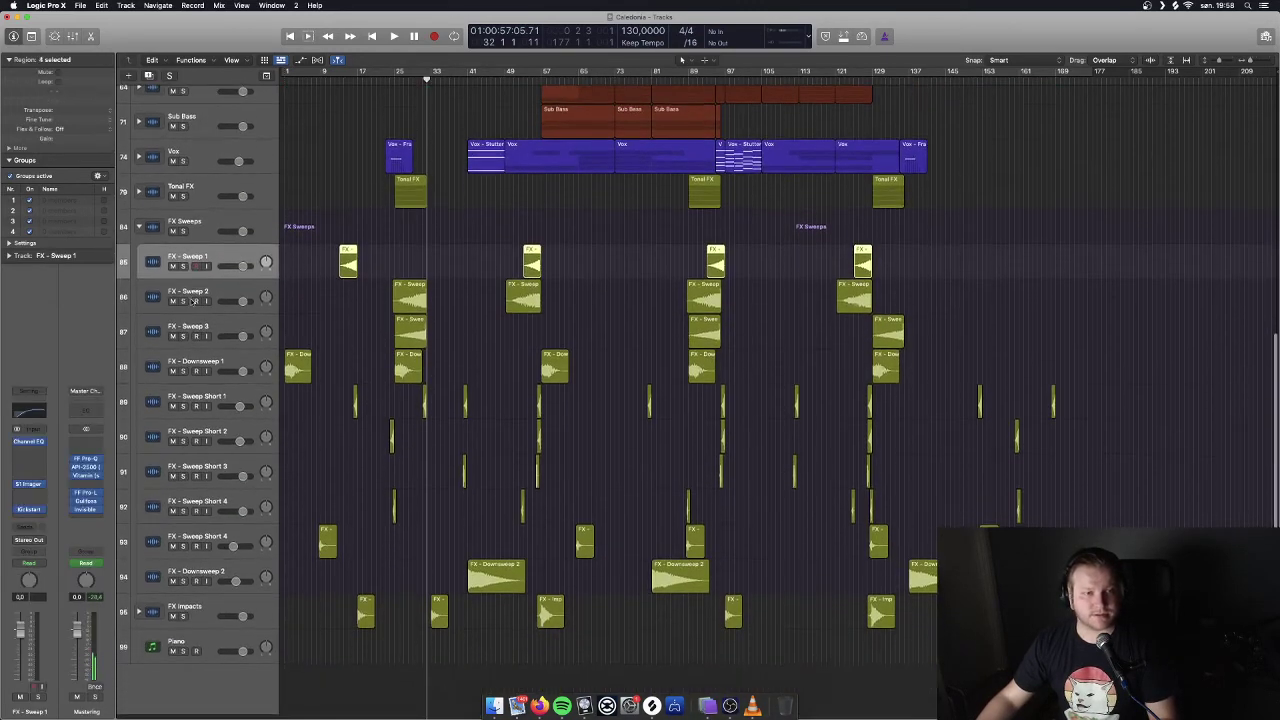
Expand the FX Impacts stack and select its FX - Sidechain Hit track, followed by FX - Hall Kick.
{"action": "scroll", "coordinate": [190, 302], "scroll_direction": "down", "scroll_amount": 1}
{"action": "left_click", "coordinate": [138, 615]}
{"action": "scroll", "coordinate": [138, 615], "scroll_direction": "down", "scroll_amount": 2}
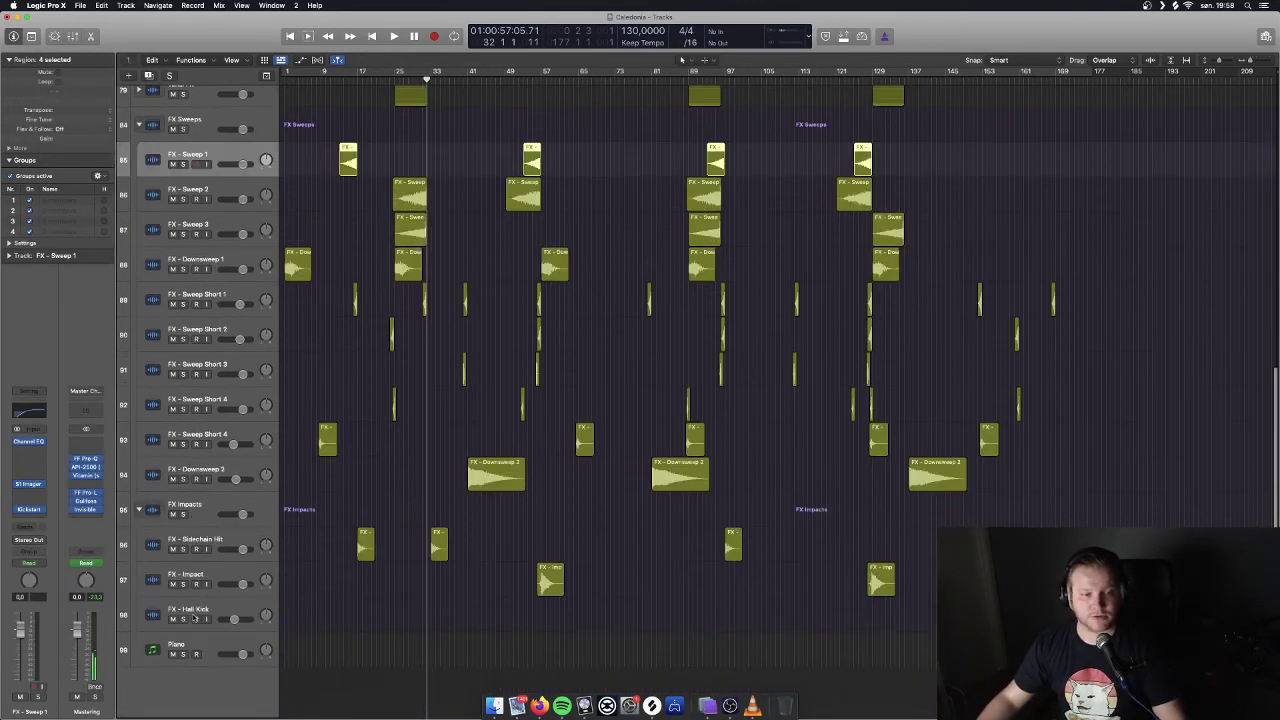
{"action": "left_click", "coordinate": [233, 558]}
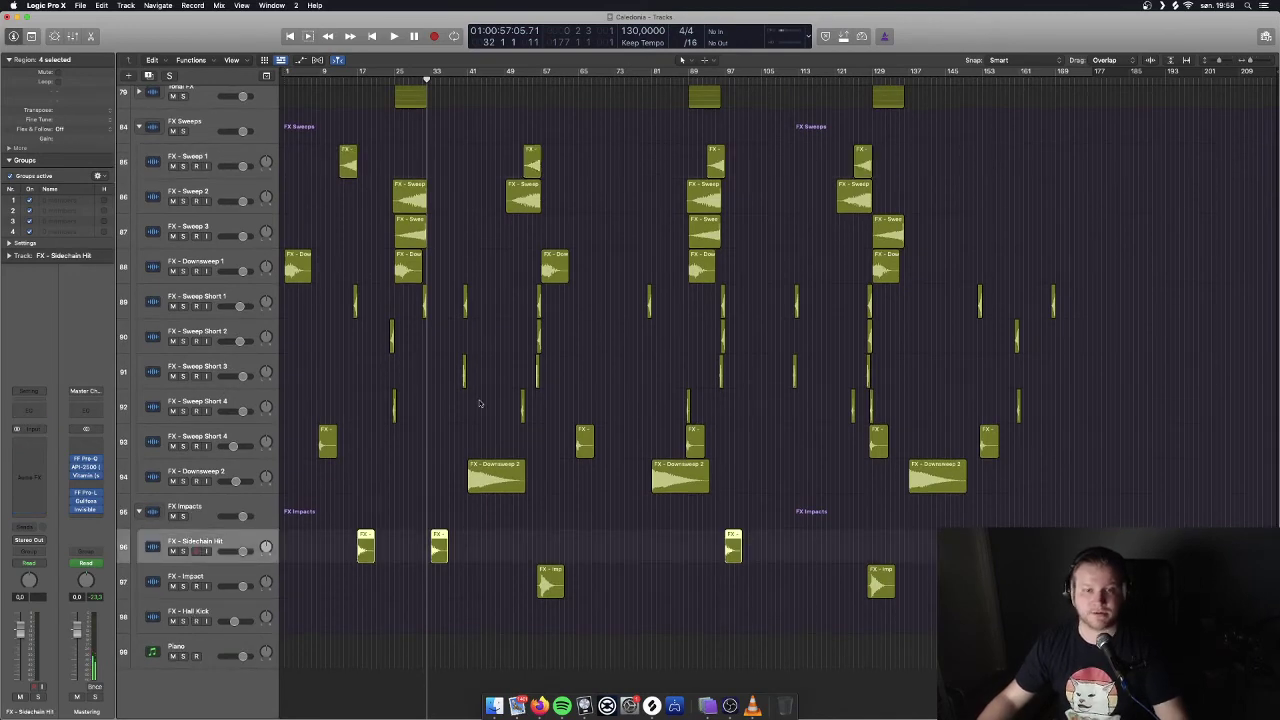
{"action": "scroll", "coordinate": [480, 404], "scroll_direction": "up", "scroll_amount": 2}
{"action": "scroll", "coordinate": [480, 404], "scroll_direction": "down", "scroll_amount": 2}
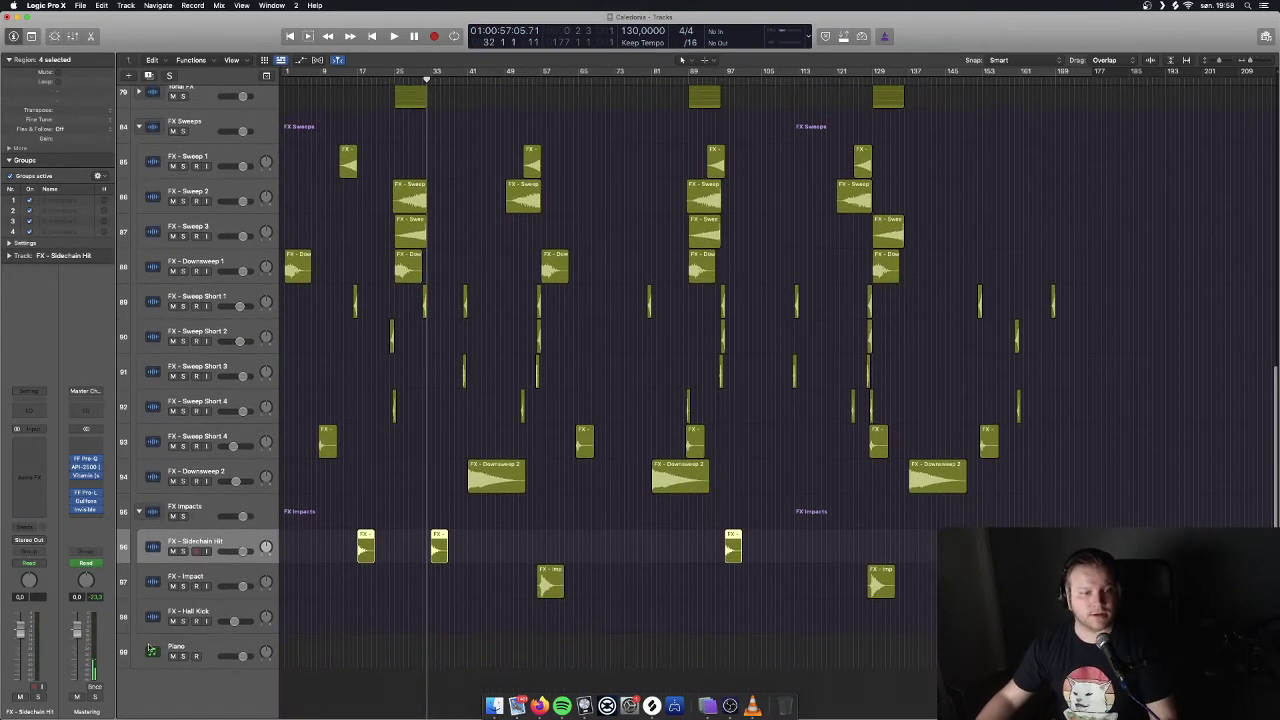
{"action": "left_click", "coordinate": [172, 611]}
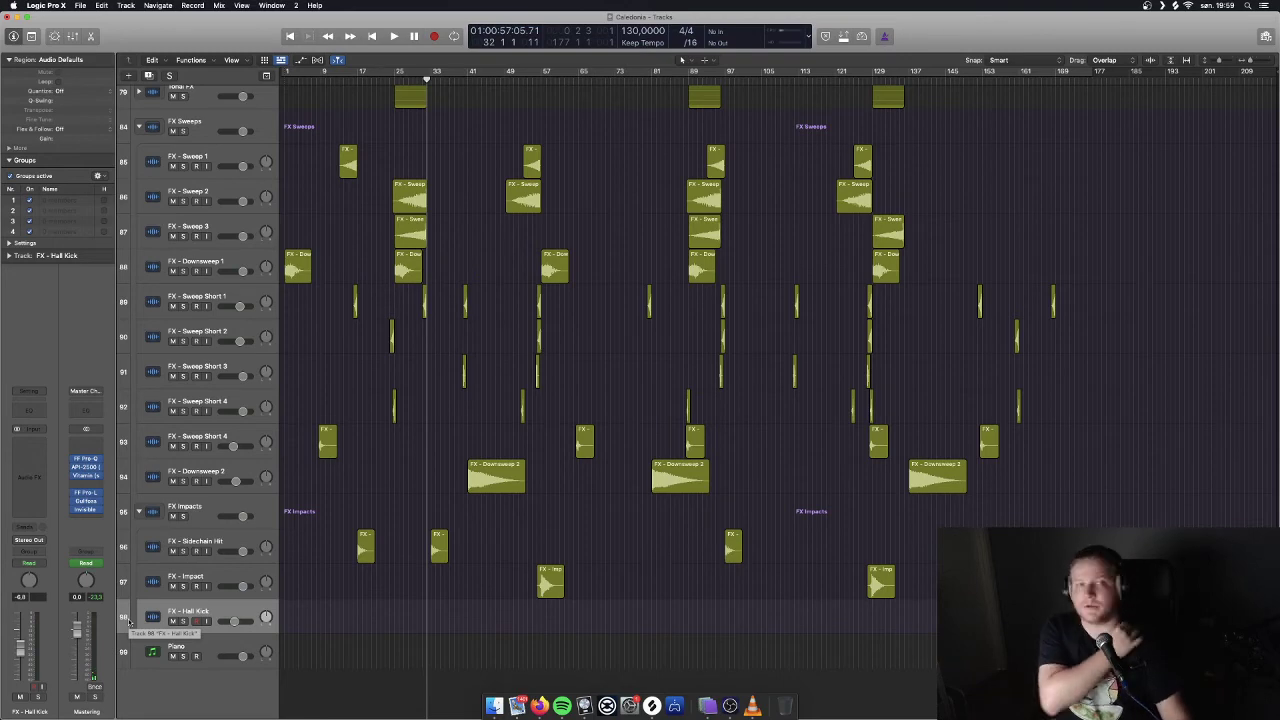
Collapse the FX Sweeps and FX Impacts stacks.
{"action": "scroll", "coordinate": [125, 620], "scroll_direction": "up", "scroll_amount": 5}
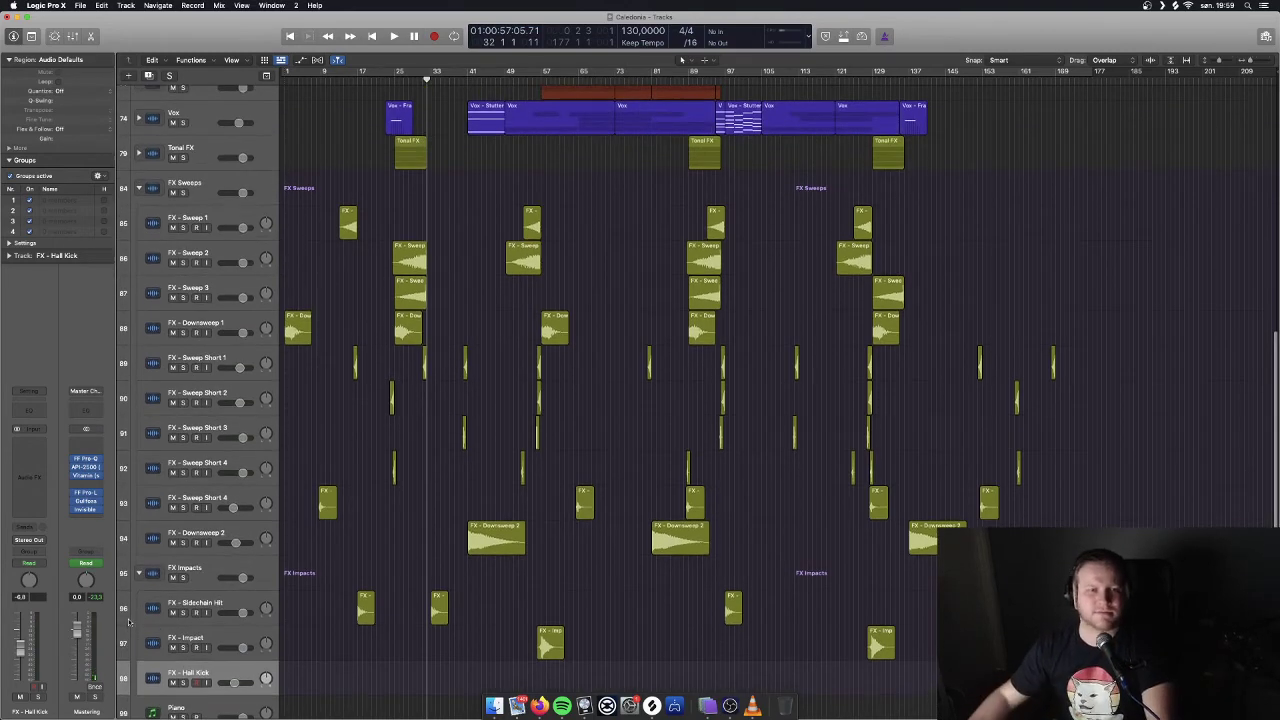
{"action": "scroll", "coordinate": [128, 622], "scroll_direction": "up", "scroll_amount": 1}
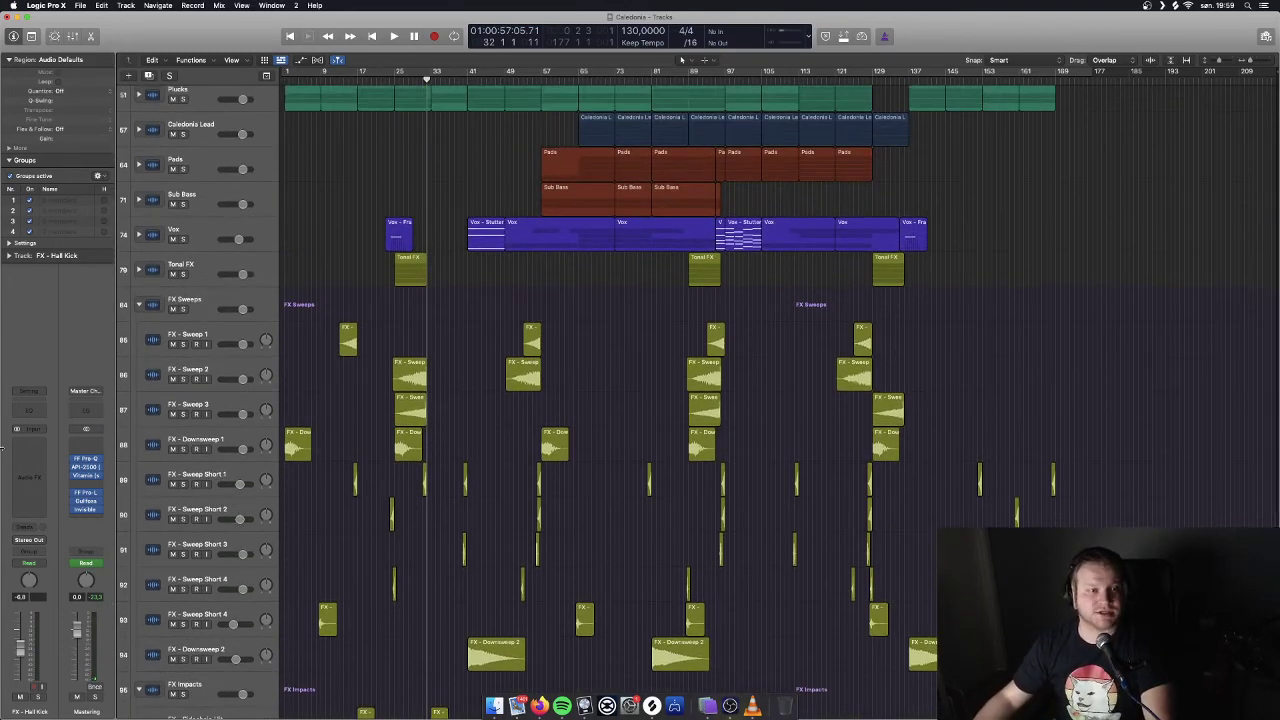
{"action": "left_click", "coordinate": [138, 305]}
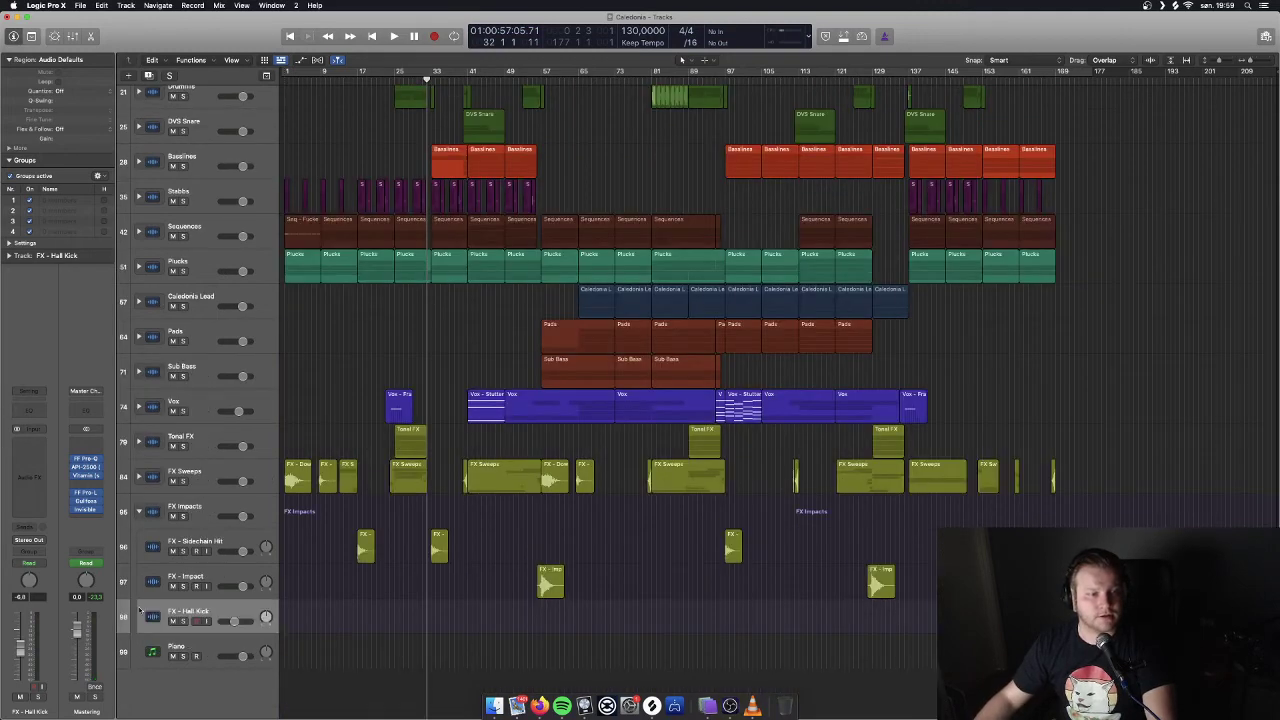
{"action": "left_click", "coordinate": [139, 511]}
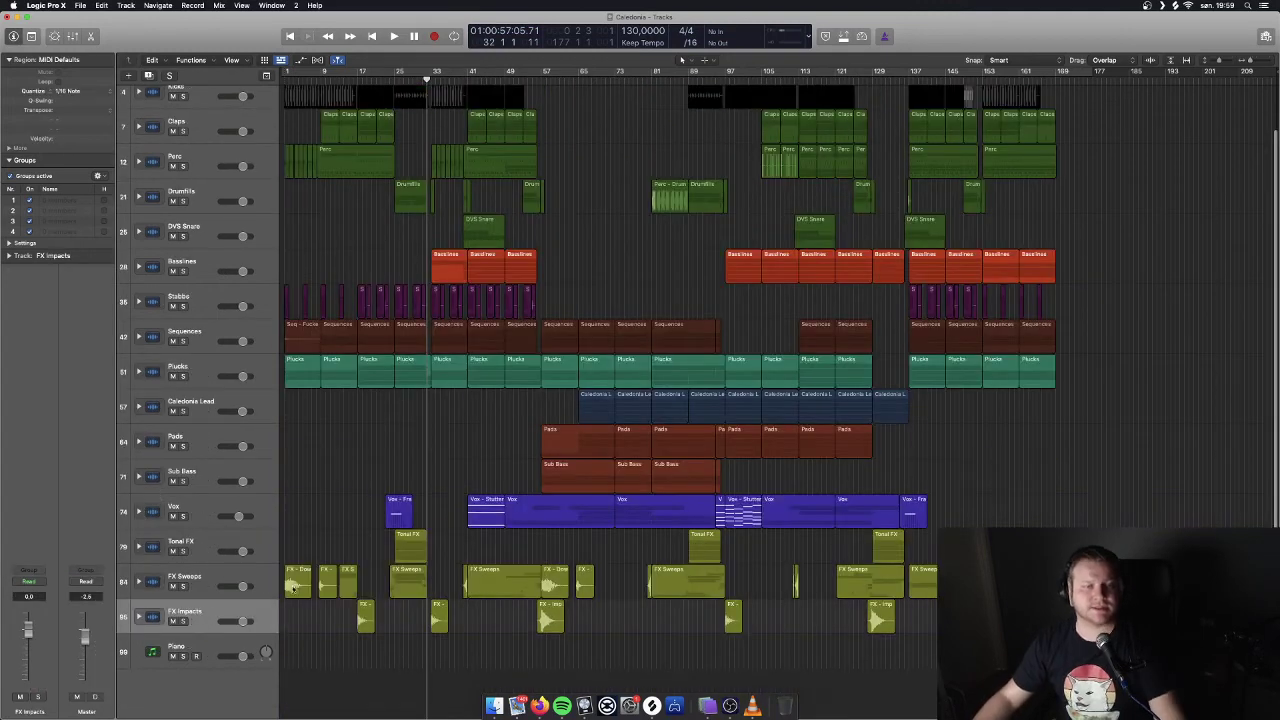
Play the full arrangement from bar 57, and expand the Sequences, Plucks and Caledonia Lead stacks during playback.
{"action": "scroll", "coordinate": [305, 596], "scroll_direction": "up", "scroll_amount": 2}
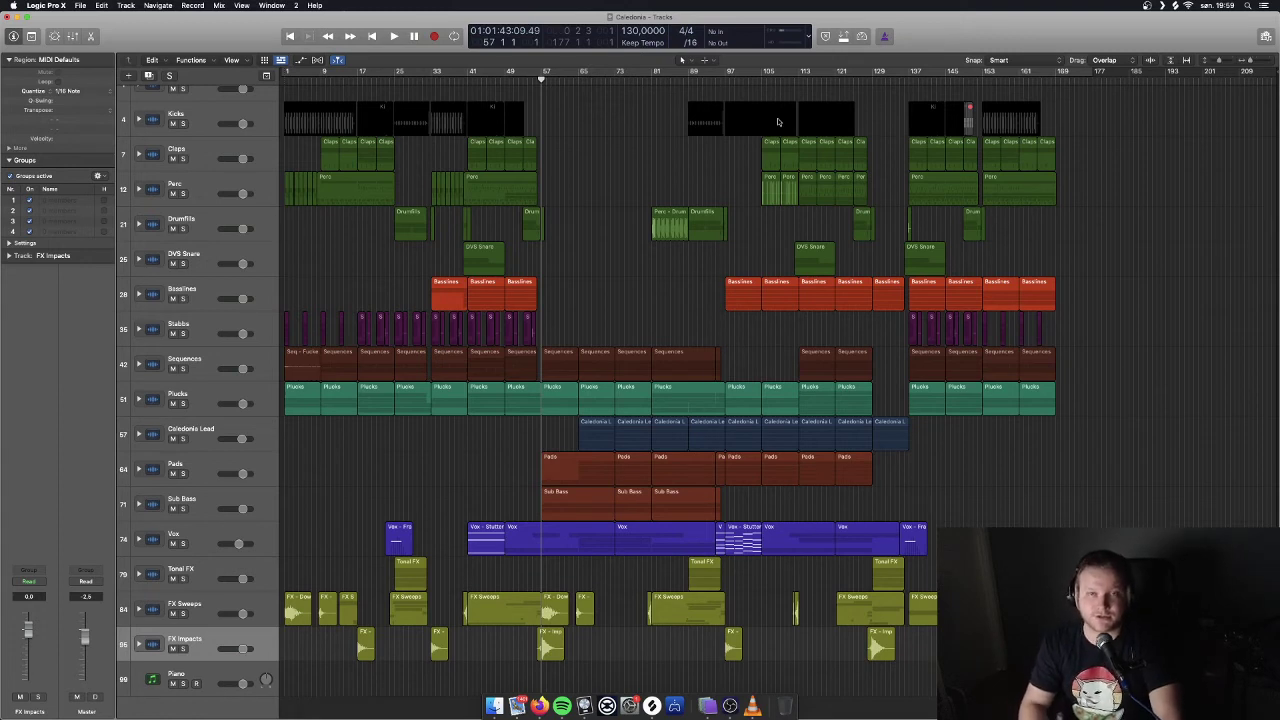
{"action": "key", "text": "space"}
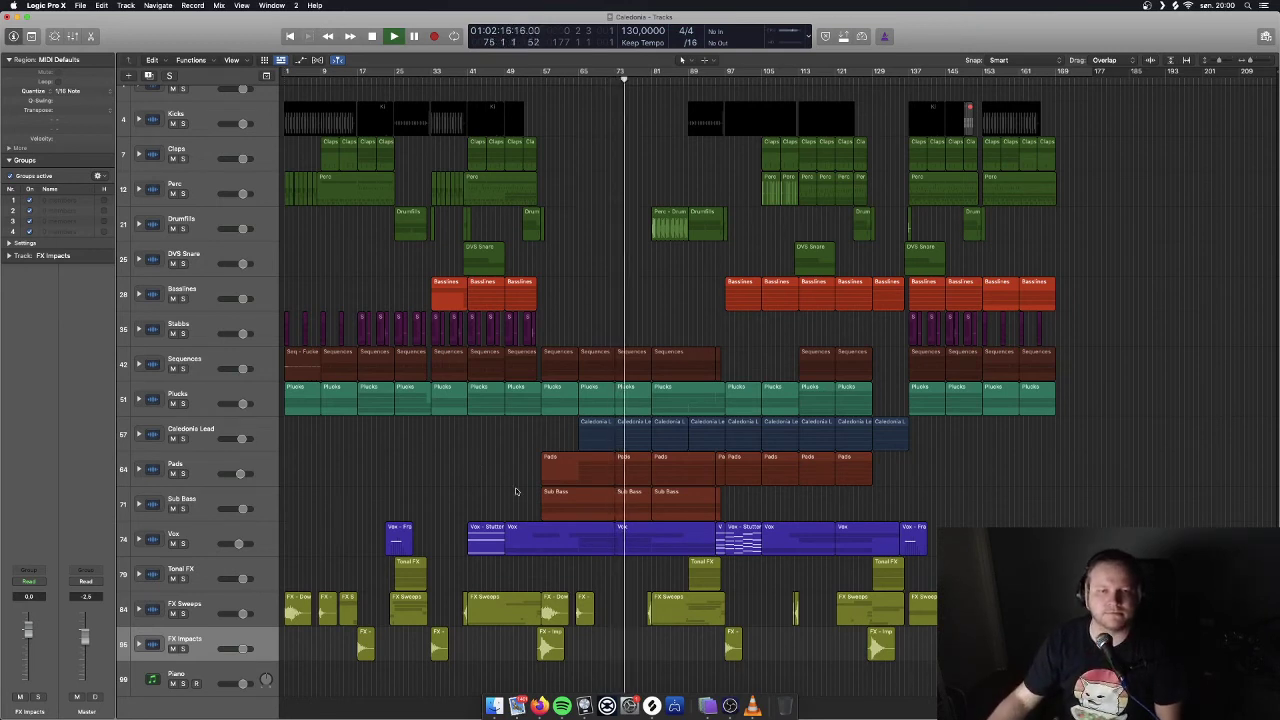
{"action": "left_click", "coordinate": [138, 363]}
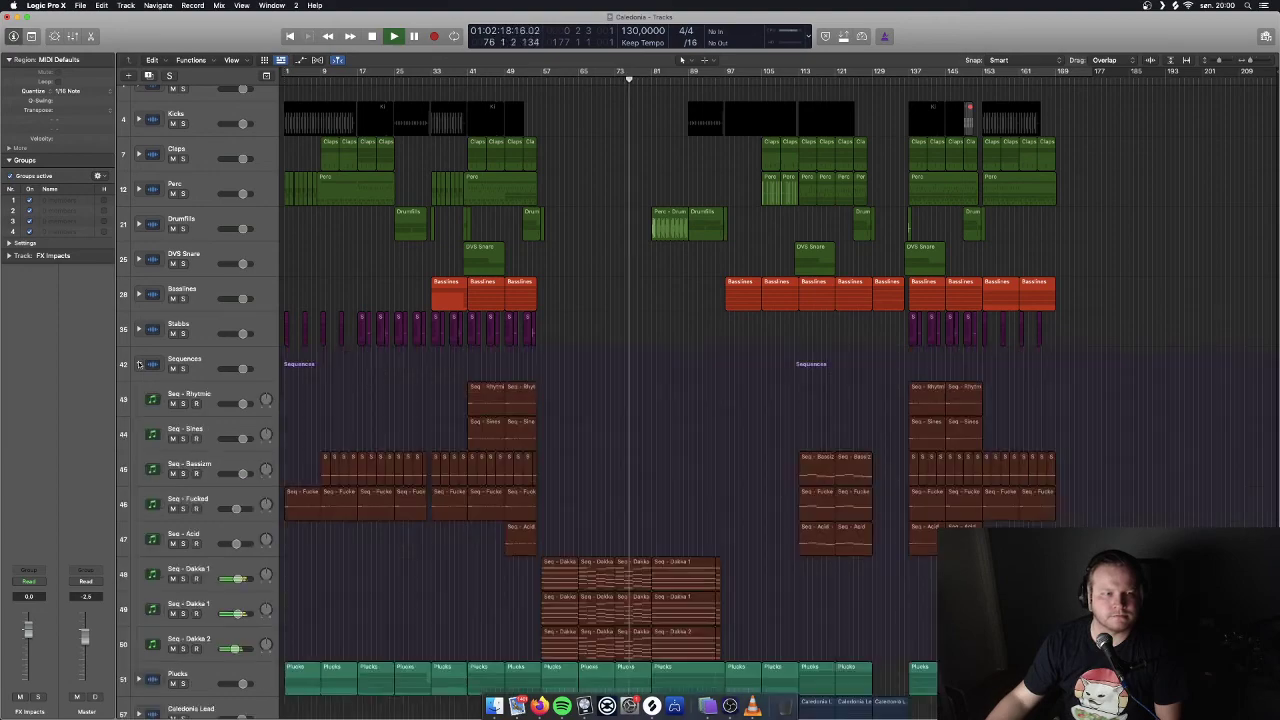
{"action": "scroll", "coordinate": [139, 427], "scroll_direction": "down", "scroll_amount": 5}
{"action": "left_click", "coordinate": [139, 462]}
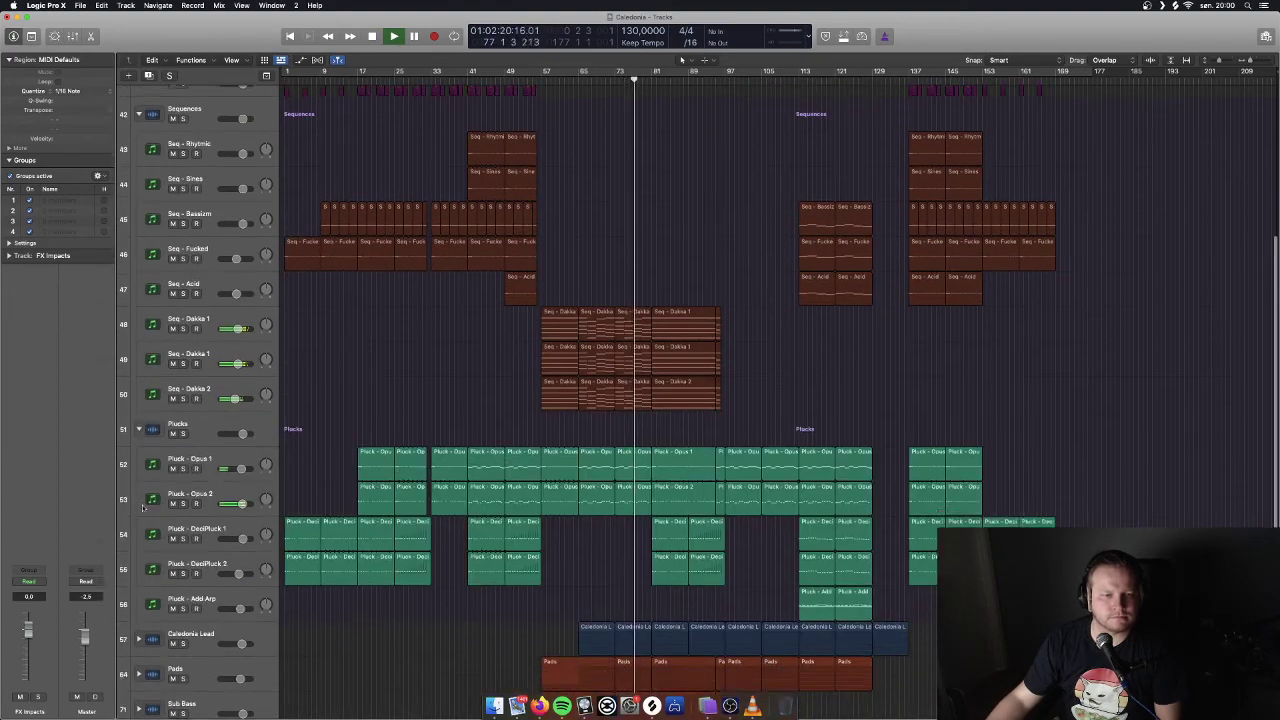
{"action": "scroll", "coordinate": [139, 540], "scroll_direction": "down", "scroll_amount": 1}
{"action": "left_click", "coordinate": [139, 605]}
{"action": "scroll", "coordinate": [139, 607], "scroll_direction": "down", "scroll_amount": 4}
{"action": "scroll", "coordinate": [139, 605], "scroll_direction": "down", "scroll_amount": 4}
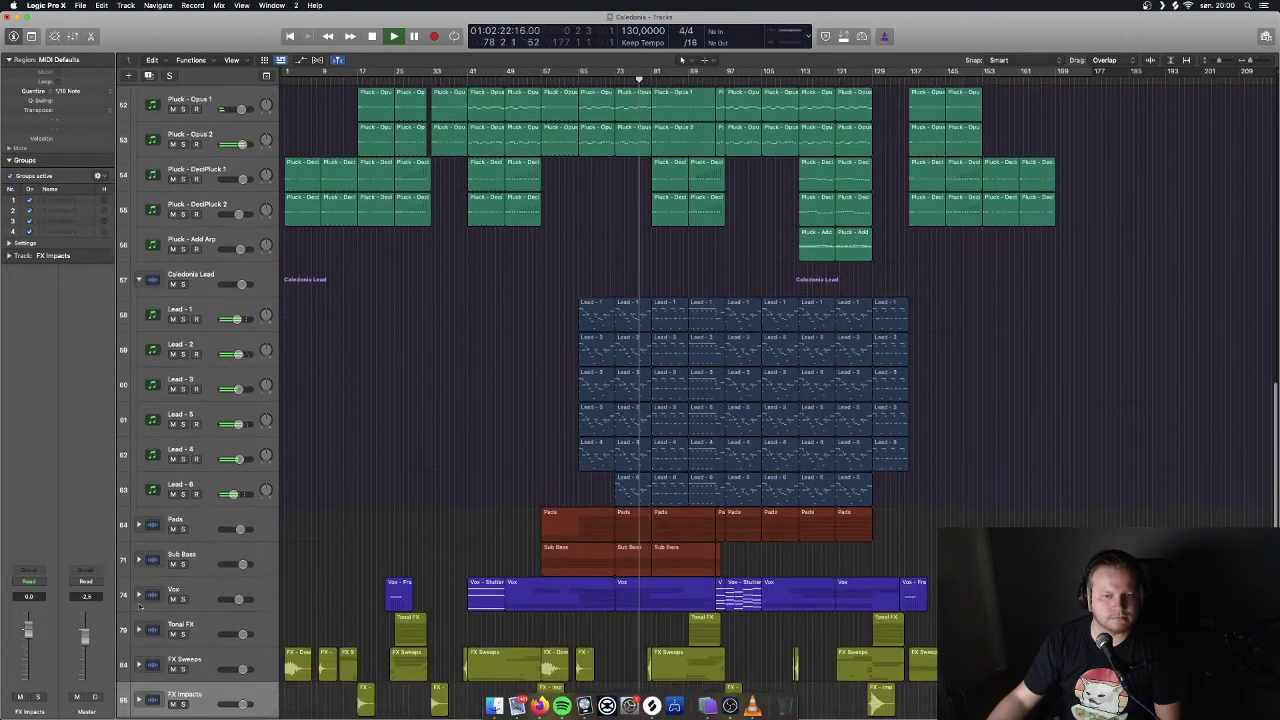
Expand the Pads and Vox stacks while the arrangement keeps playing.
{"action": "left_click", "coordinate": [139, 508]}
{"action": "scroll", "coordinate": [139, 508], "scroll_direction": "down", "scroll_amount": 6}
{"action": "scroll", "coordinate": [139, 508], "scroll_direction": "up", "scroll_amount": 1}
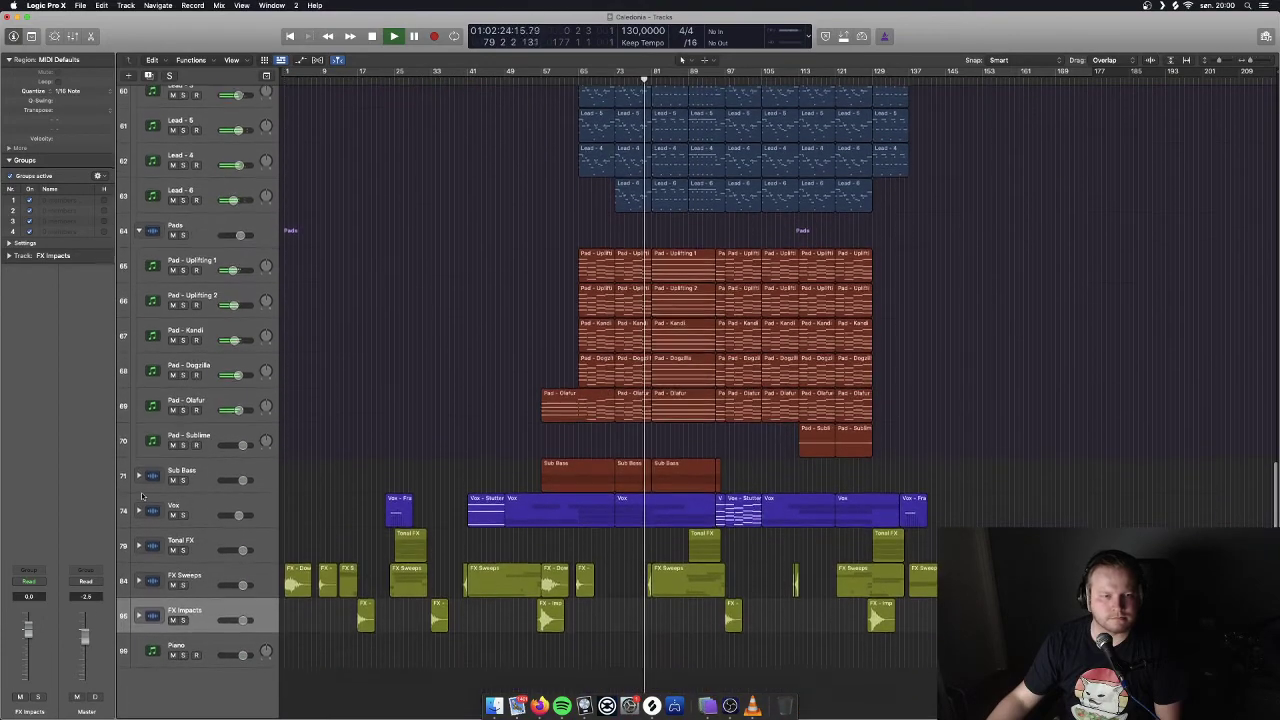
{"action": "left_click", "coordinate": [138, 511]}
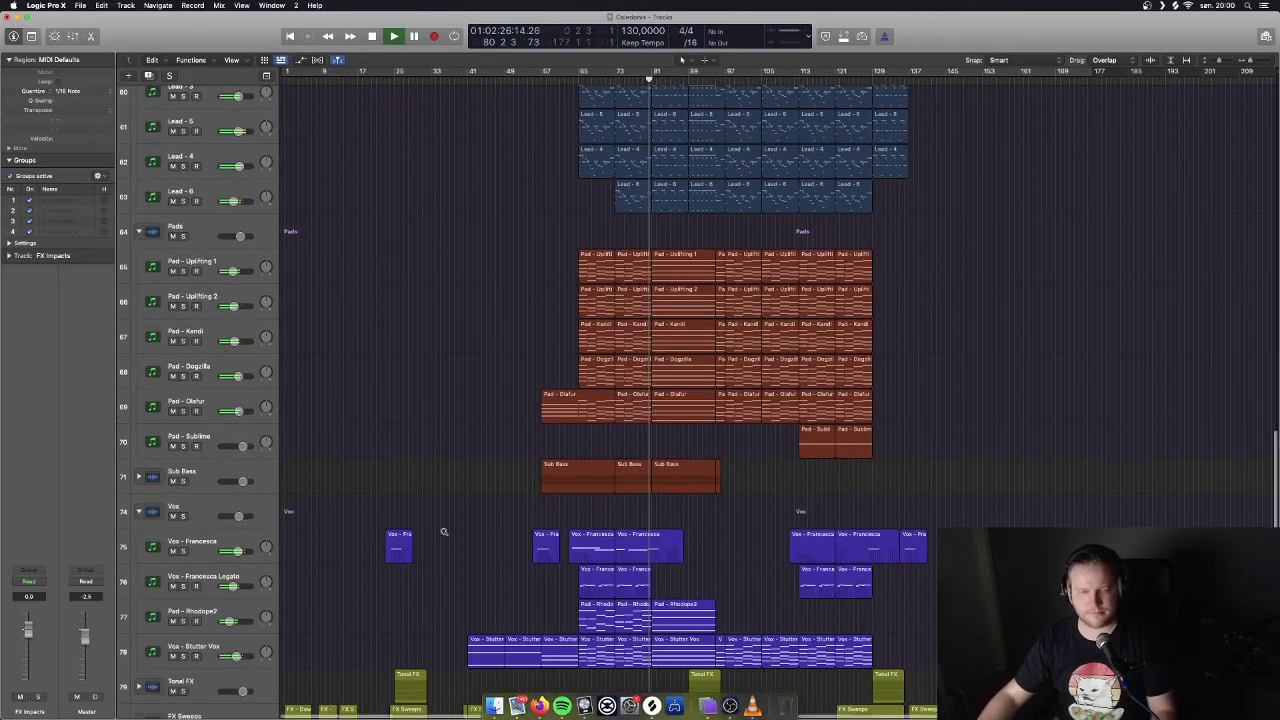
Reduce the track height, and expand the Basslines, Stabbs and Drumfills stacks during playback.
{"action": "key", "text": "super+Up"}
{"action": "key", "text": "super+Up"}
{"action": "key", "text": "super+Up"}
{"action": "scroll", "coordinate": [440, 345], "scroll_direction": "up", "scroll_amount": 5}
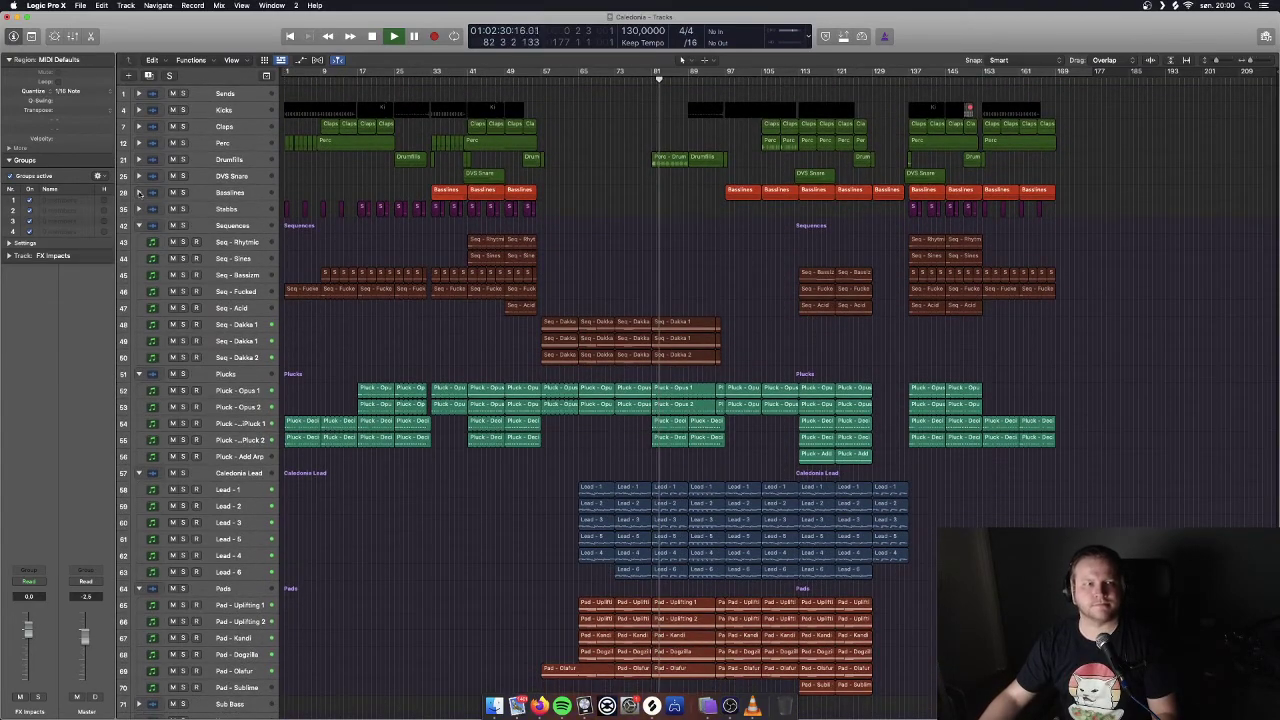
{"action": "left_click", "coordinate": [139, 192]}
{"action": "scroll", "coordinate": [211, 257], "scroll_direction": "down", "scroll_amount": 2}
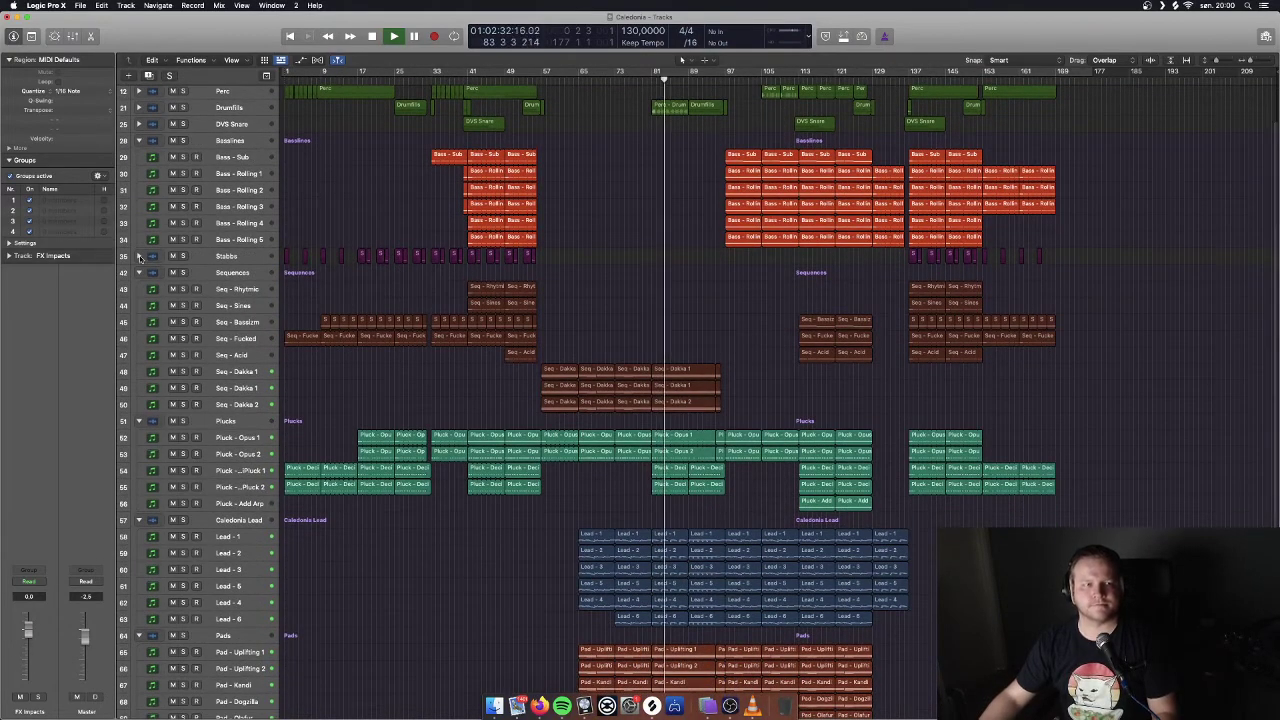
{"action": "left_click", "coordinate": [139, 256]}
{"action": "scroll", "coordinate": [281, 198], "scroll_direction": "up", "scroll_amount": 2}
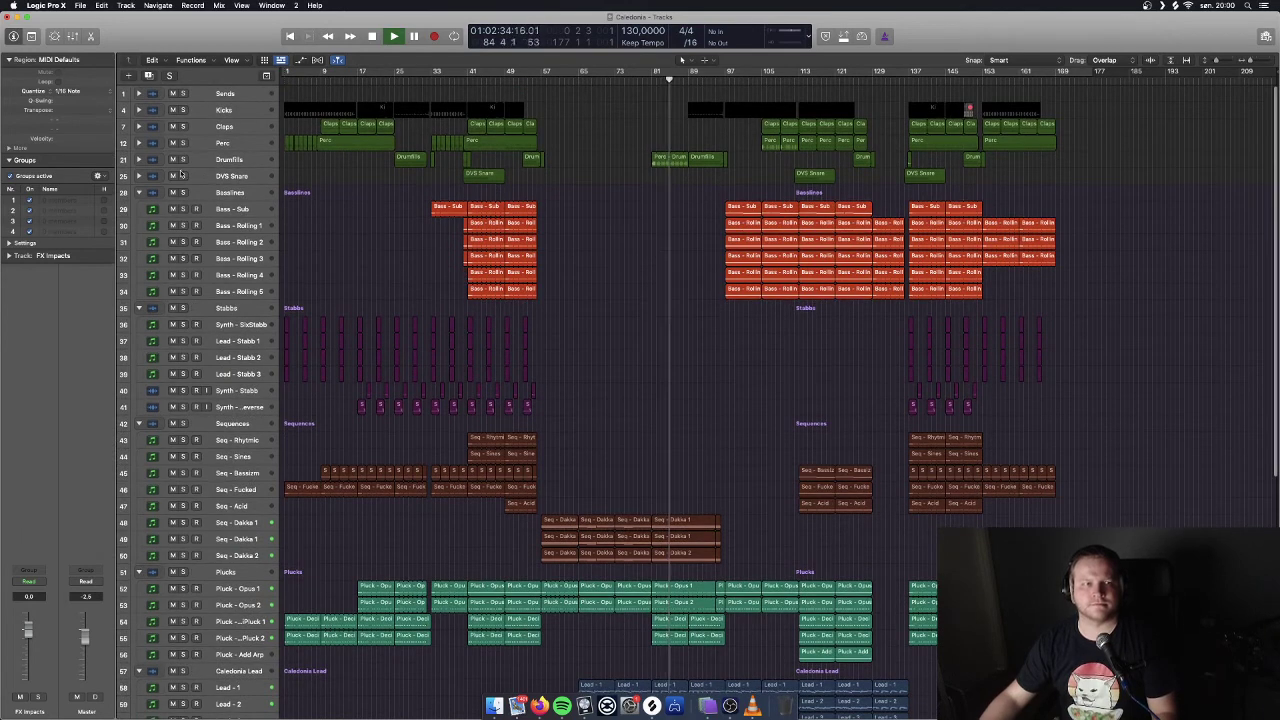
{"action": "left_click", "coordinate": [139, 159]}
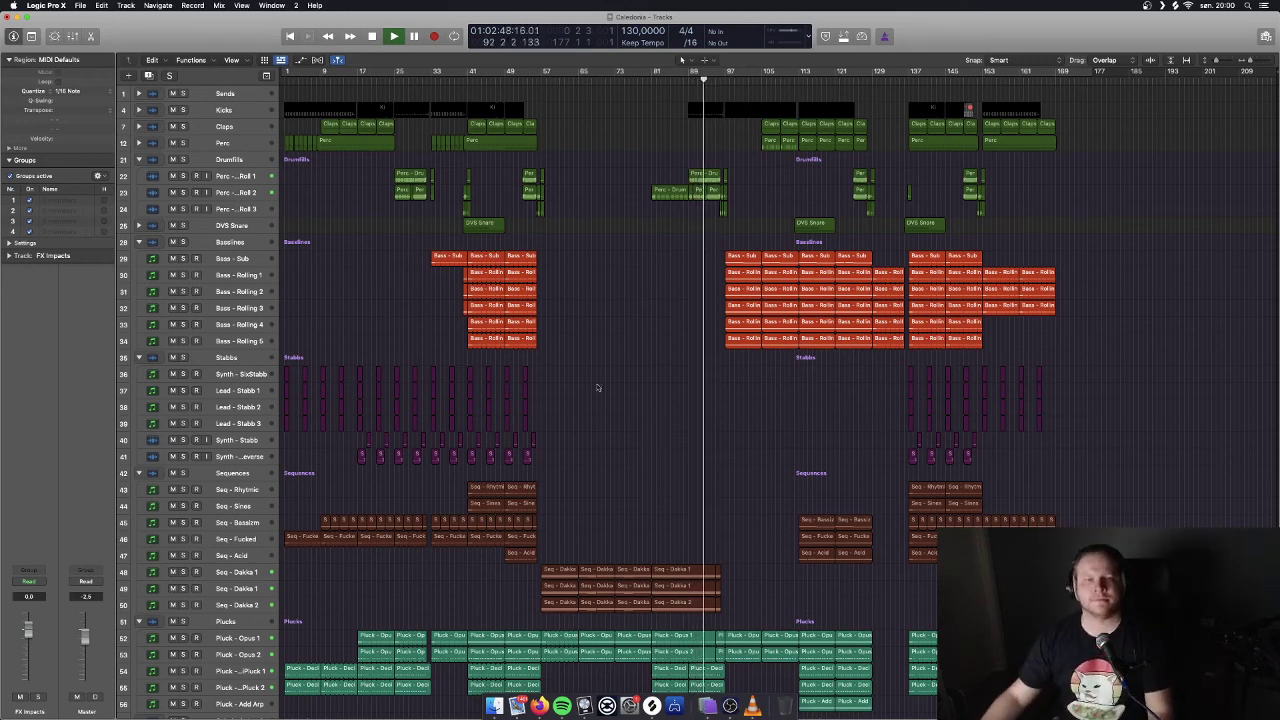
Shrink the track rows further so the expanded stacks from Drumfills through Vox fit in view together.
{"action": "scroll", "coordinate": [641, 372], "scroll_direction": "down", "scroll_amount": 5}
{"action": "scroll", "coordinate": [641, 372], "scroll_direction": "down", "scroll_amount": 8}
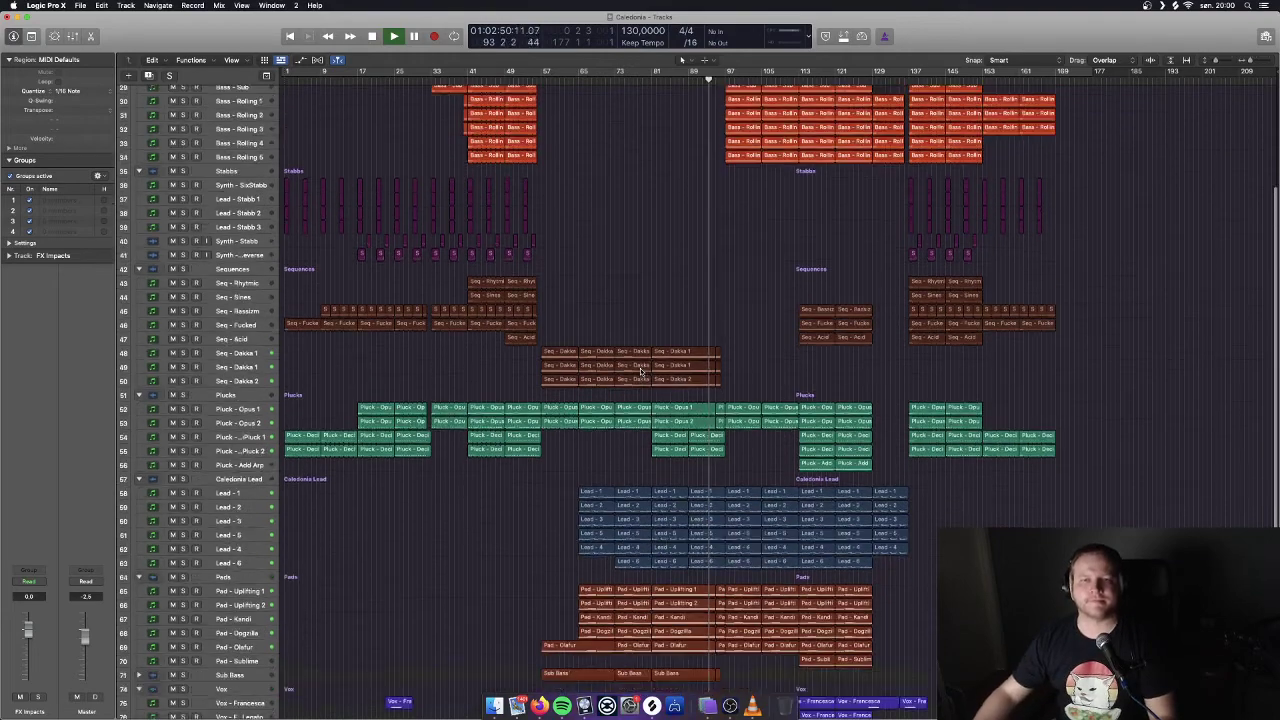
{"action": "scroll", "coordinate": [641, 372], "scroll_direction": "up", "scroll_amount": 1}
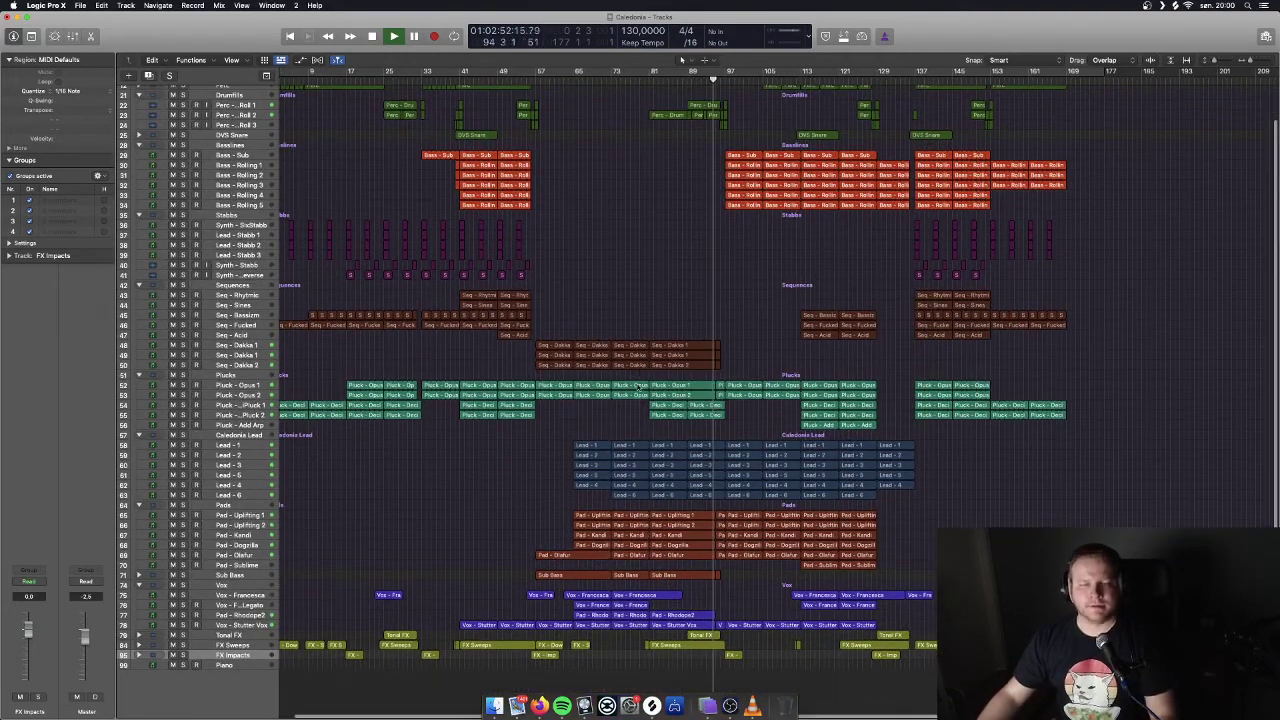
During playback, highlight the Sequences regions and the lower three Plucks tracks' regions from bar 113, and clear the selection.
{"action": "scroll", "coordinate": [600, 471], "scroll_direction": "down", "scroll_amount": 1}
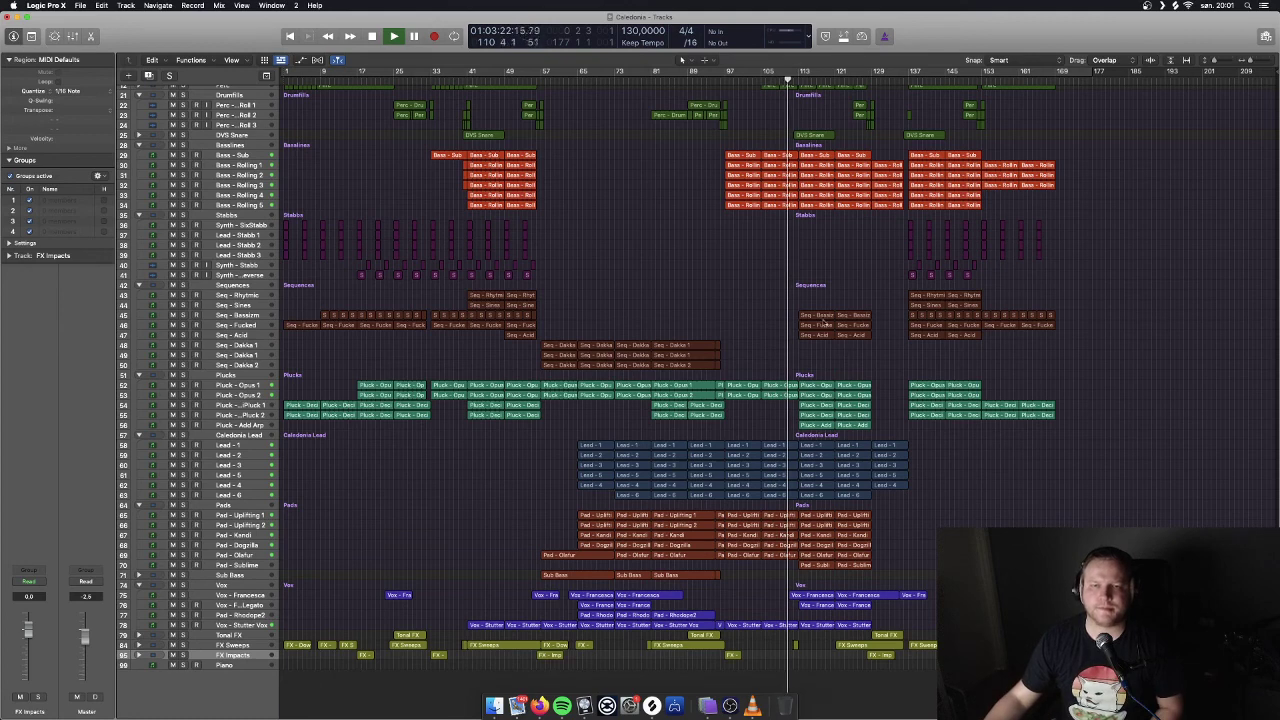
{"action": "left_click_drag", "start_coordinate": [797, 295], "coordinate": [856, 368]}
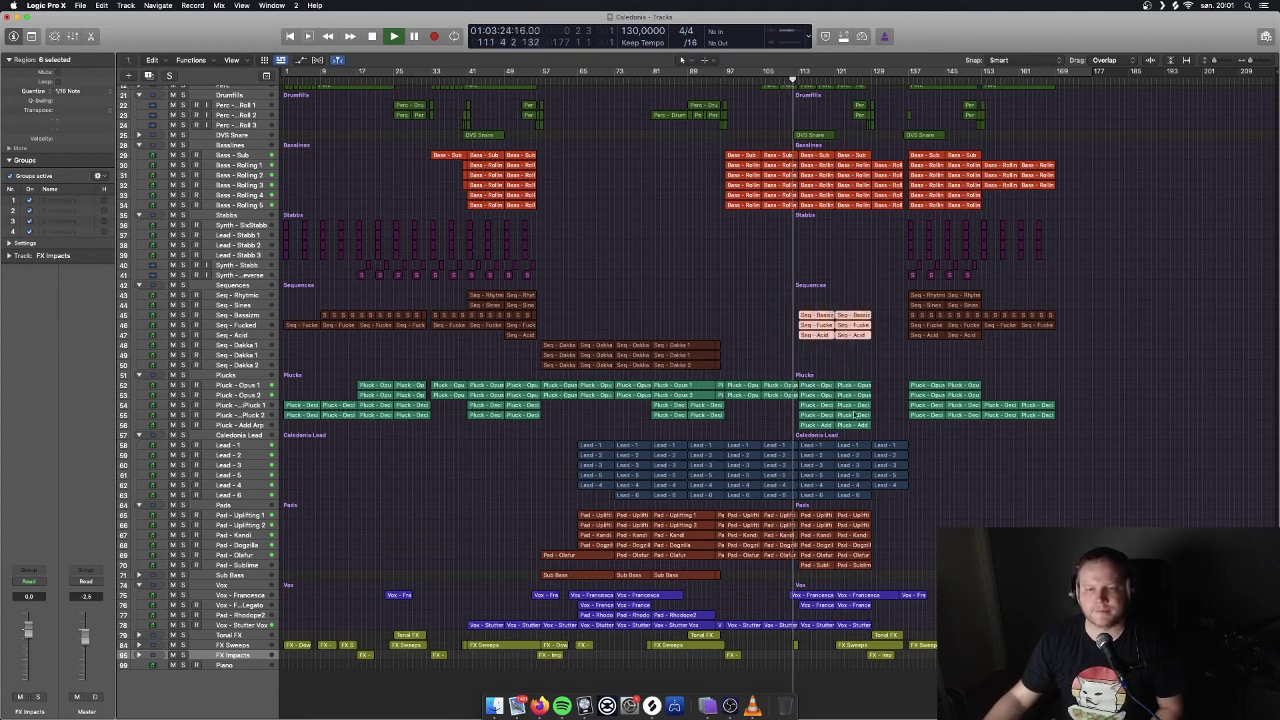
{"action": "left_click_drag", "start_coordinate": [883, 433], "coordinate": [806, 402]}
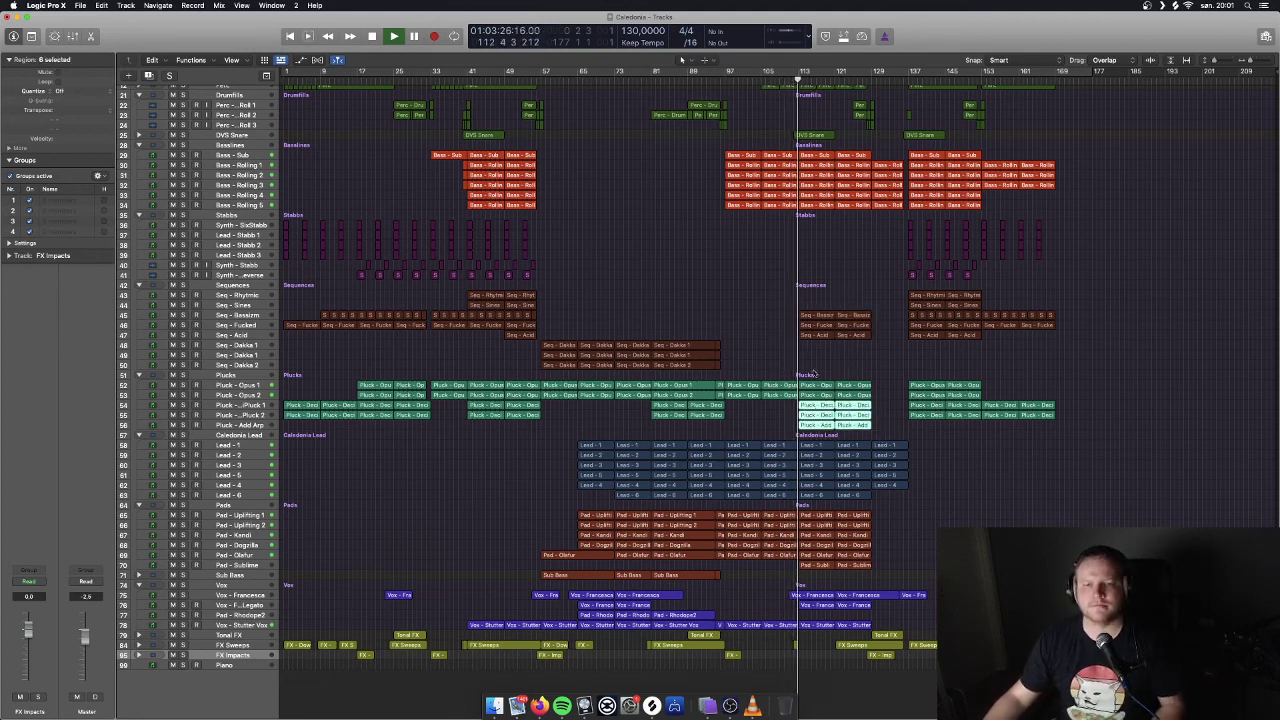
{"action": "left_click", "coordinate": [756, 343]}
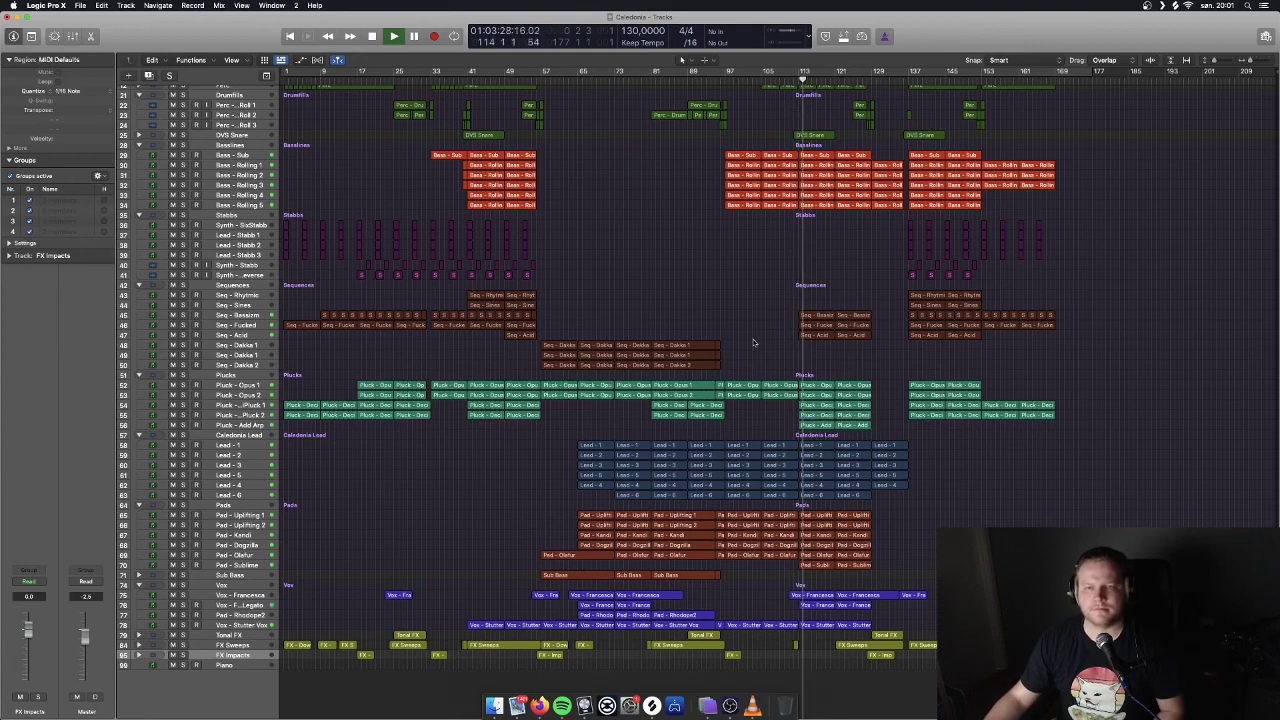
Select the Piano track below FX Impacts and stop the arrangement's playback at bar 128.
{"action": "scroll", "coordinate": [755, 343], "scroll_direction": "up", "scroll_amount": 2}
{"action": "scroll", "coordinate": [754, 343], "scroll_direction": "up", "scroll_amount": 2}
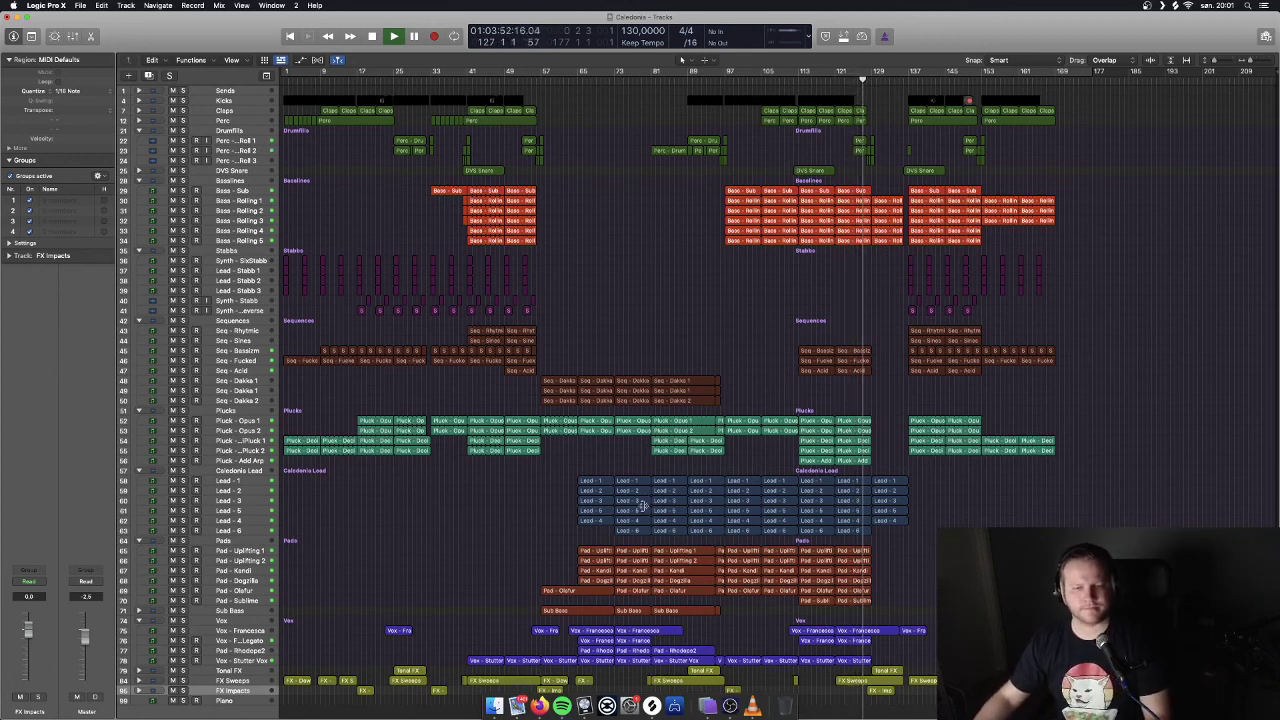
{"action": "key", "text": "Down"}
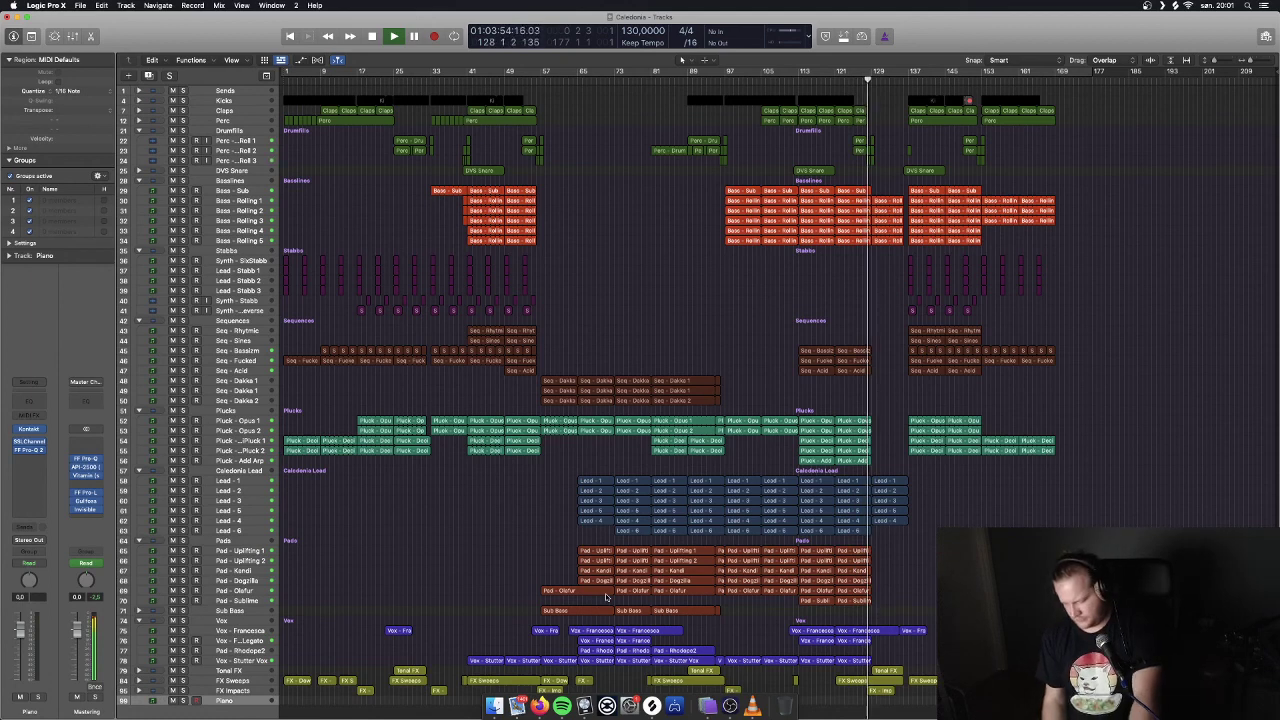
{"action": "key", "text": "space"}
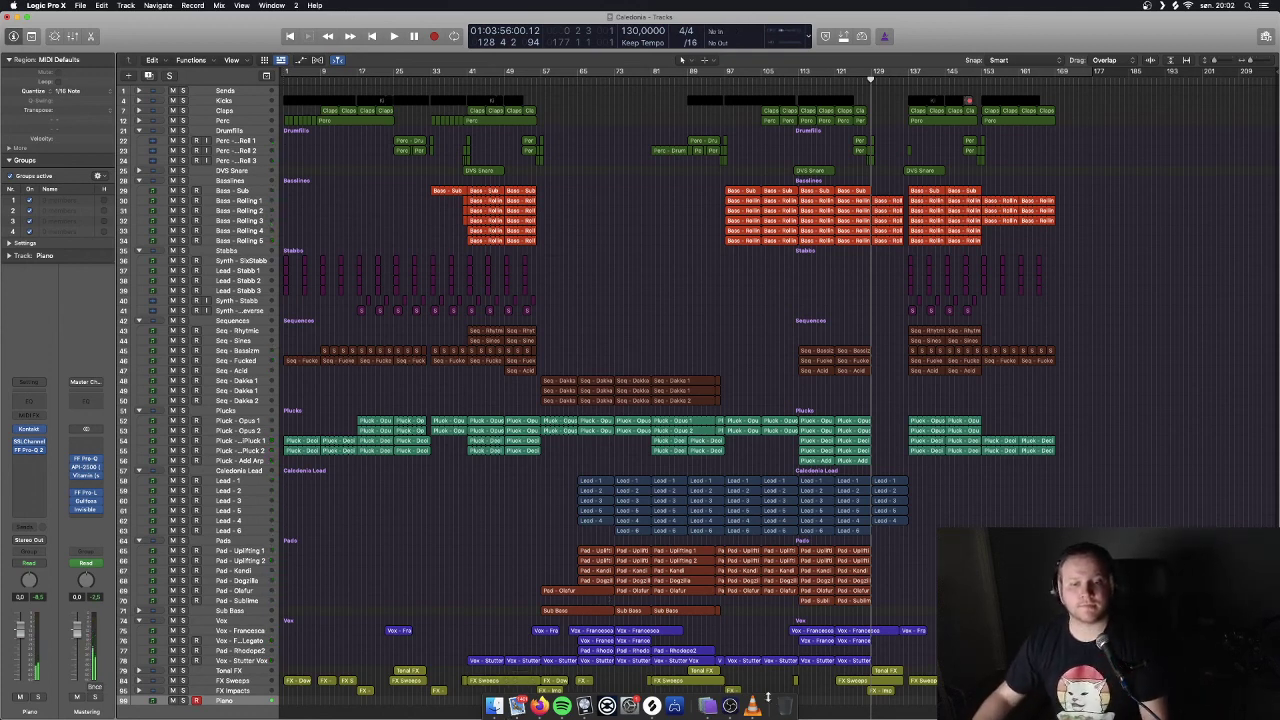
{"action": "left_click", "coordinate": [730, 706]}
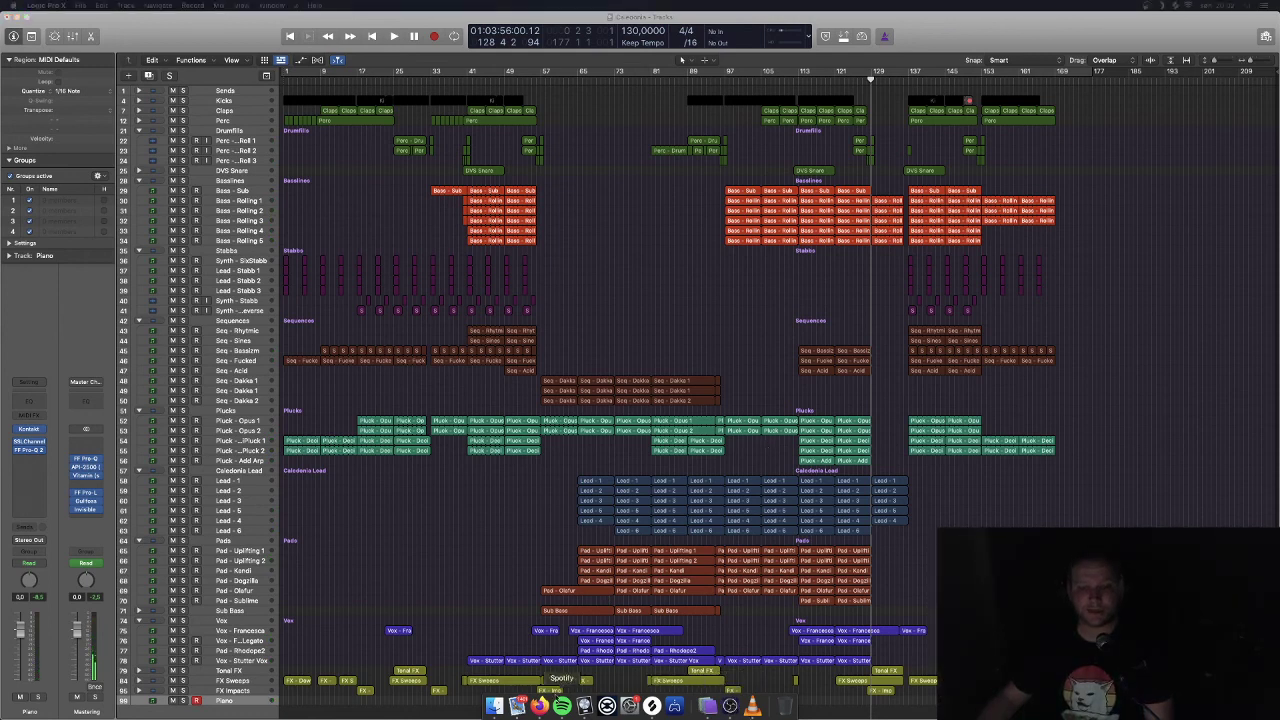